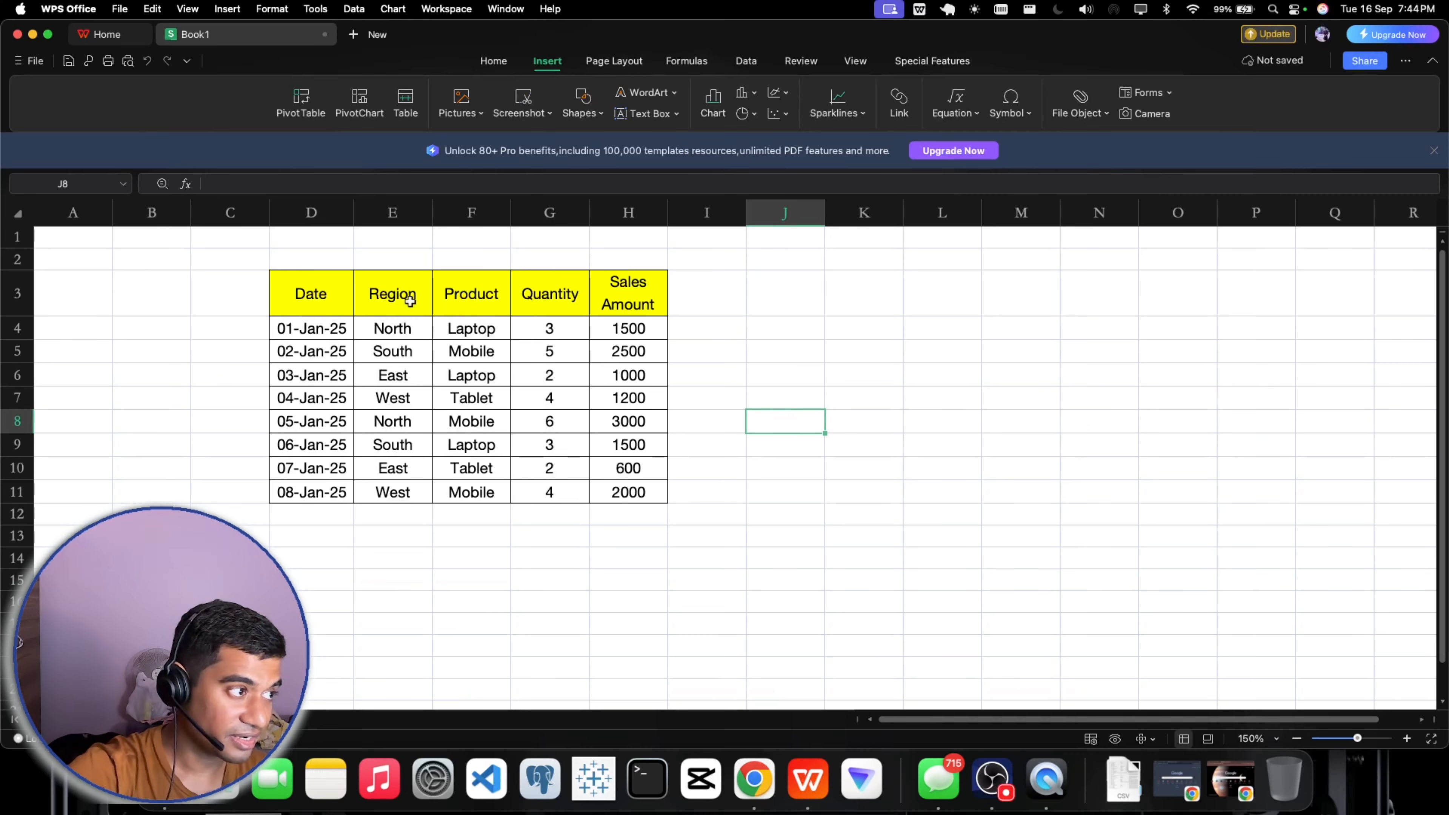
Examine the sales table's Date, Region, Product, Quantity and Sales Amount headers and the entries in its Date column
drag(318, 292, 619, 484)
click(778, 469)
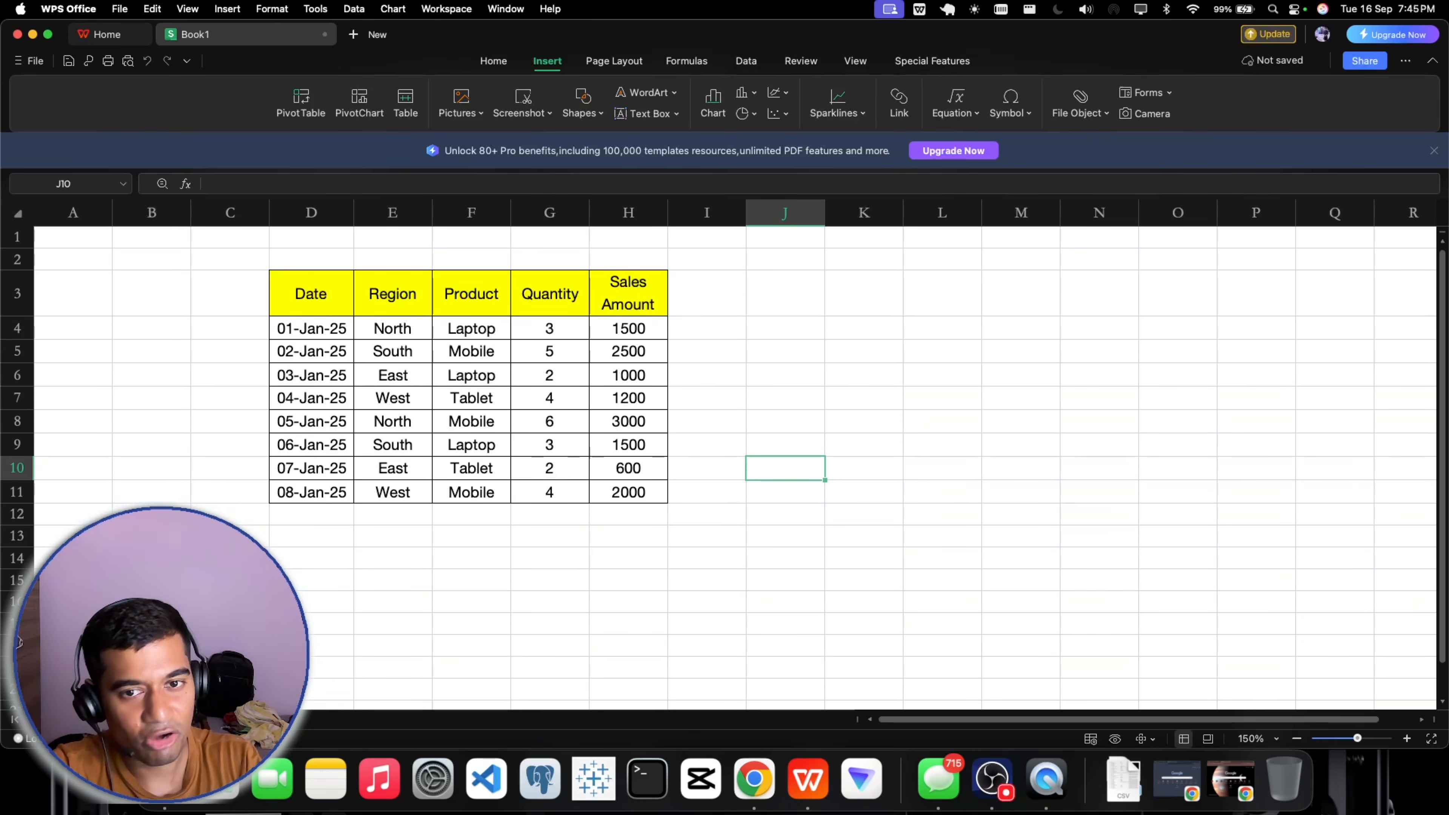
click(494, 60)
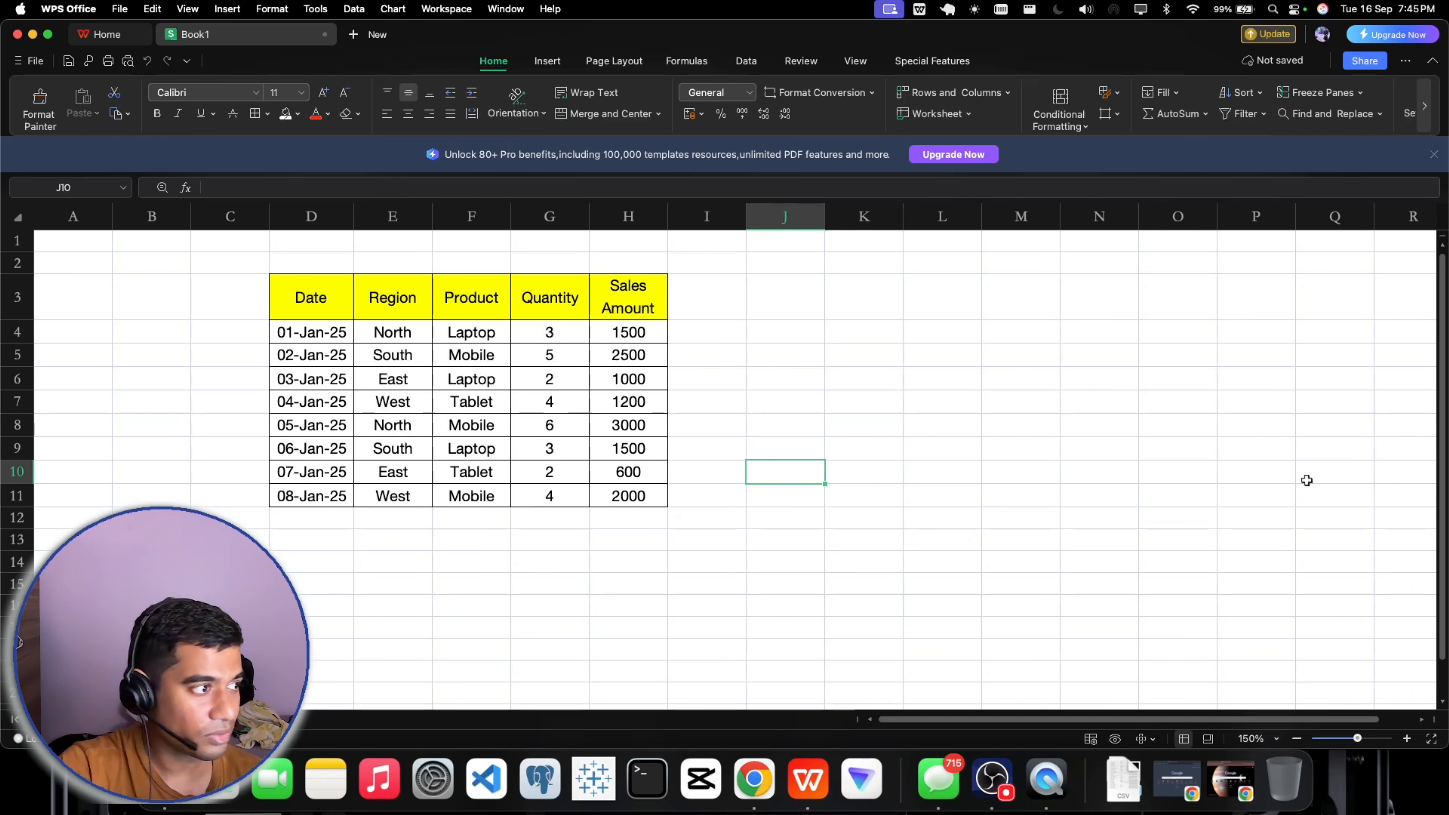
click(722, 371)
click(297, 303)
click(401, 307)
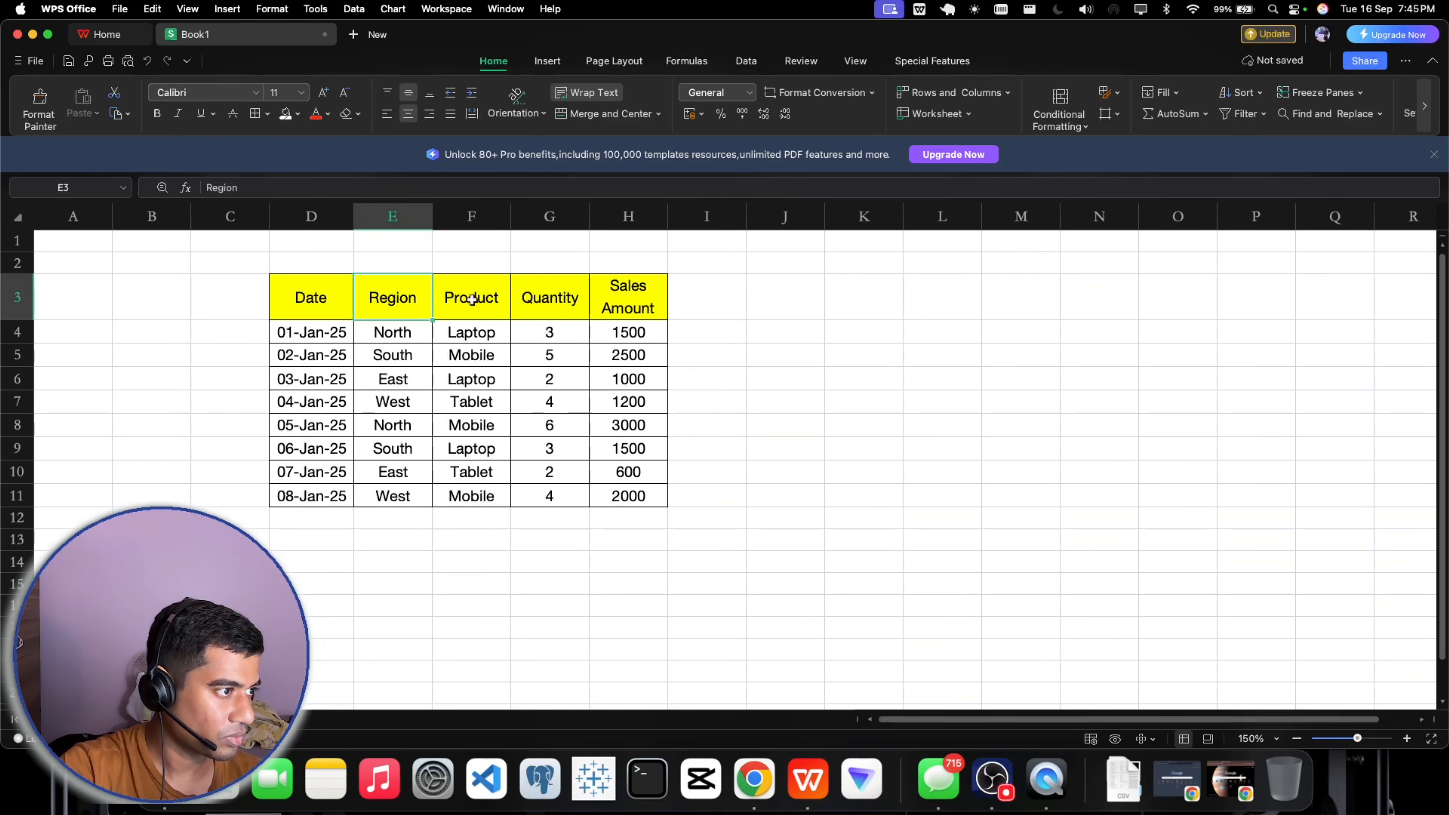
click(475, 302)
click(548, 302)
click(618, 304)
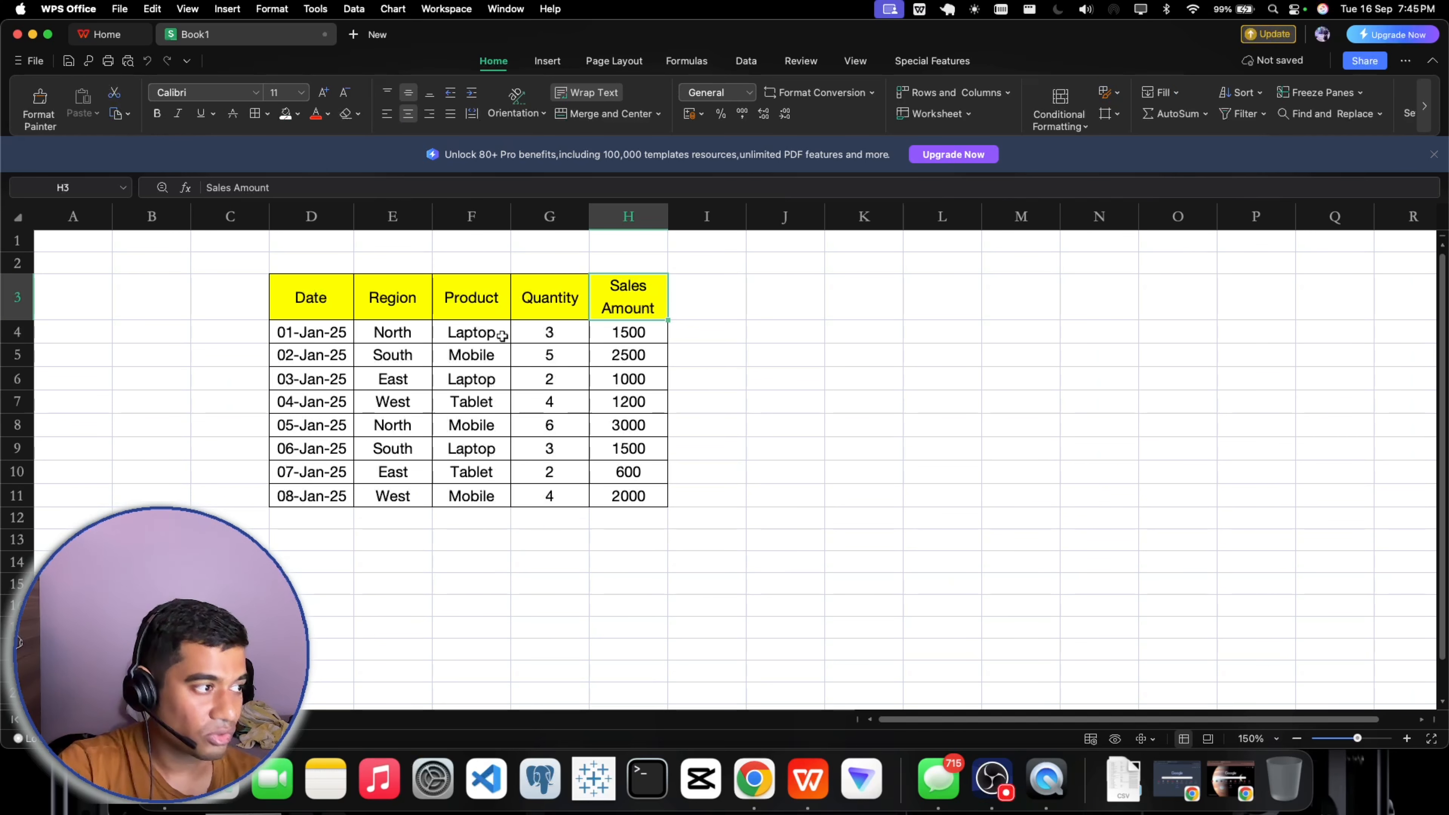
drag(351, 278, 615, 307)
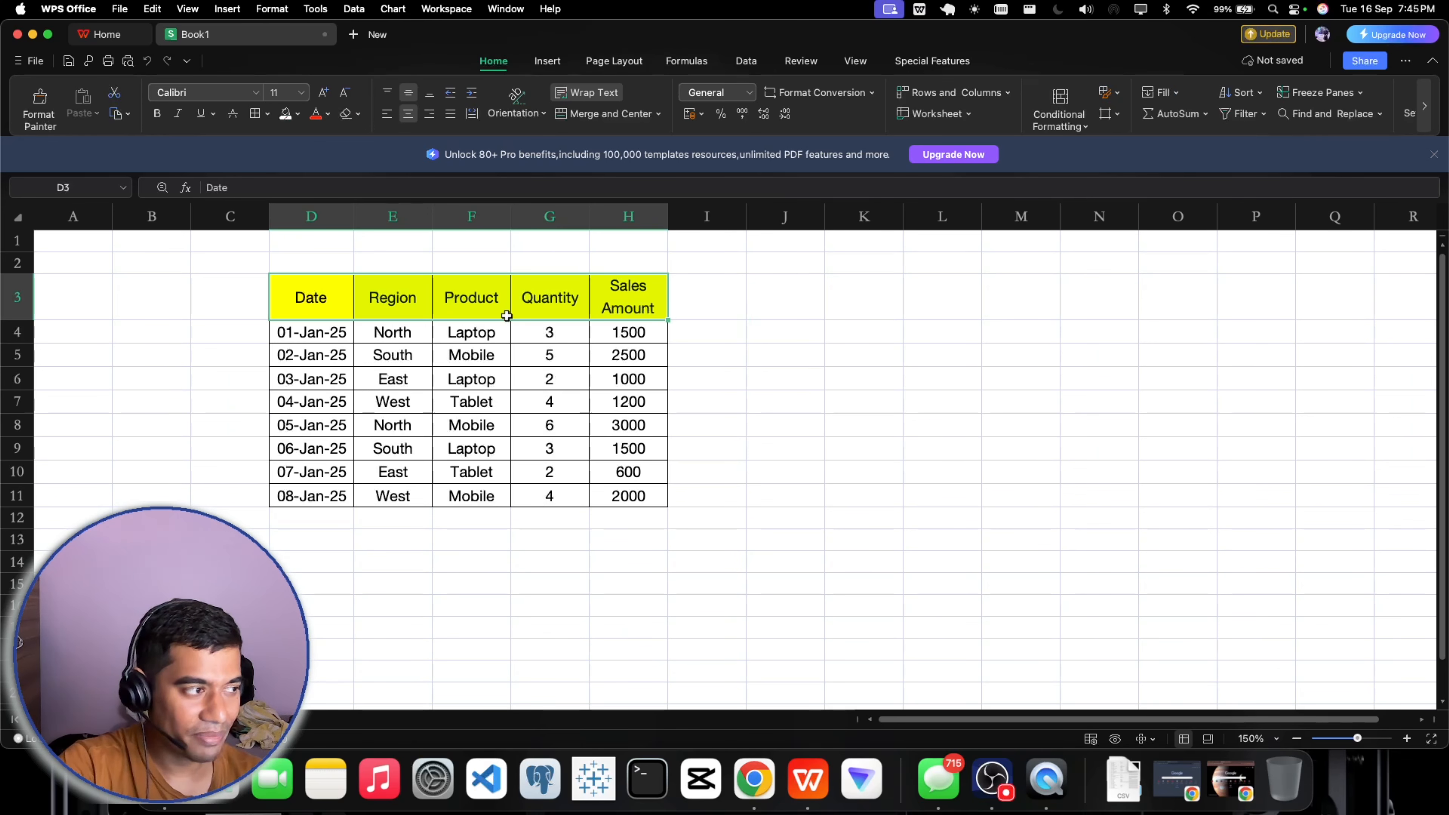
click(318, 304)
click(409, 307)
click(471, 299)
click(565, 300)
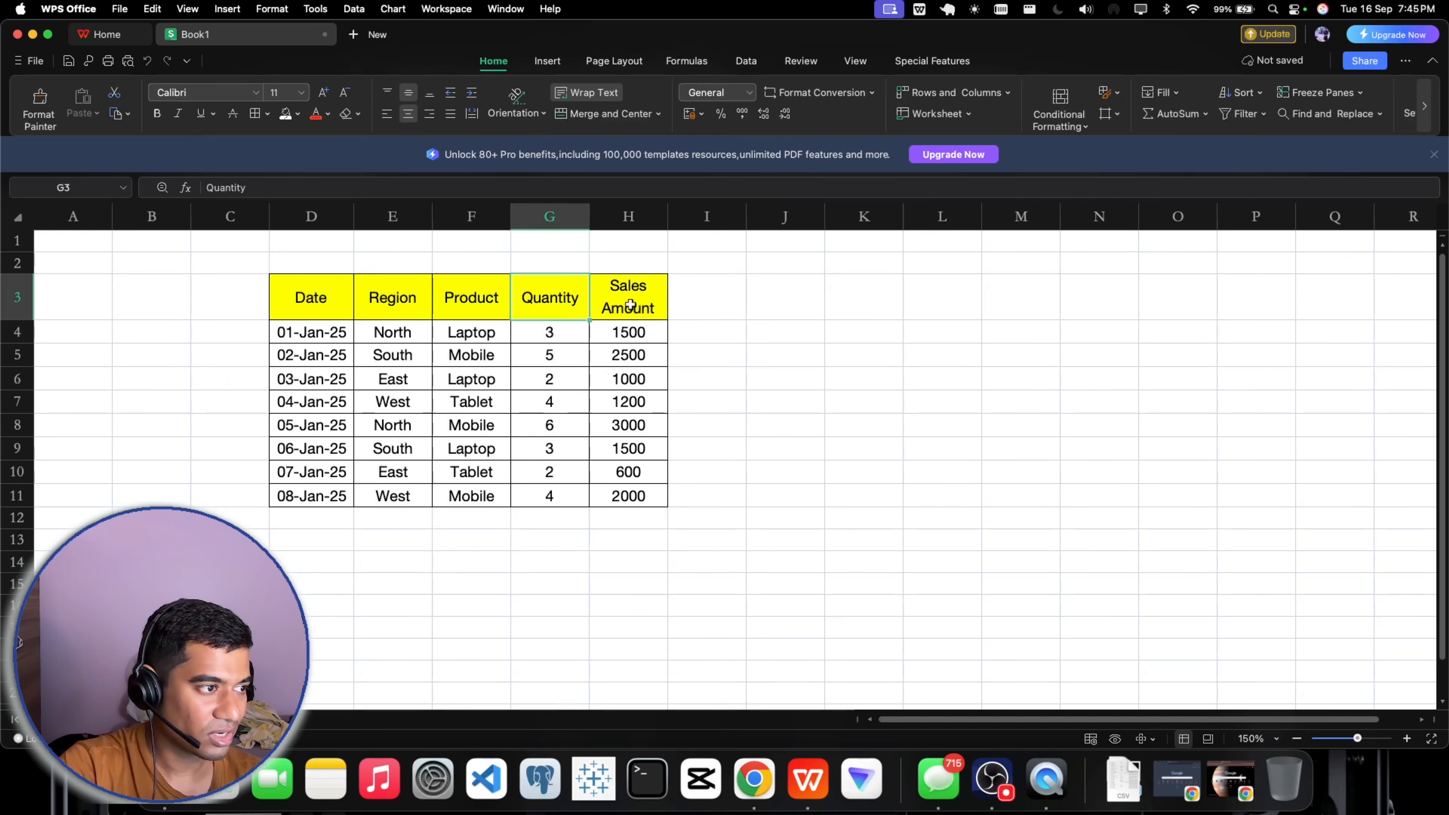
click(631, 306)
drag(328, 335, 315, 492)
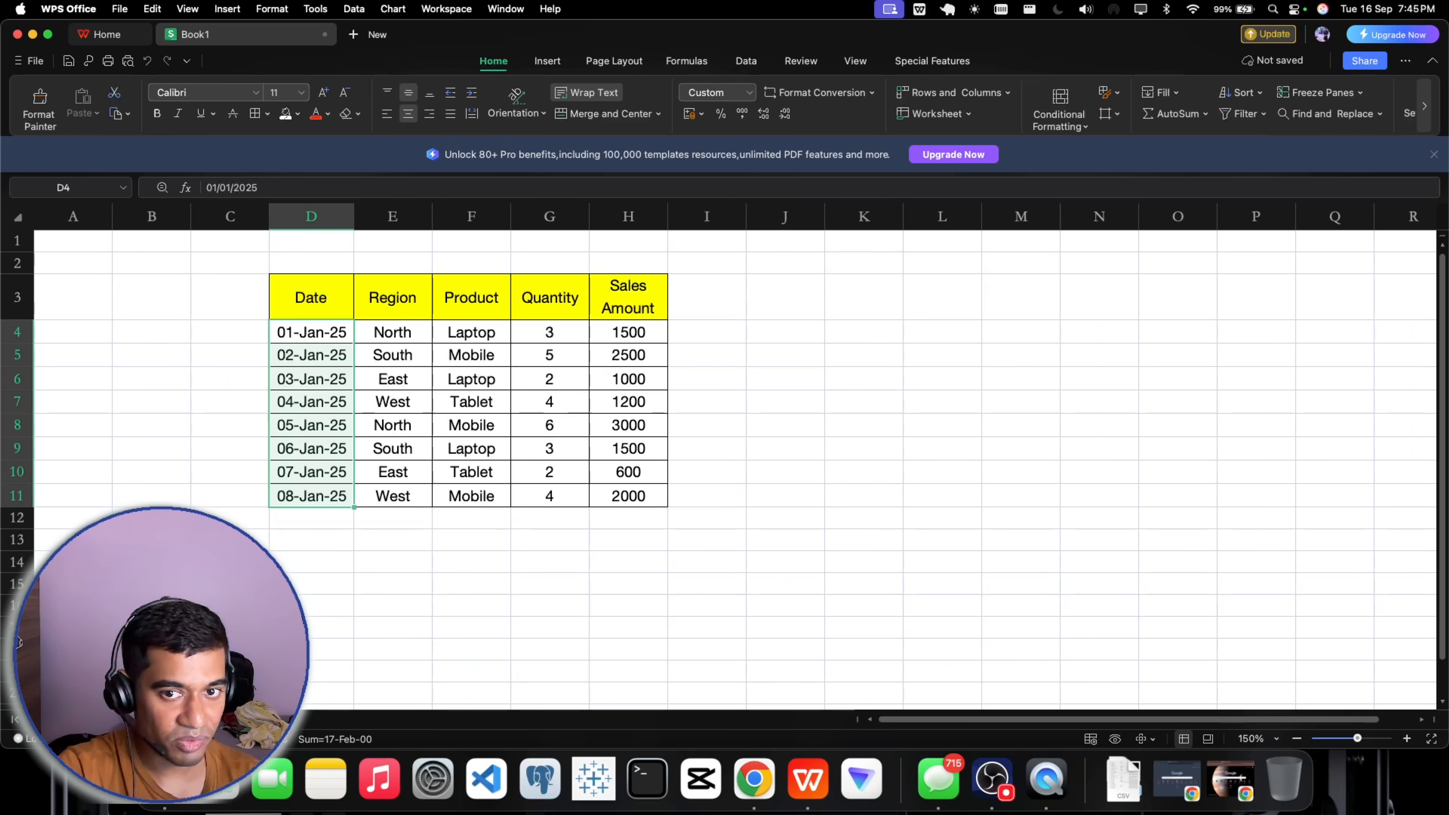
click(836, 455)
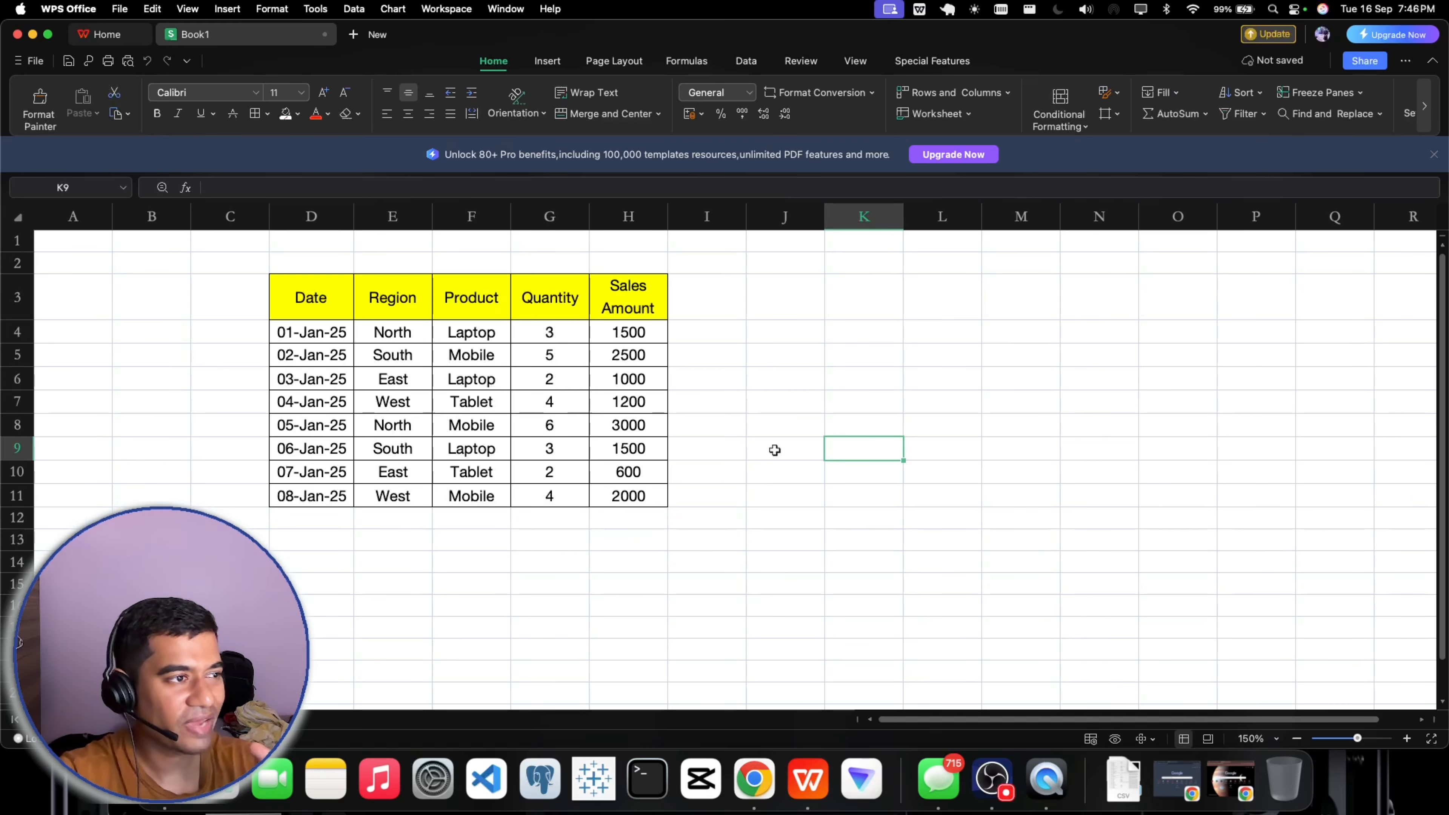
click(1425, 111)
click(25, 107)
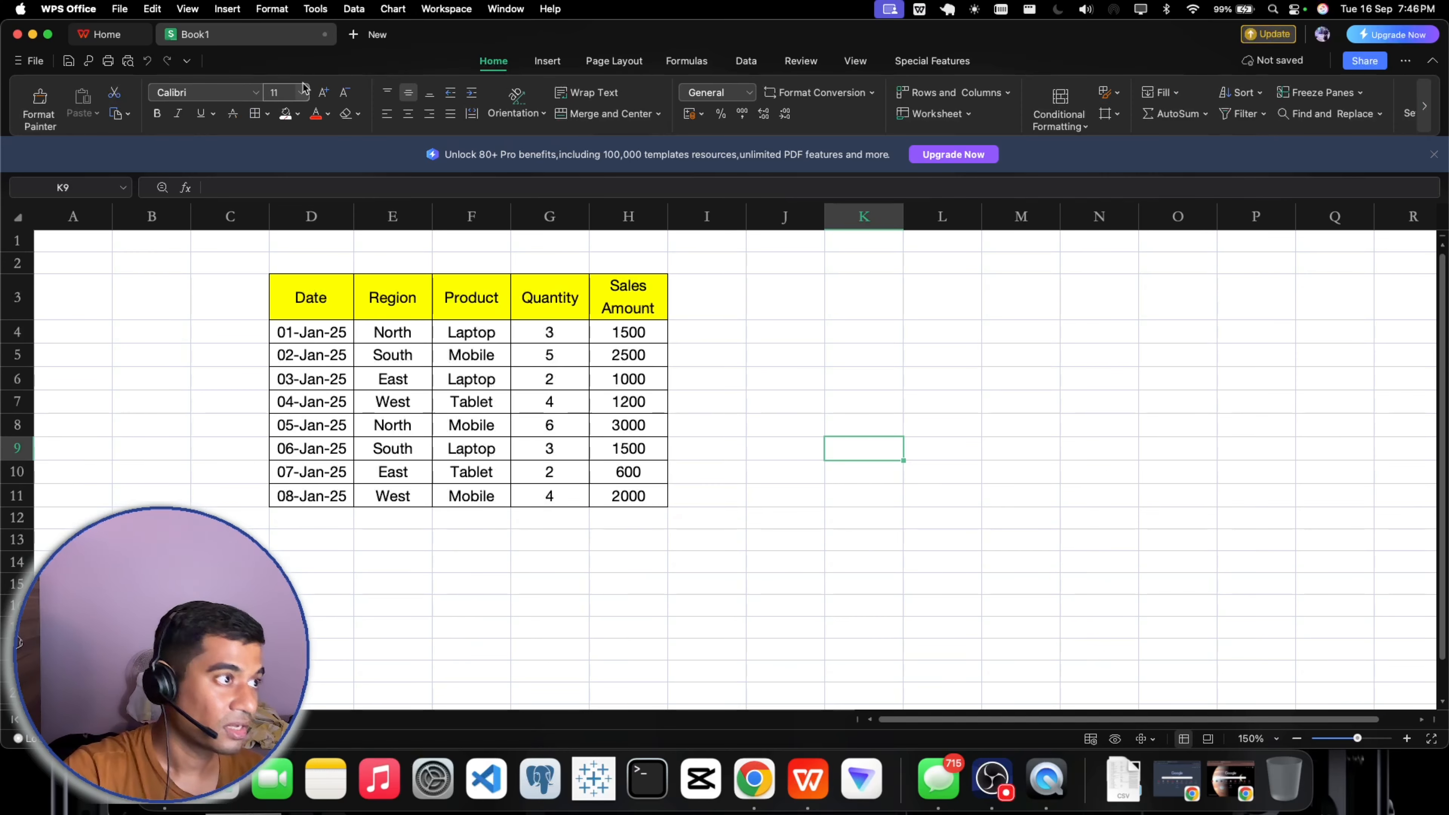
click(547, 62)
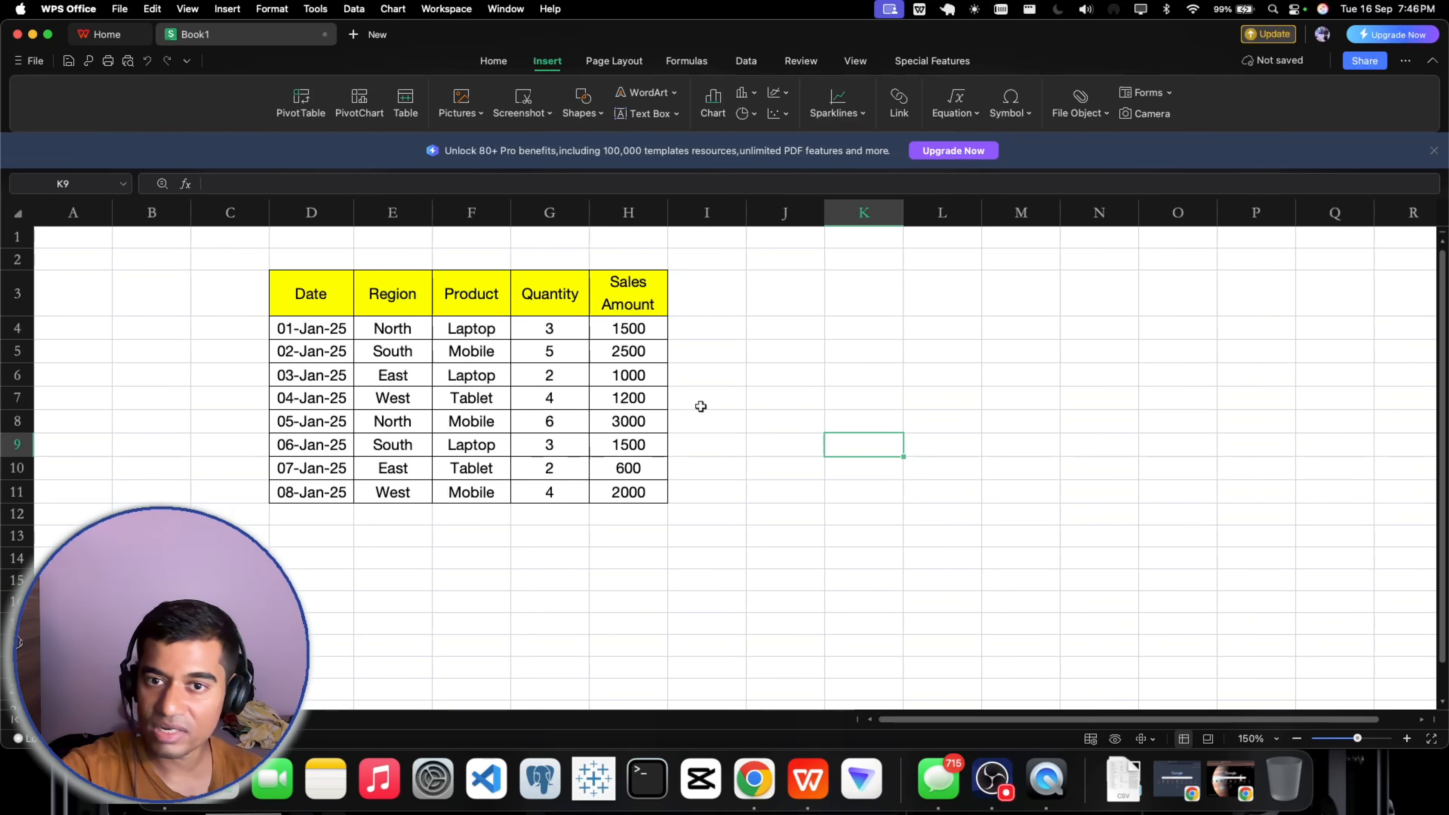
drag(308, 295, 620, 490)
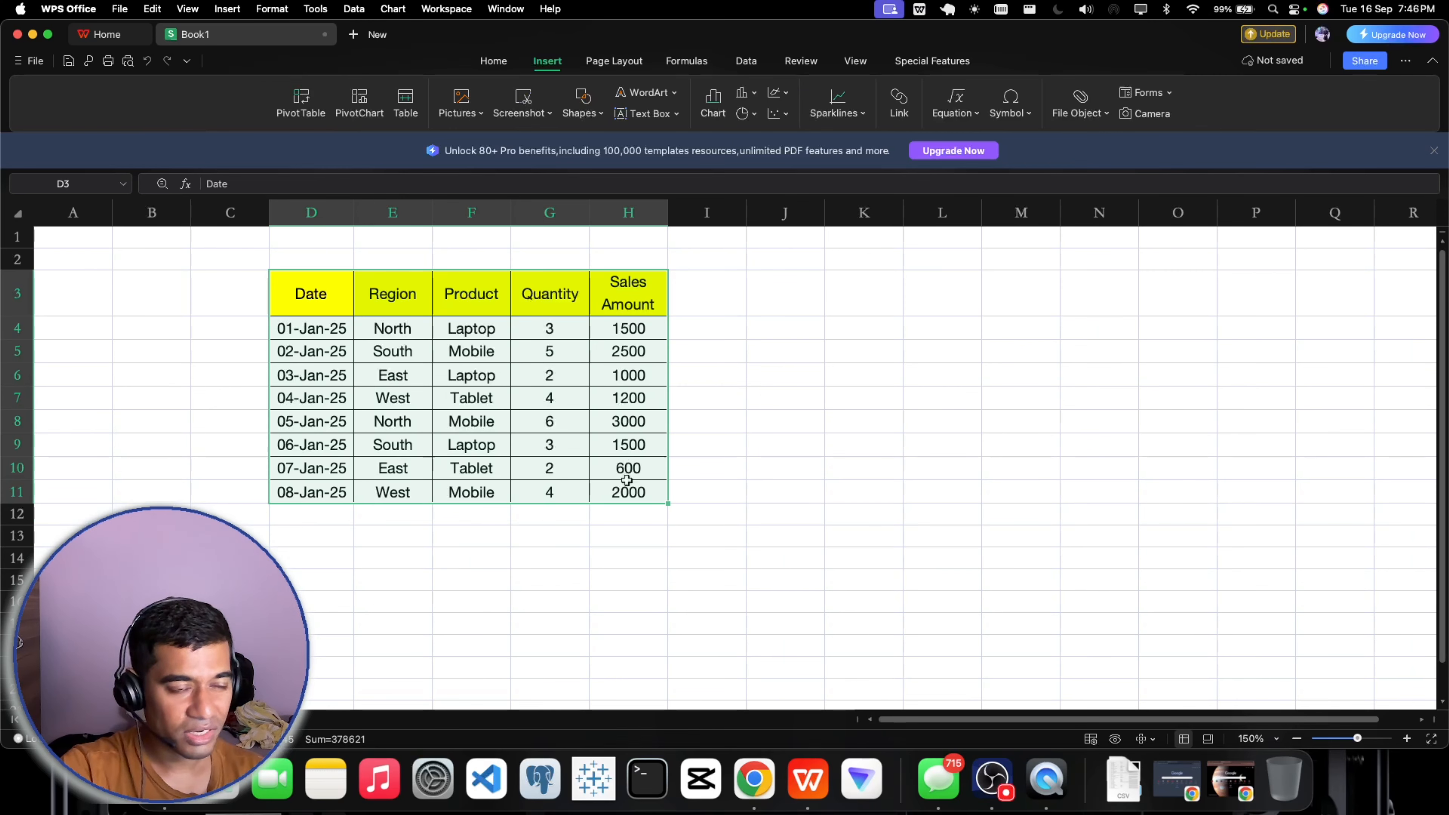
click(742, 484)
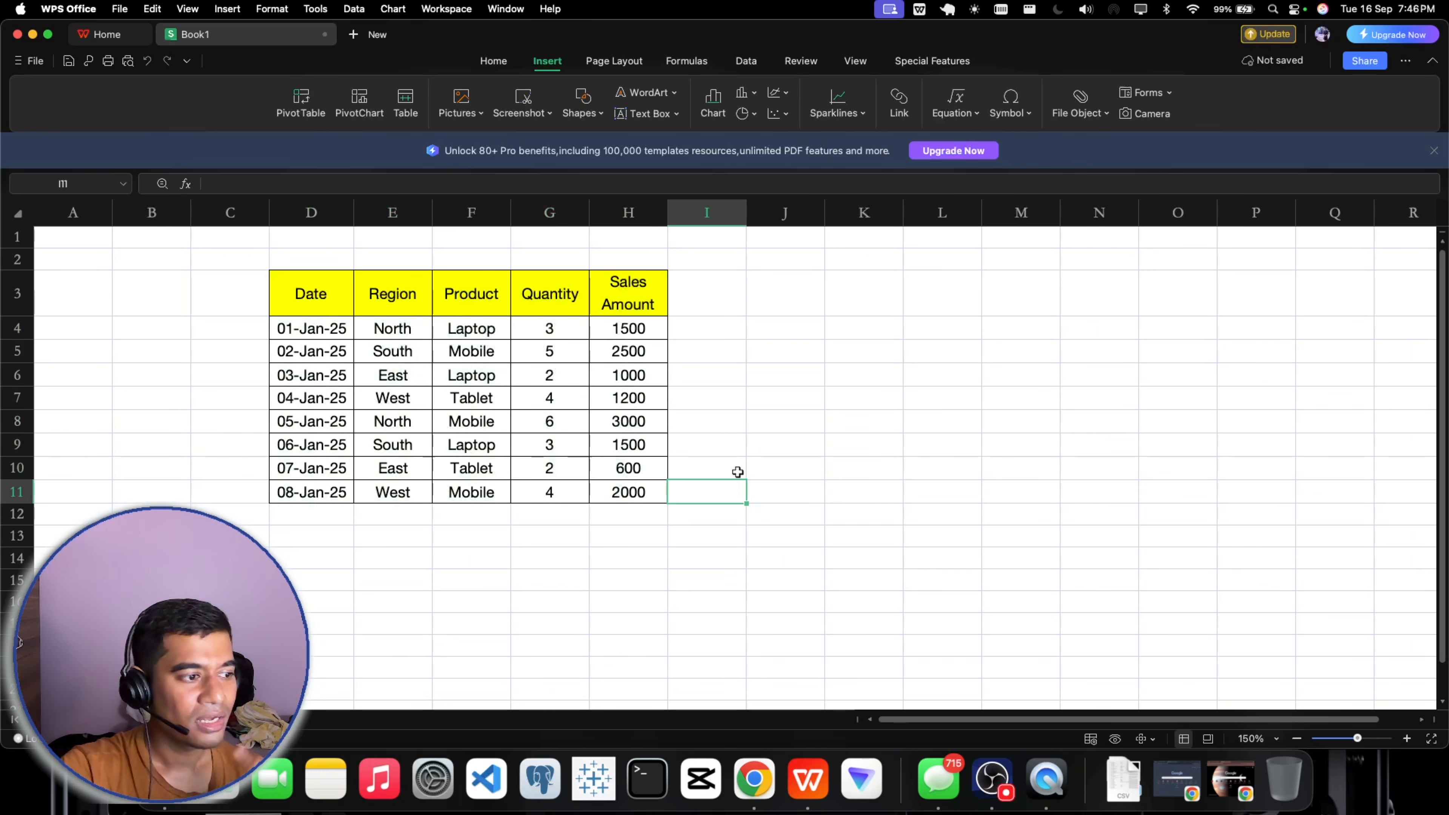
click(783, 446)
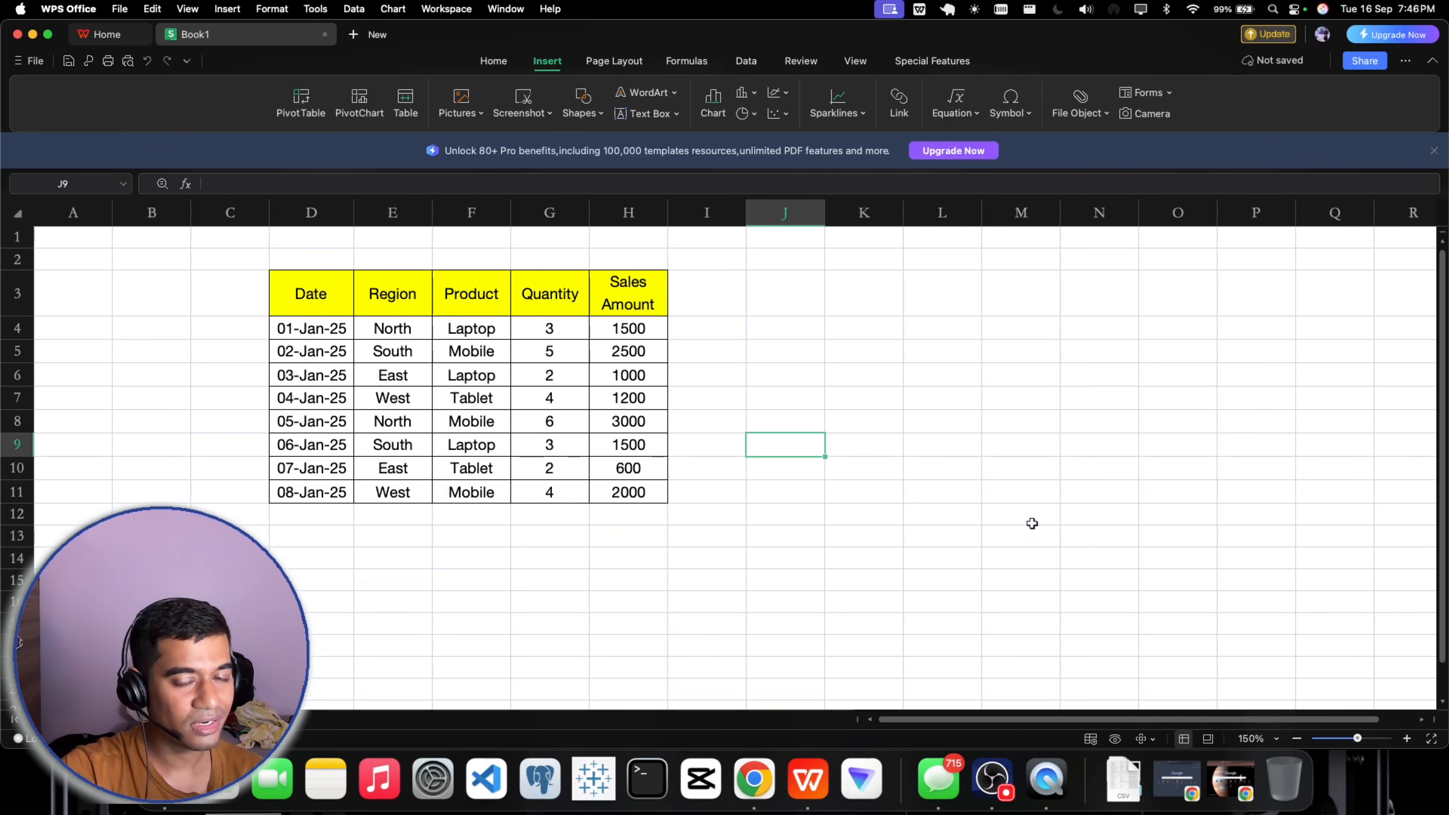
click(12, 211)
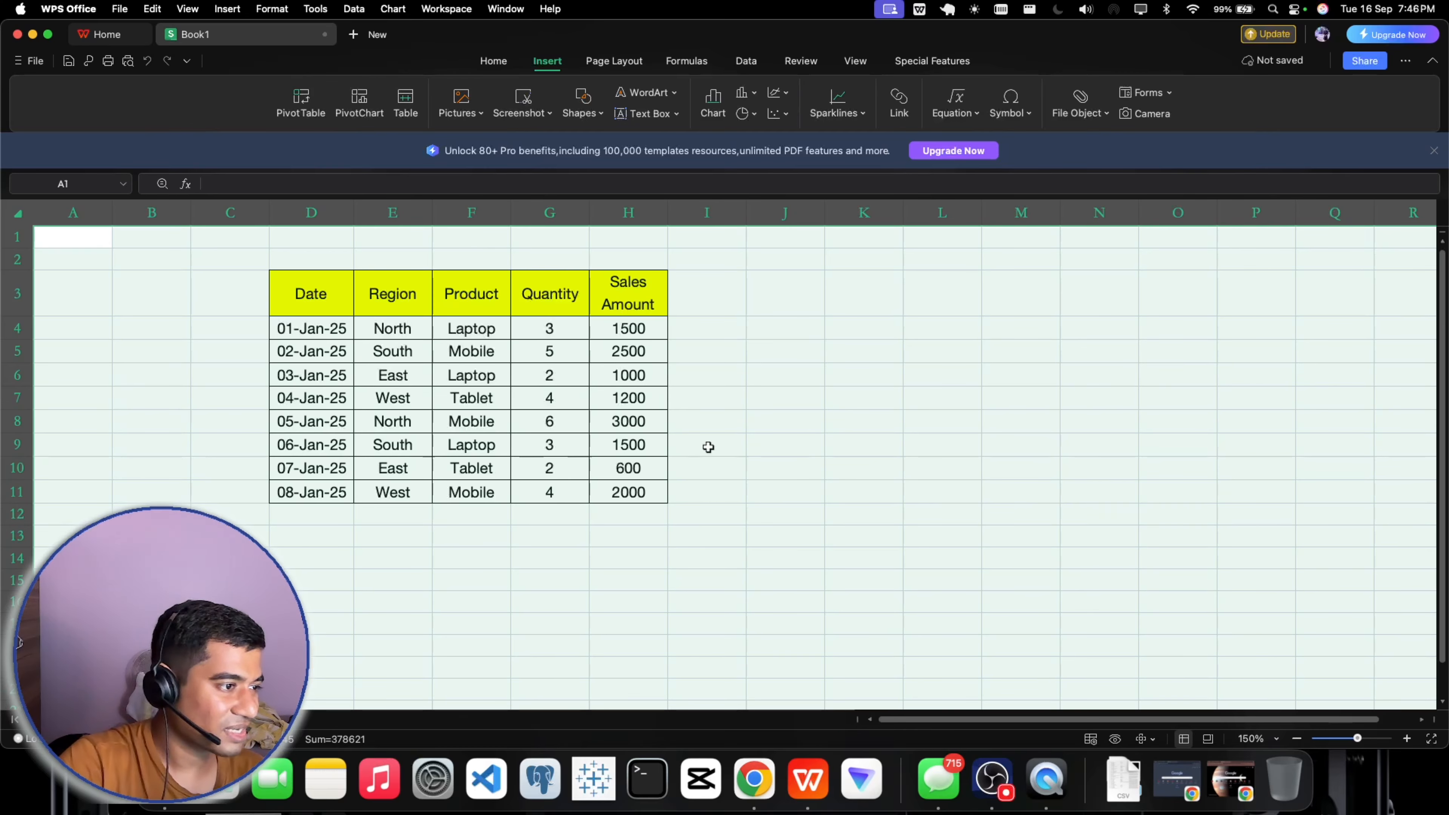
click(858, 421)
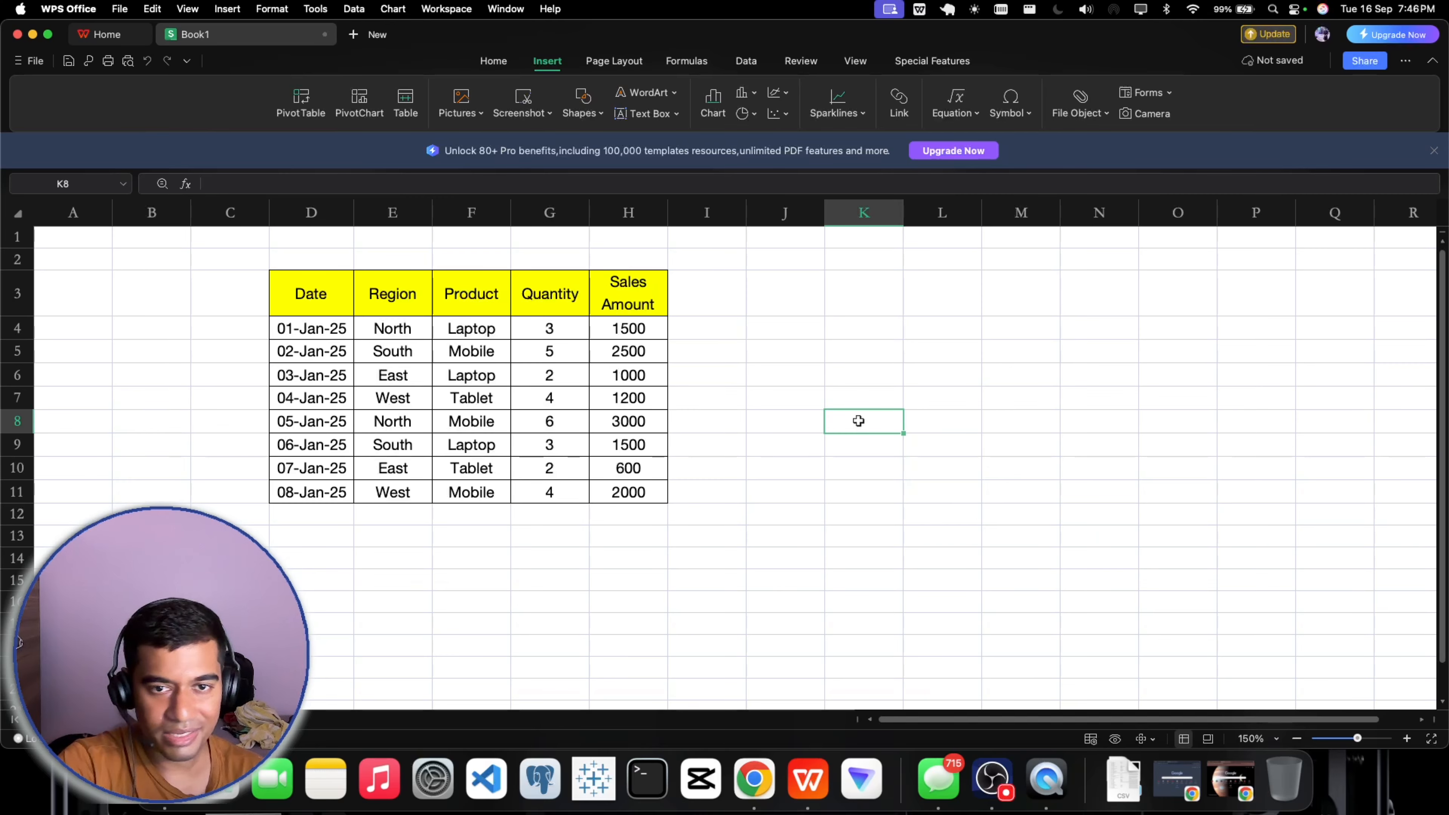
drag(318, 302, 625, 484)
click(755, 429)
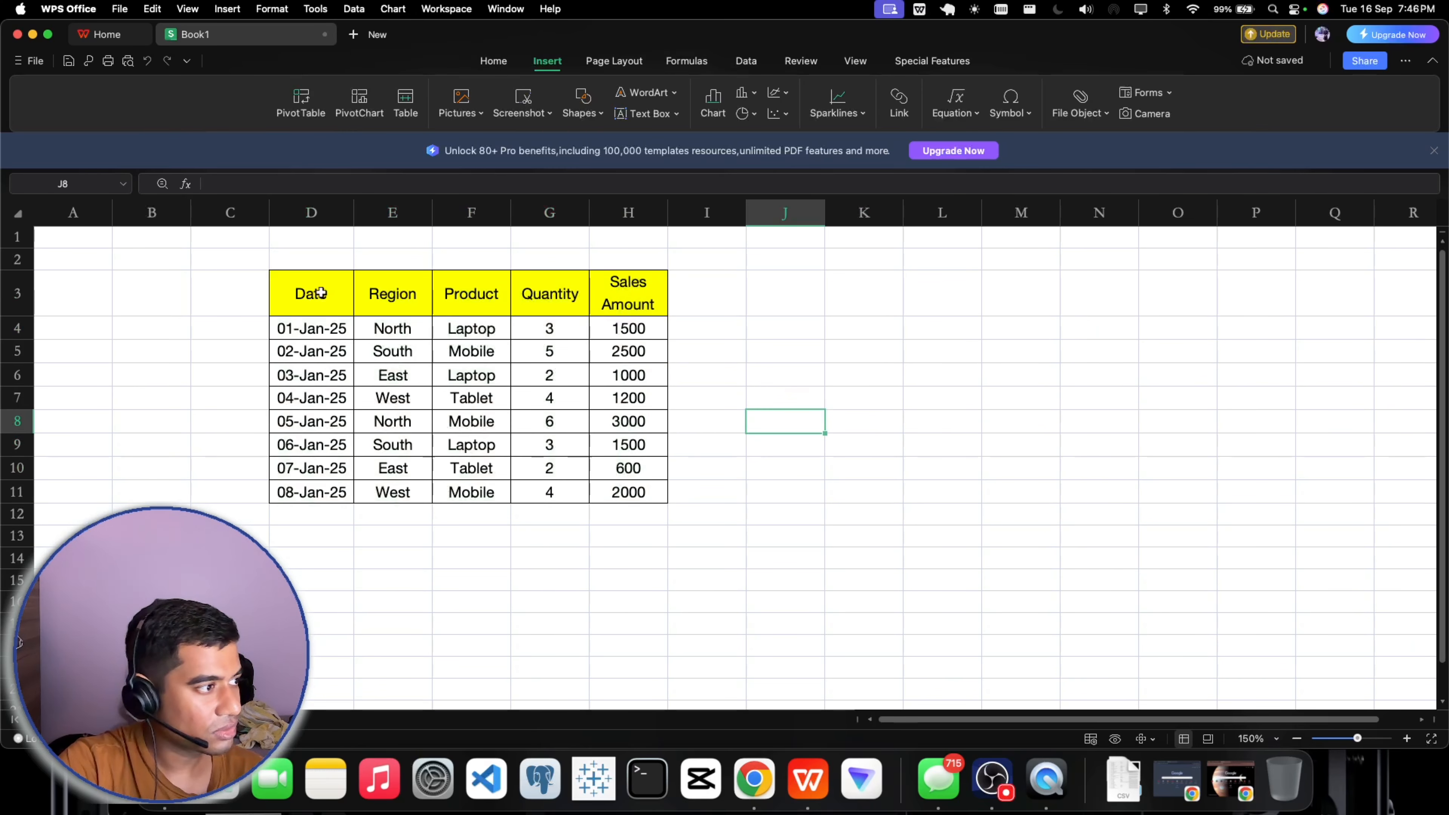
click(313, 293)
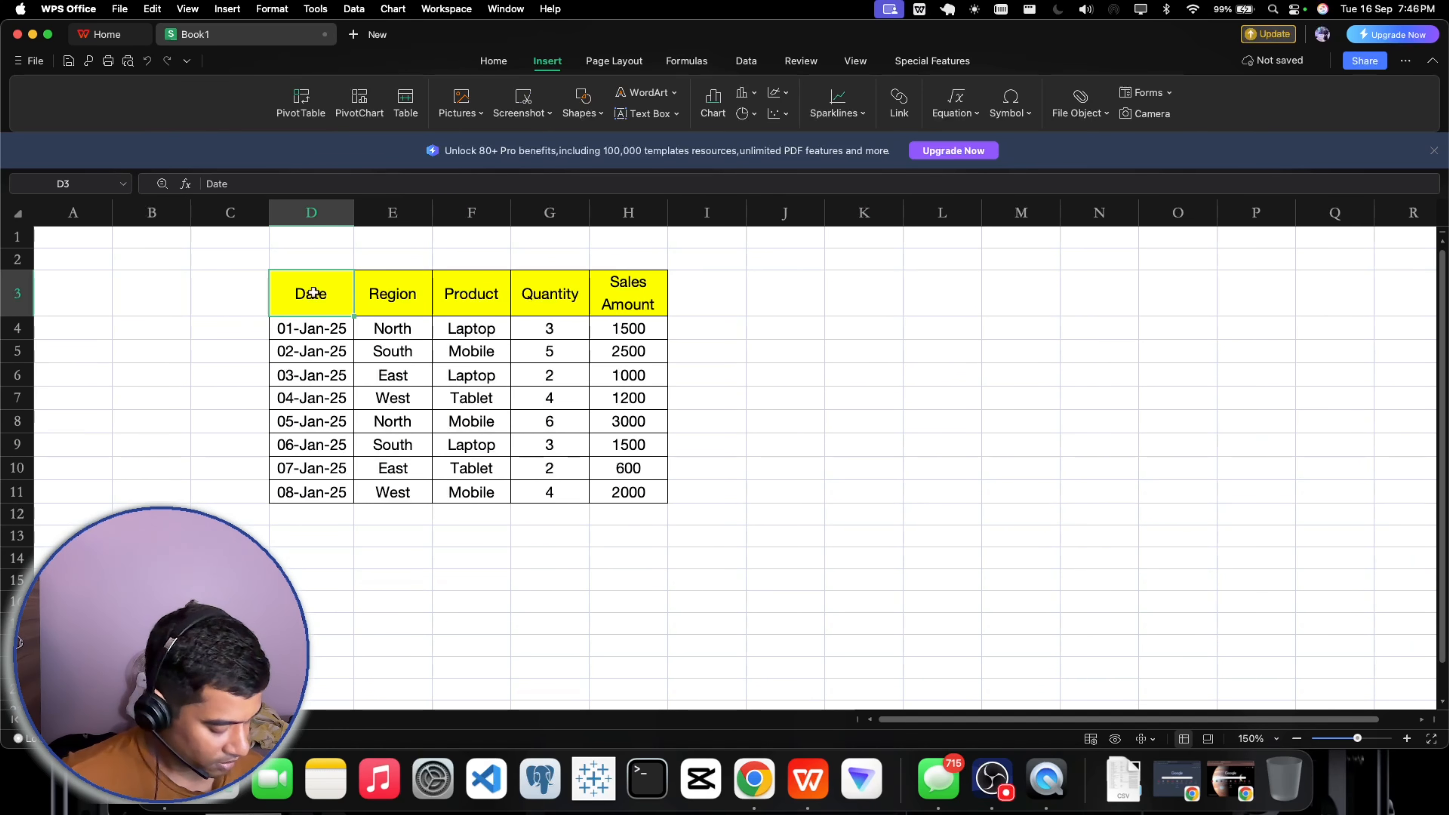
key(super+shift+Right)
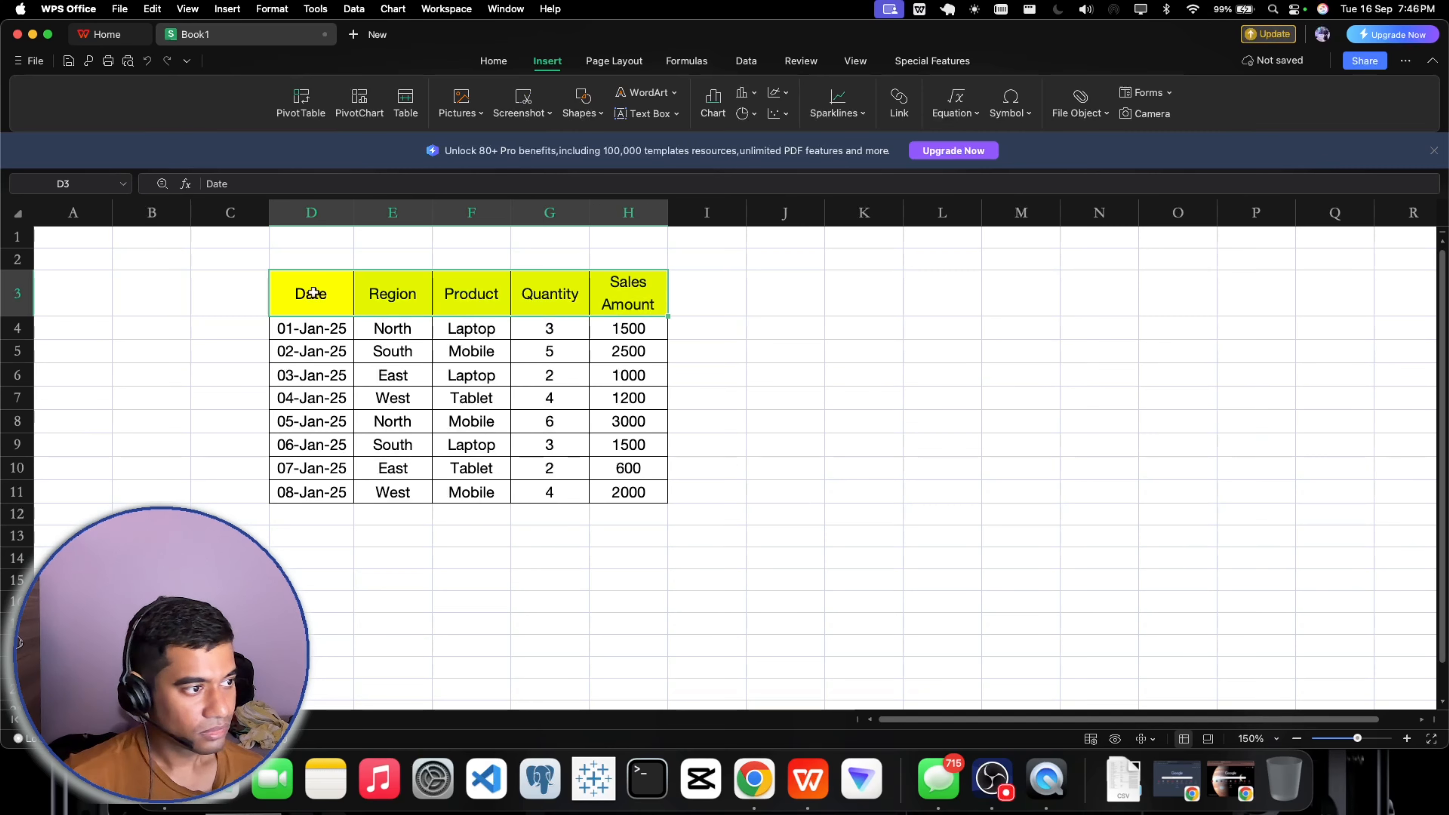
key(super+shift+Down)
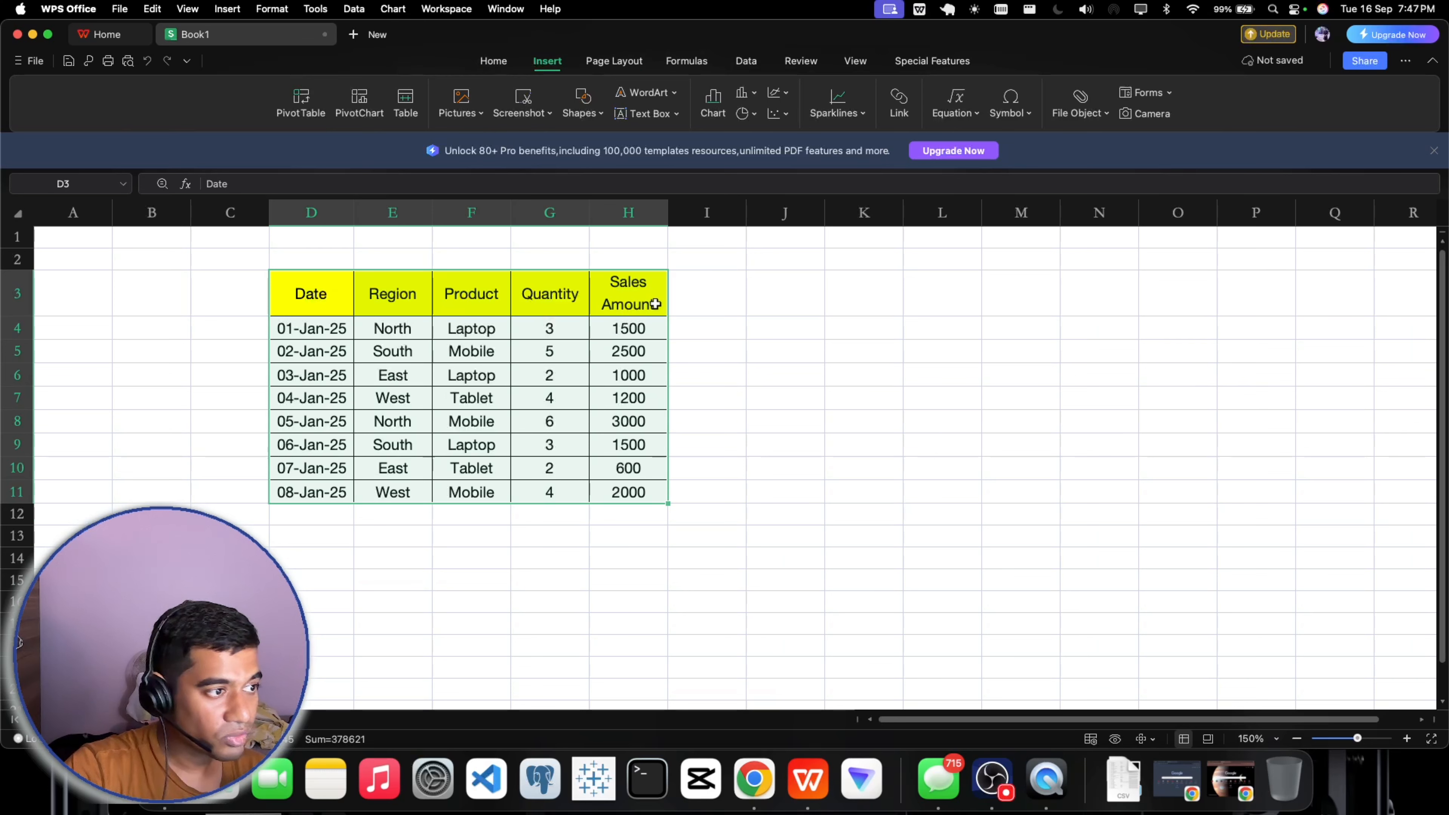
click(291, 297)
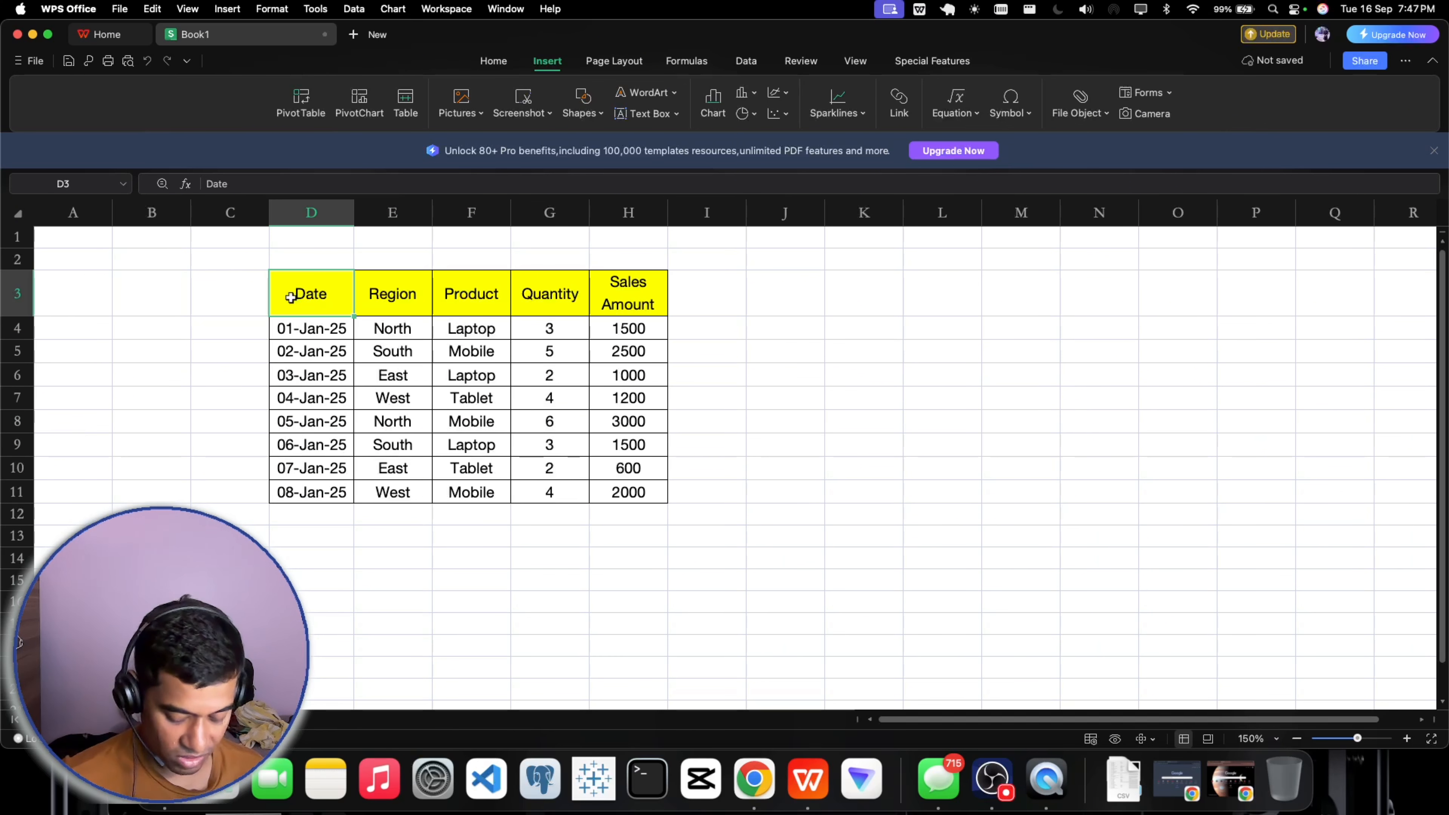
key(super+shift+Right)
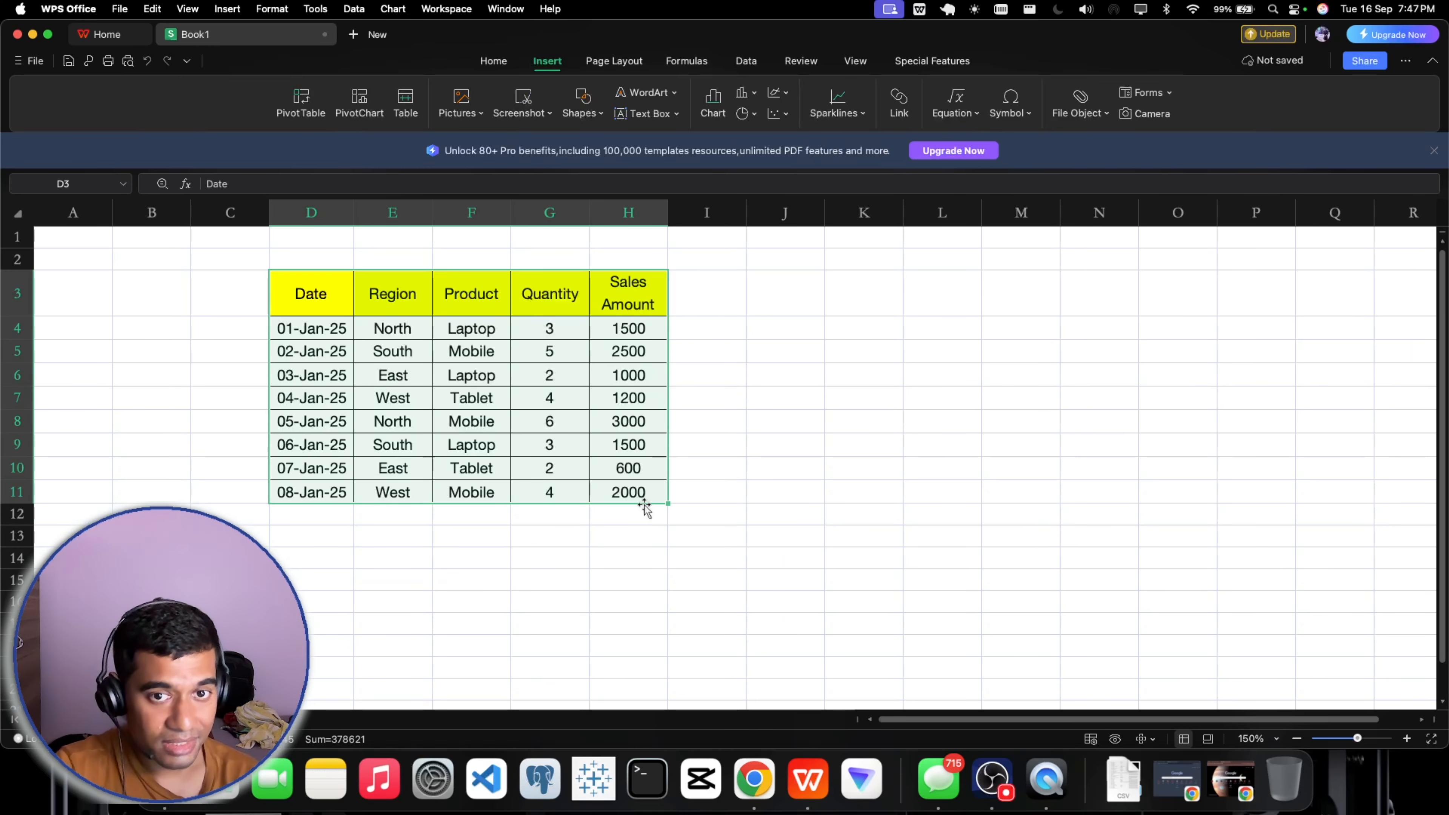
click(459, 555)
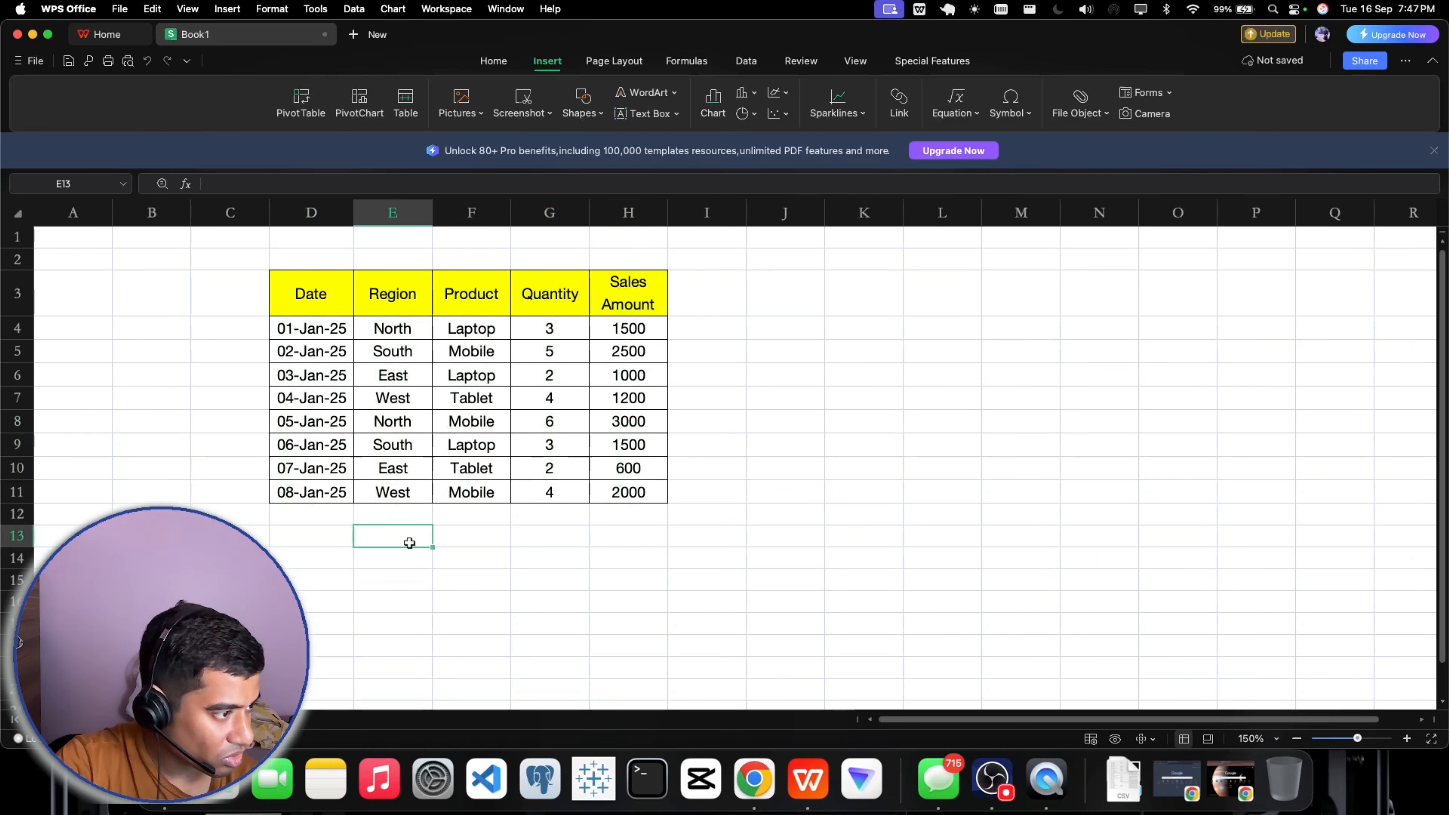
click(813, 490)
click(792, 375)
click(870, 580)
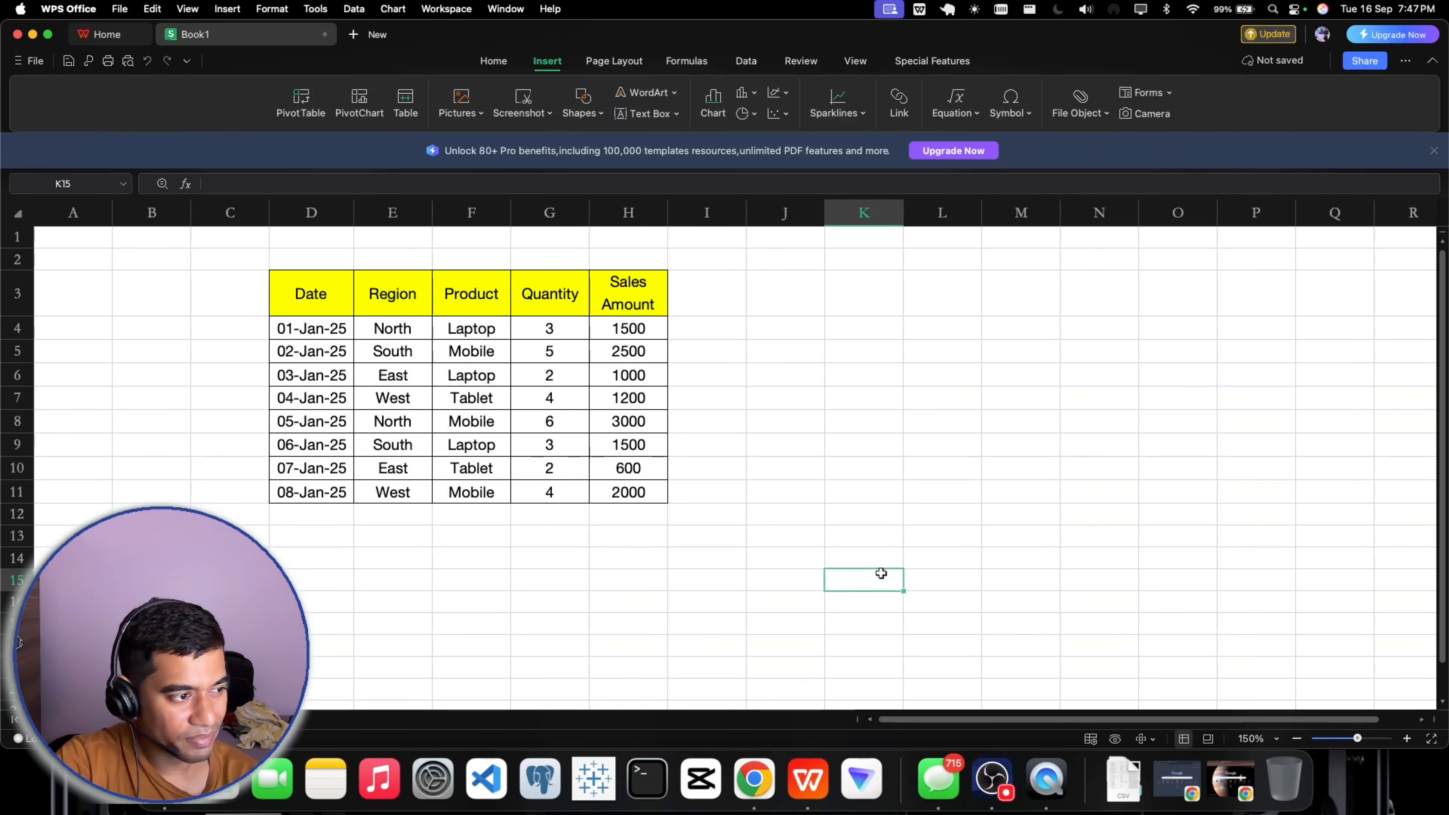
Create a PivotTable on a new worksheet from the whole sales table, range Sheet1!$D$3:$H$11
click(310, 293)
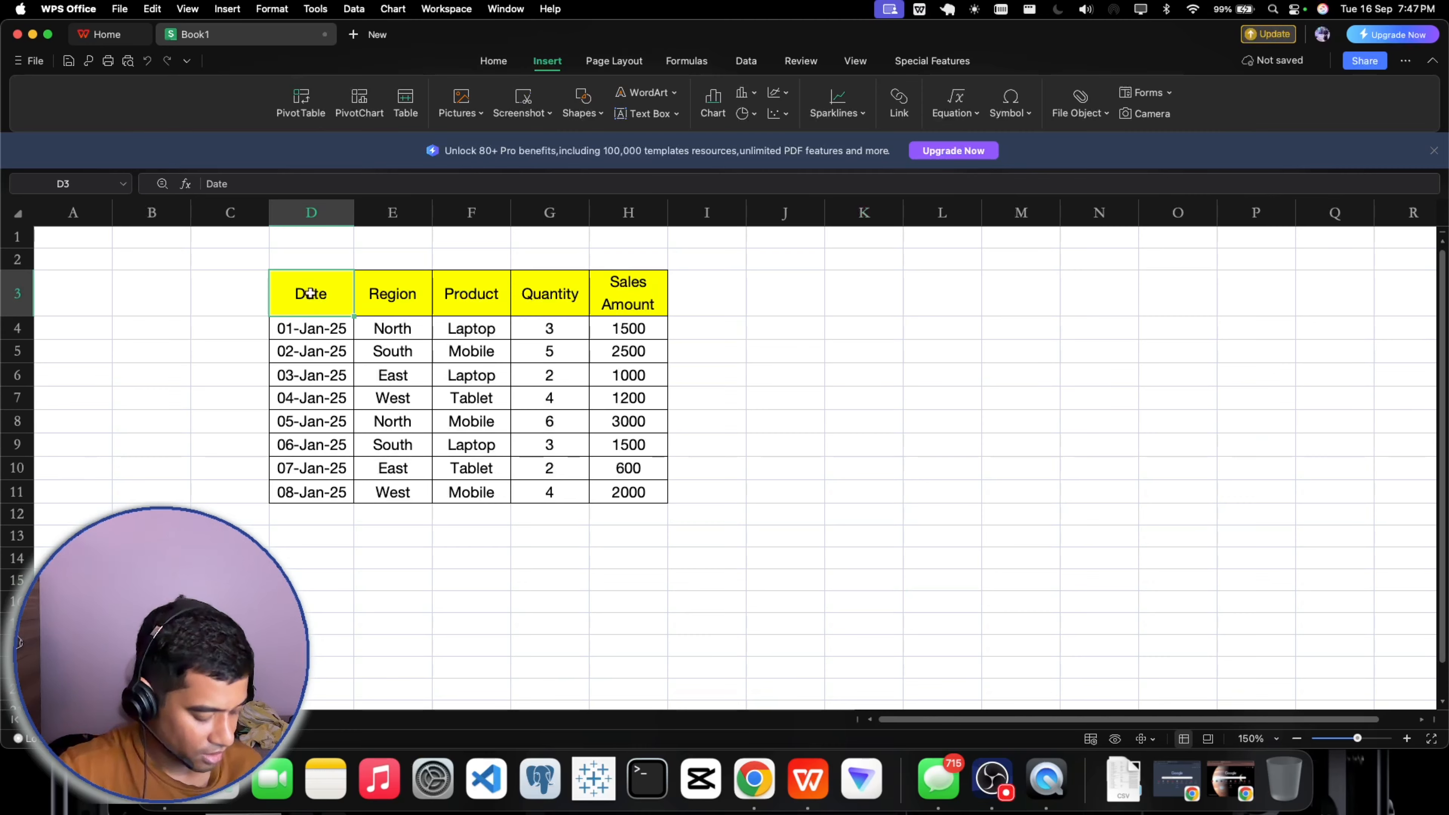
key(shift+super+Right)
key(shift+super+Down)
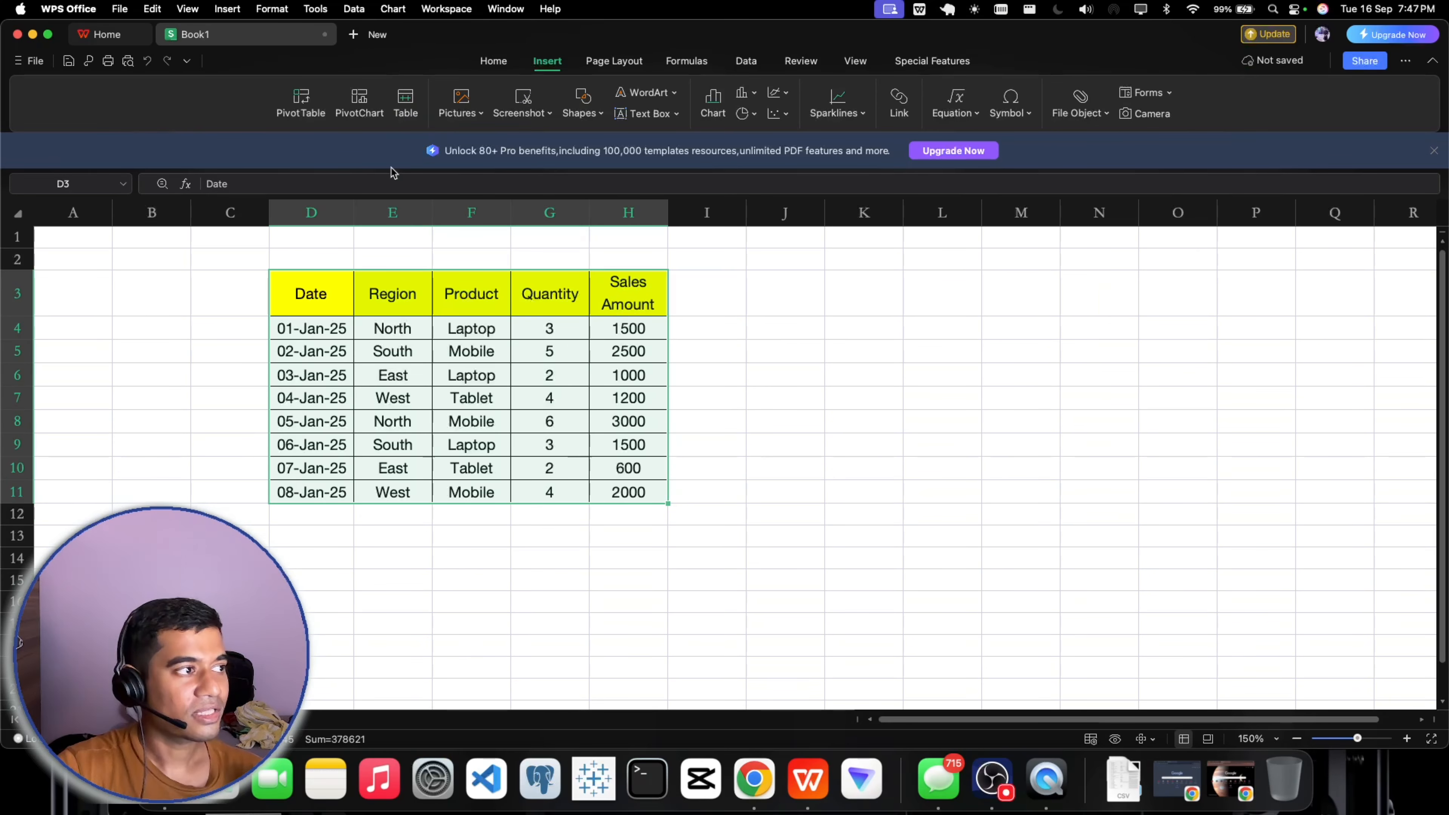
click(301, 111)
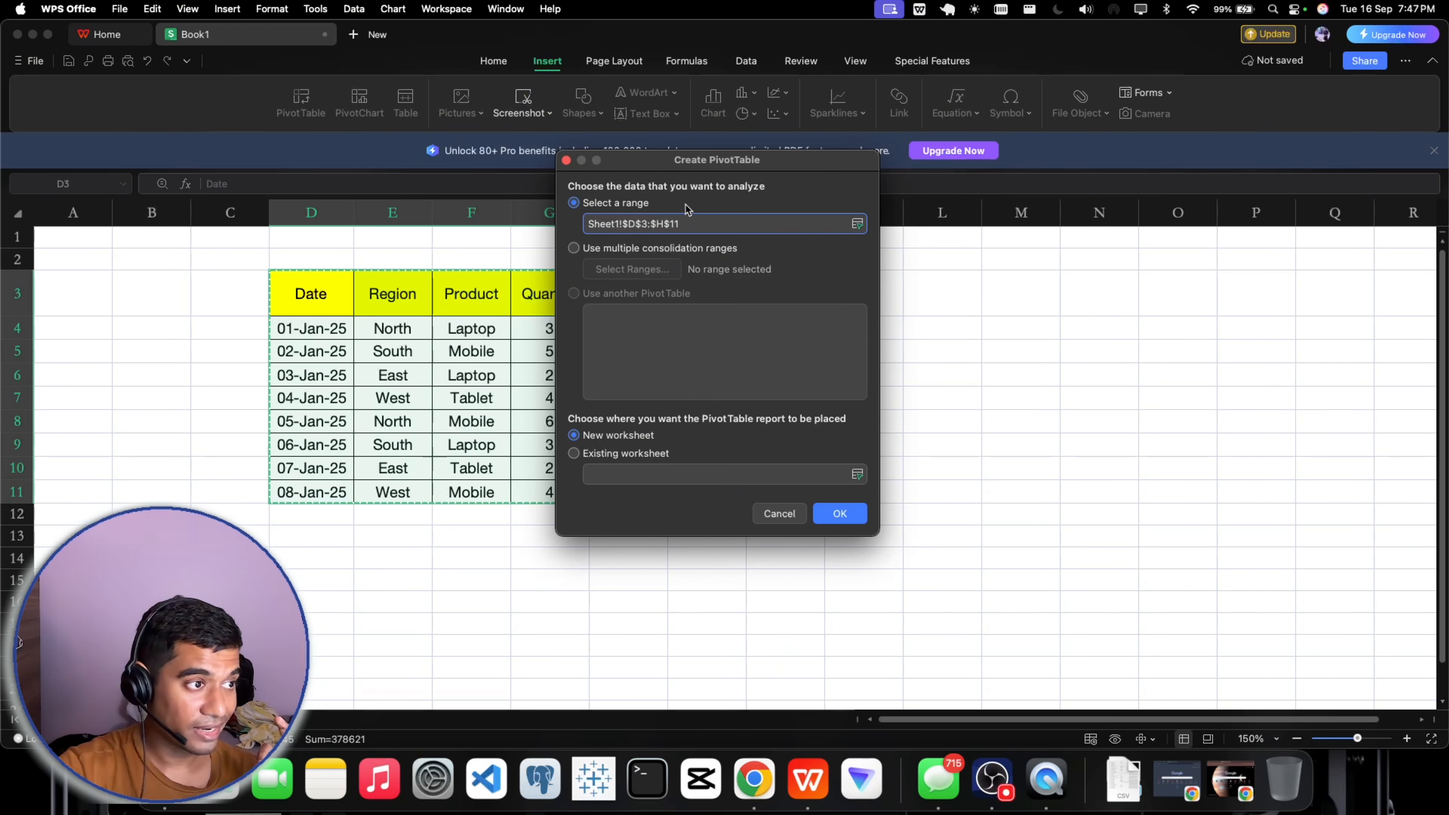
drag(713, 165, 923, 189)
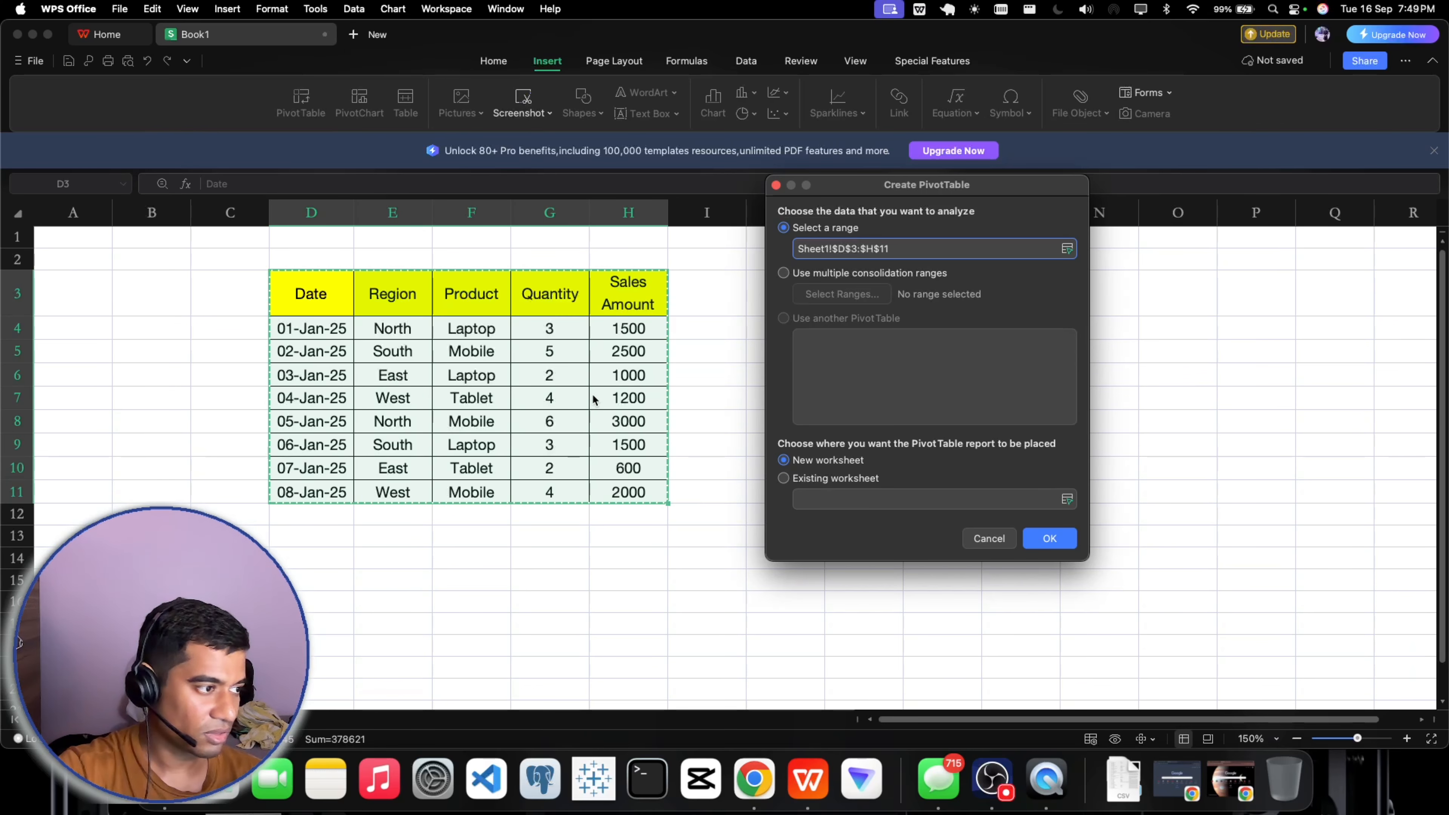
click(1056, 539)
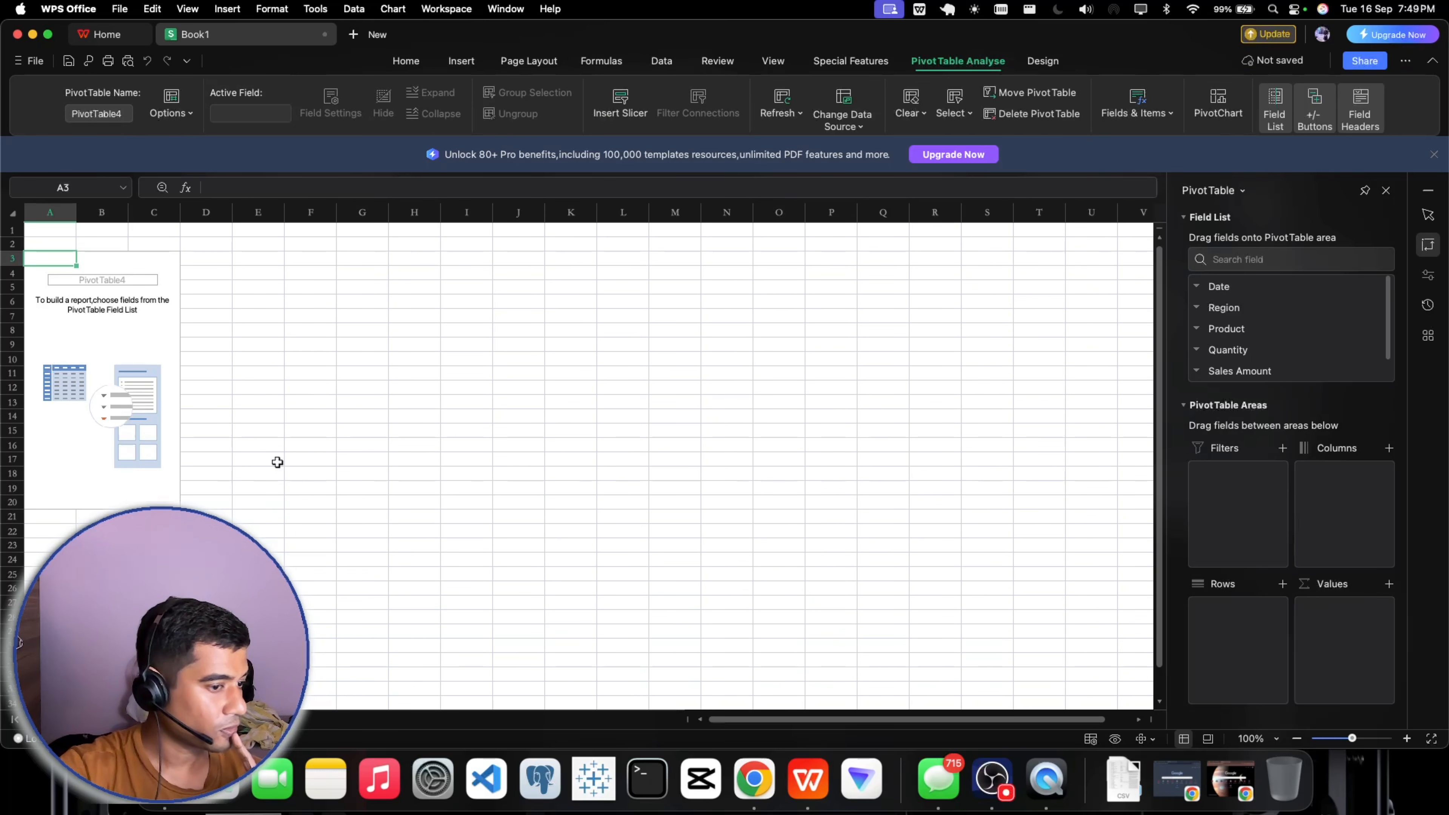
Set the new PivotTable worksheet's magnification to 150%
click(1250, 740)
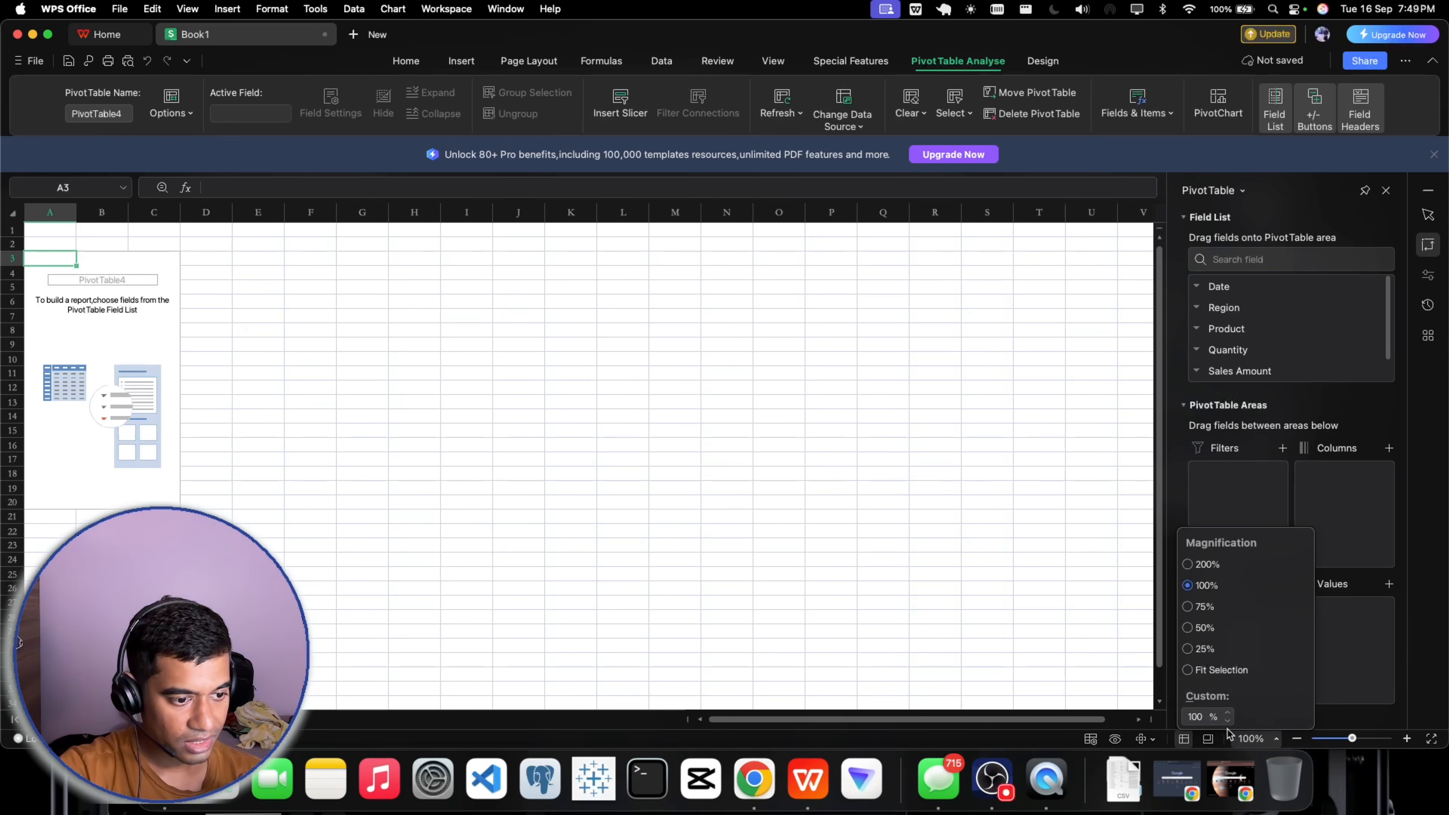
click(1199, 719)
key(BackSpace)
text(5)
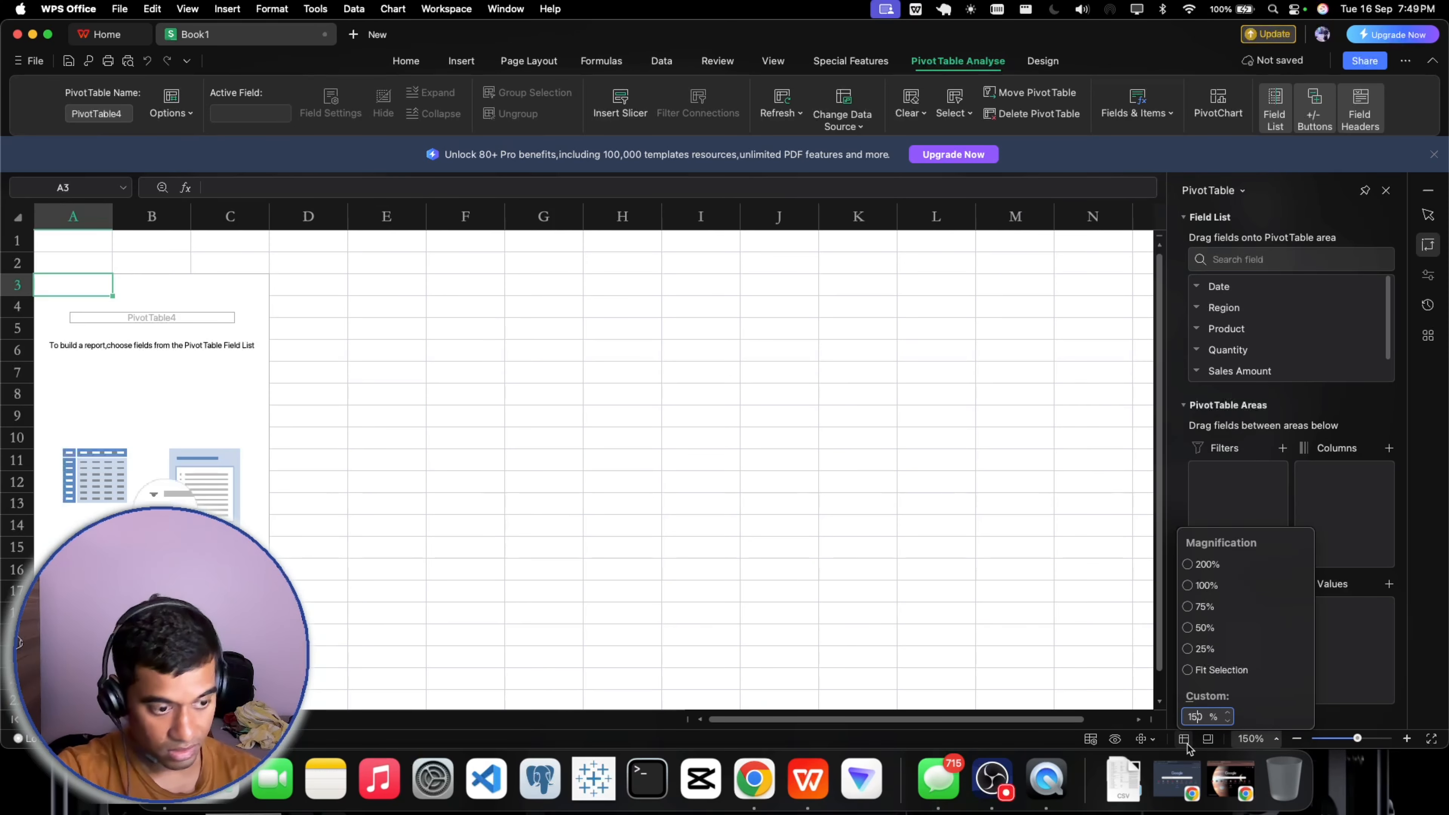
scroll(550, 570, down, 2)
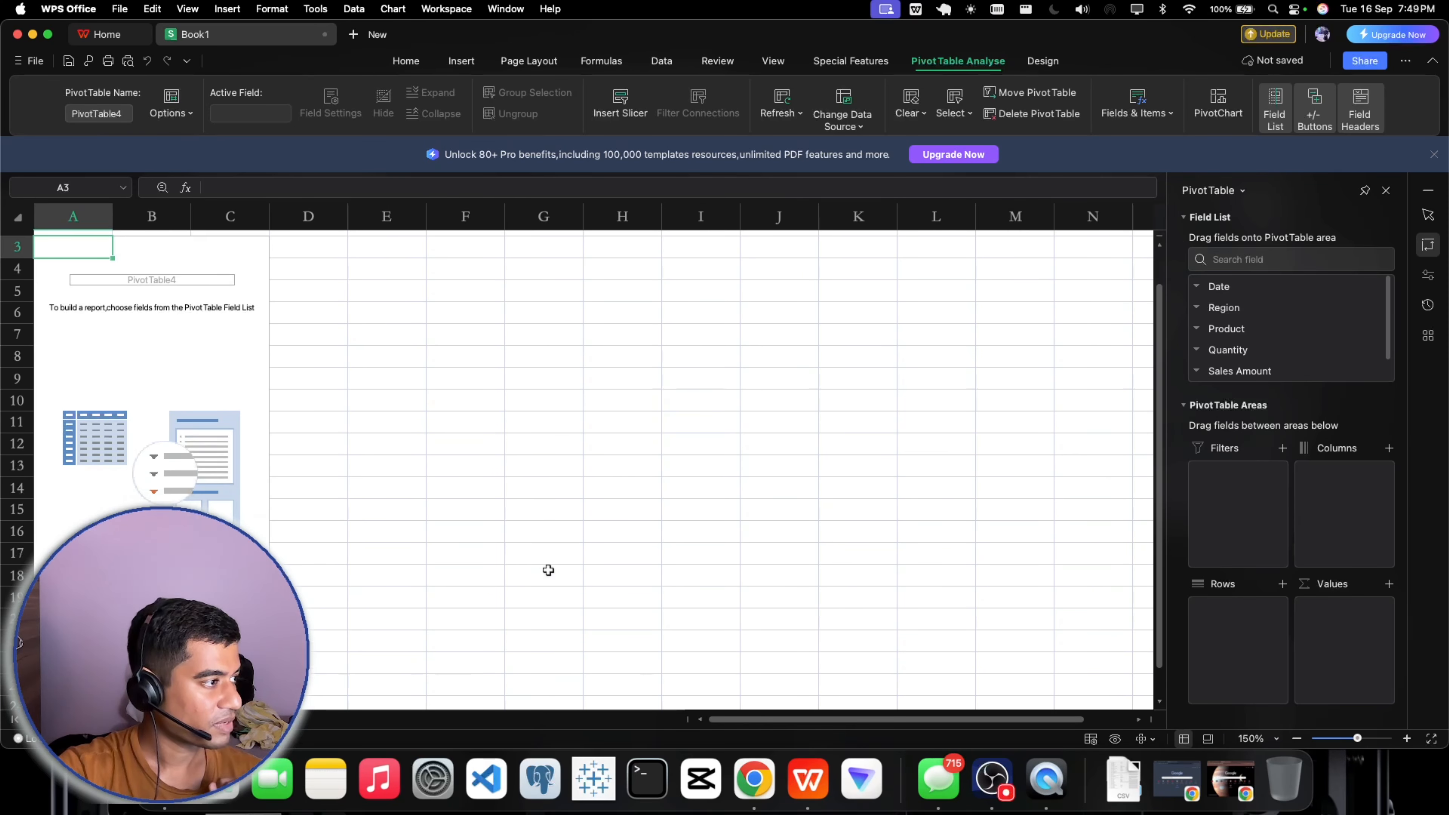
scroll(549, 570, up, 2)
scroll(548, 570, down, 3)
scroll(549, 570, up, 1)
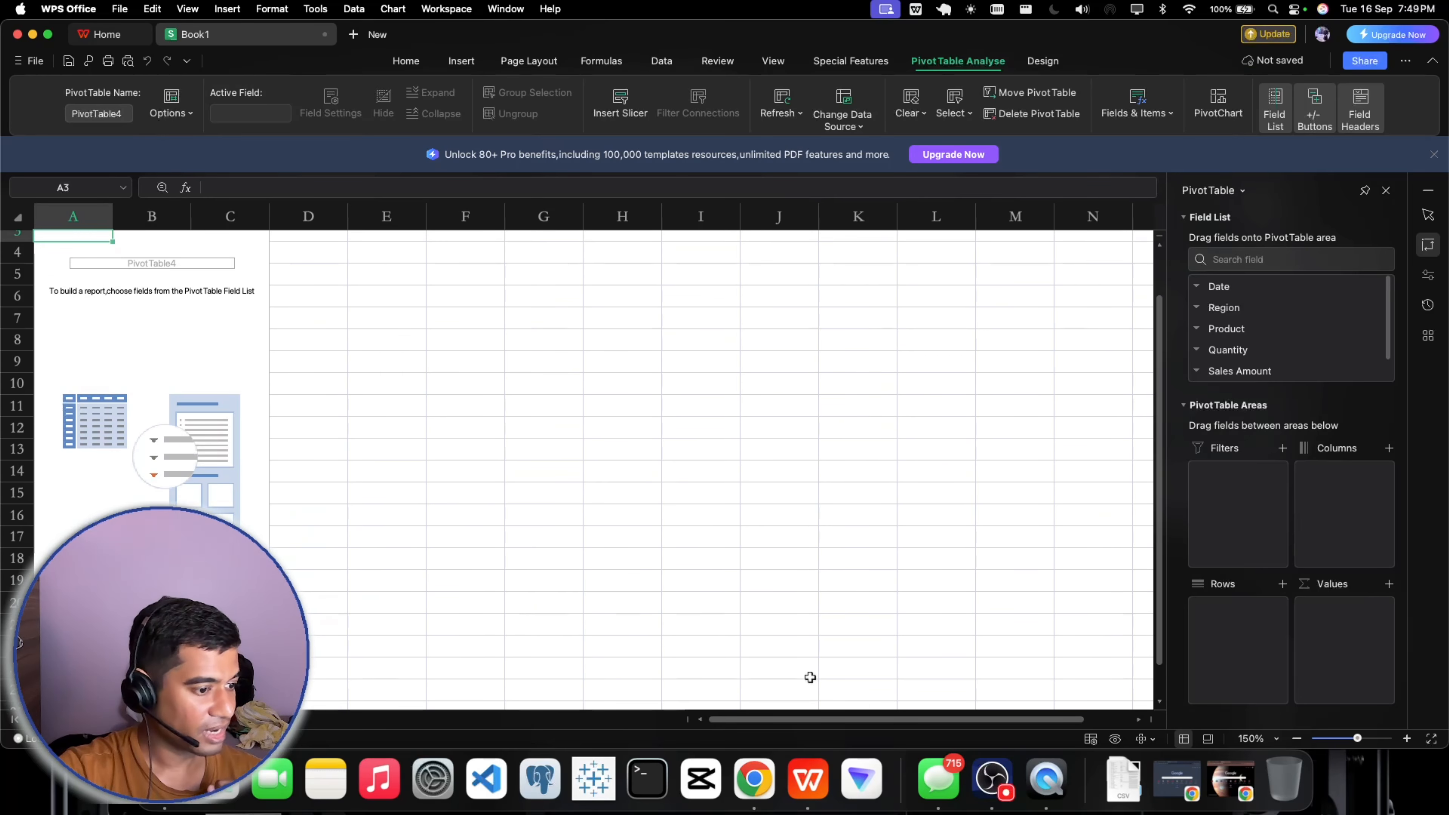
click(992, 777)
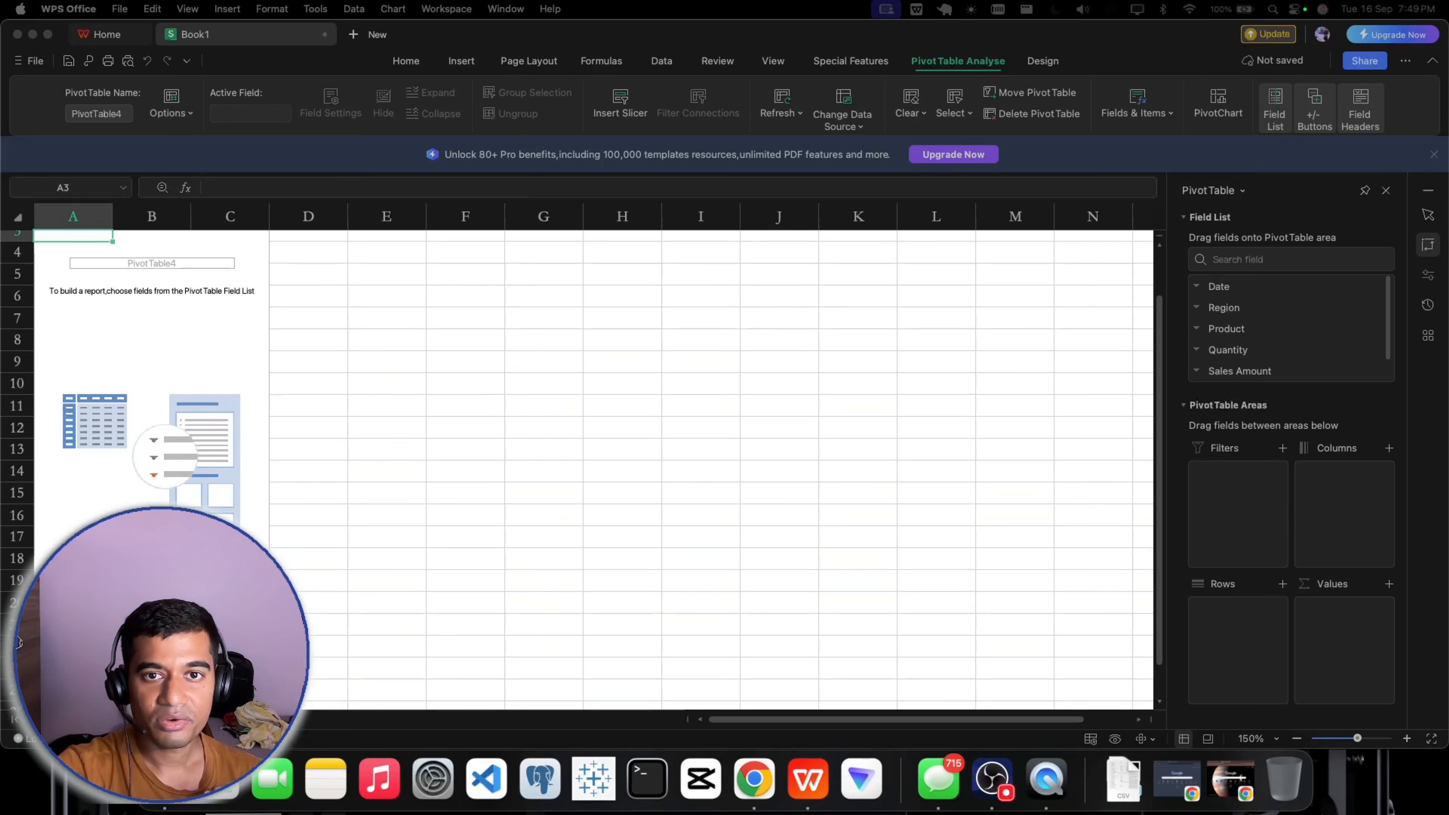
drag(18, 642, 560, 141)
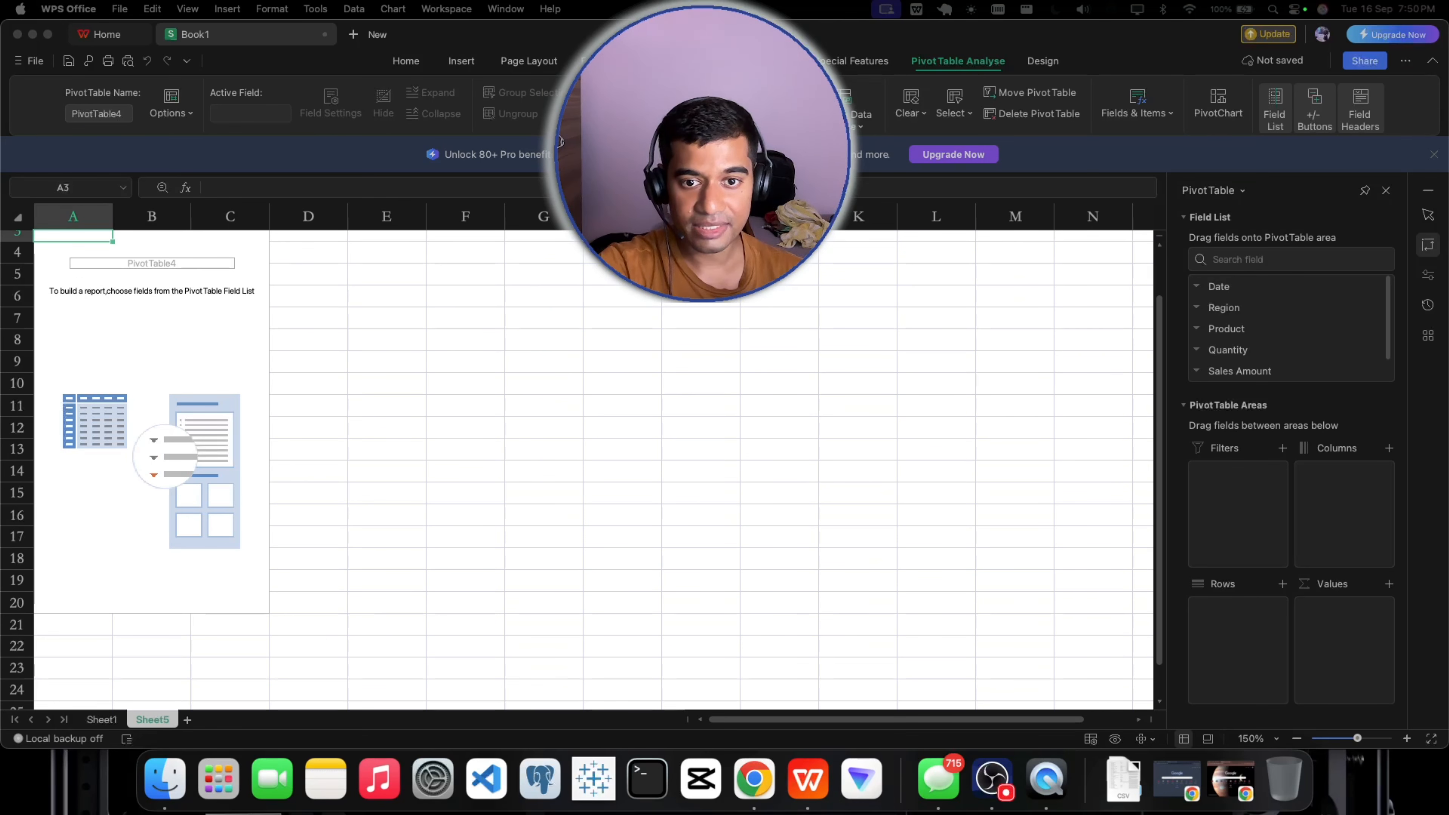
drag(559, 140, 766, 141)
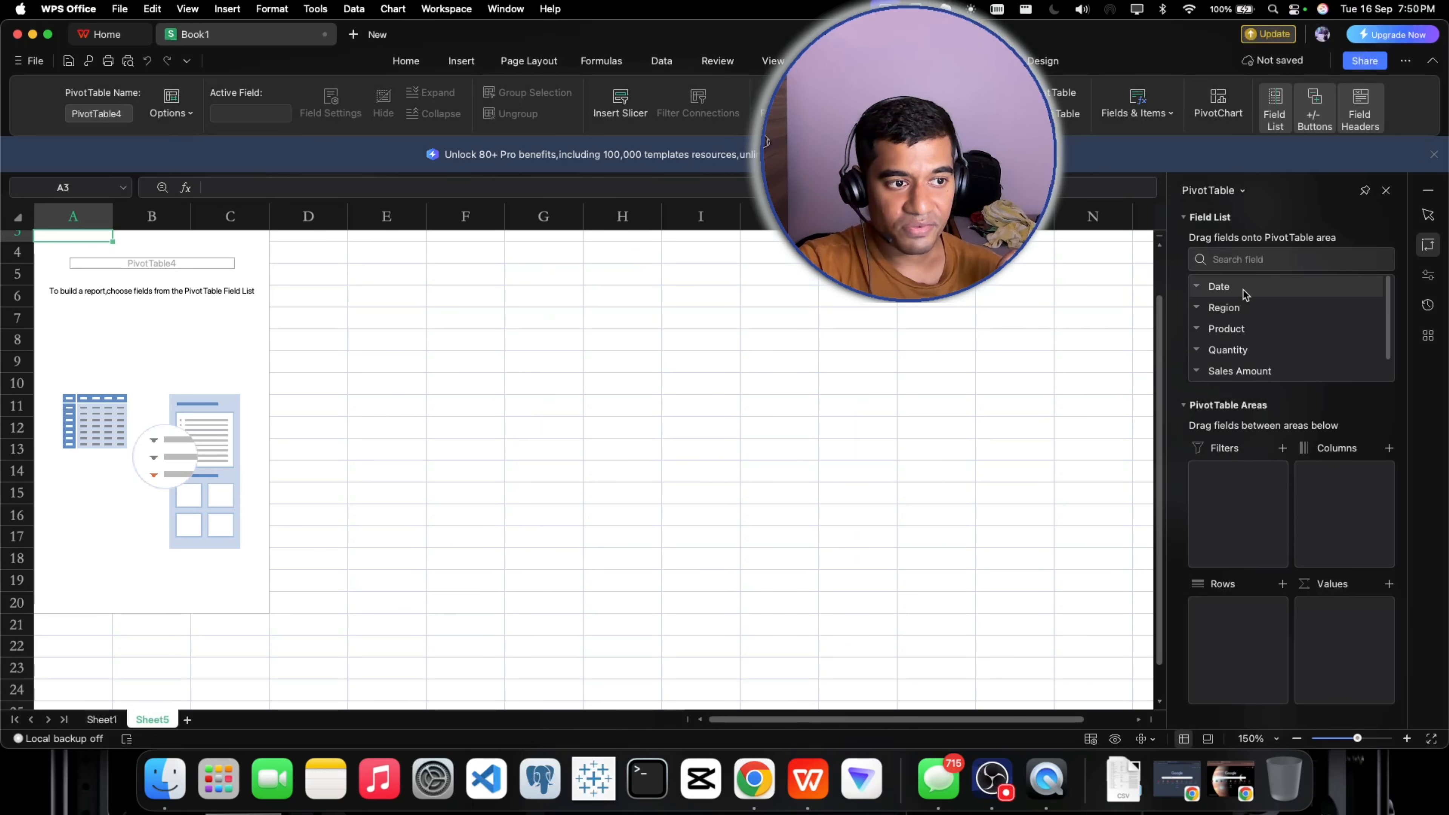
Compare the PivotTable's field list and the Region field's area options with the sales table's column headers on Sheet1
scroll(1196, 293, down, 1)
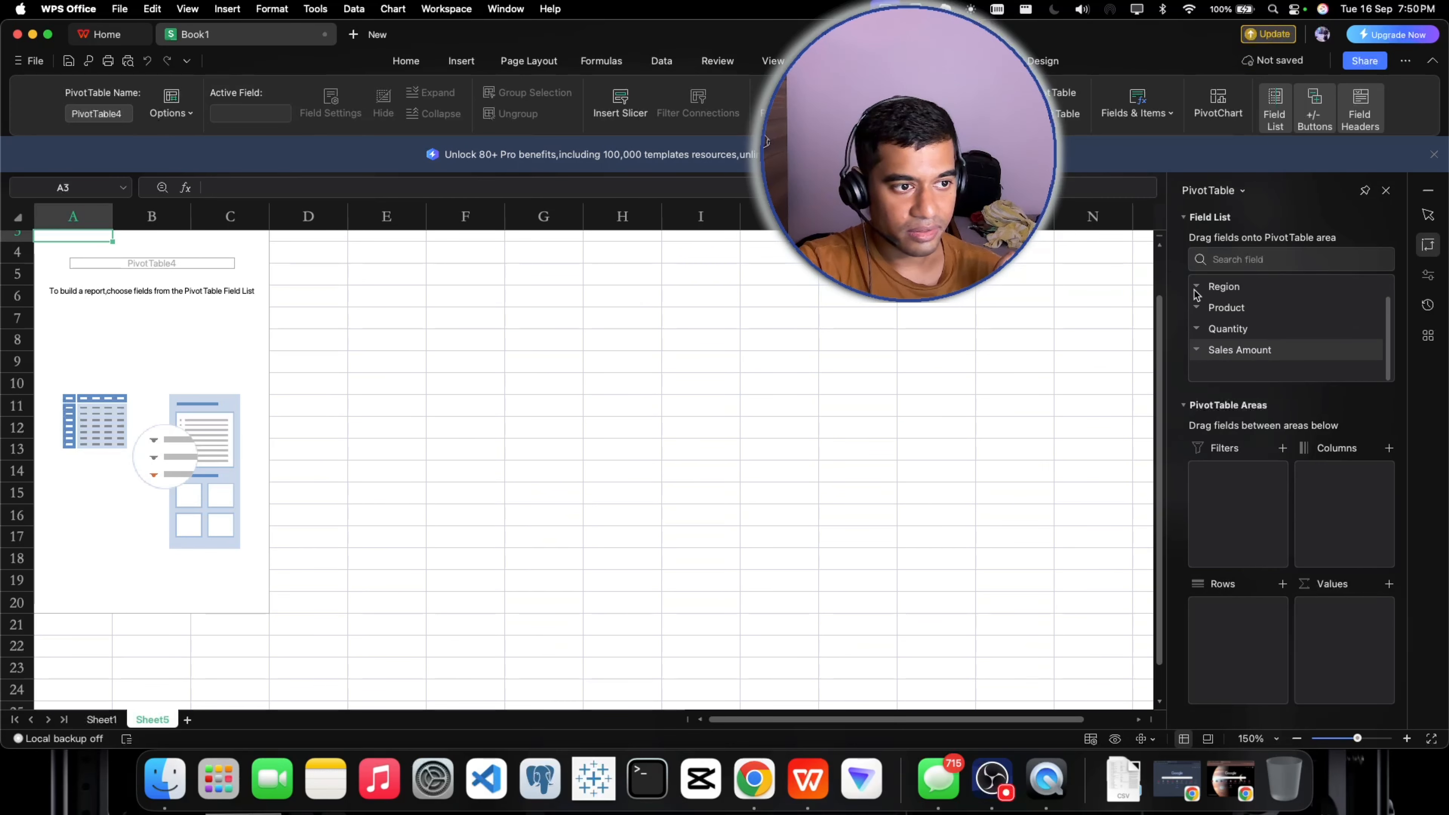
click(1196, 288)
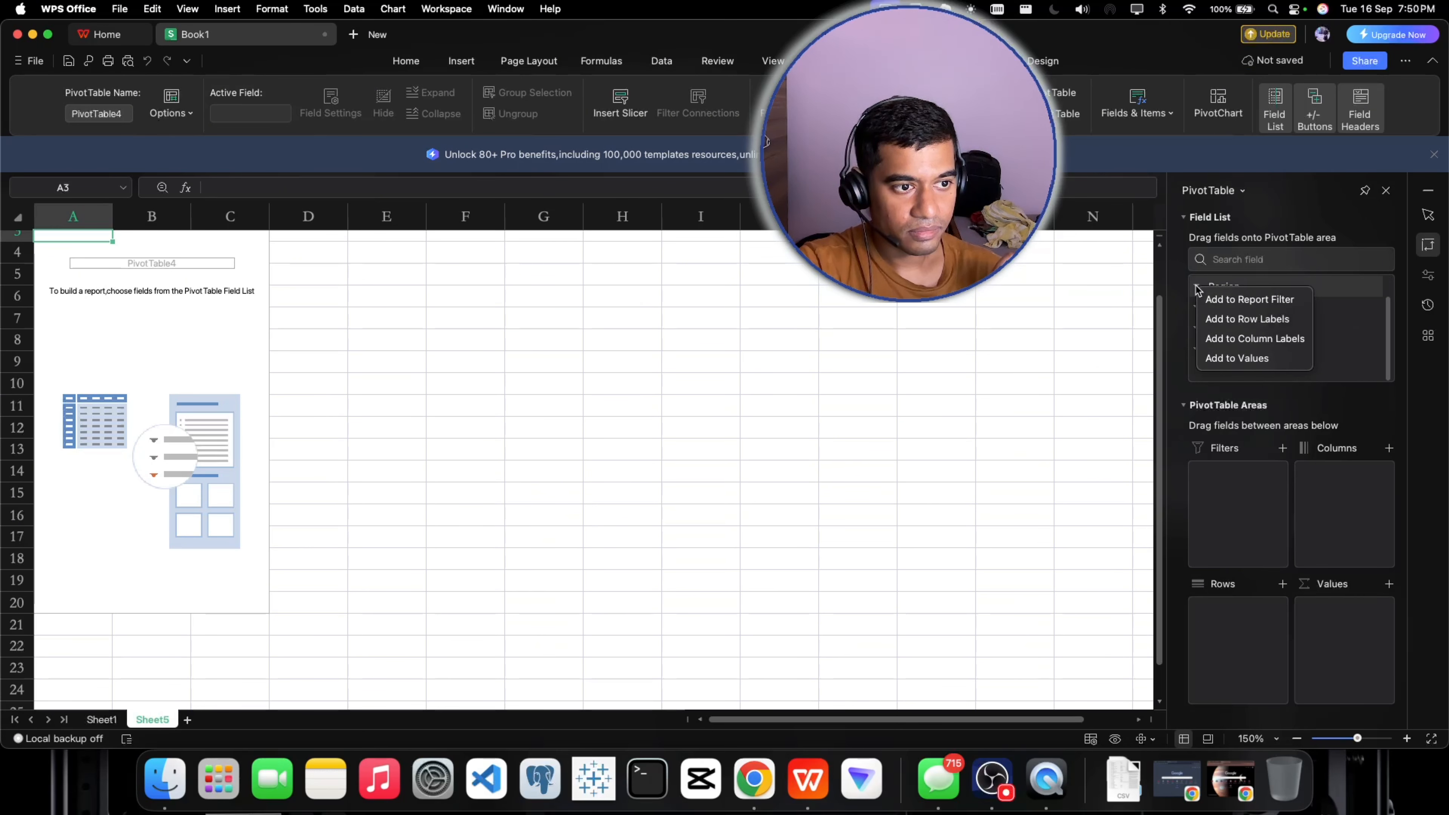
click(1393, 298)
scroll(1278, 354, up, 1)
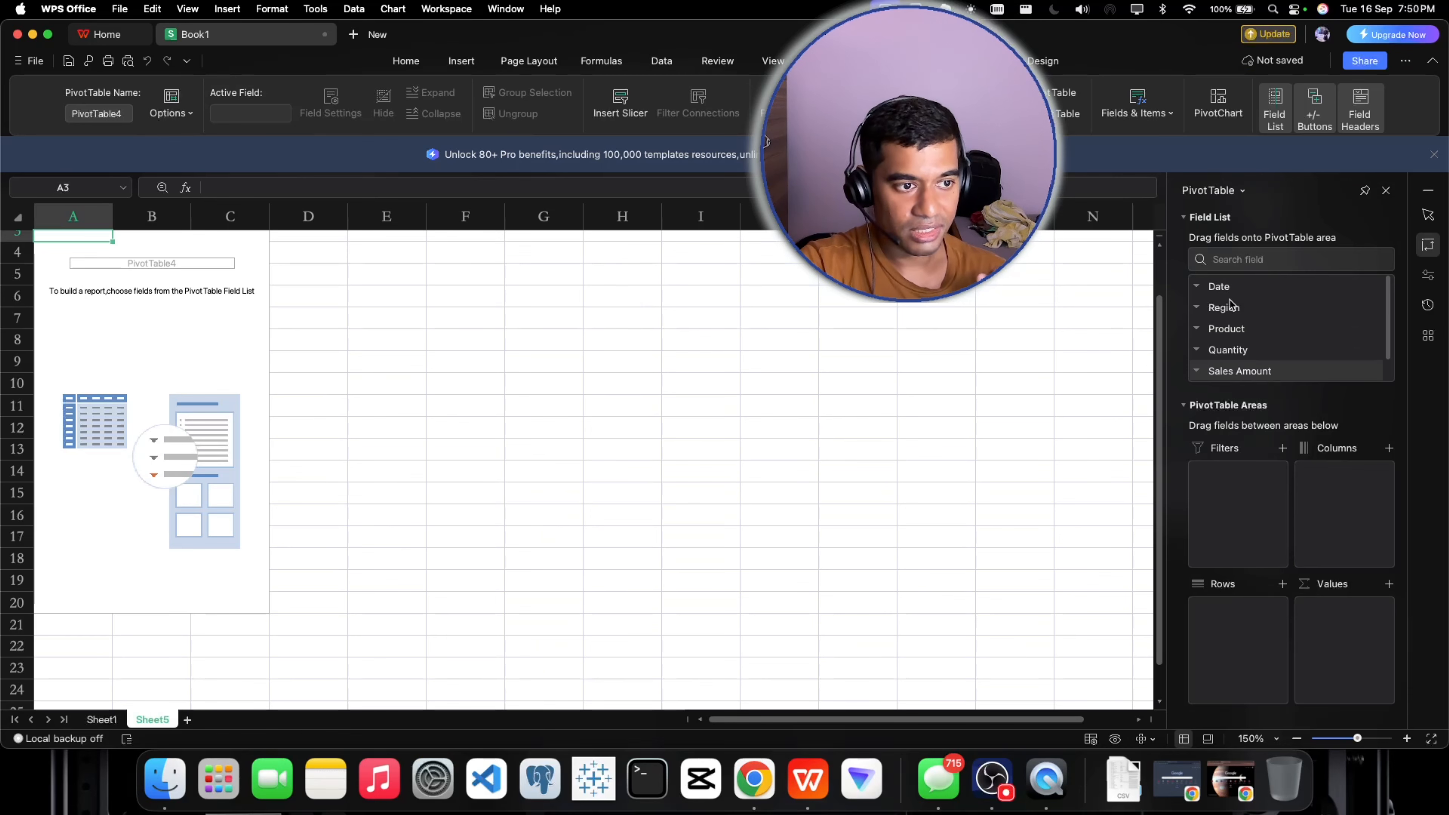
click(101, 719)
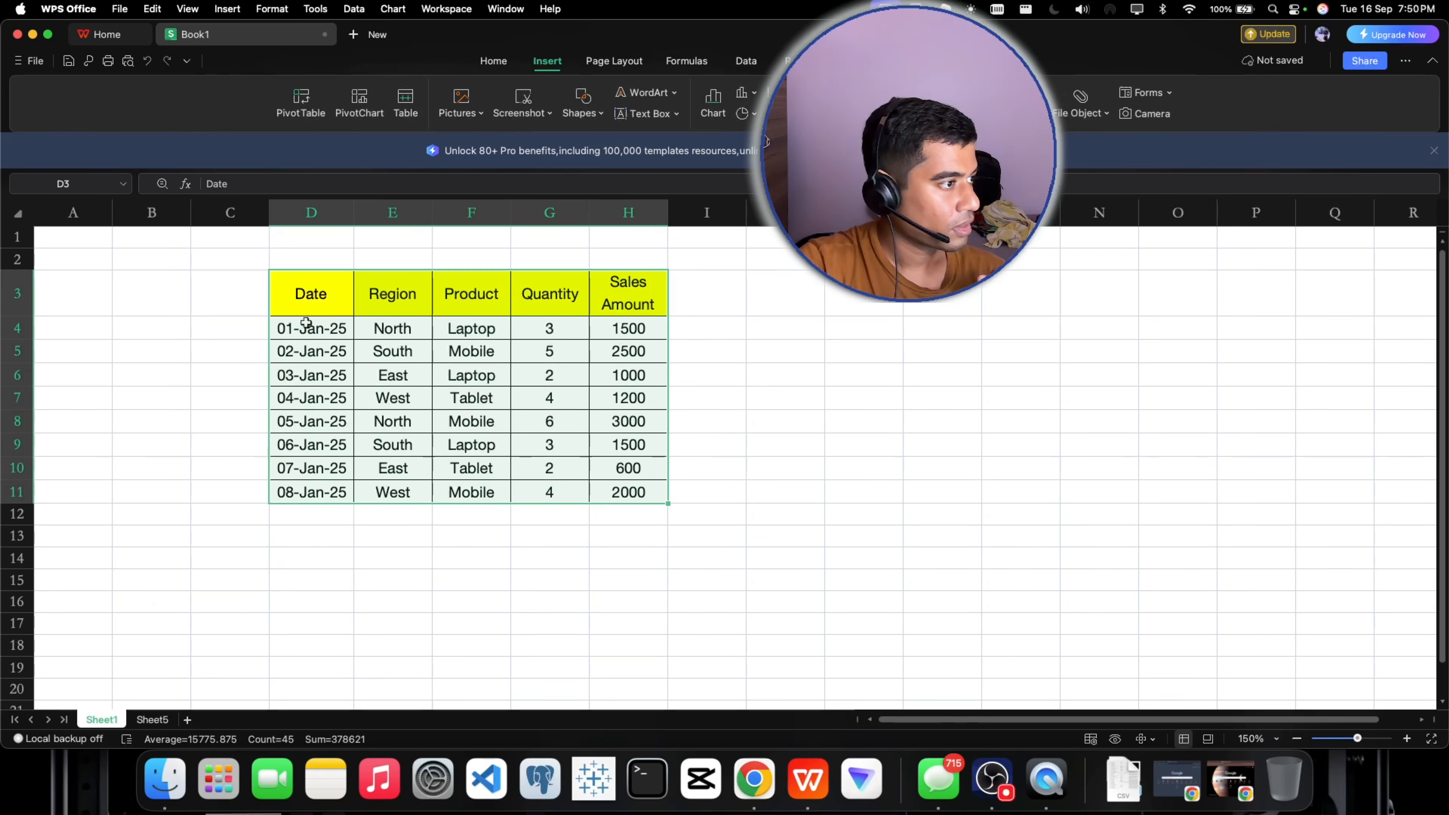
click(308, 303)
click(373, 301)
click(470, 302)
click(549, 298)
click(634, 294)
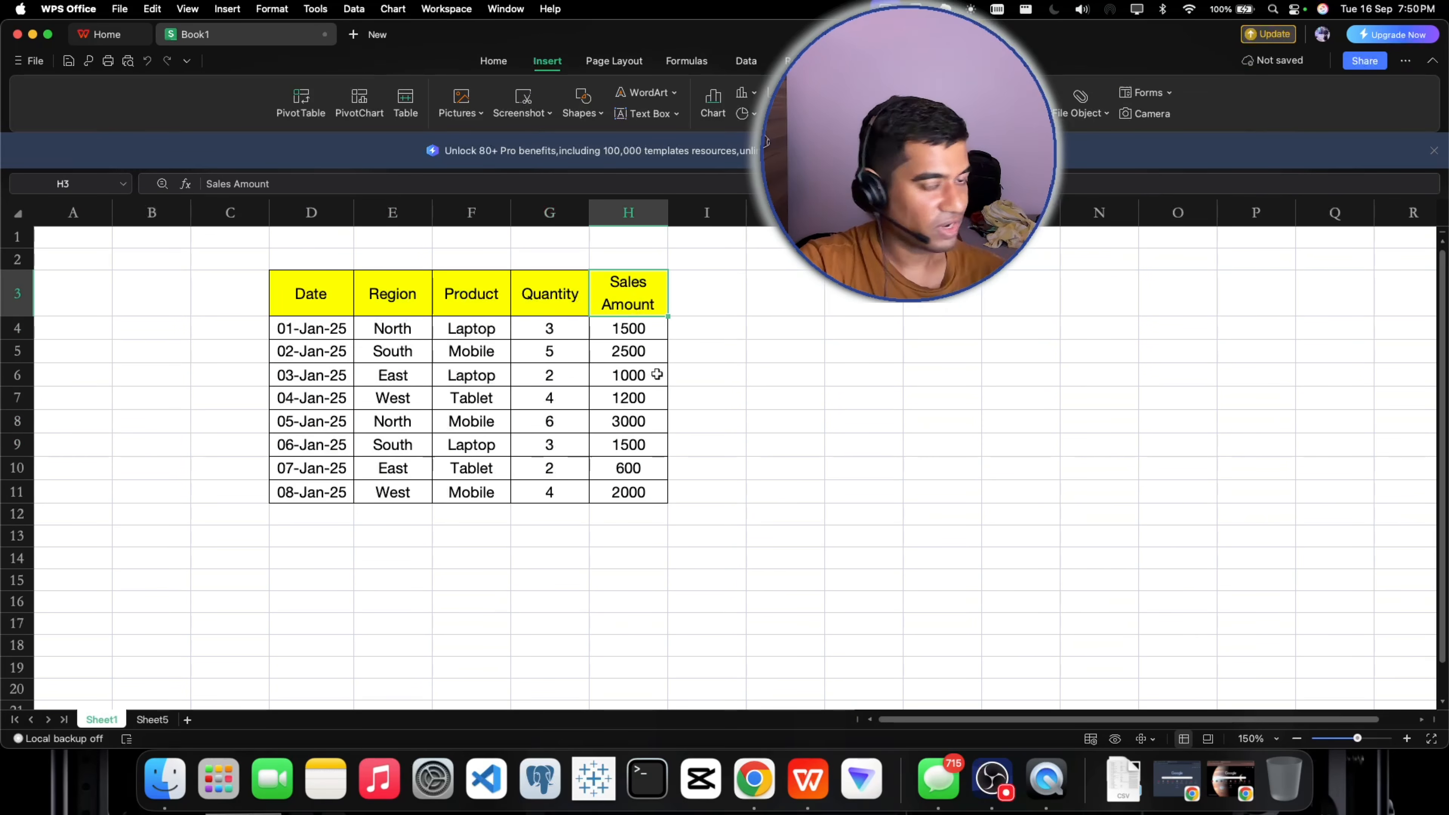
click(152, 719)
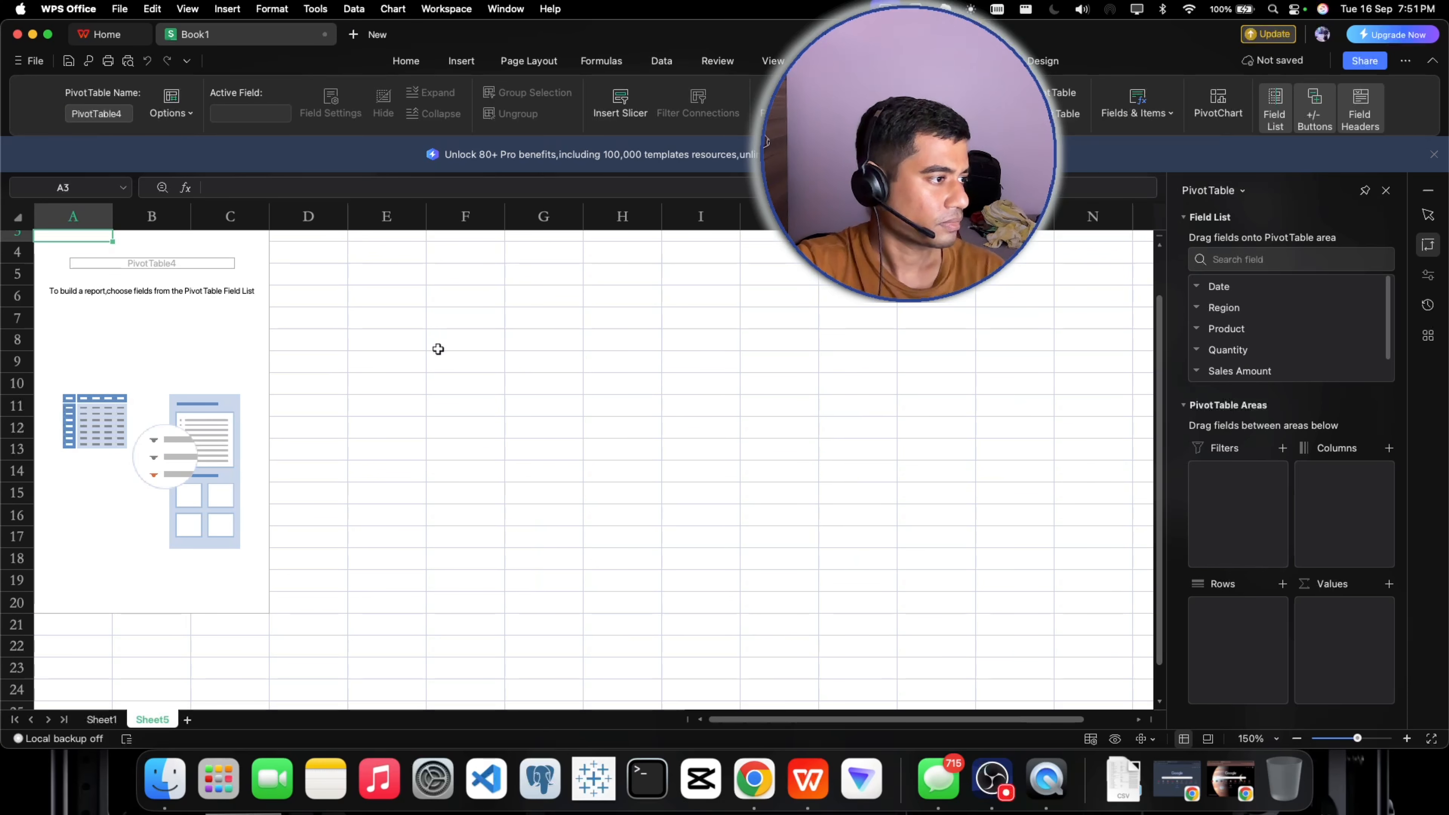
Compare selecting blank cells with selecting the PivotTable placeholder to check when its field list is available
click(489, 386)
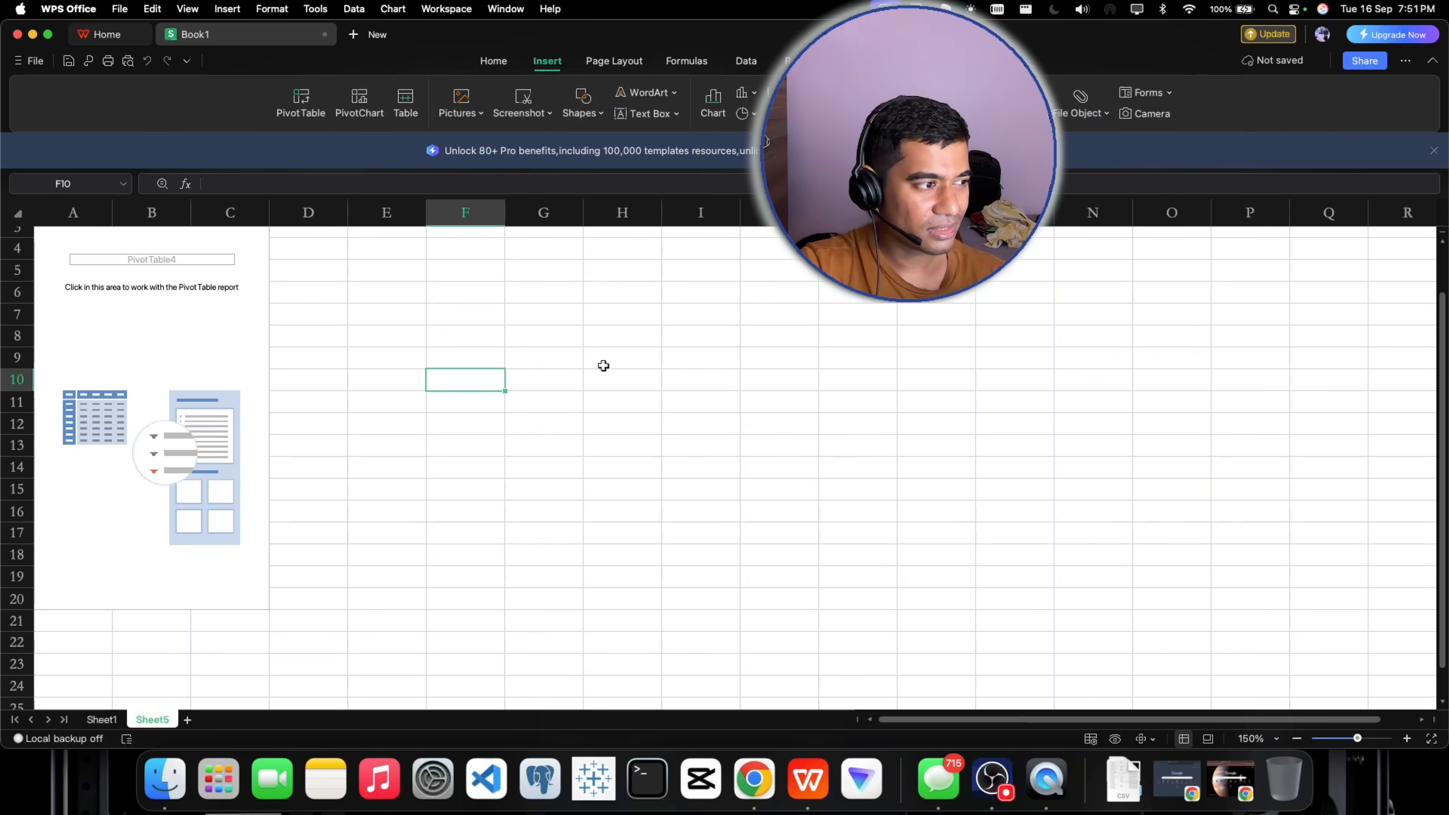
click(550, 306)
click(706, 401)
click(540, 355)
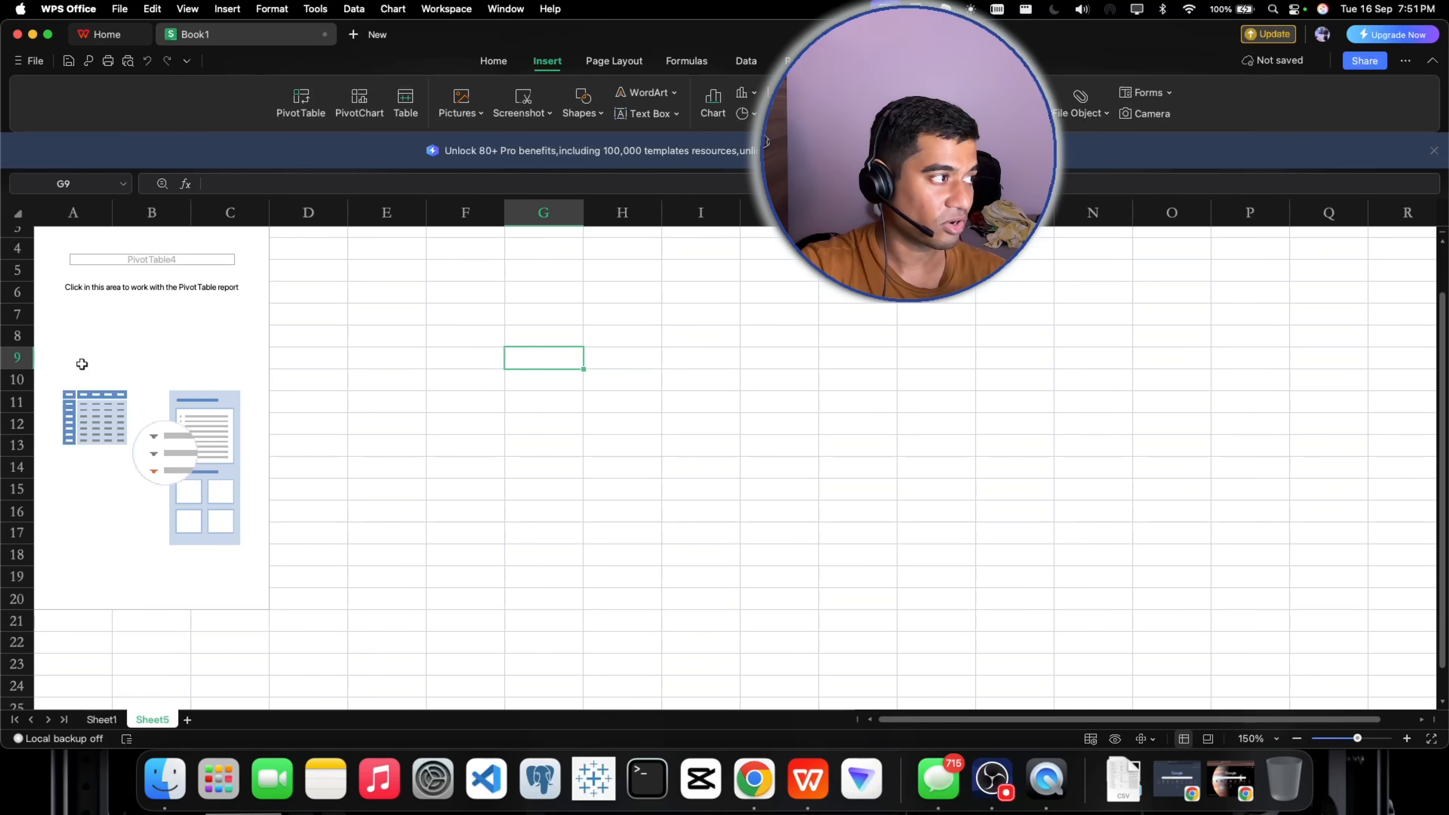
scroll(114, 394, up, 2)
click(186, 412)
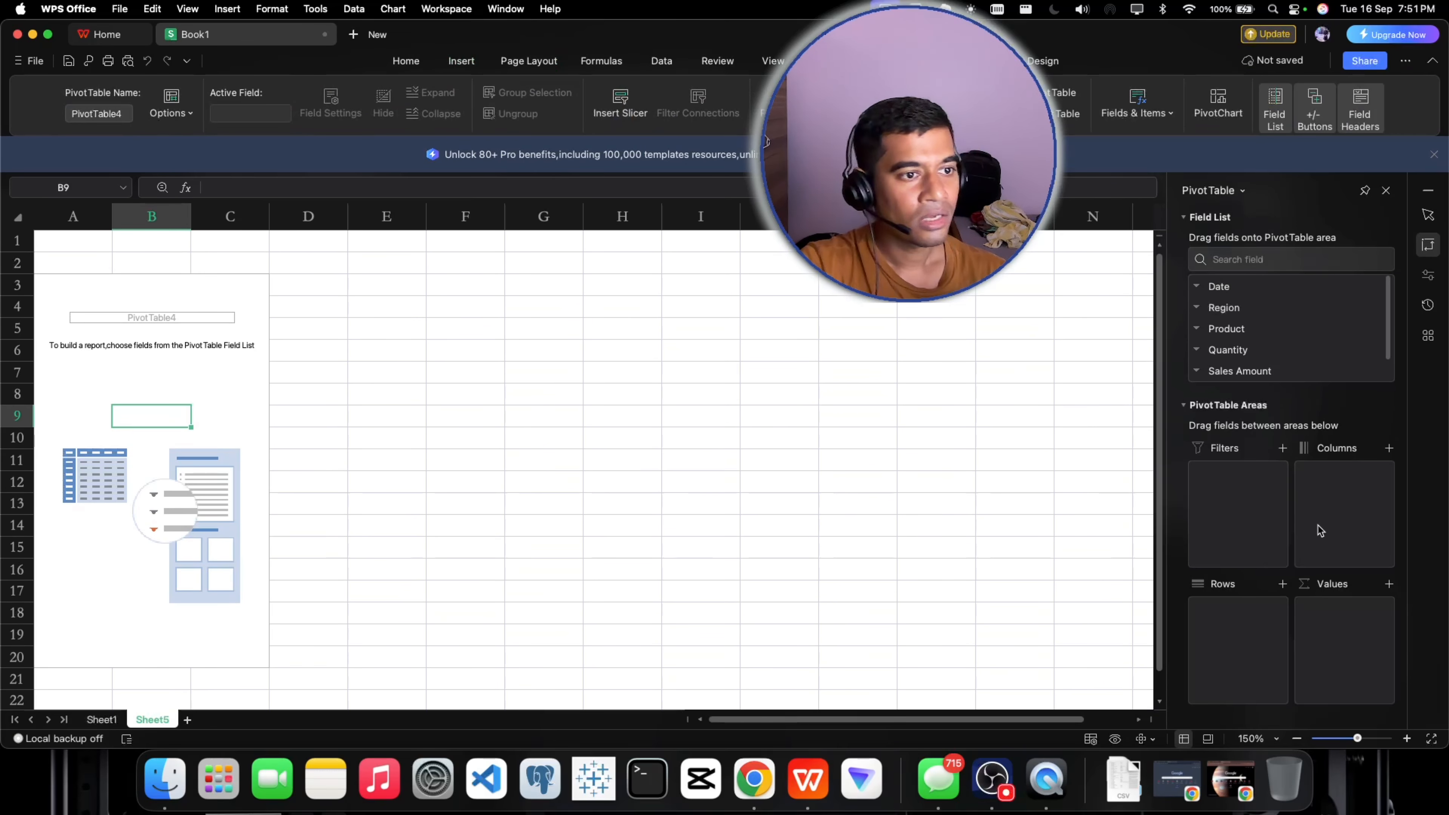
click(577, 486)
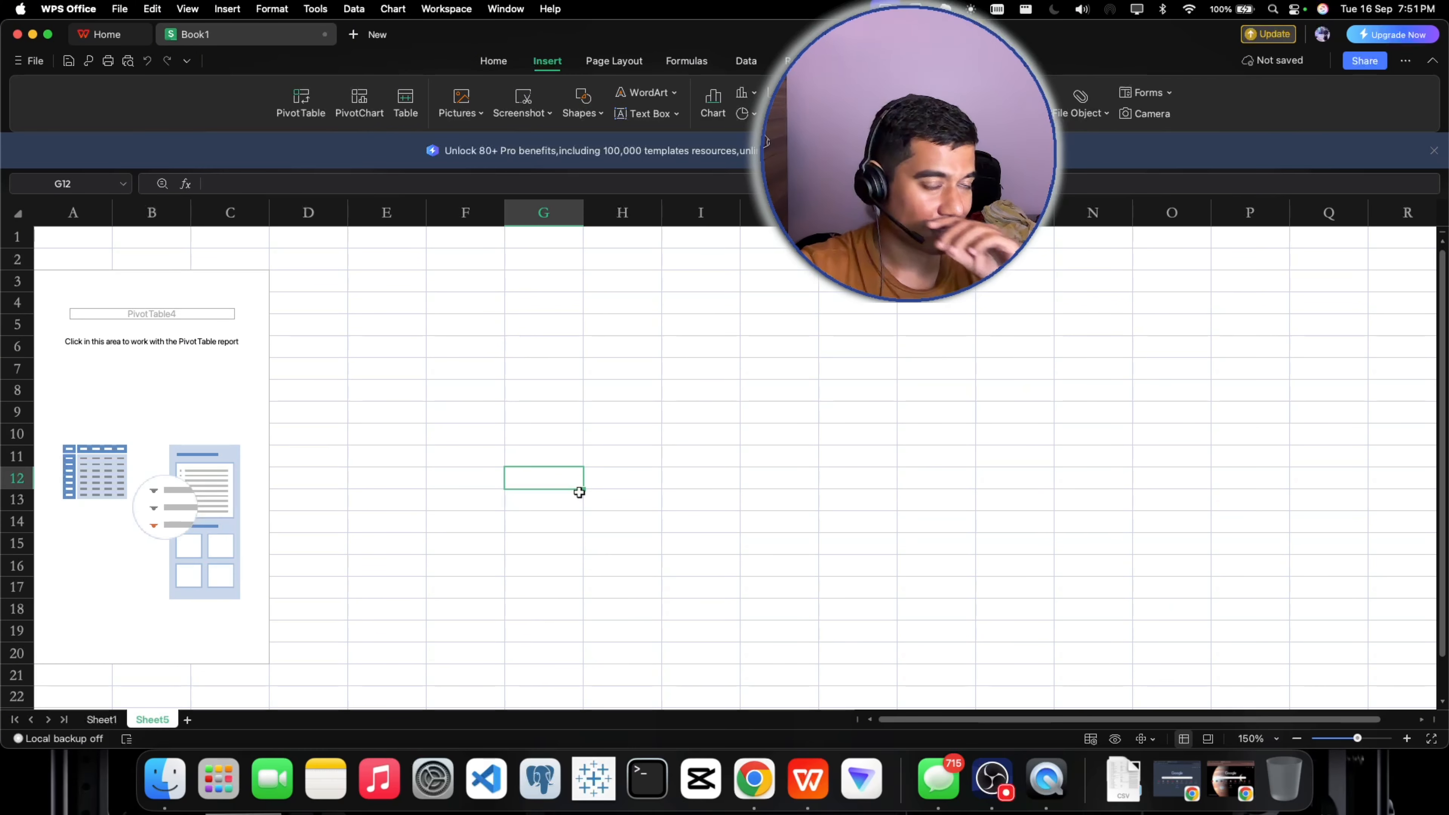
click(687, 438)
click(617, 438)
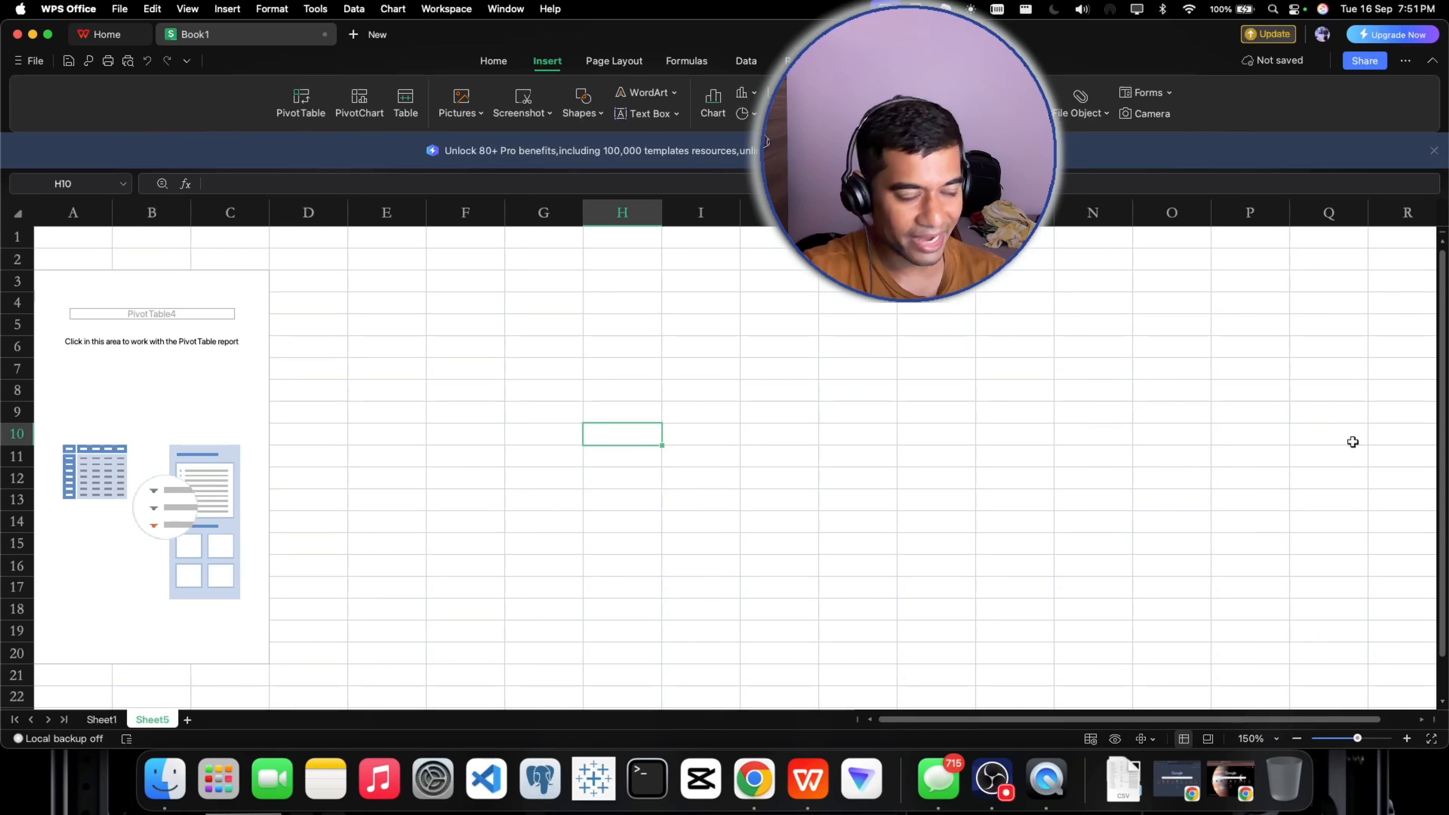
click(183, 382)
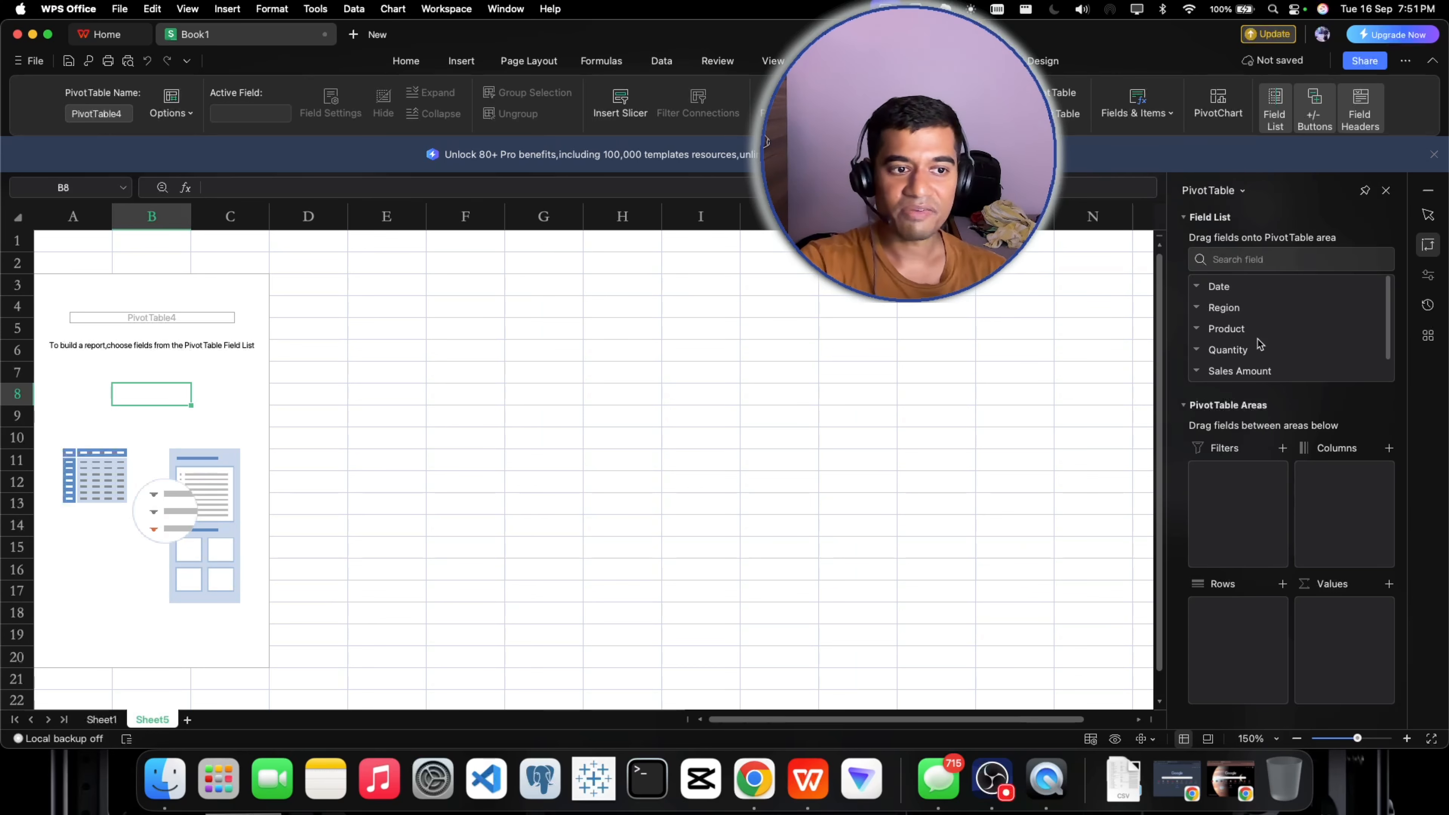
scroll(1249, 318, down, 1)
scroll(1248, 324, up, 1)
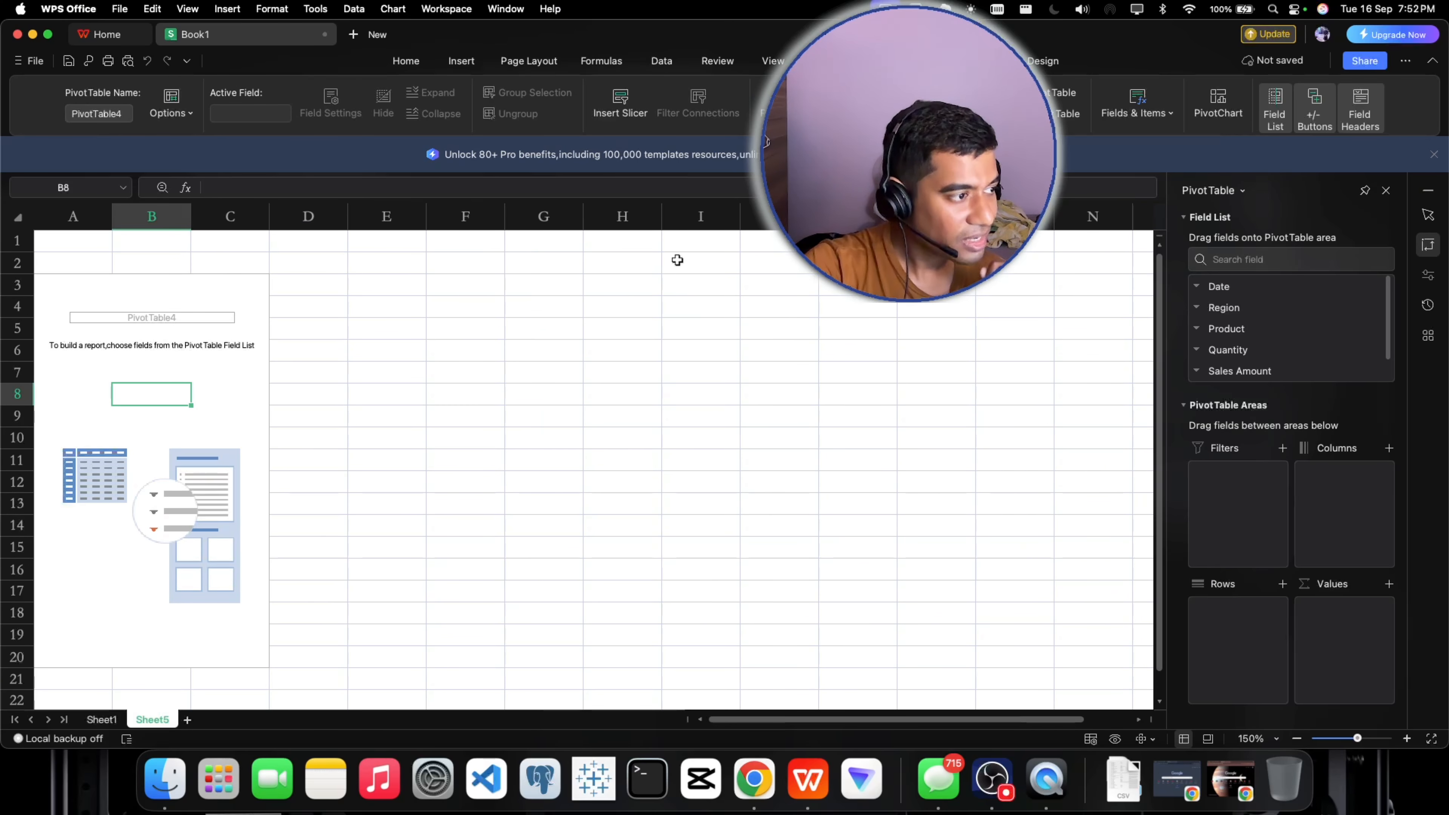
click(474, 392)
drag(438, 392, 699, 394)
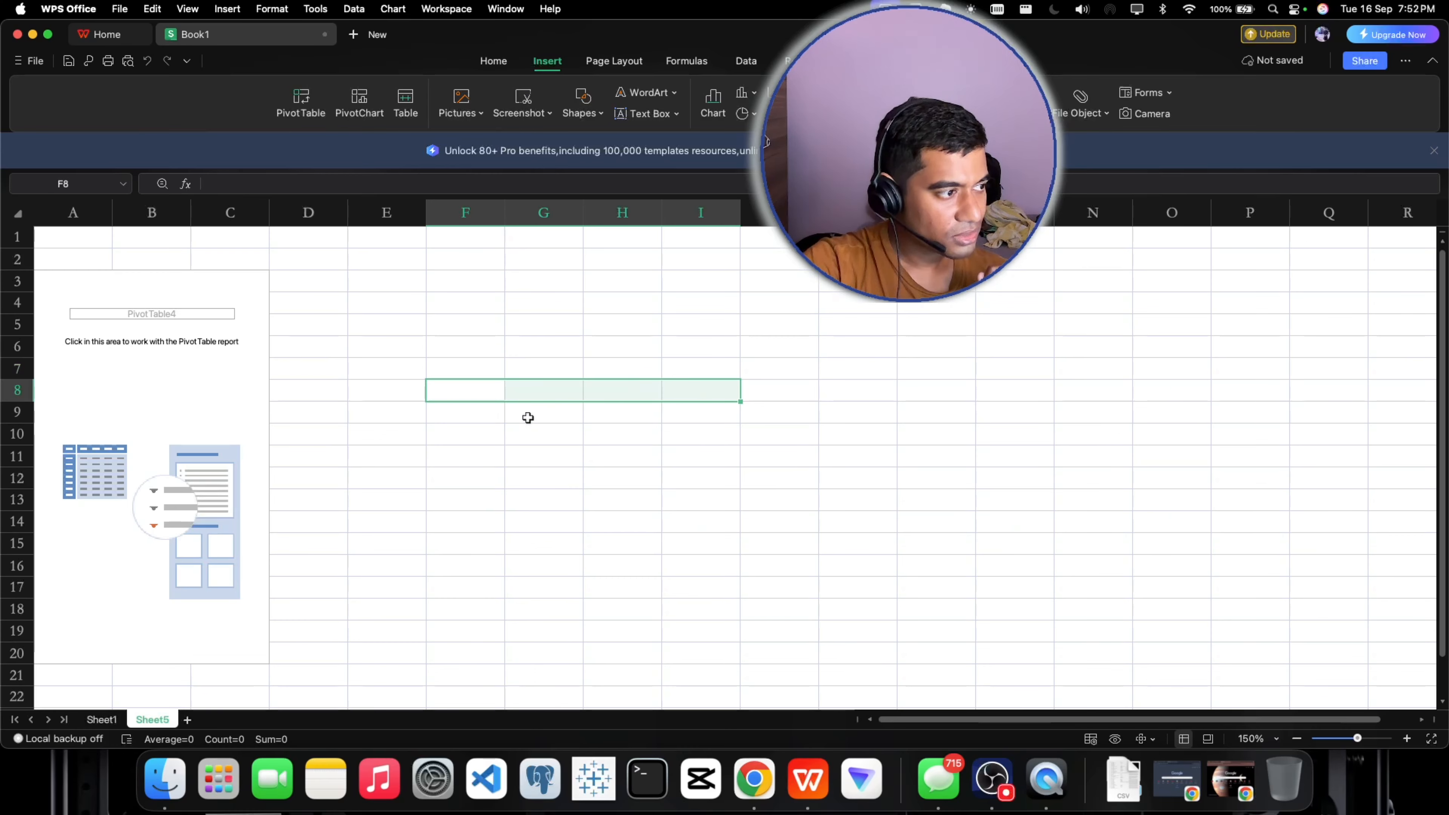
drag(451, 415, 698, 435)
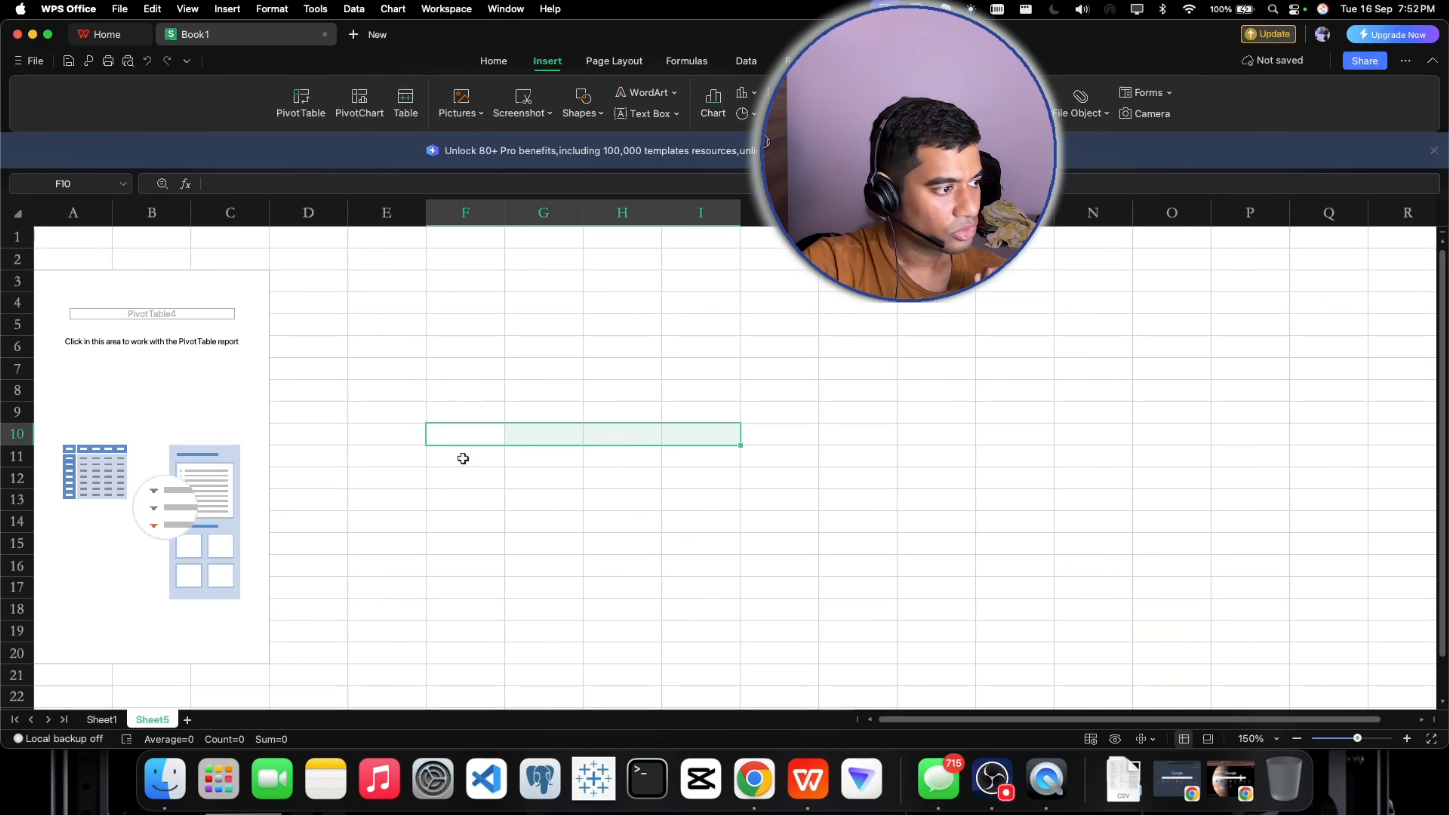
drag(459, 456, 721, 453)
drag(474, 400, 473, 505)
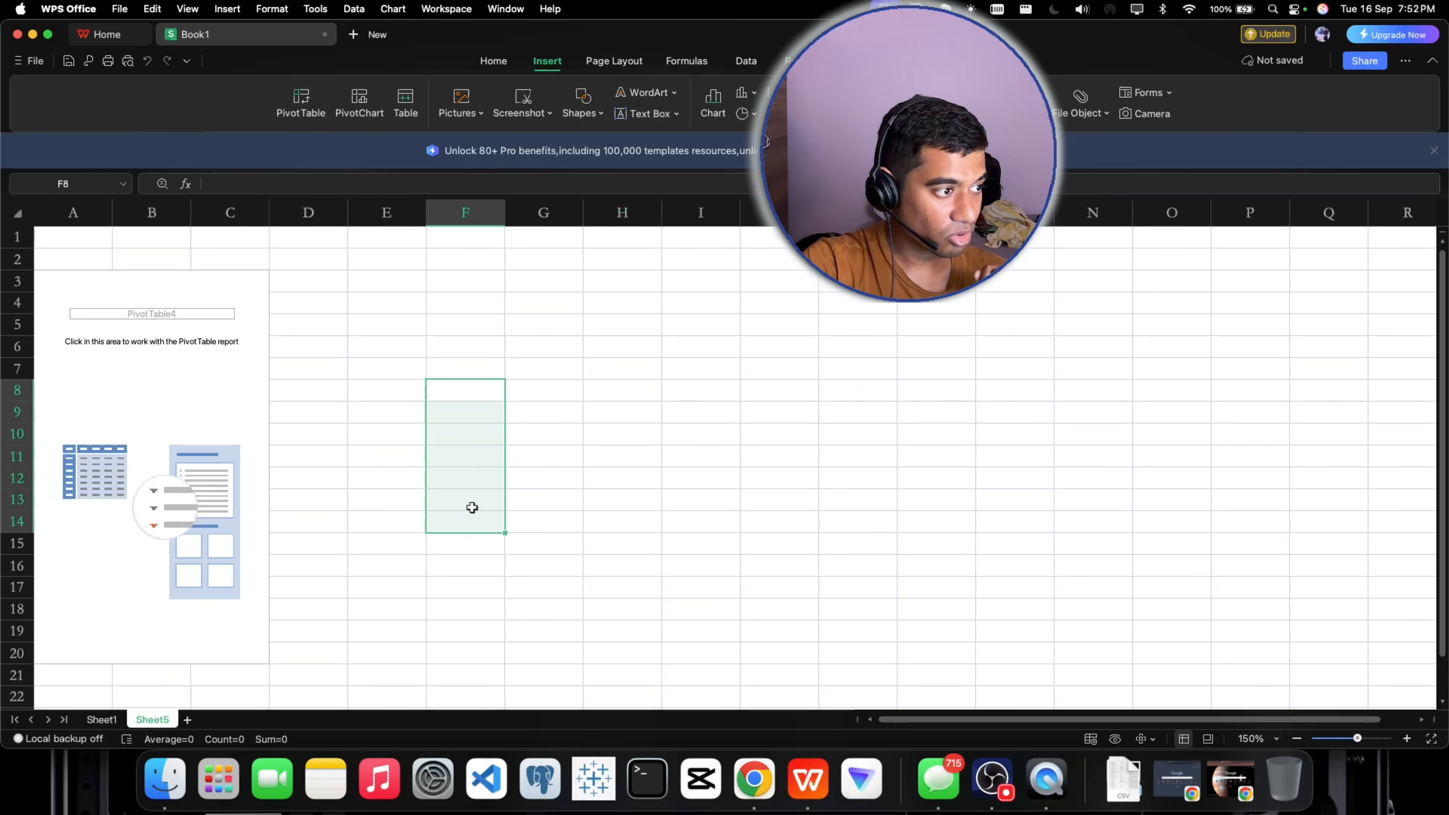
drag(528, 399, 550, 494)
drag(616, 394, 616, 505)
drag(699, 393, 702, 502)
click(479, 389)
click(530, 390)
click(619, 390)
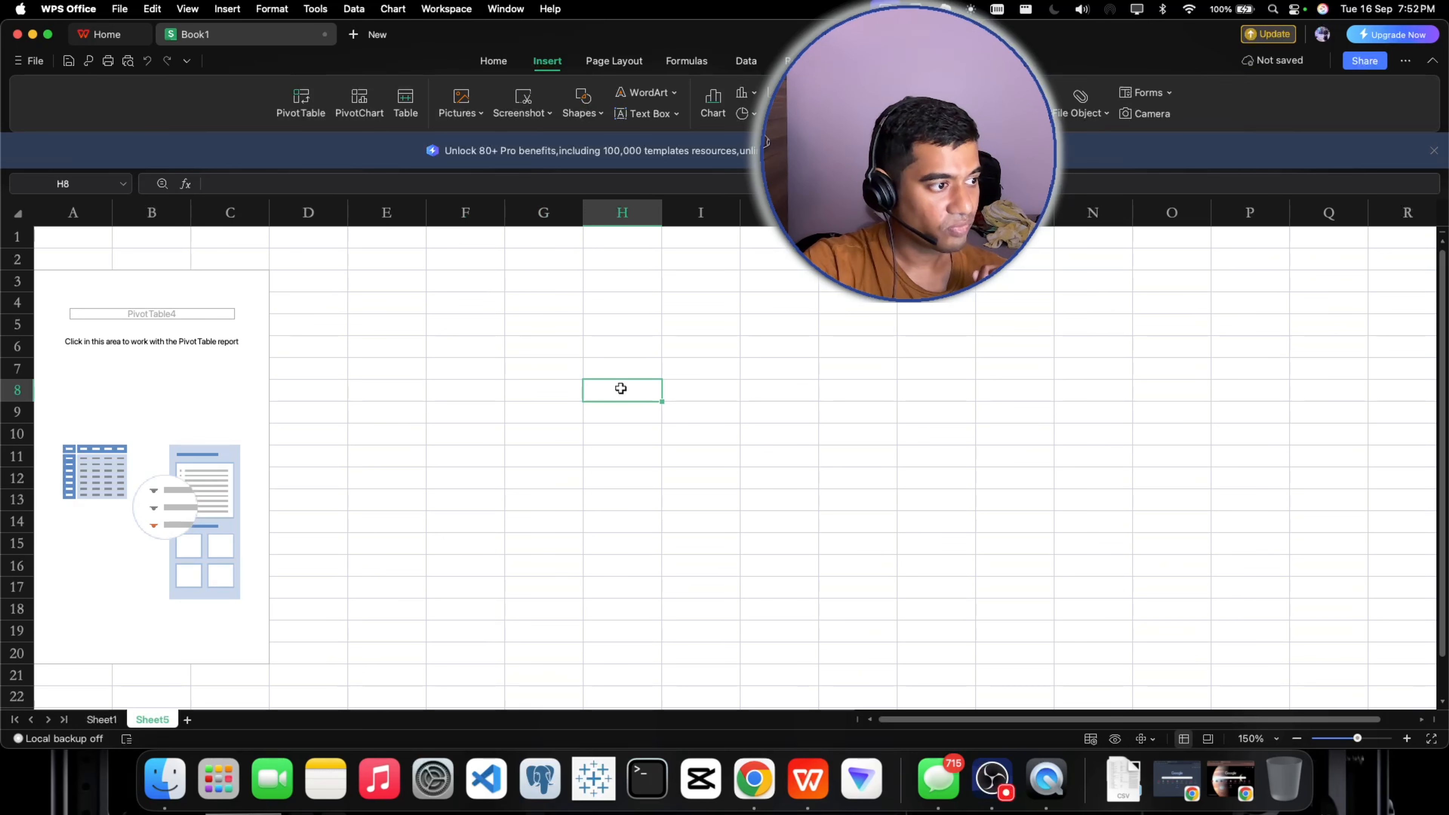
click(689, 390)
Enter the region initials N, s, w and e across cells F8 to I8 beside the PivotTable placeholder
click(462, 395)
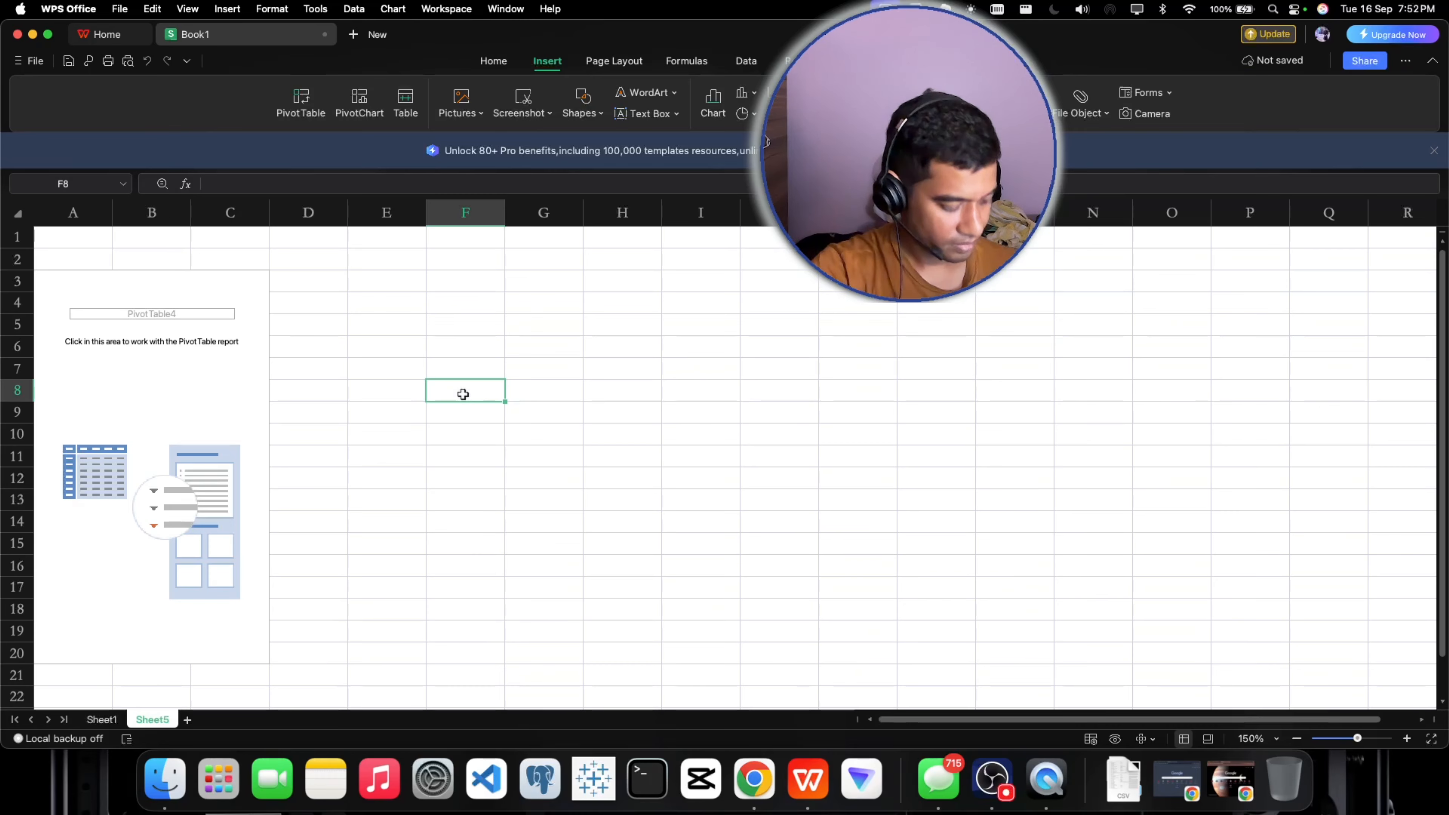
text(N)
key(Tab)
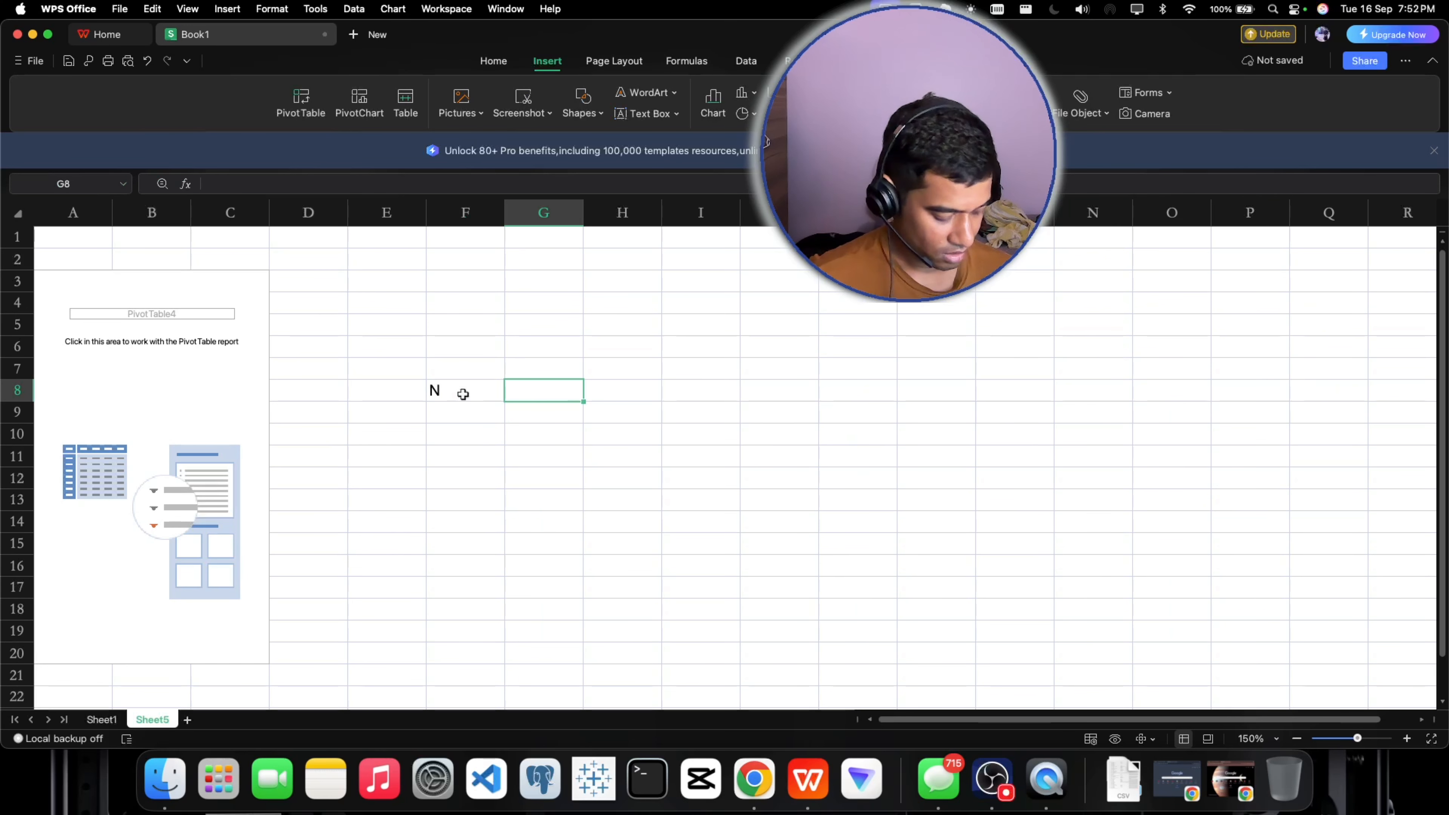
text(s)
key(Tab)
text(w)
key(Tab)
text(w)
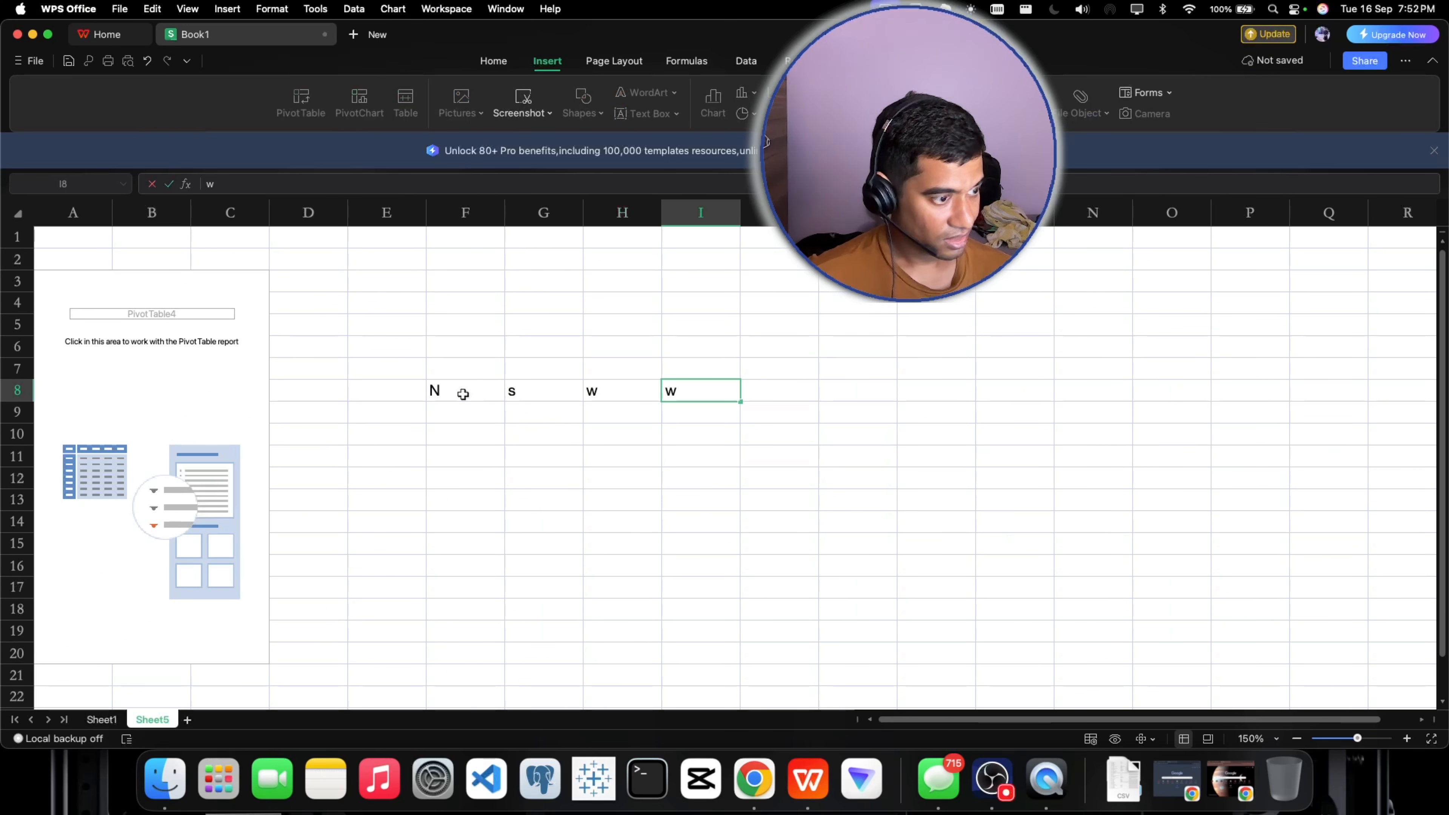
key(BackSpace)
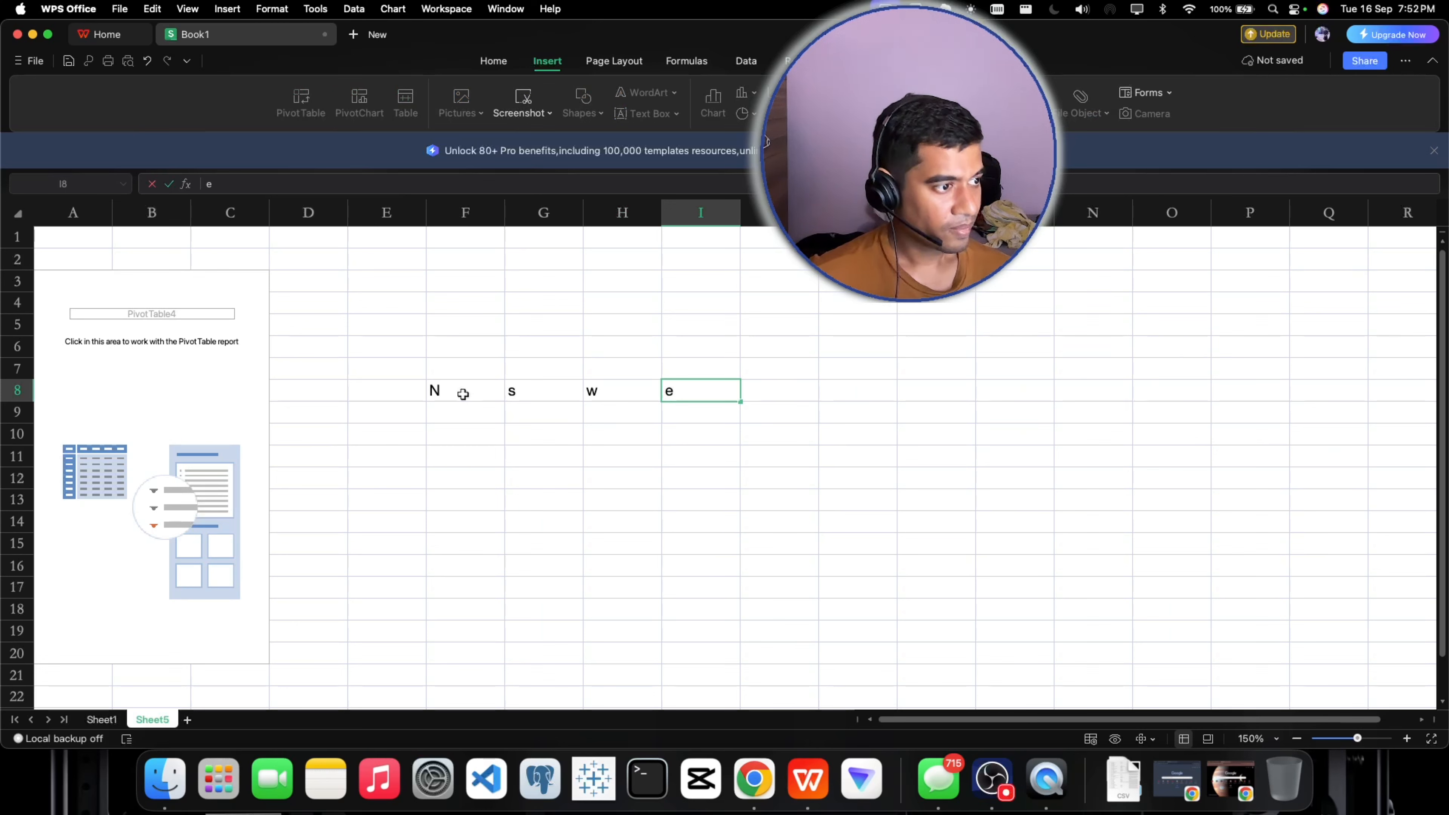
key(shift+Tab)
key(Tab)
key(Tab)
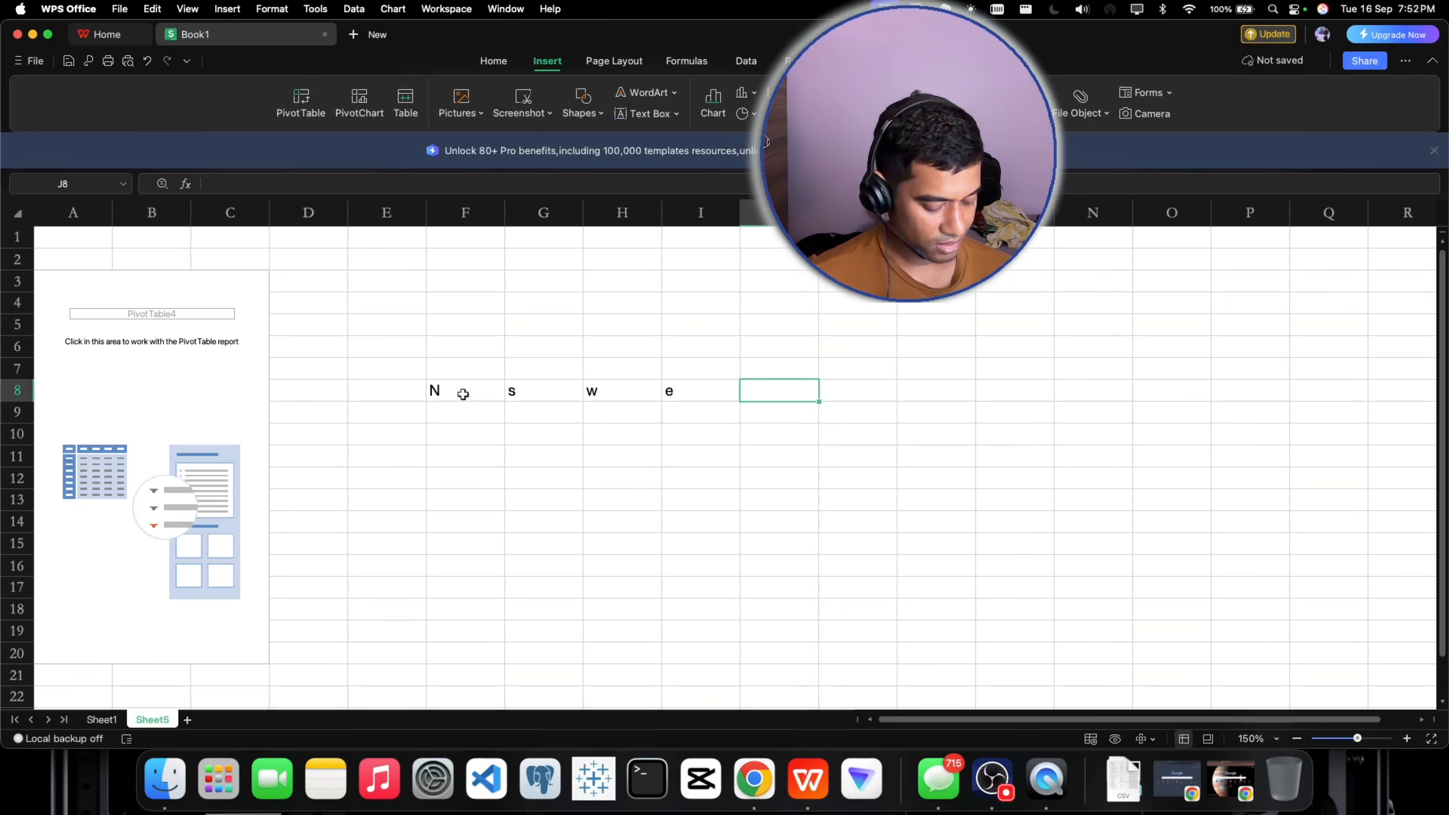
Enter the region initials n, s, w and e down cells J8 to J11
text(n)
key(Return)
text(n)
key(Return)
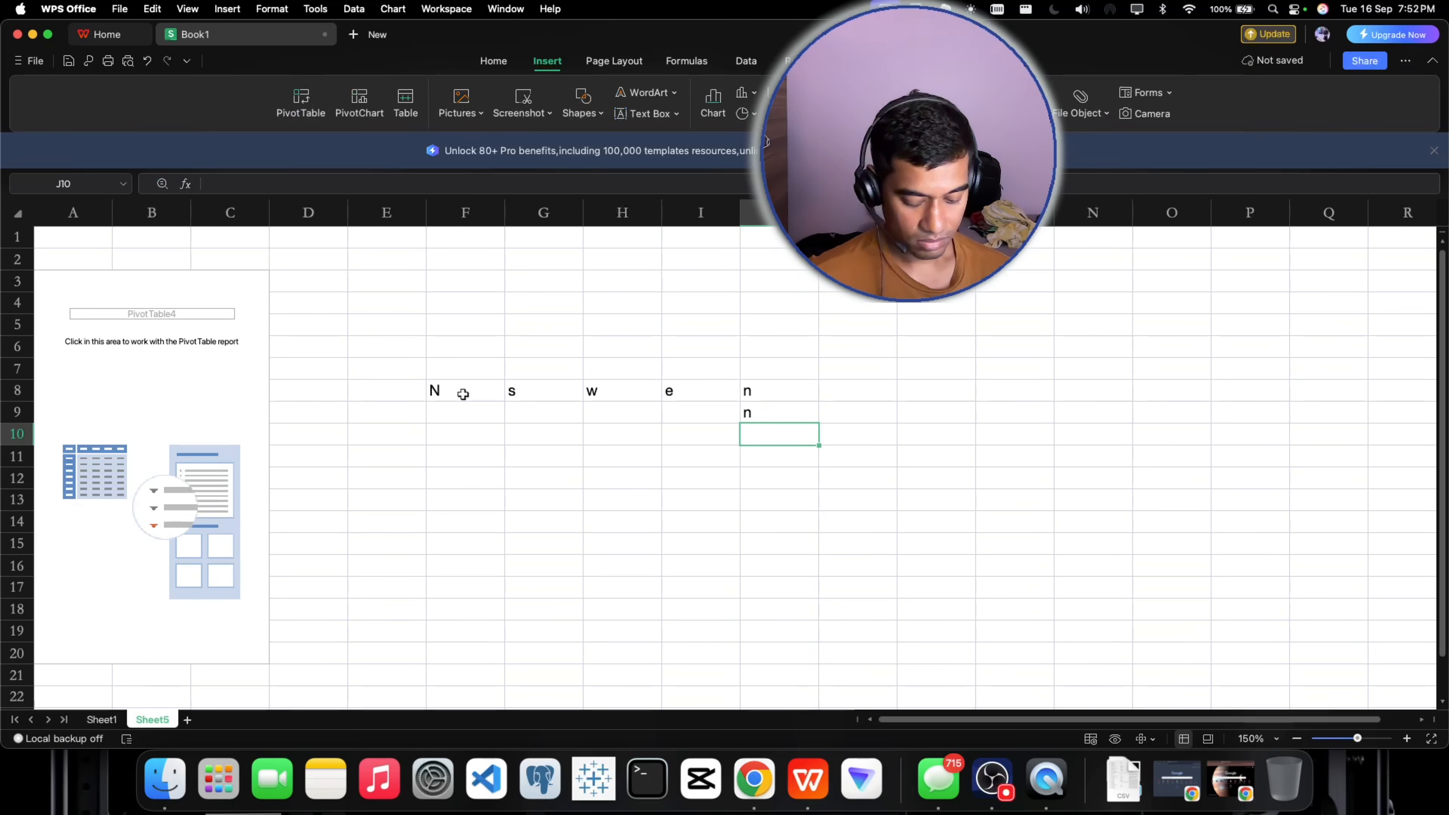
key(Up)
key(BackSpace)
text(s)
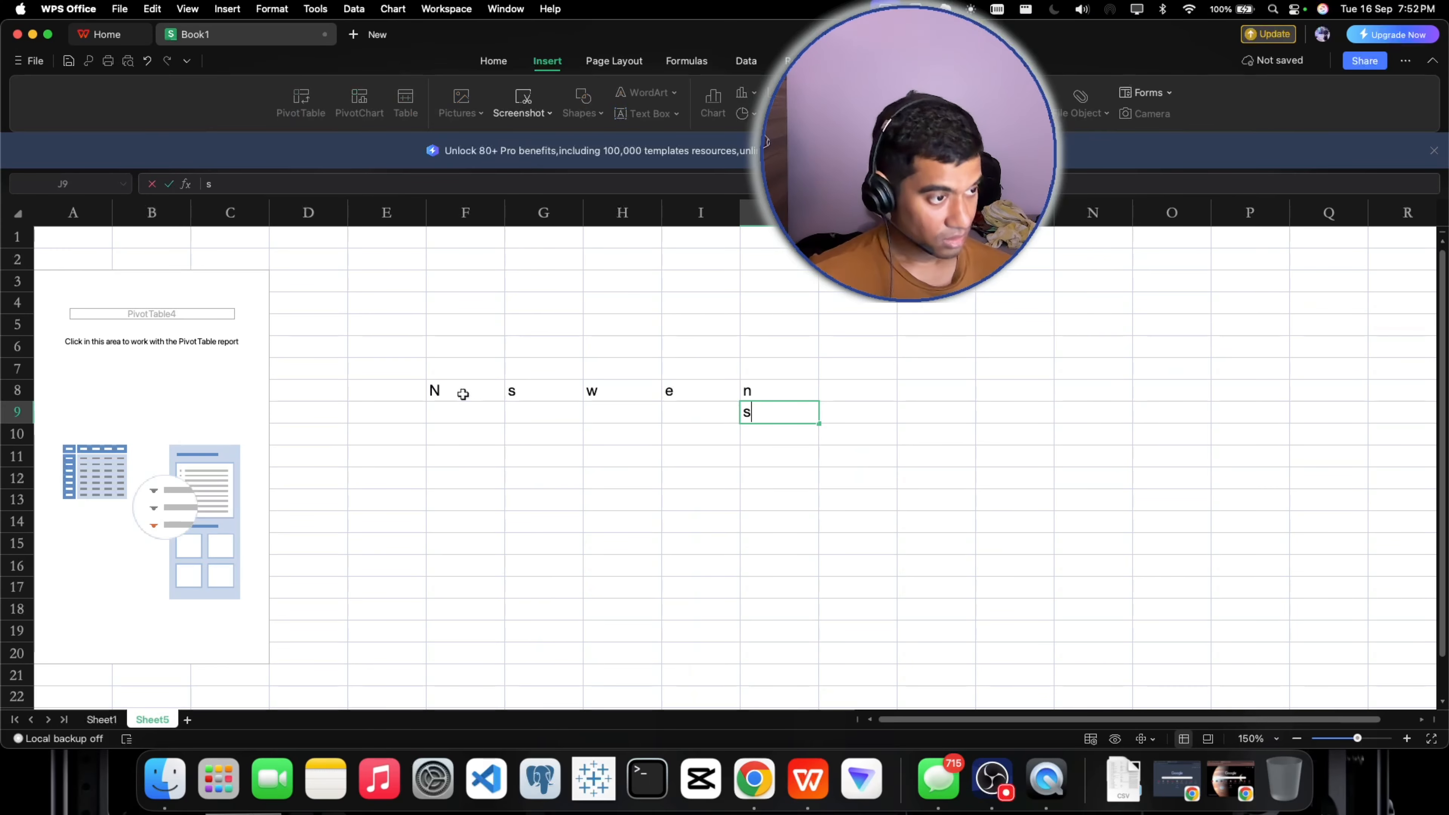
key(Return)
text(w)
key(Return)
text(e)
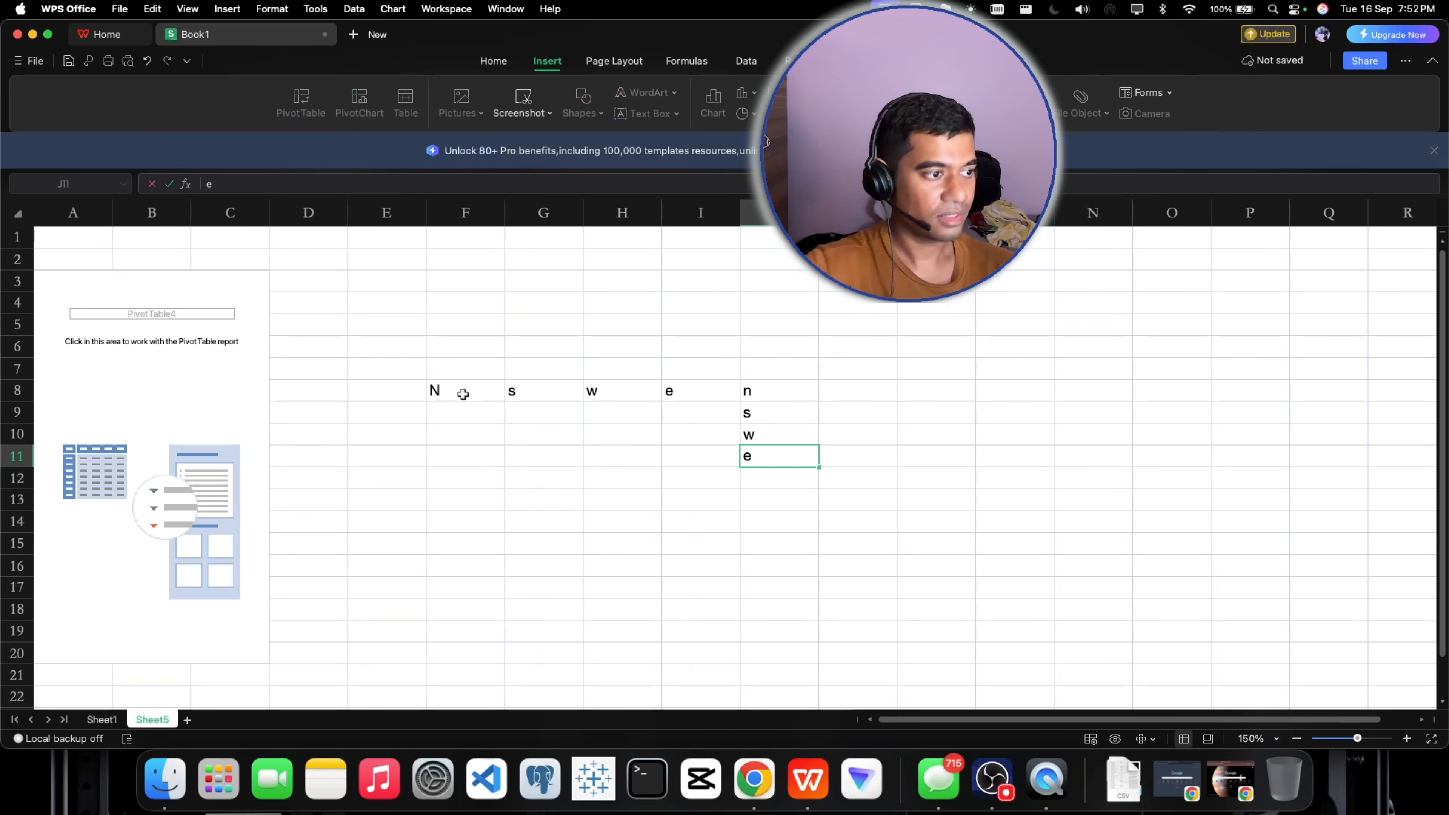
Clear the region initials from F8:J12 and reselect the PivotTable placeholder
drag(768, 392, 770, 470)
click(772, 447)
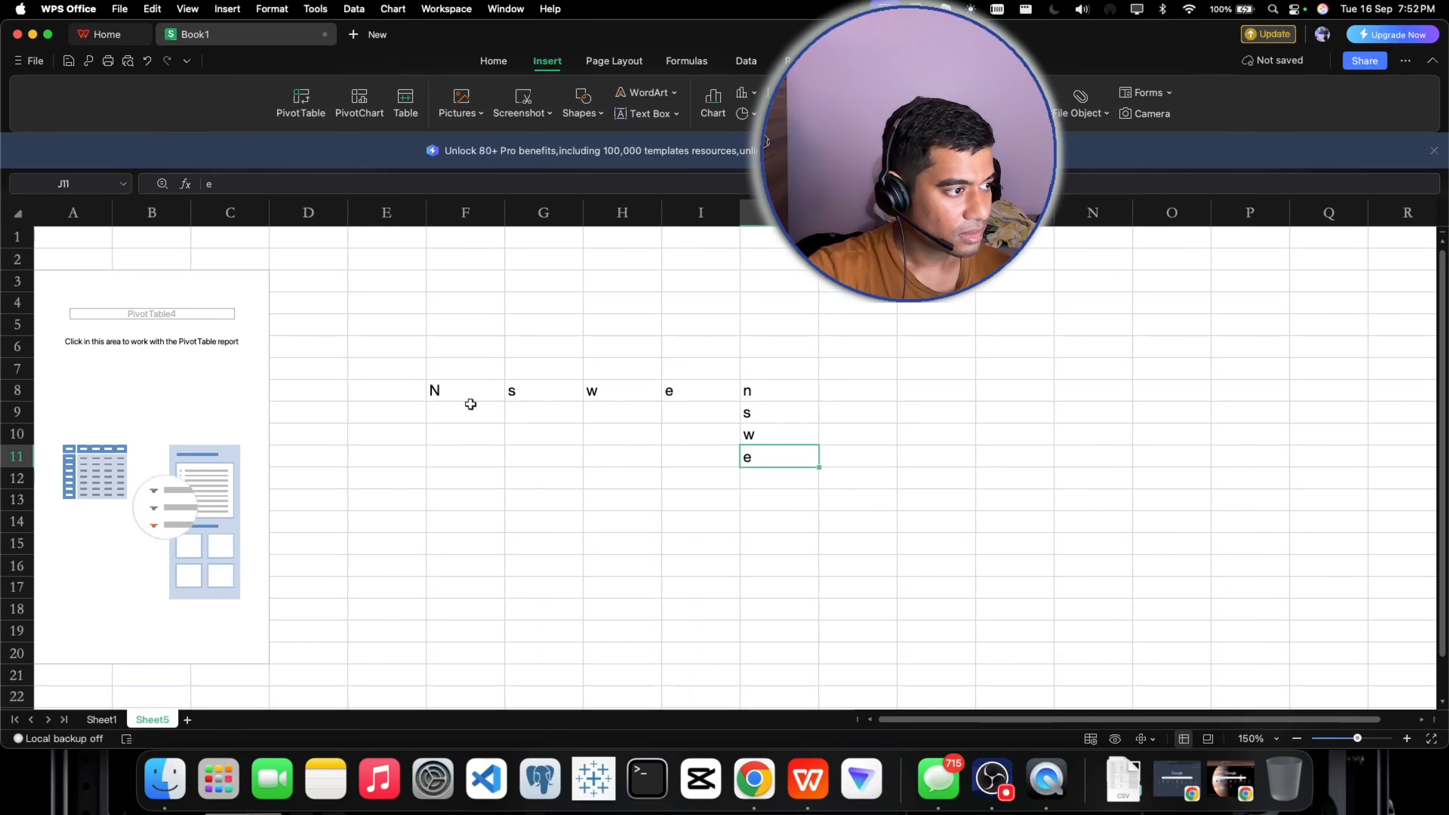
drag(423, 396, 641, 392)
click(632, 475)
drag(441, 390, 789, 474)
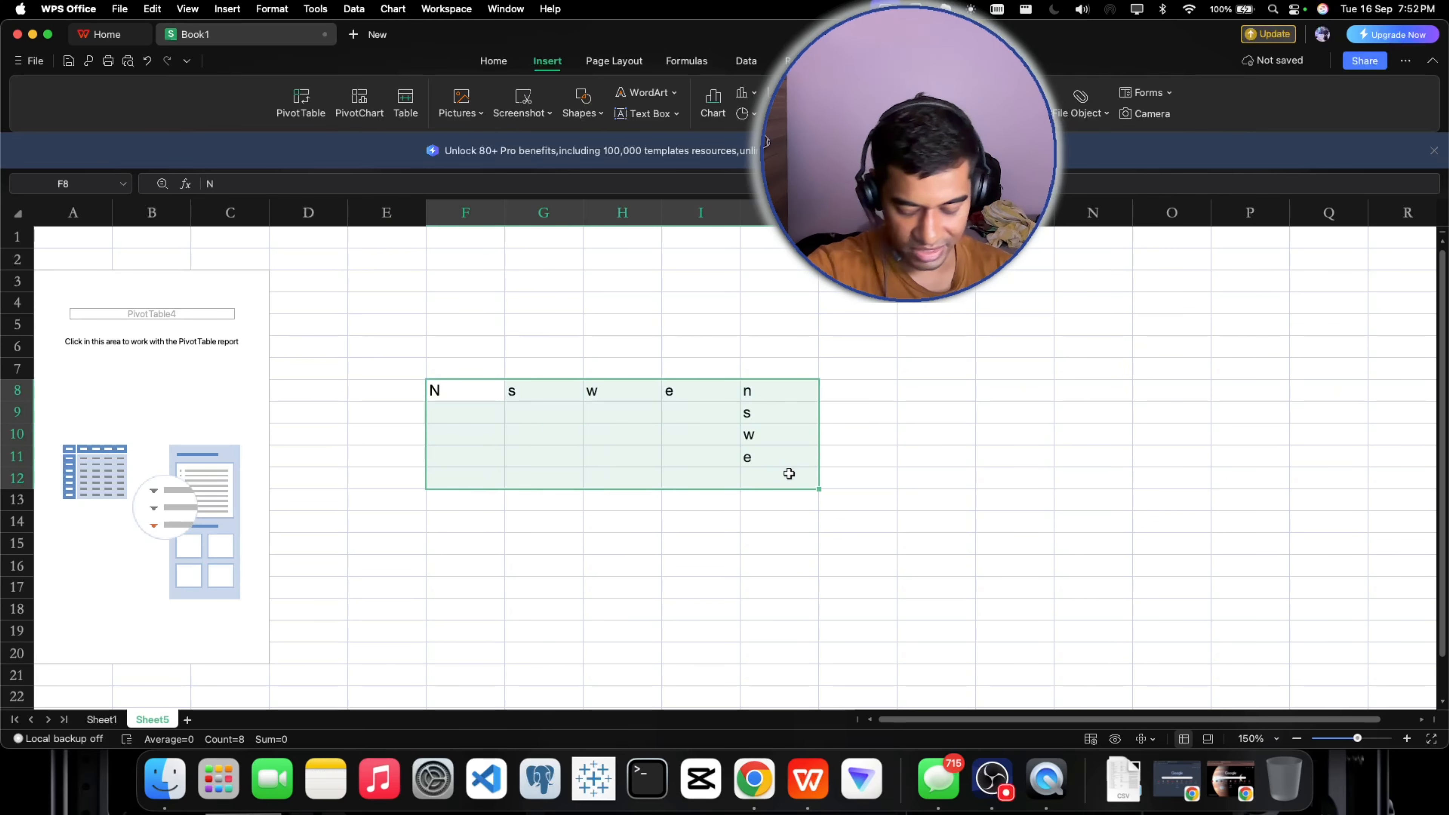
key(Delete)
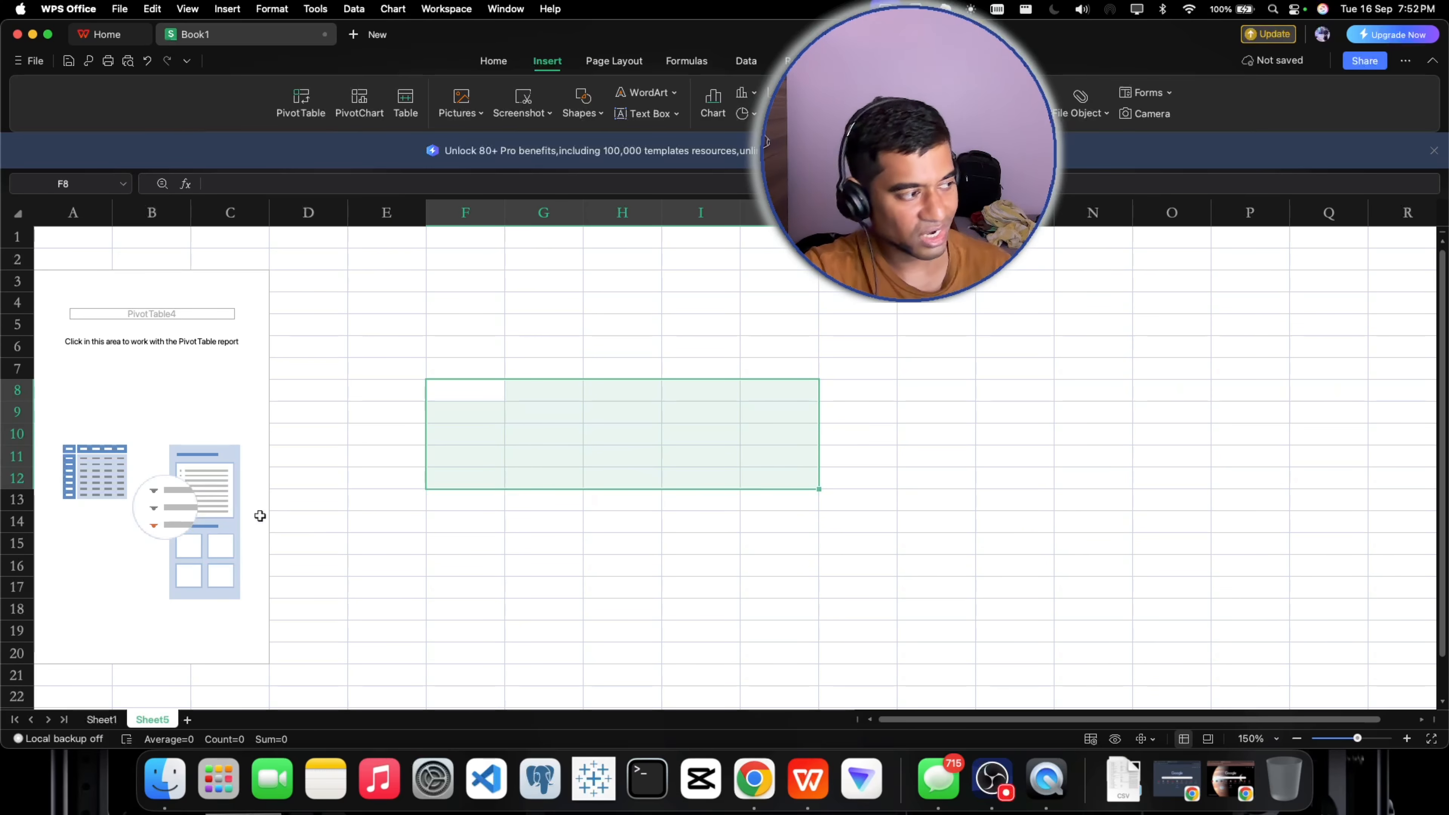
click(191, 428)
click(653, 502)
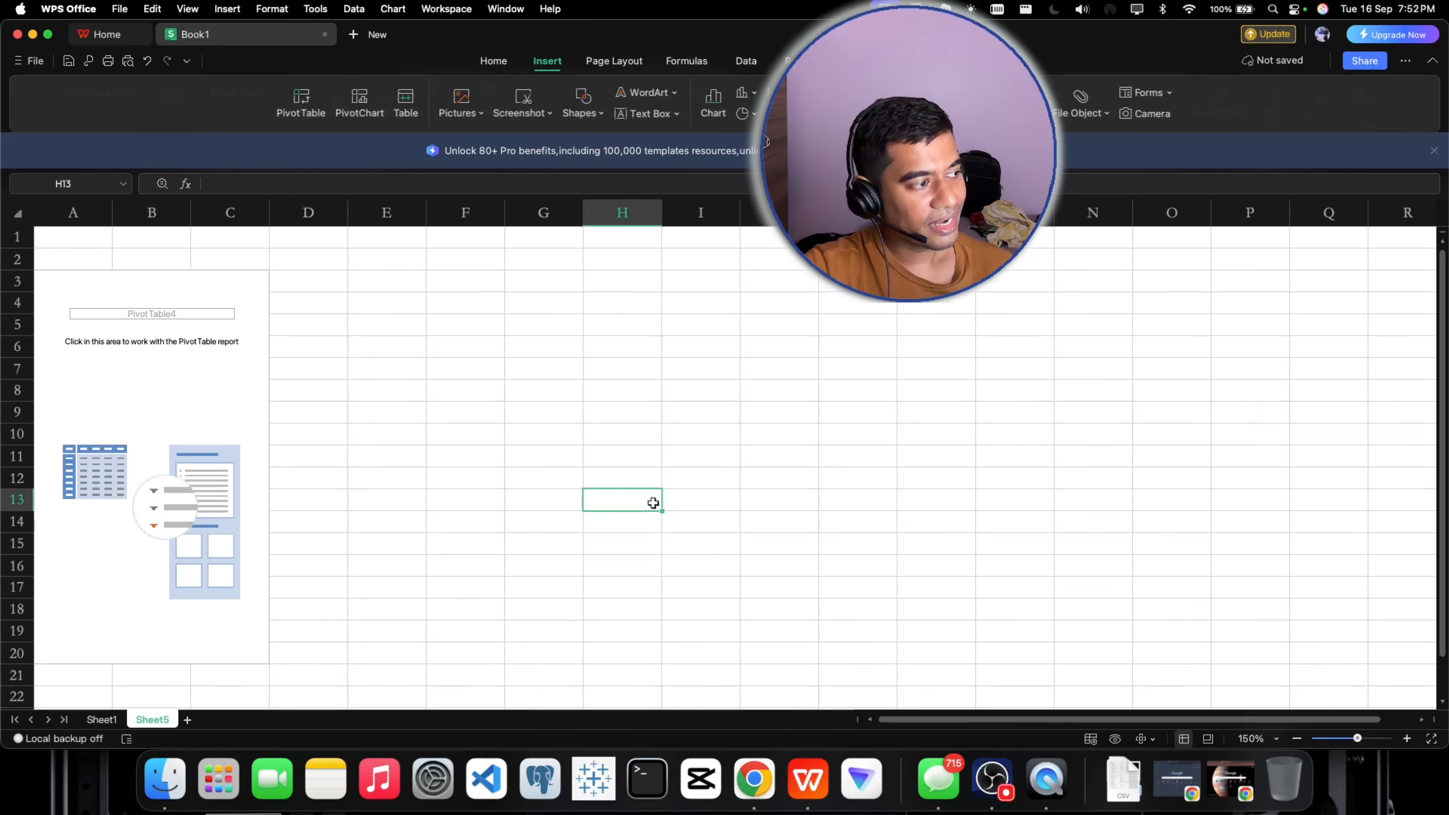
click(233, 392)
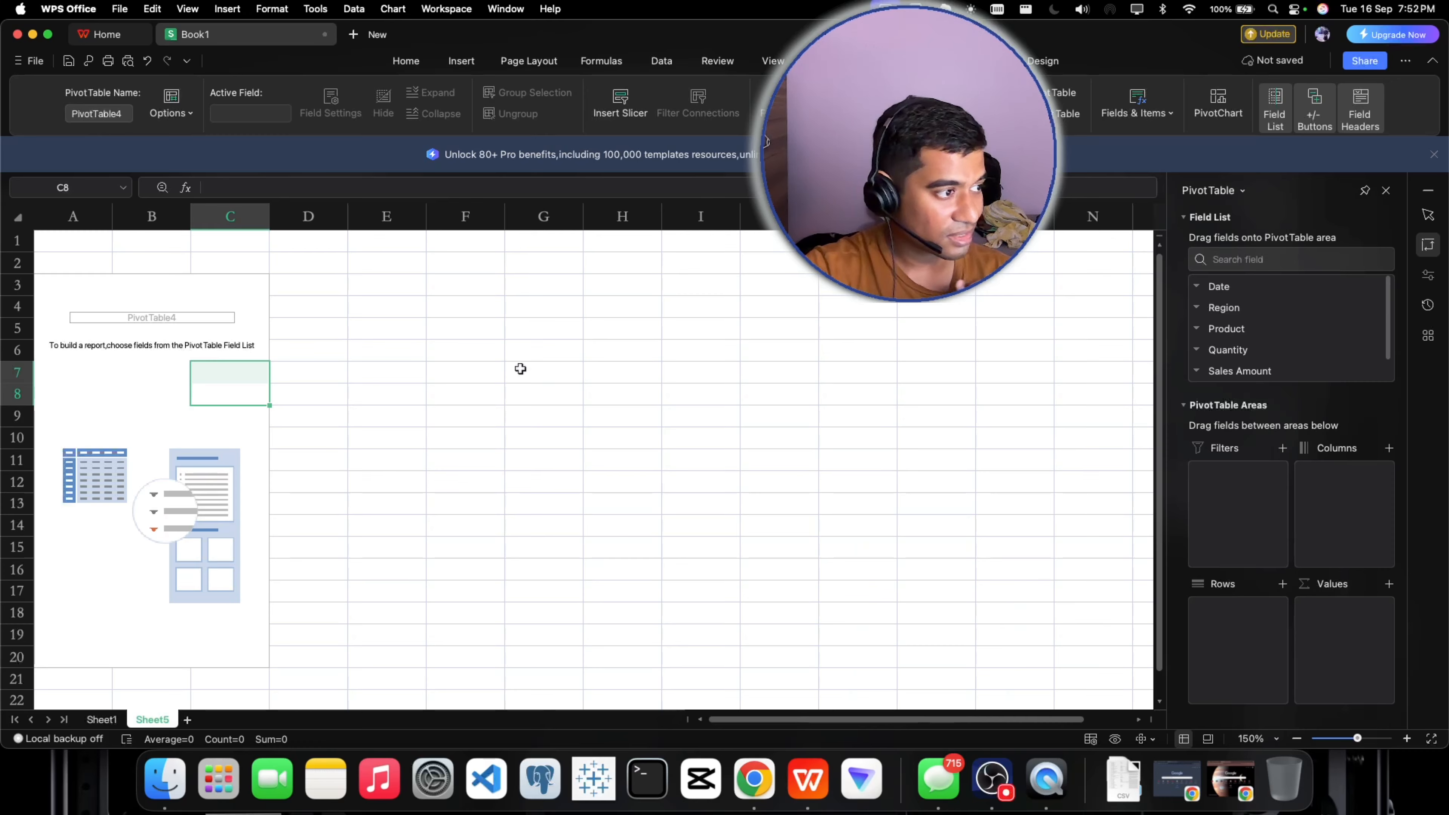
Examine the North, South, East and West entries in the sales table's Region column on Sheet1
click(97, 720)
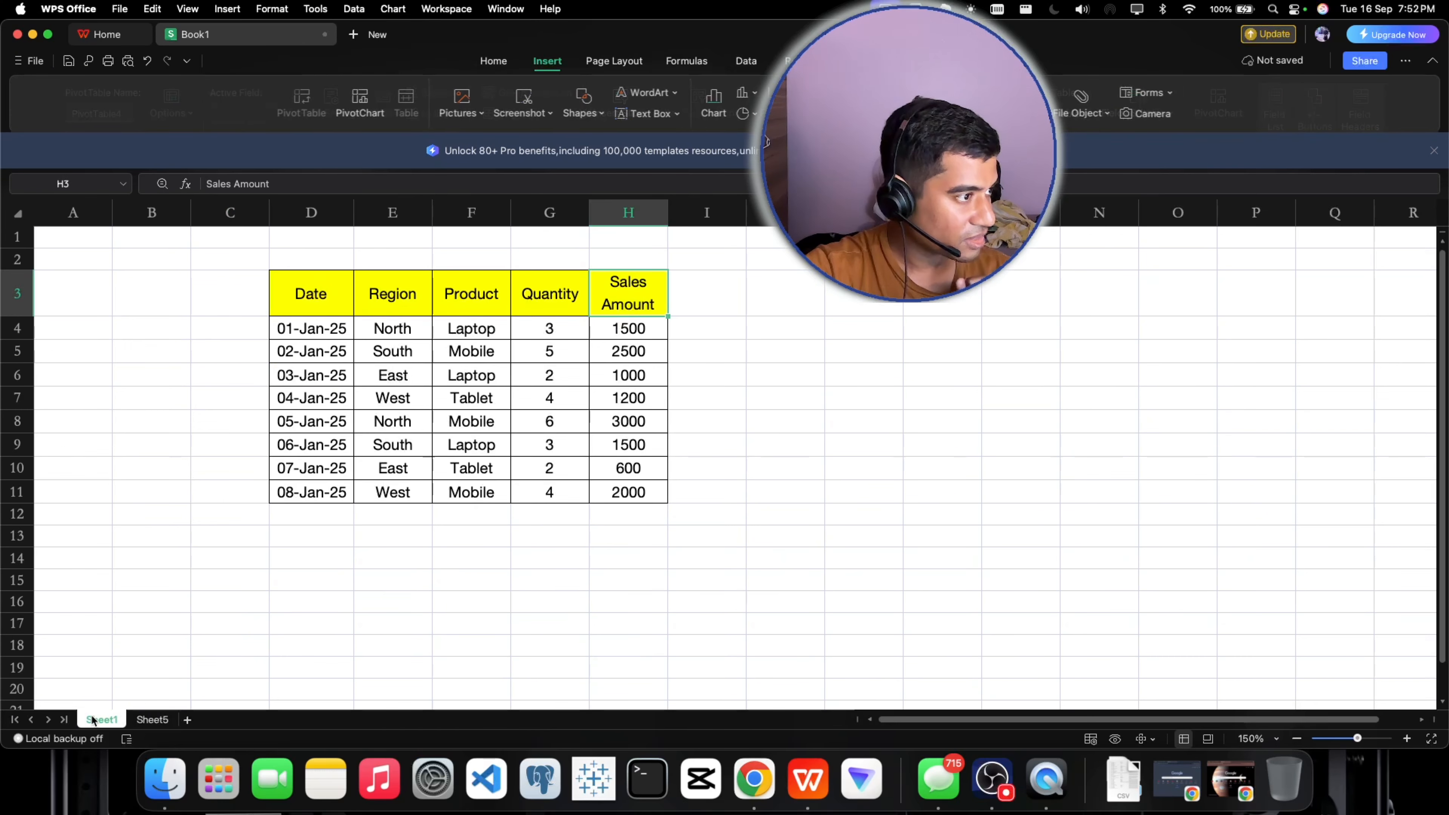
click(395, 331)
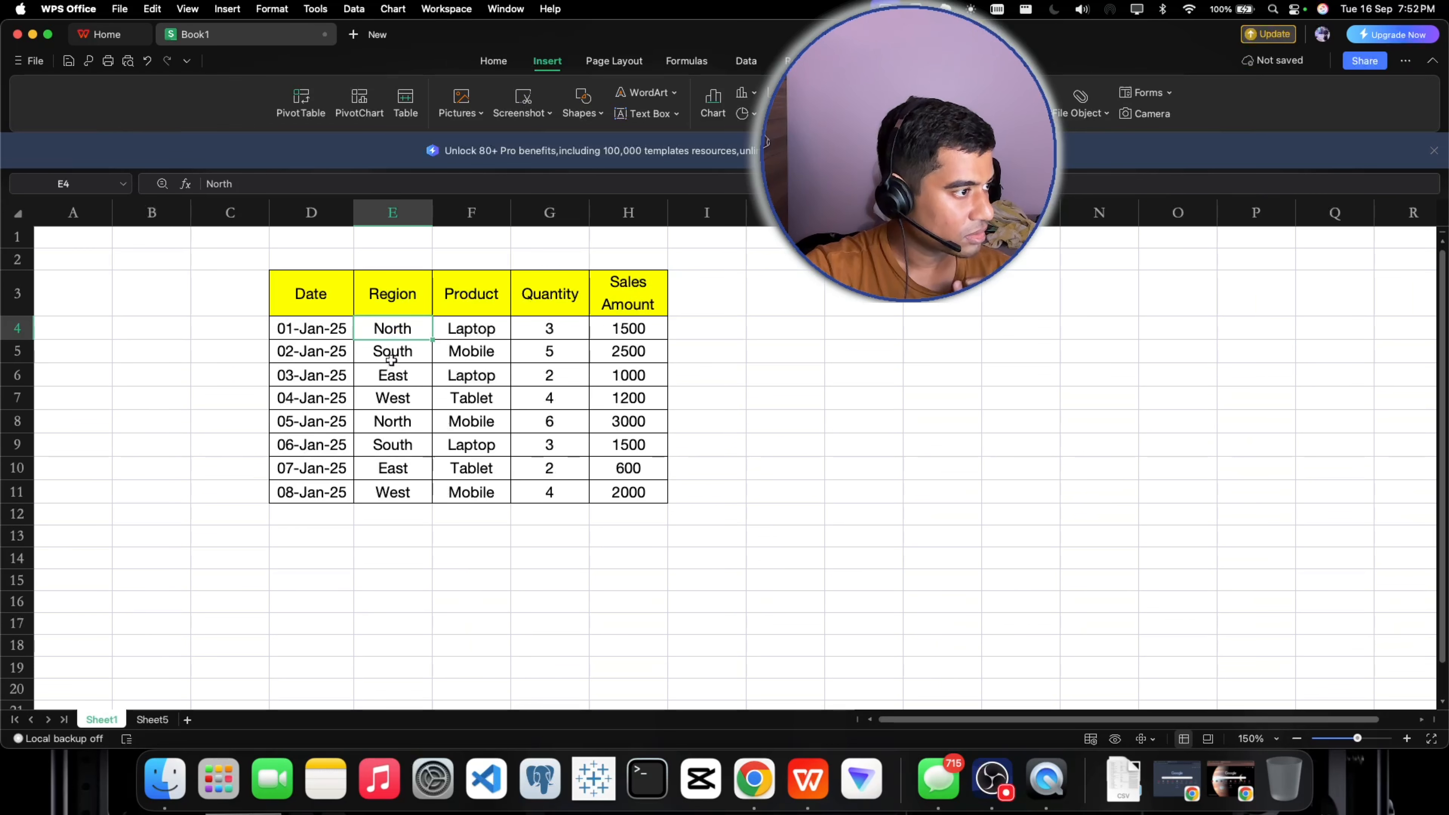
key(Down)
key(Down)
key(Down)
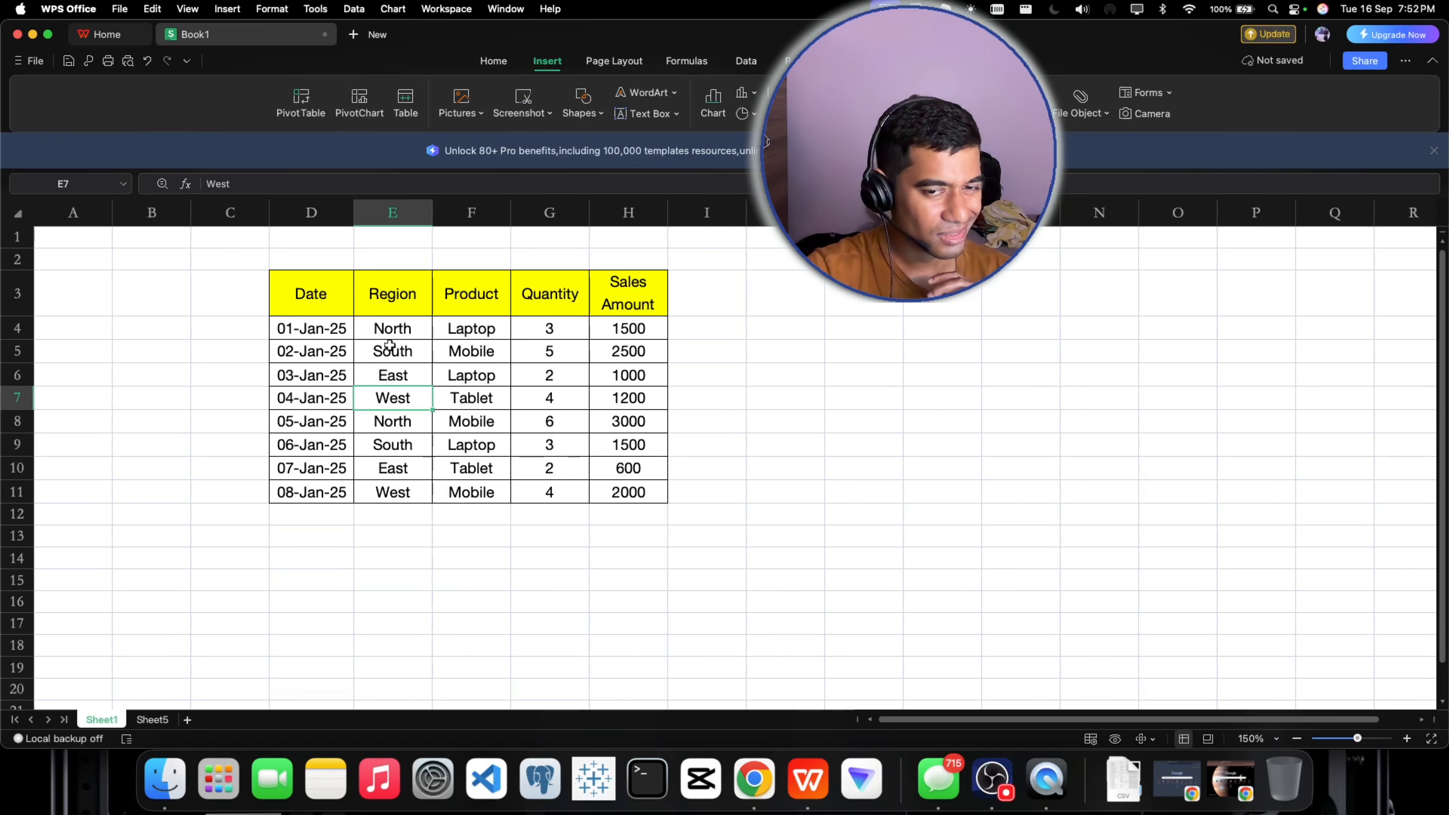
drag(391, 331, 390, 397)
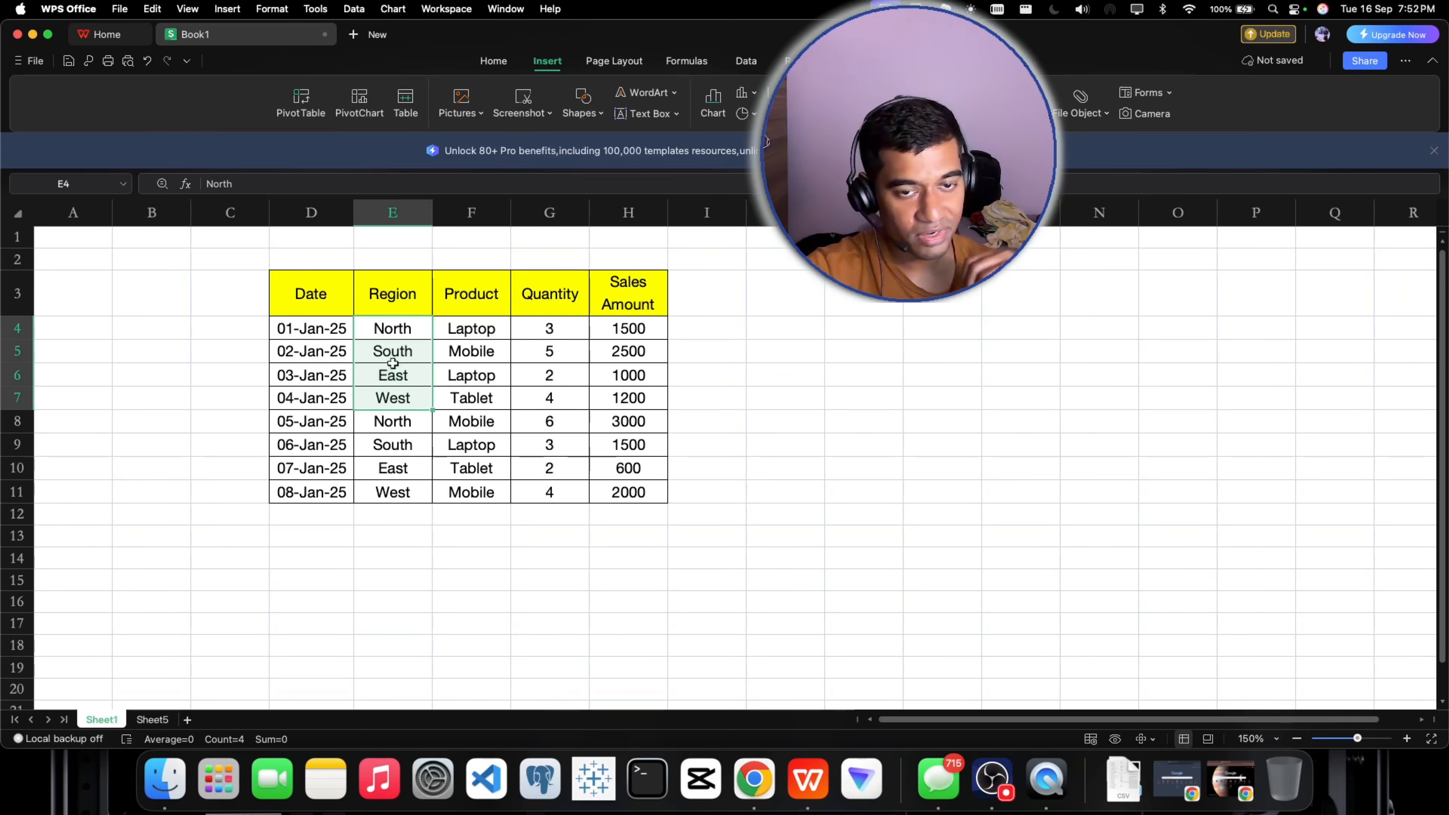
click(381, 328)
click(382, 352)
click(388, 376)
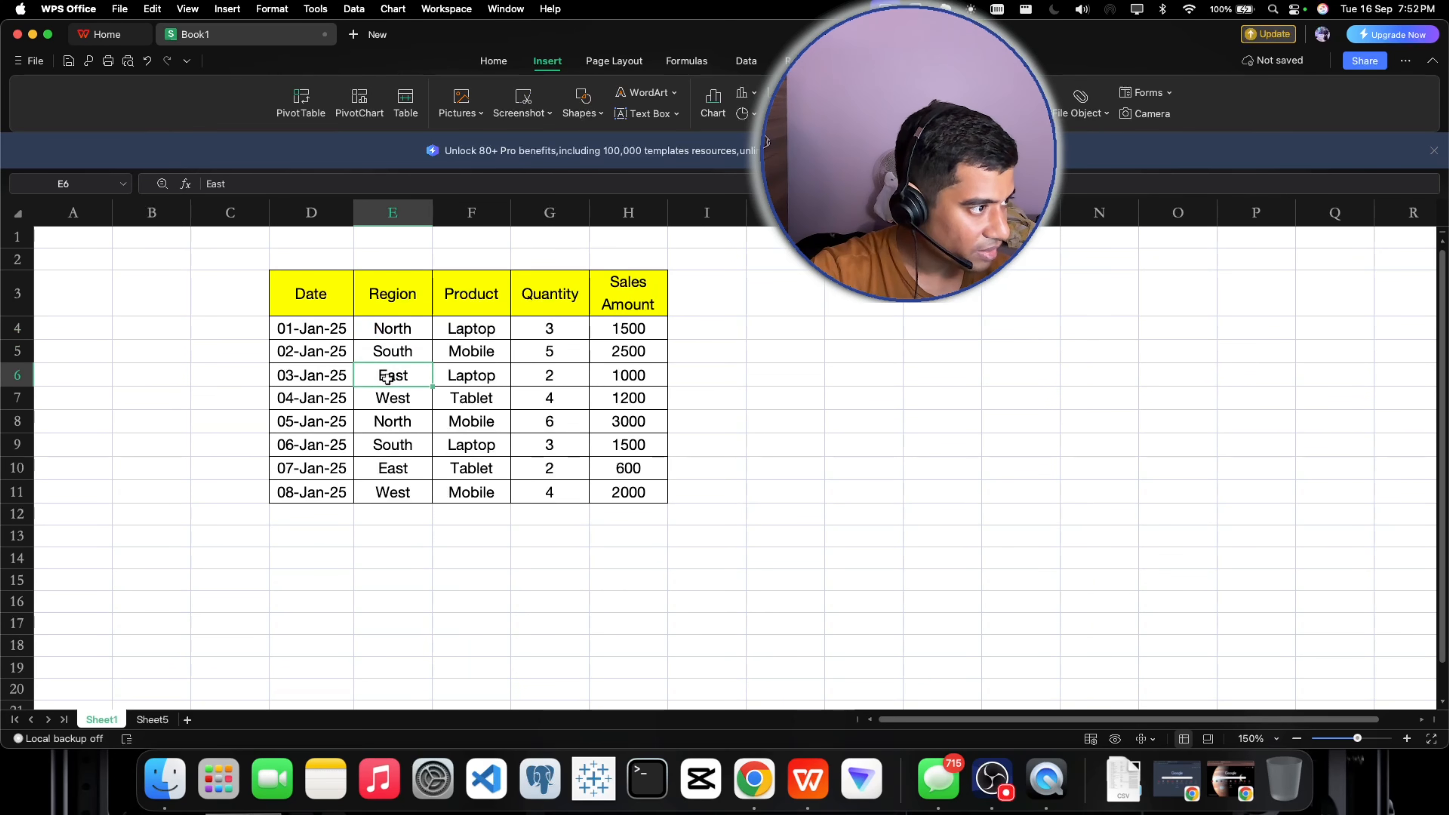
Add the Region field to the PivotTable's rows on Sheet5, try it in the columns area, and return it to rows
click(153, 719)
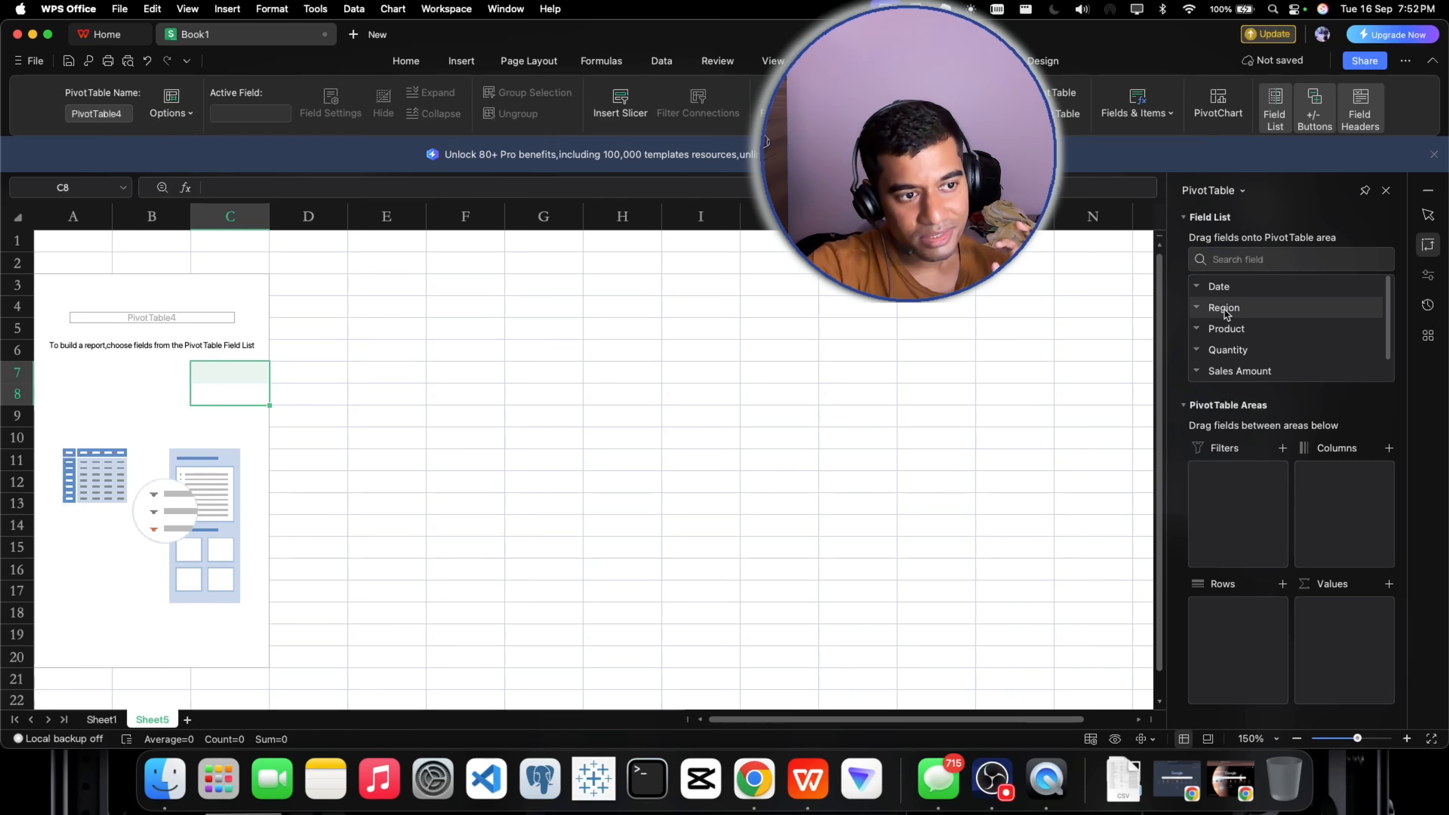
drag(1223, 308, 1228, 637)
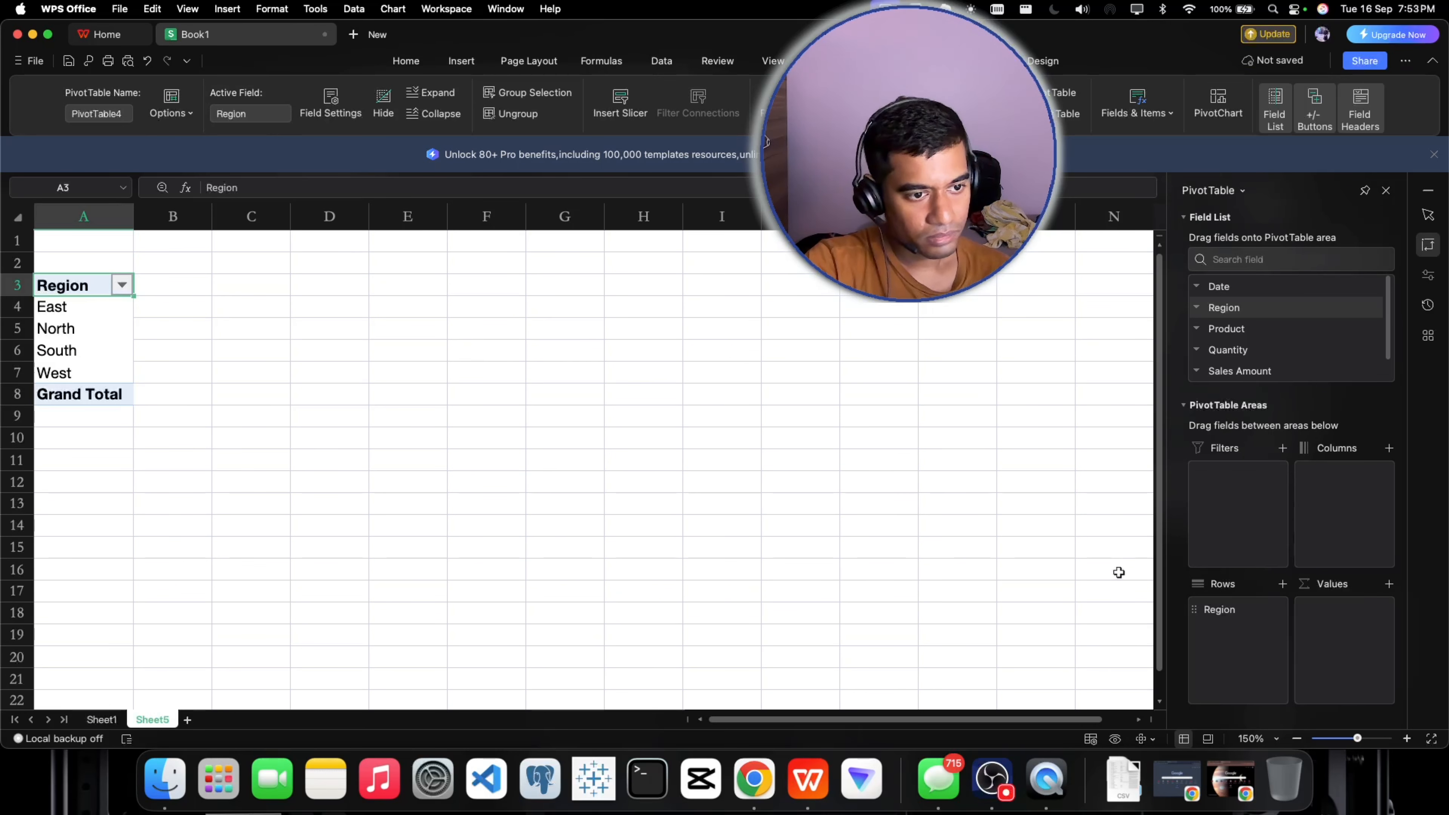
drag(1219, 609, 1344, 503)
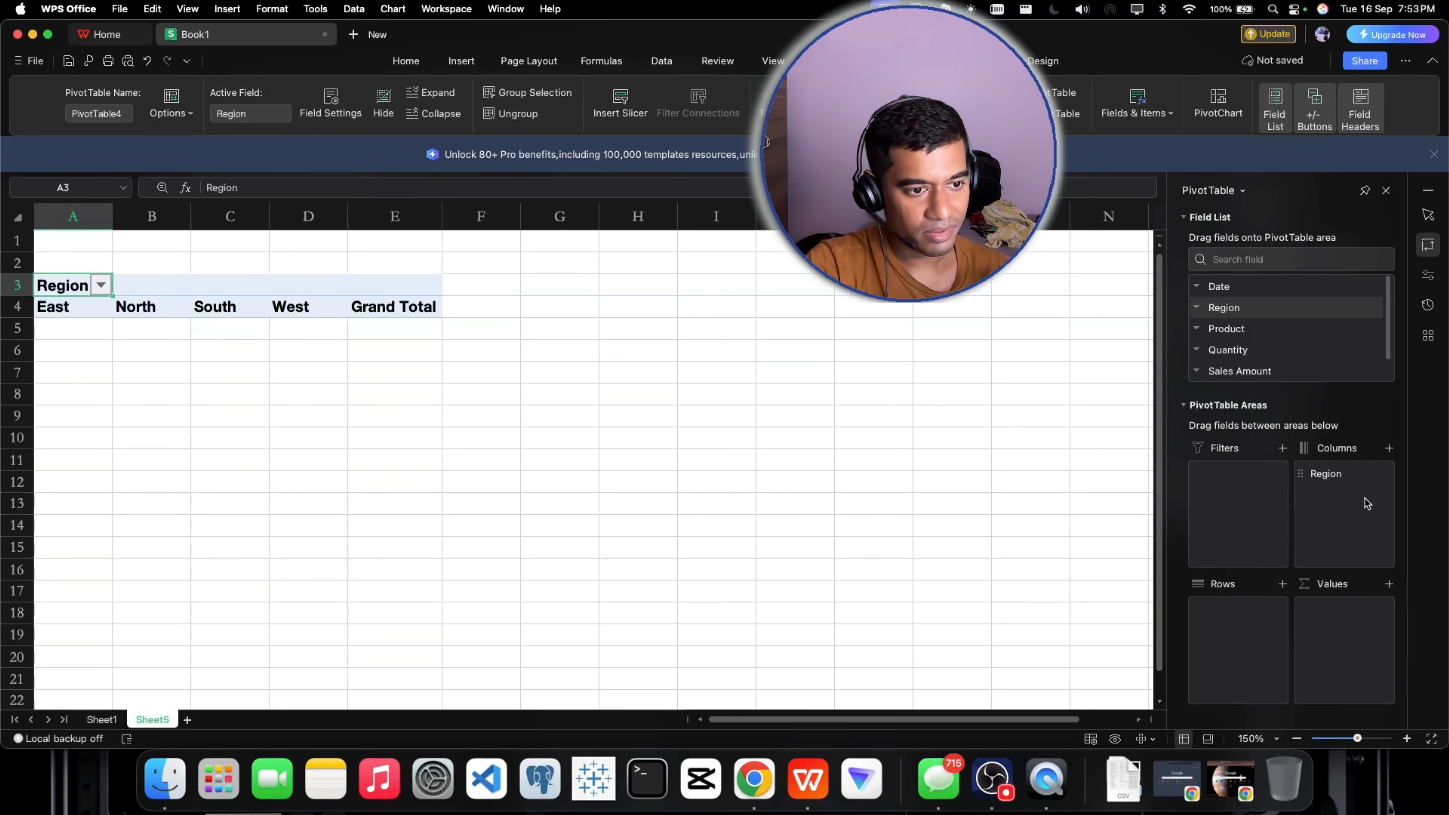
drag(1327, 479, 1226, 625)
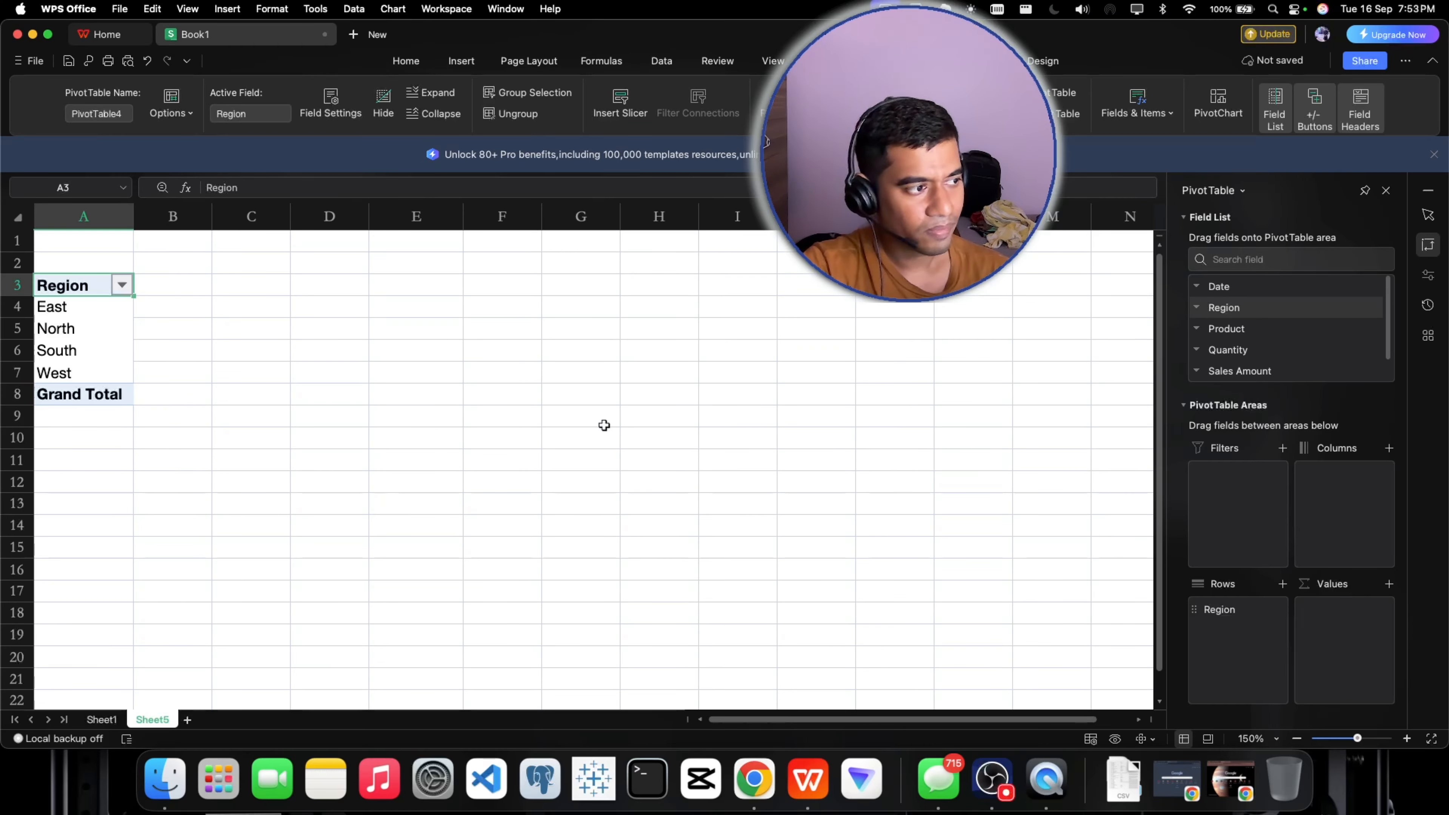
click(571, 417)
click(450, 382)
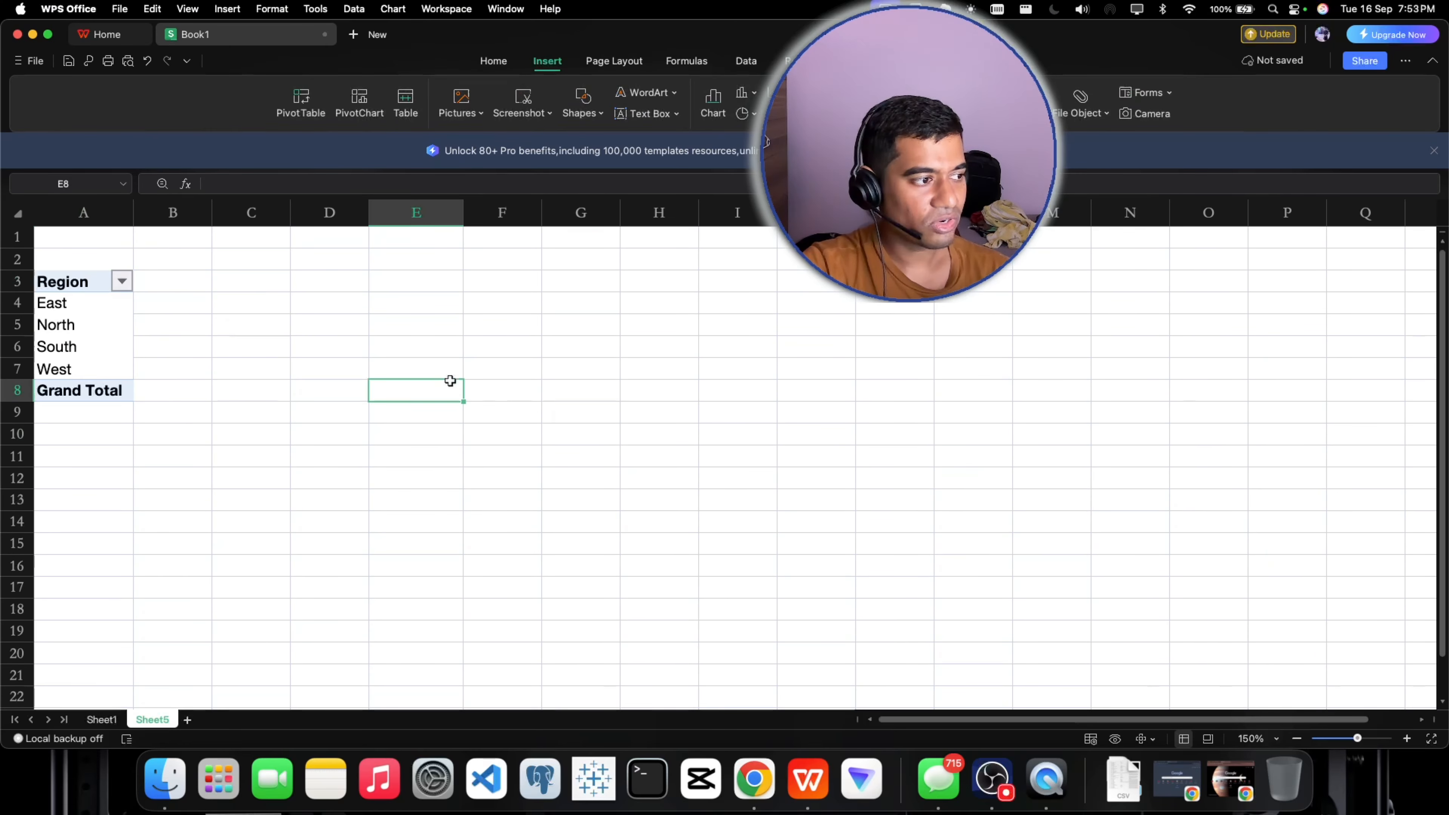
click(576, 462)
click(587, 397)
click(683, 412)
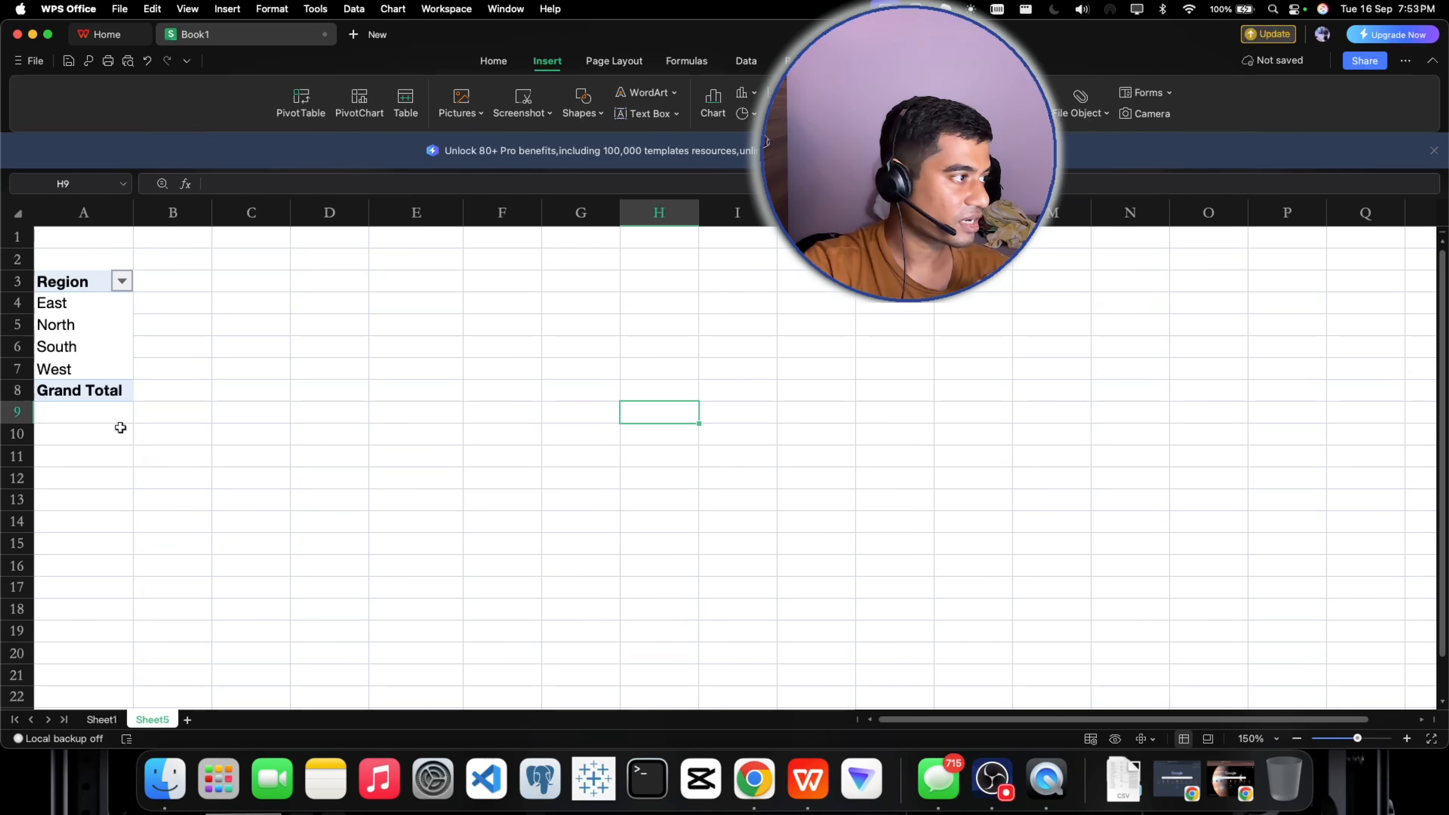
Reselect the PivotTable and add the Sales Amount field to its values, checking the source table on Sheet1 first
click(70, 331)
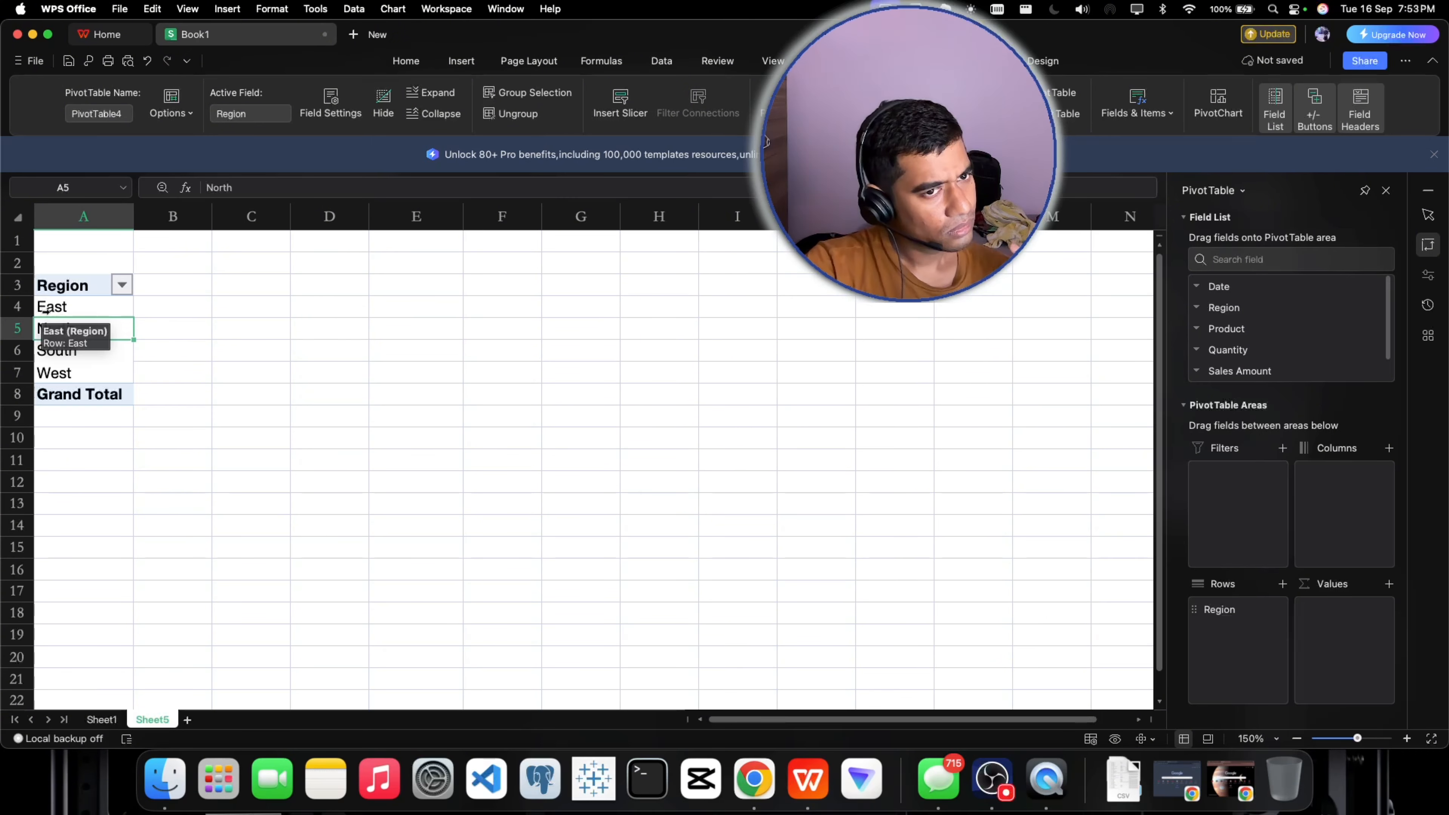
click(120, 720)
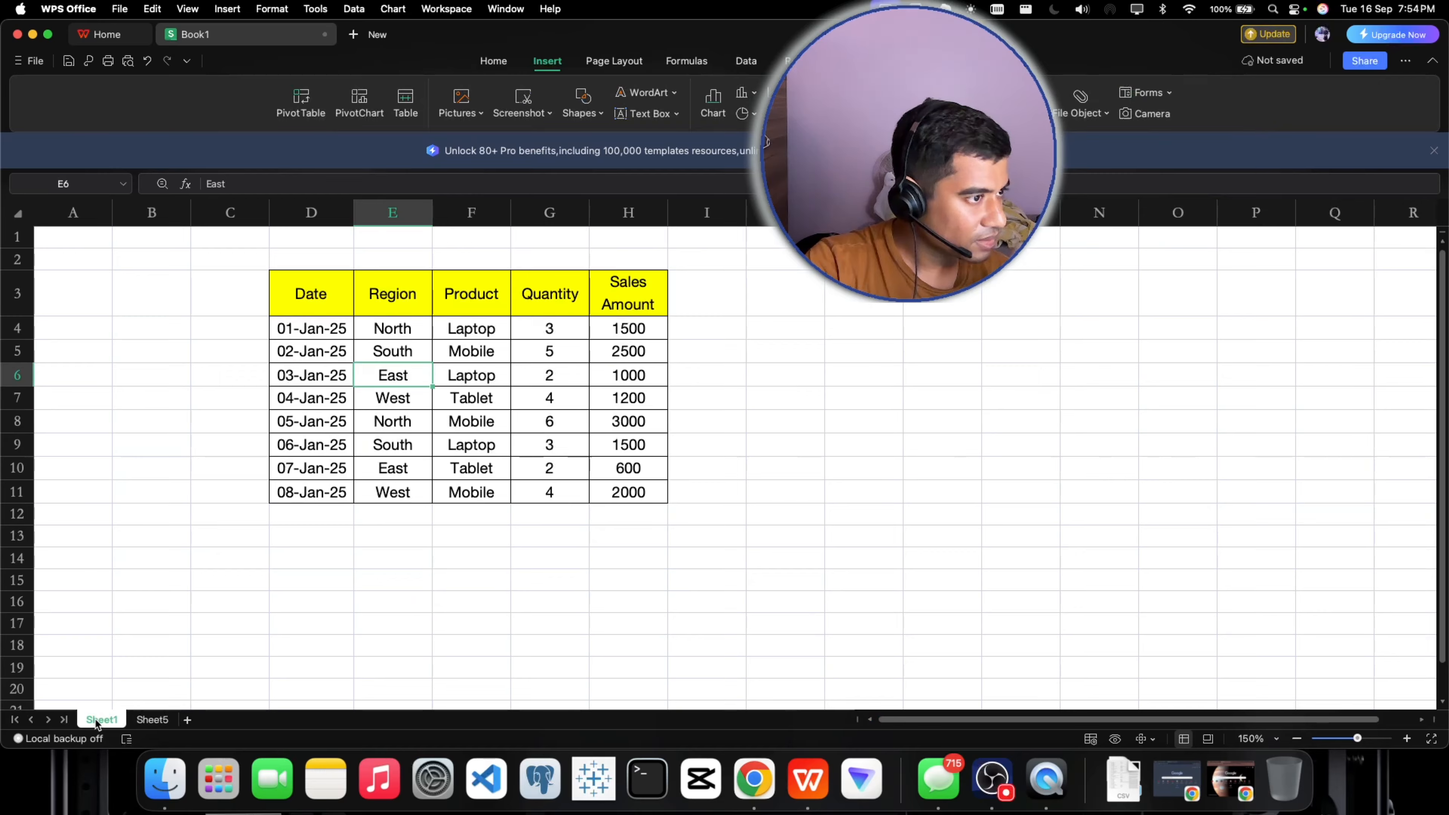
click(151, 720)
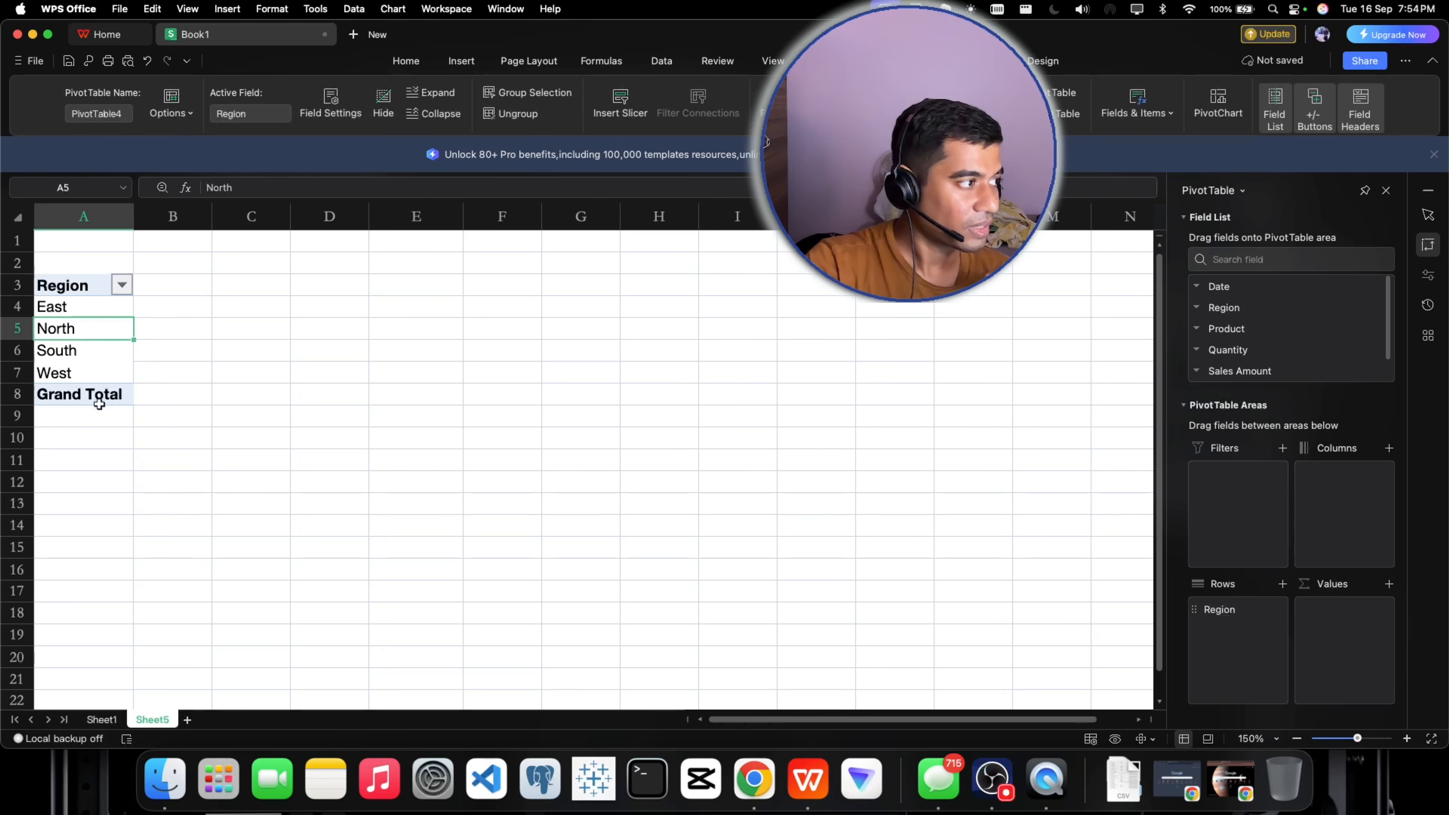
scroll(1263, 336, down, 1)
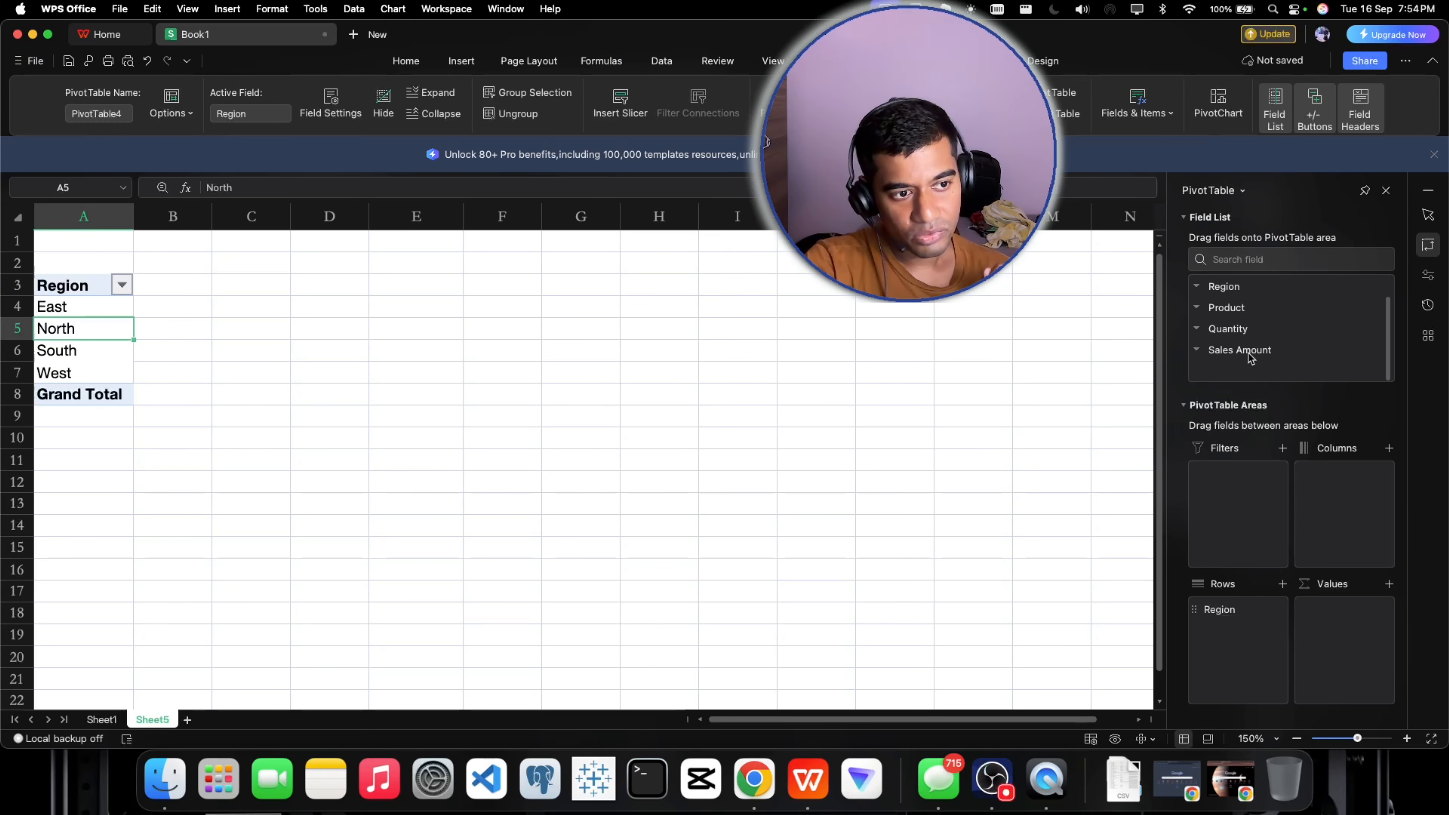
drag(1251, 355, 1342, 622)
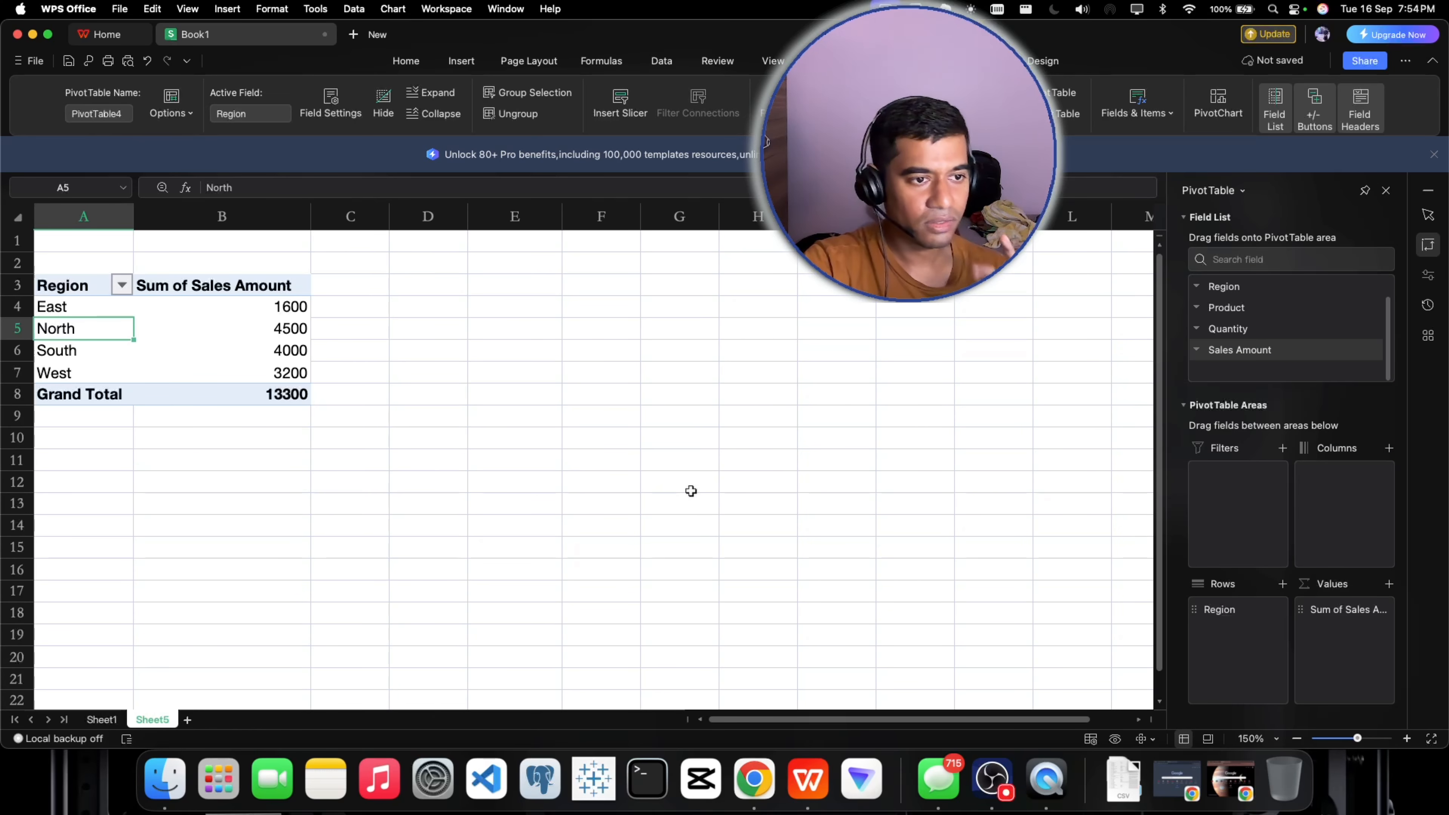
Examine the Quantity and Sales Amount figures in rows 4 to 11 of the sales table on Sheet1
click(102, 719)
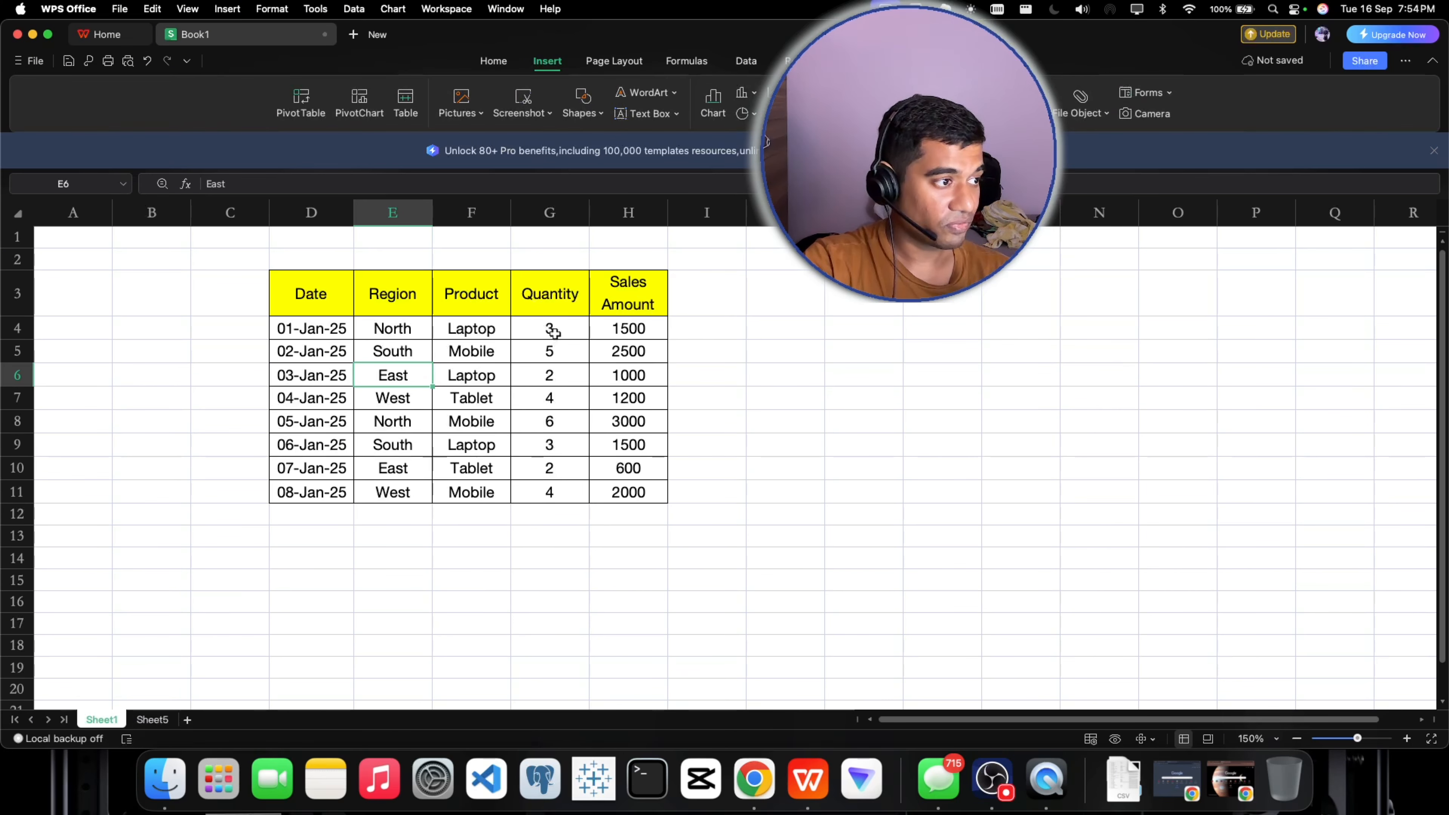
drag(554, 333, 557, 492)
drag(619, 331, 624, 492)
drag(540, 329, 539, 496)
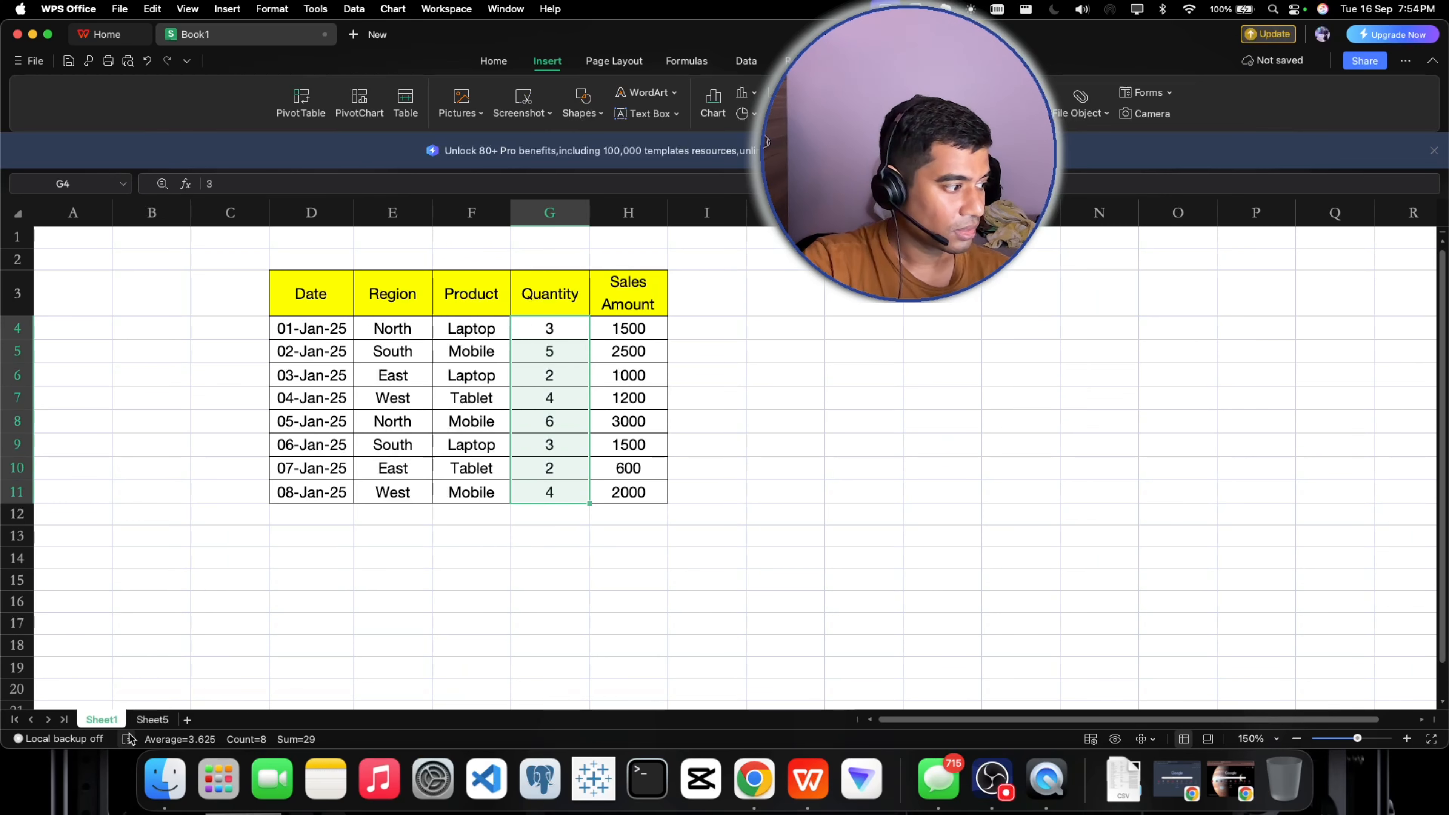
Open the value field settings of Sum of Sales Amount on Sheet5 and look through the calculations from Count to Product
click(153, 719)
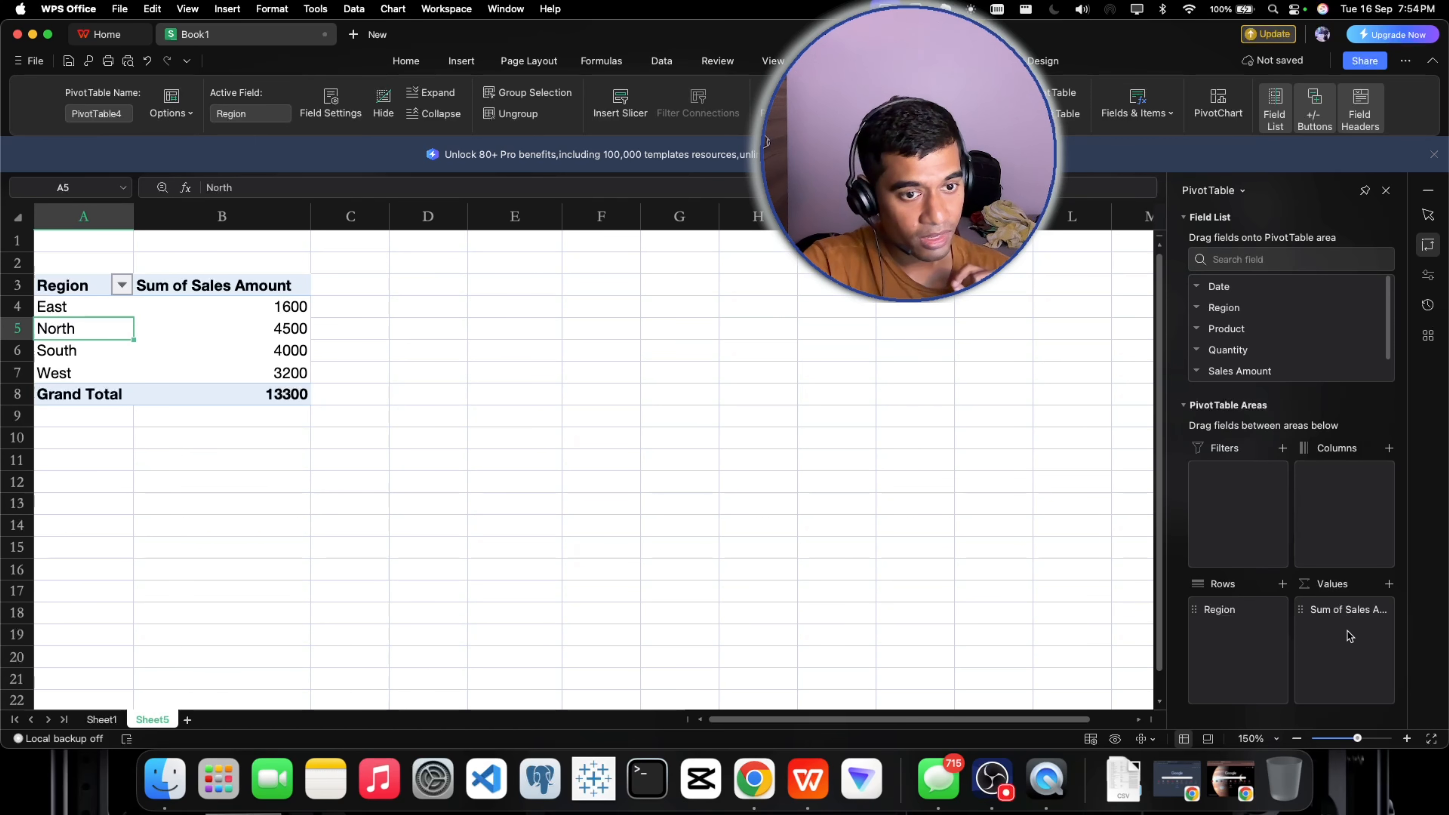
click(1383, 610)
click(1312, 598)
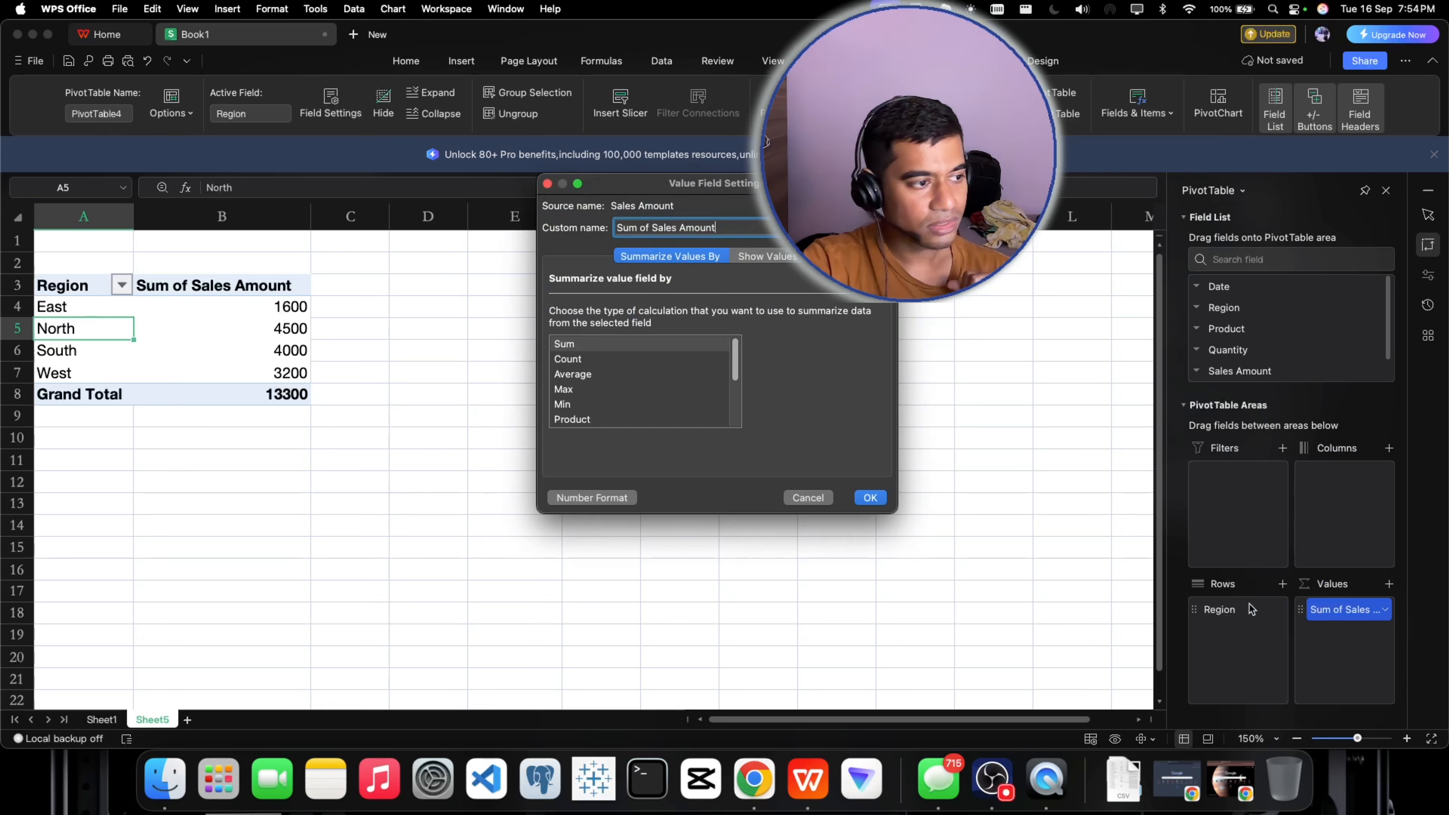
click(576, 360)
key(Down)
key(Down)
key(Down)
key(Down)
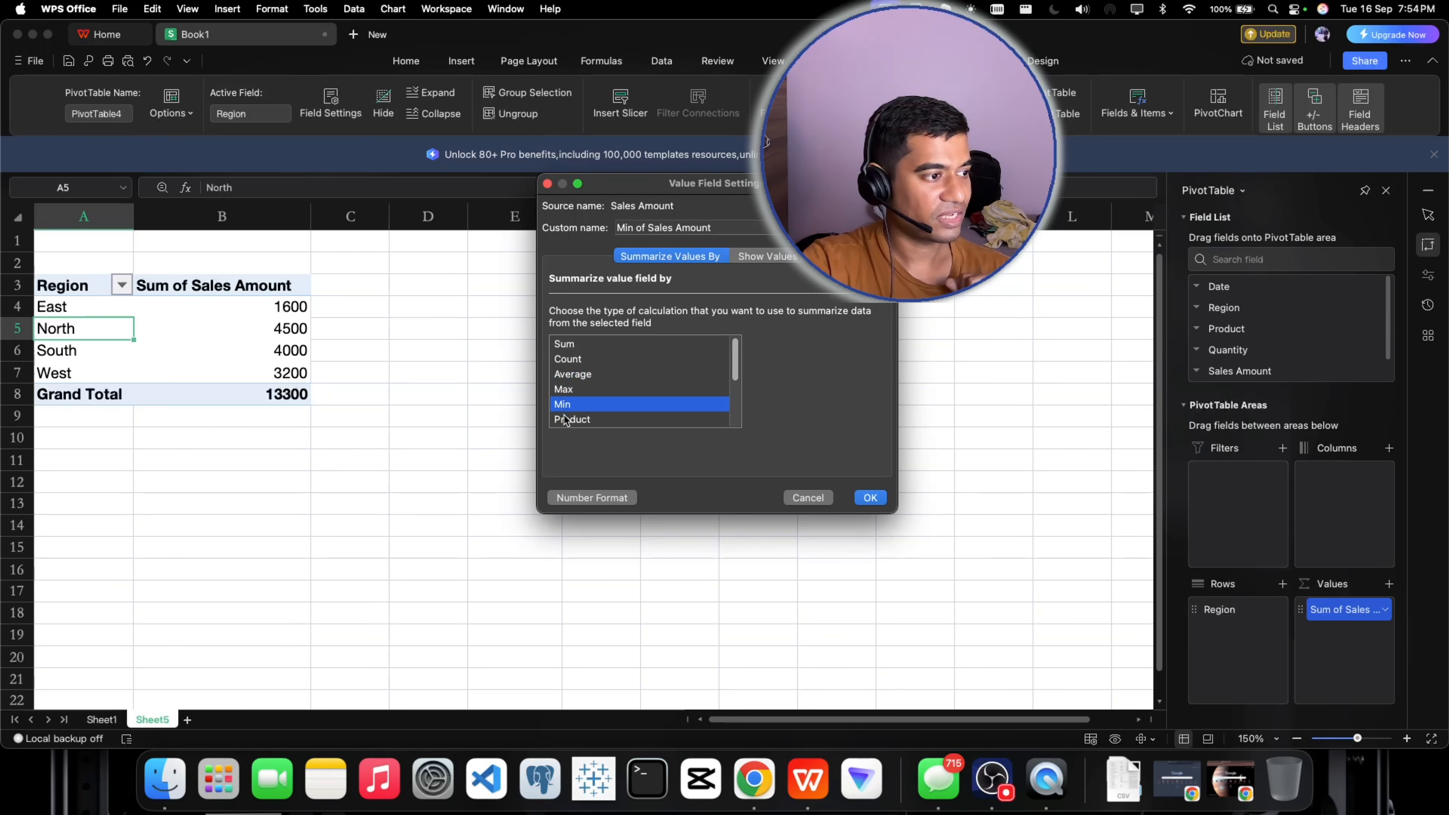
key(Home)
click(572, 420)
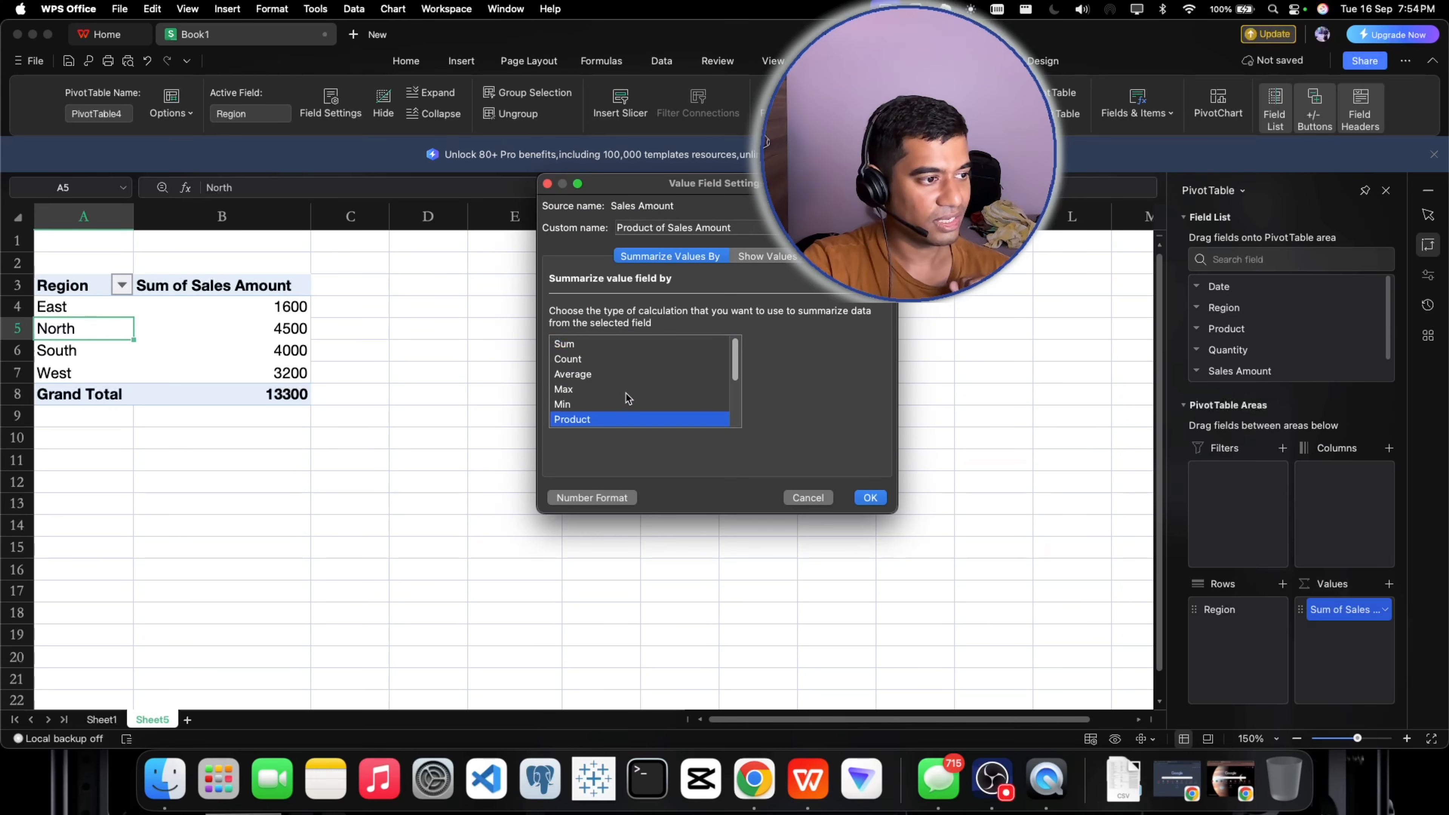
Look through the remaining summary calculations: Count Numbers, StdDev, StdDevp, Var, Varp and Distinct Count
scroll(628, 398, down, 3)
click(576, 377)
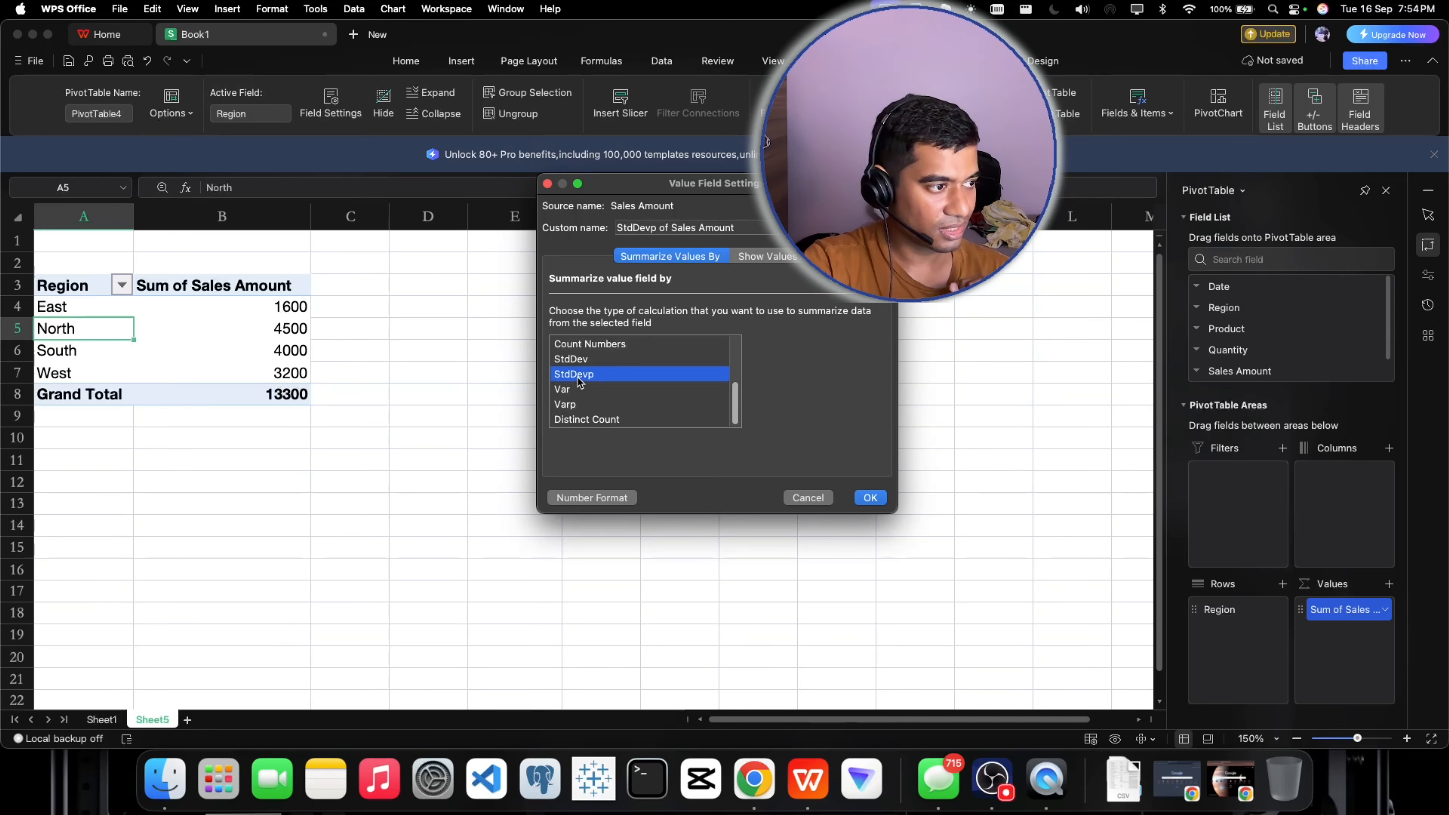
click(575, 361)
click(576, 345)
click(568, 389)
click(566, 404)
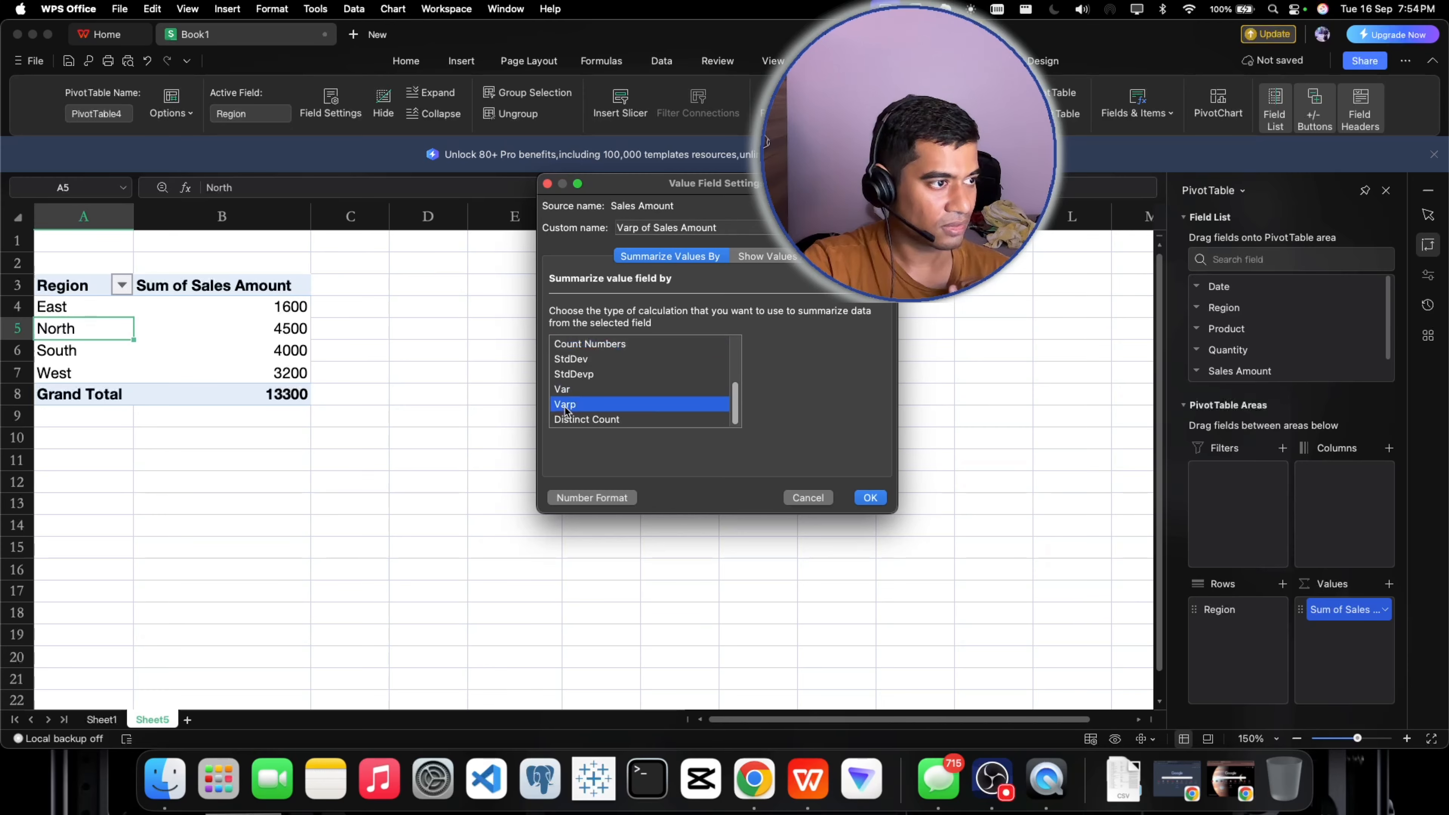
click(576, 421)
Summarize the Sales Amount value field by Sum and apply the value field settings
scroll(655, 399, up, 3)
scroll(656, 400, down, 3)
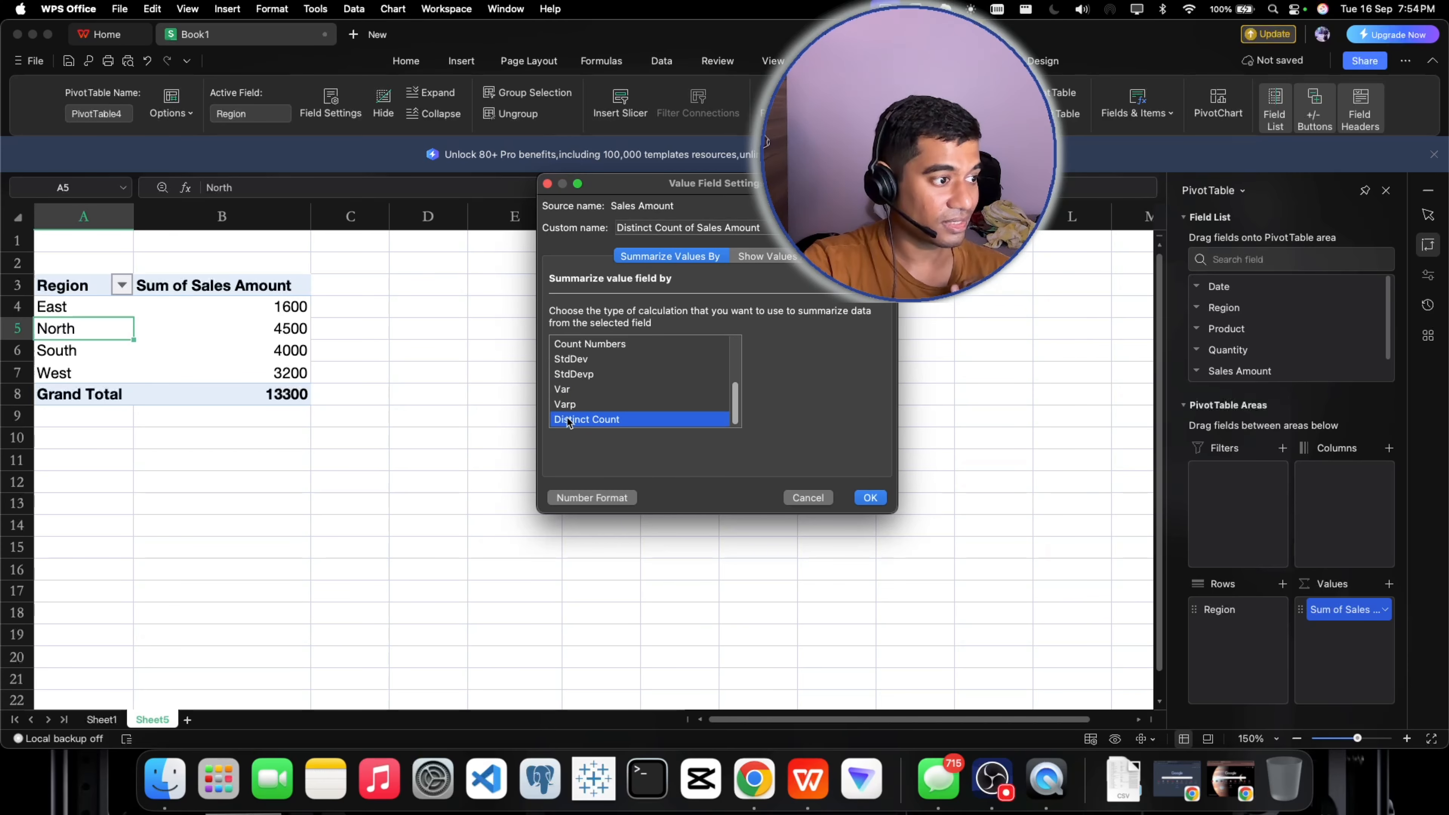
scroll(650, 394, up, 3)
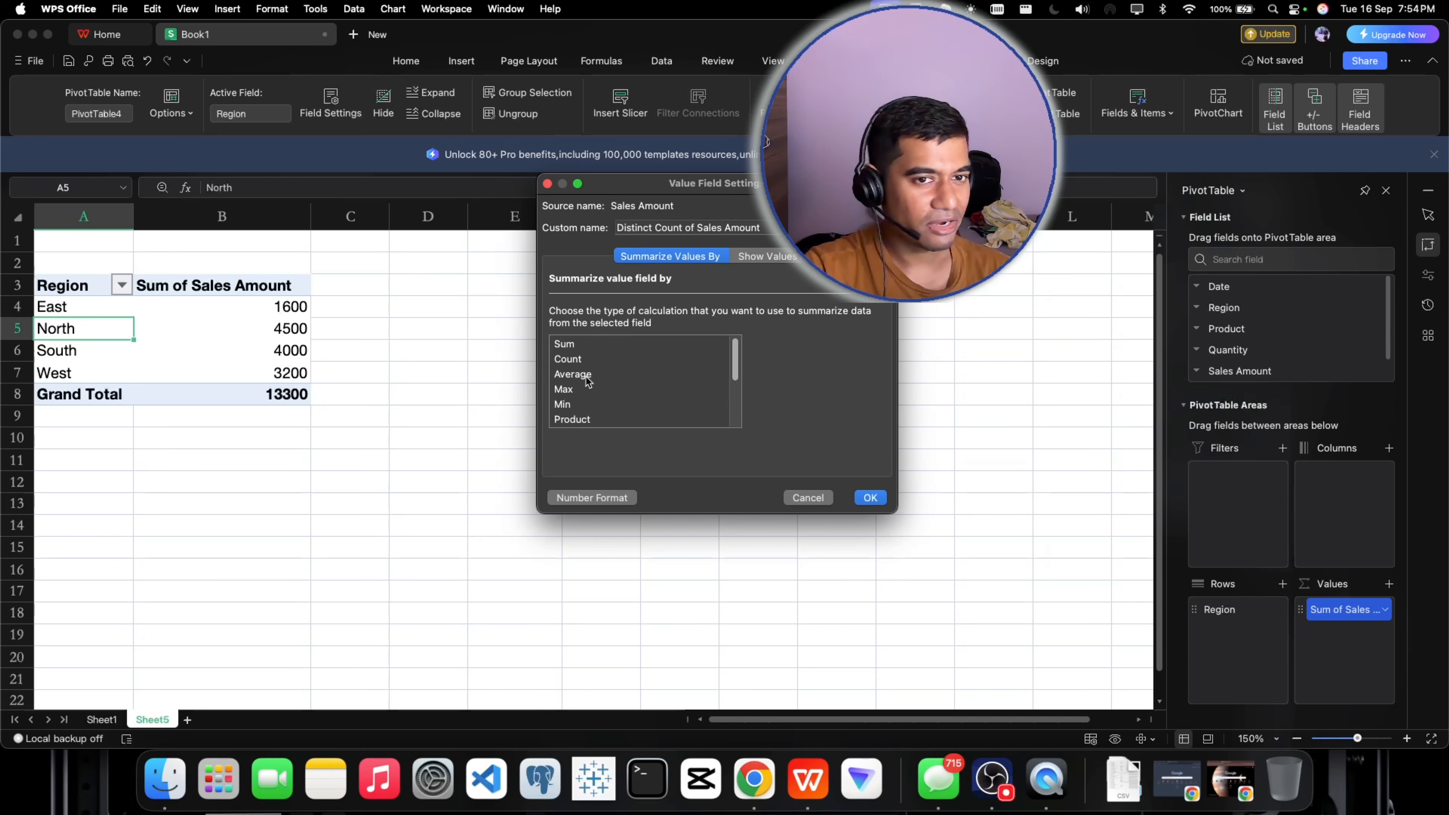
click(567, 349)
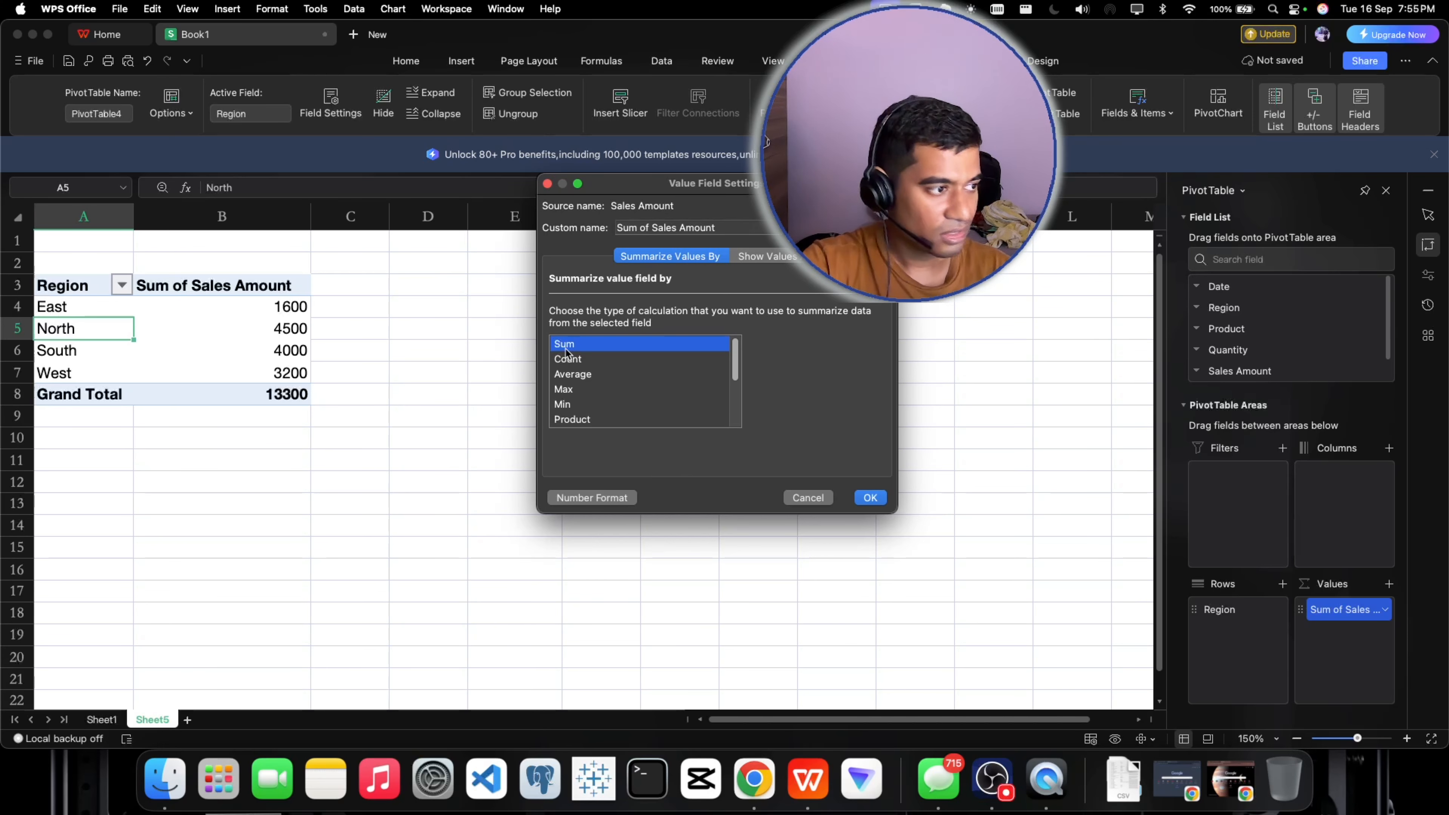
click(870, 498)
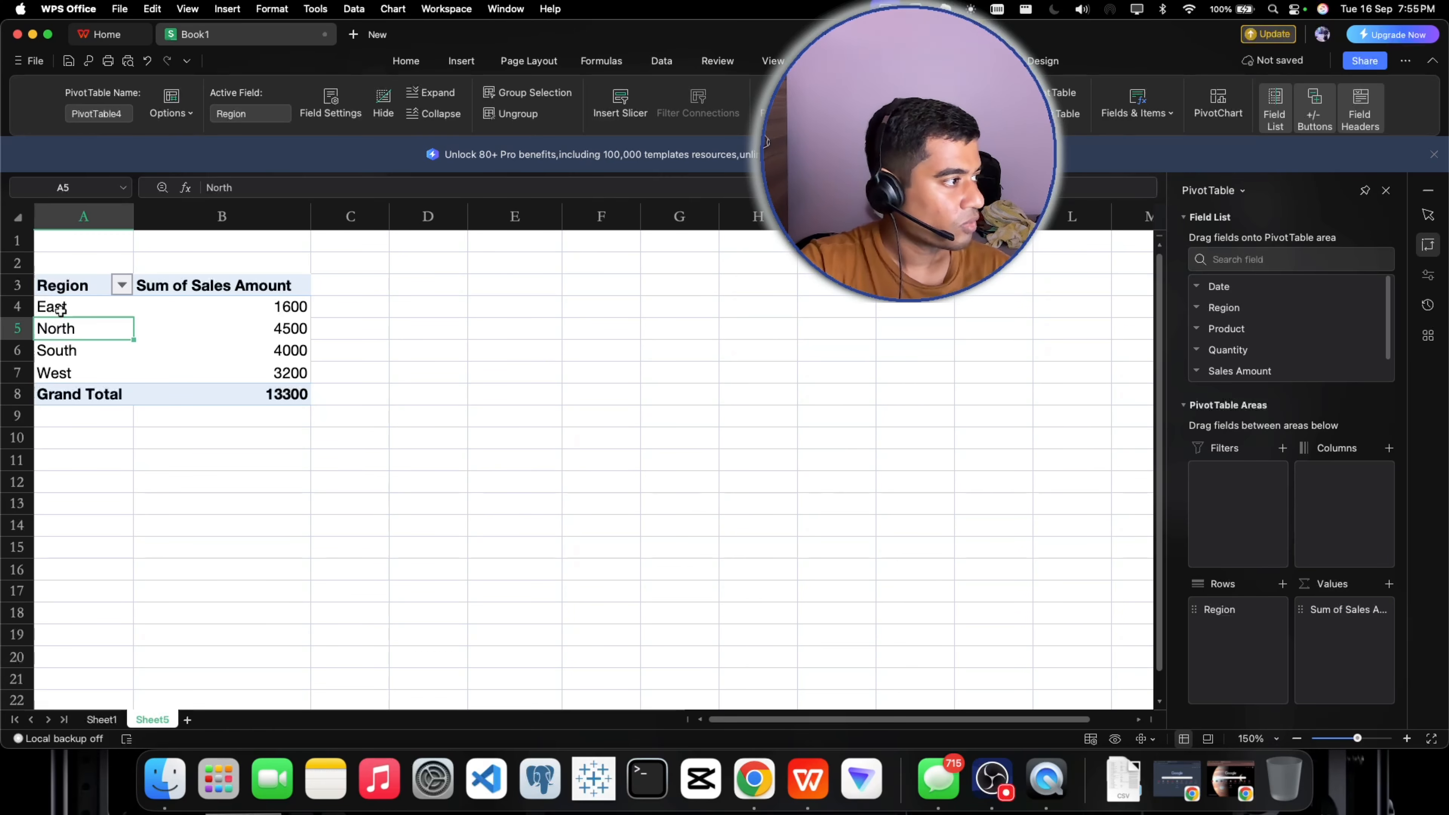
Examine the Sum of Sales Amount for East, North, South and West in the PivotTable
click(57, 309)
click(274, 312)
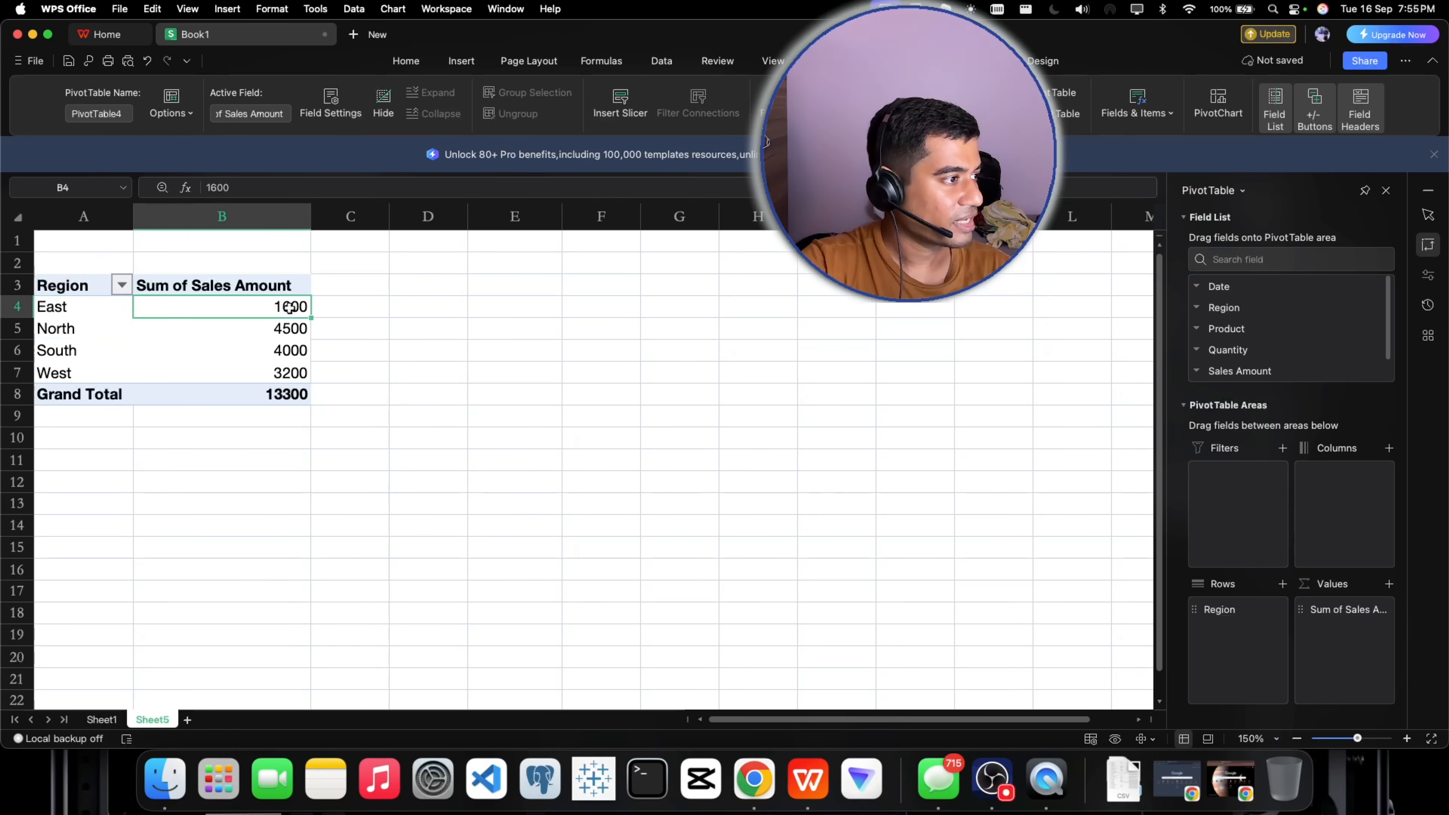
click(290, 334)
click(282, 350)
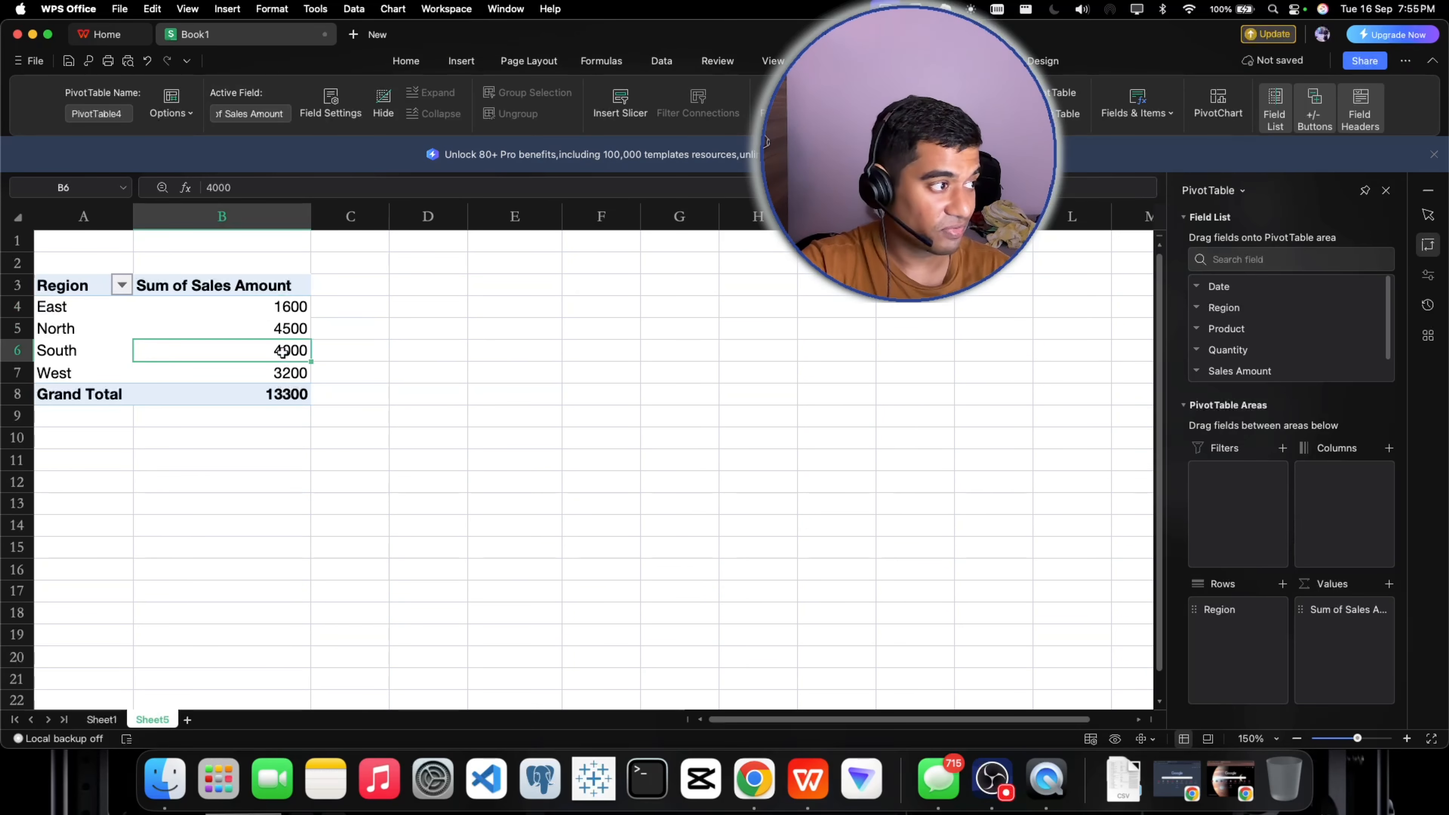
click(281, 376)
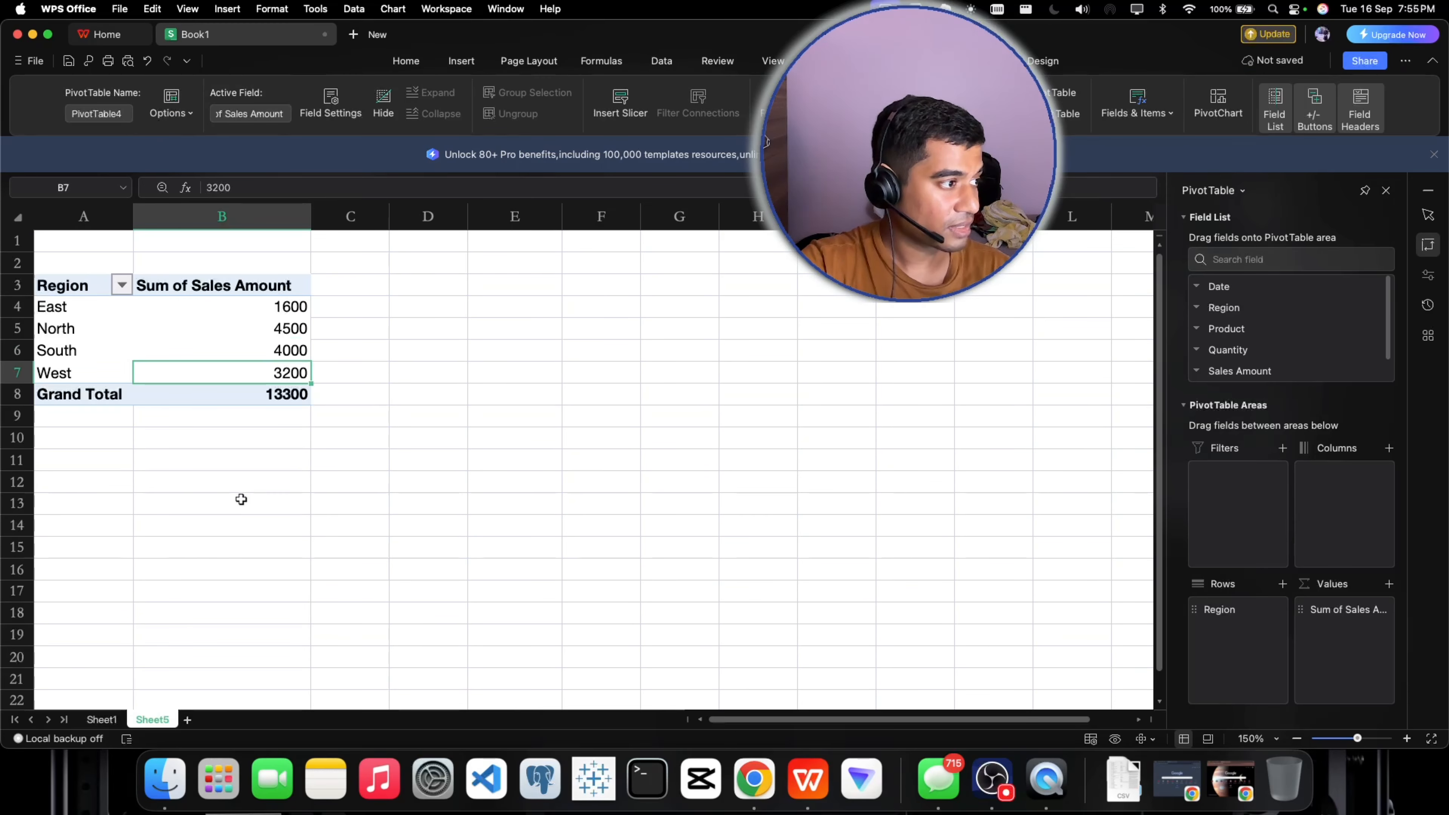
Fill the 03-Jan-25 East record, cells E6 to H6 on Sheet1, with yellow
click(101, 719)
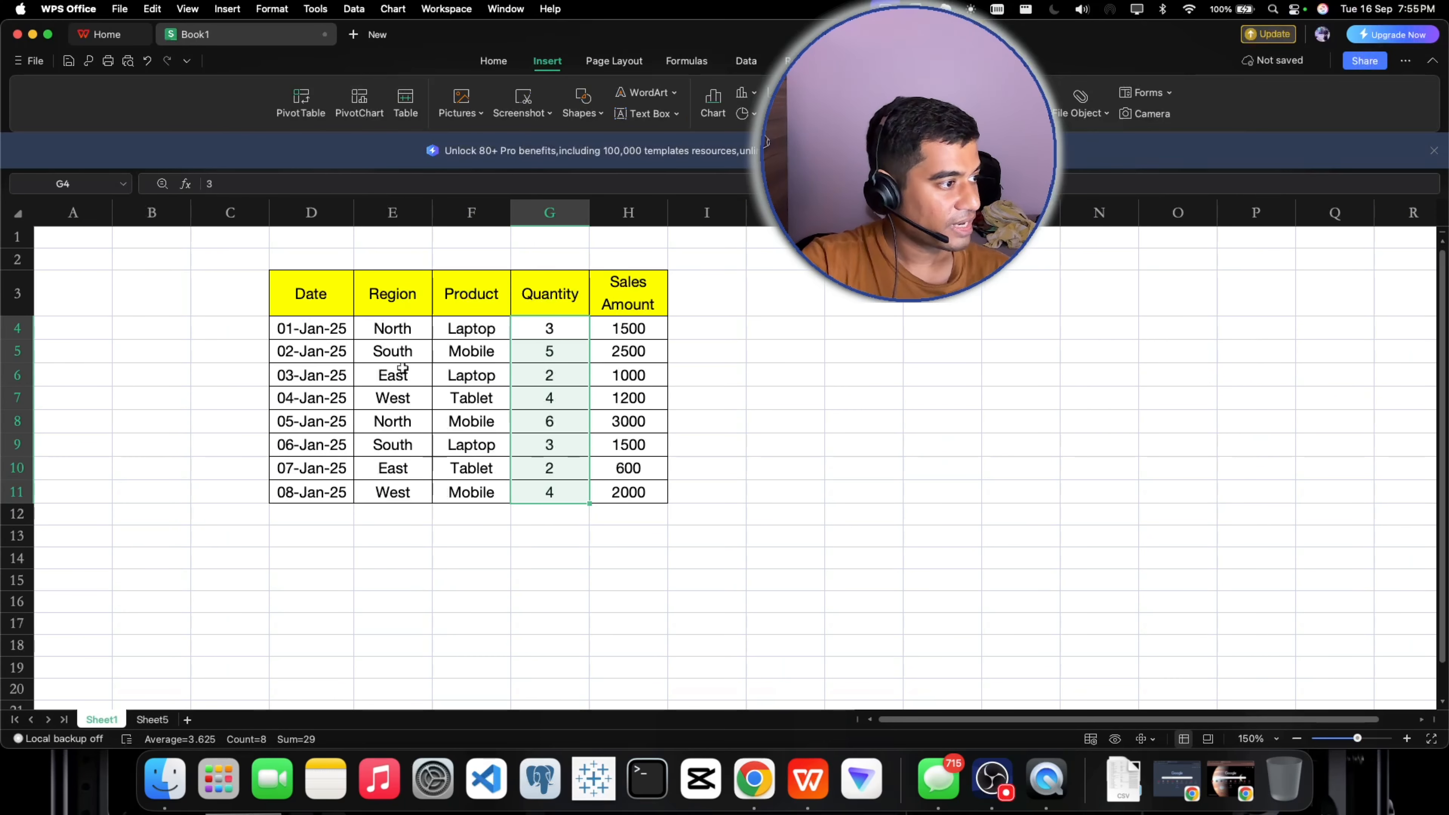
click(384, 370)
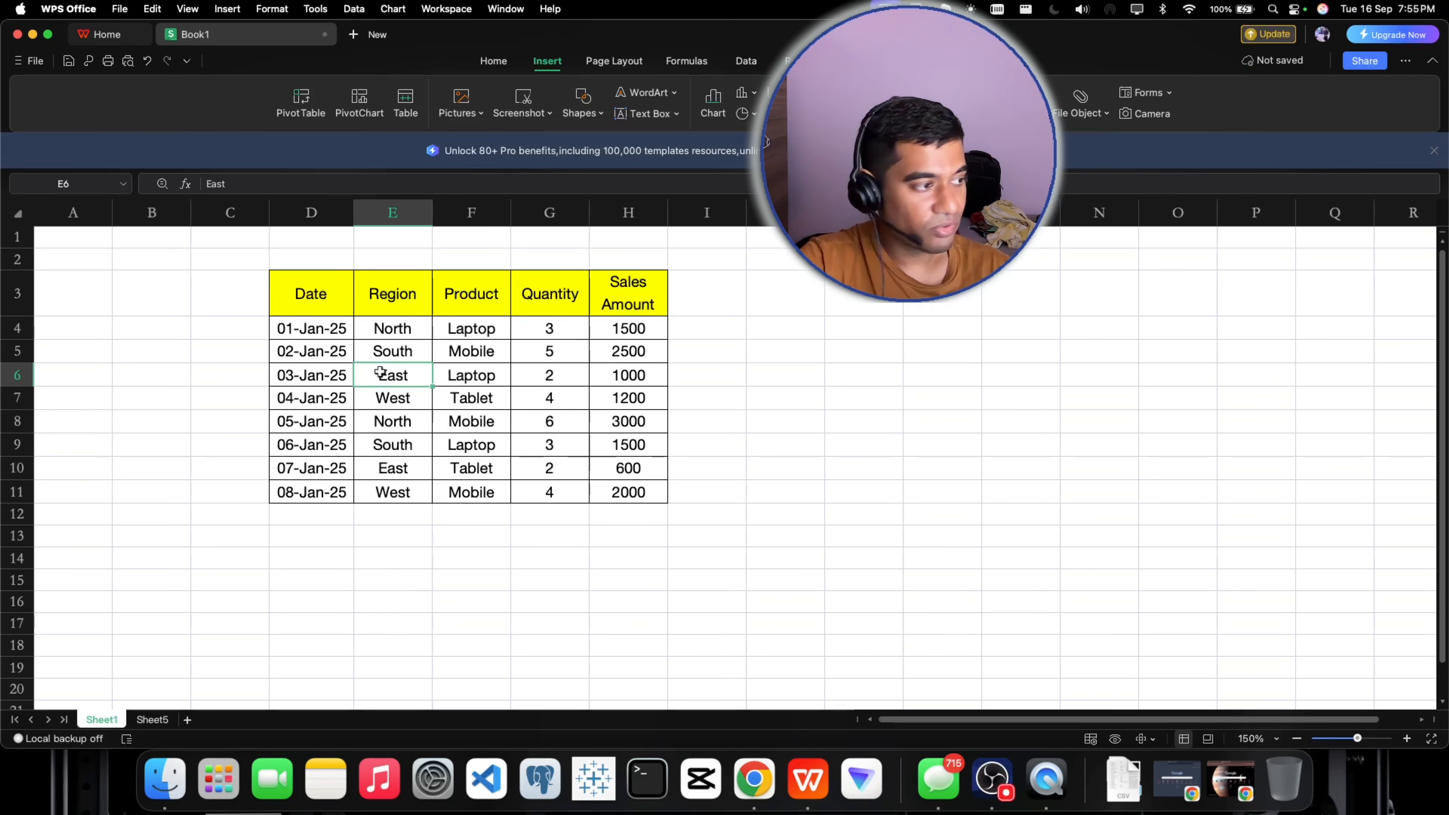
drag(393, 374, 624, 375)
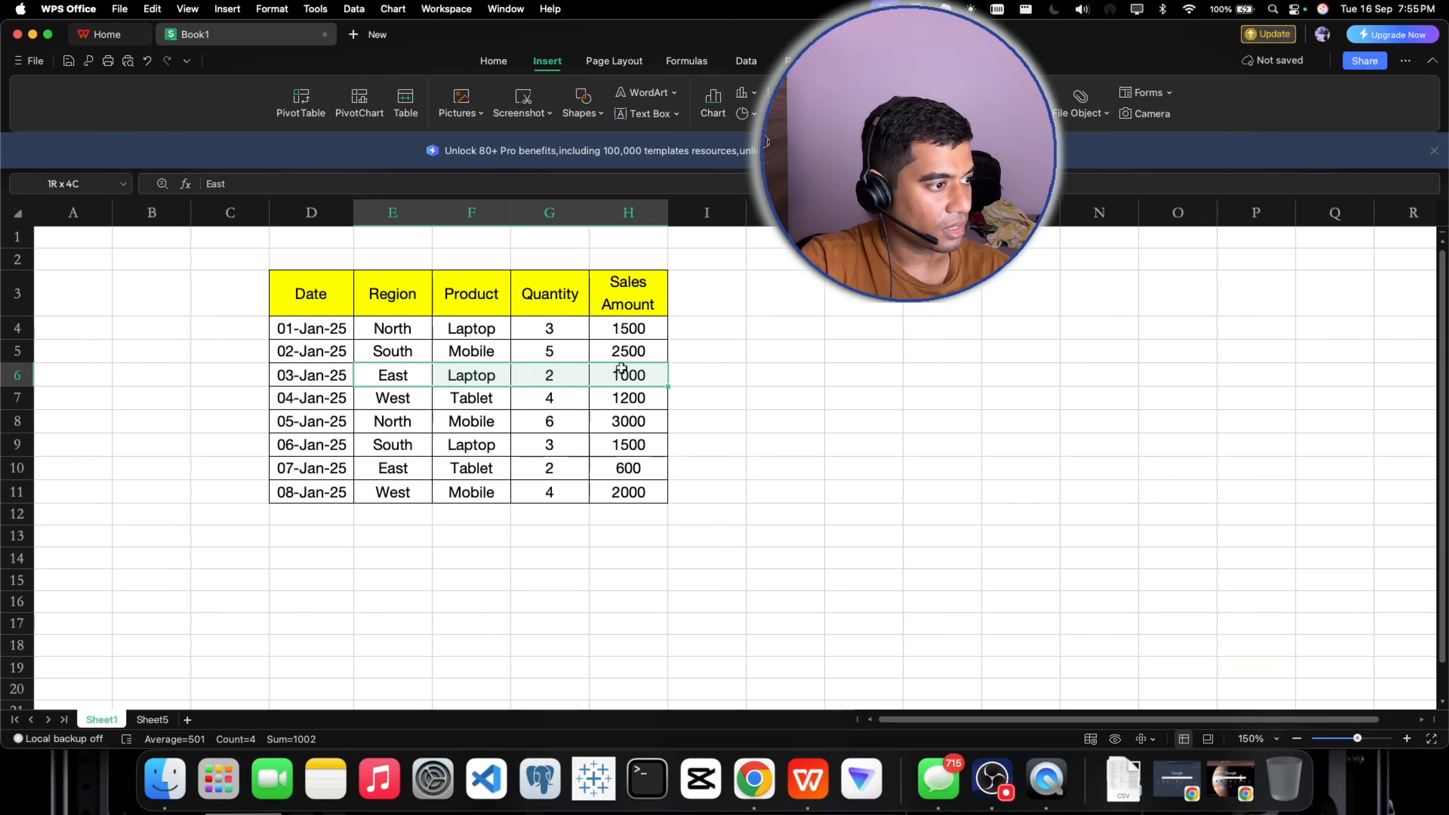
click(483, 61)
click(297, 114)
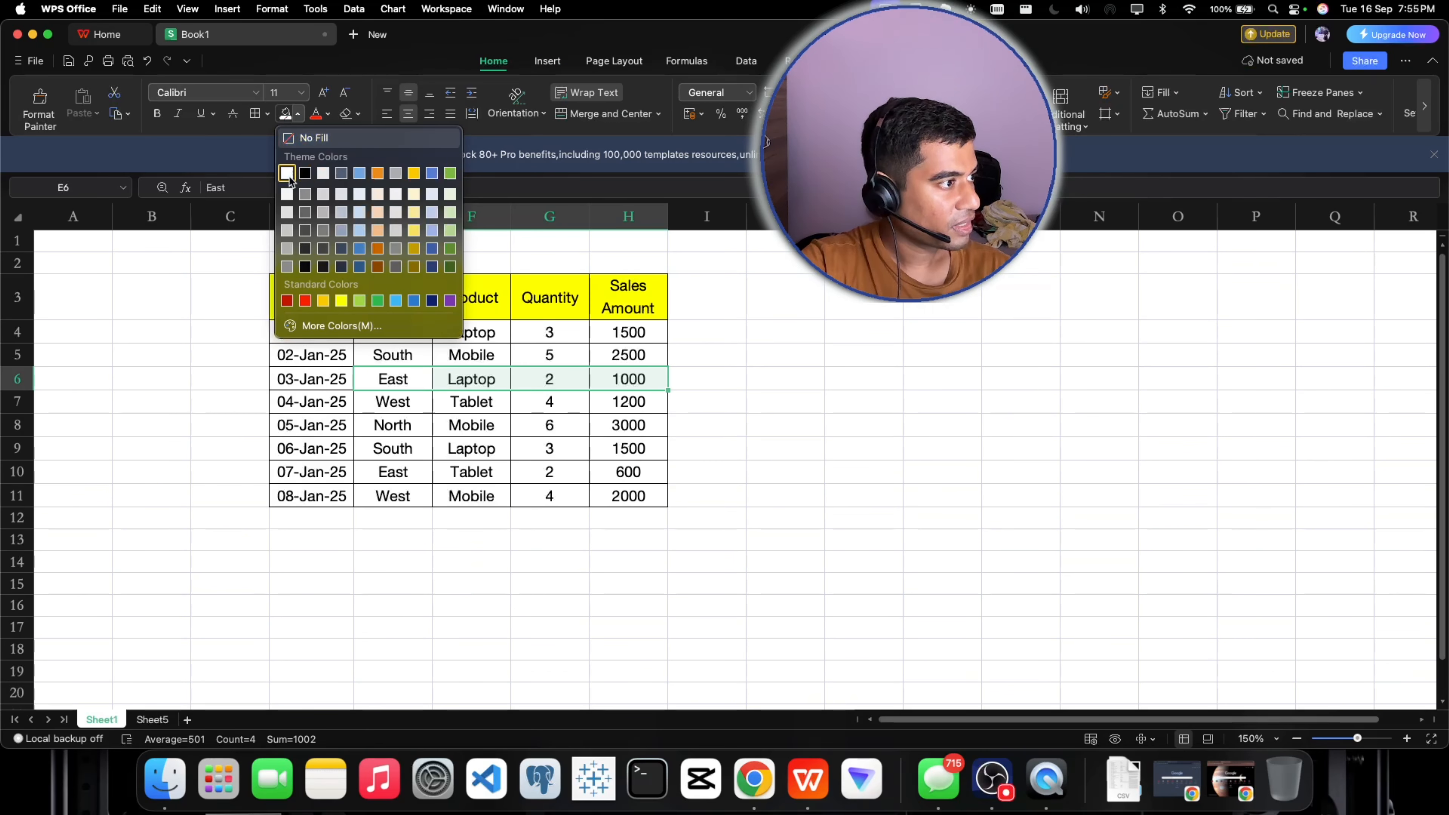
click(341, 301)
click(752, 454)
Fill the 07-Jan-25 East record, cells E10 to H10, with the same yellow
click(393, 471)
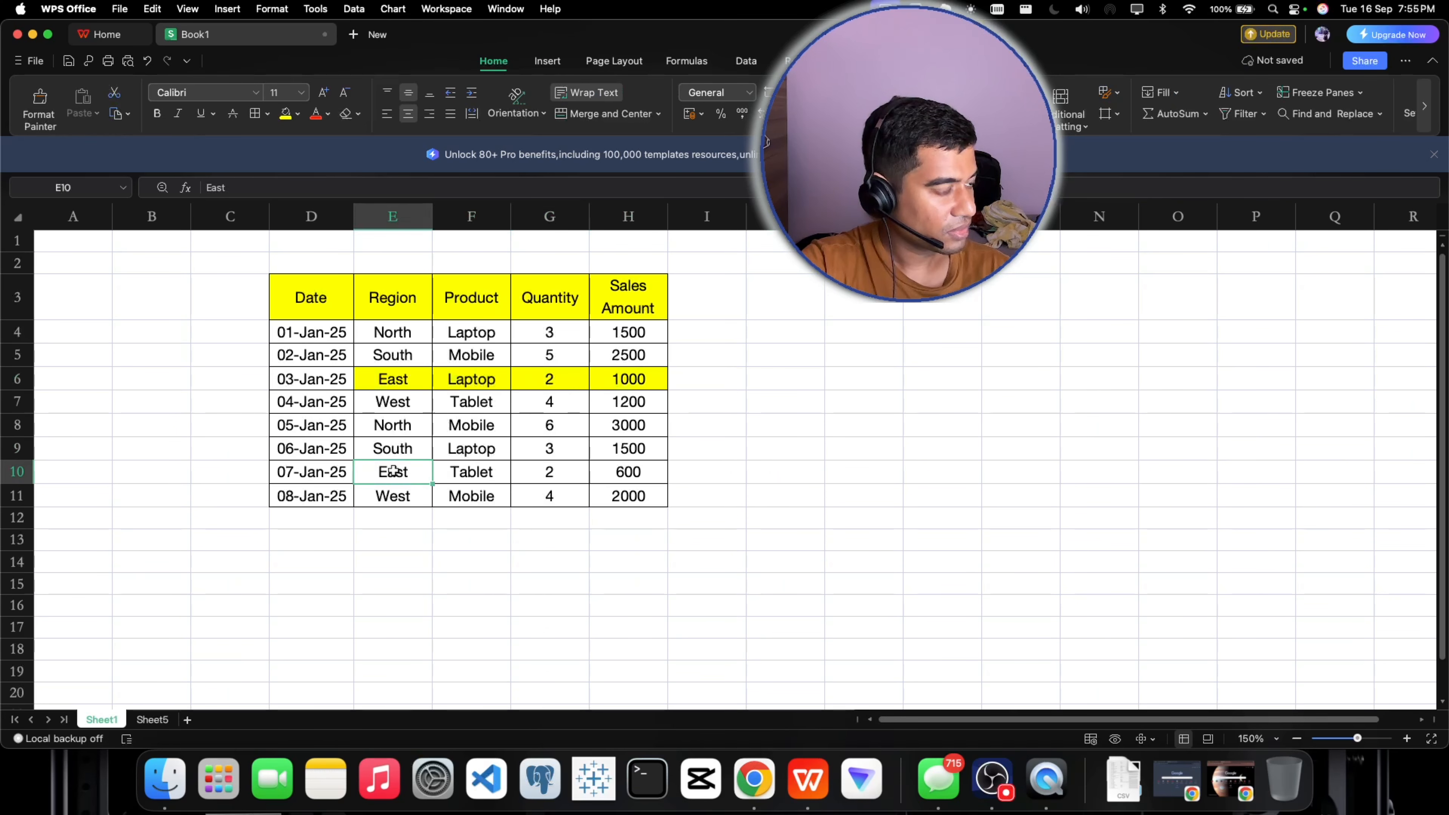
drag(394, 471, 599, 473)
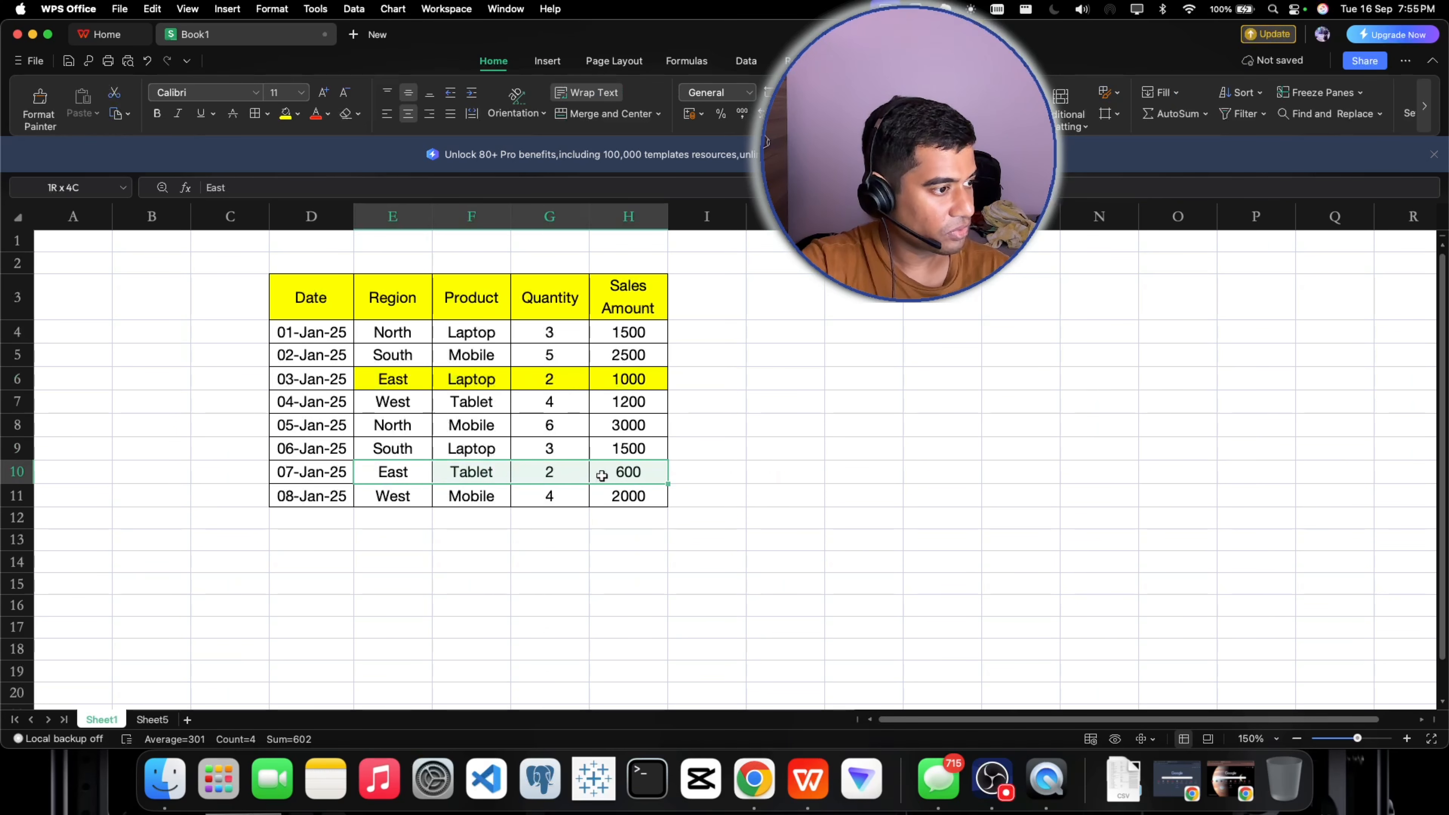
click(283, 114)
click(726, 405)
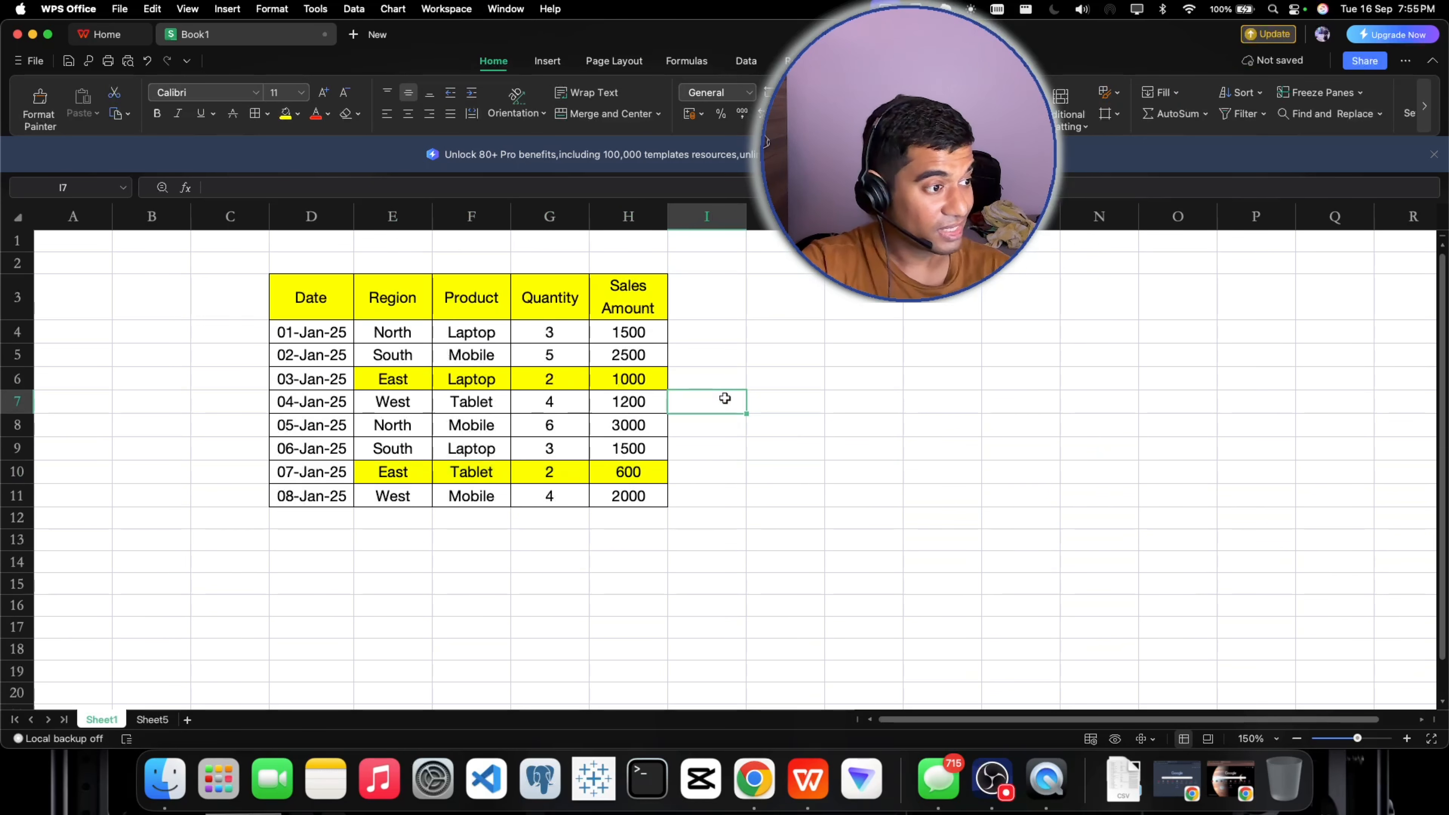
Compare the sales amounts of the two highlighted East records with the East sum in the PivotTable on Sheet5
click(624, 375)
click(646, 477)
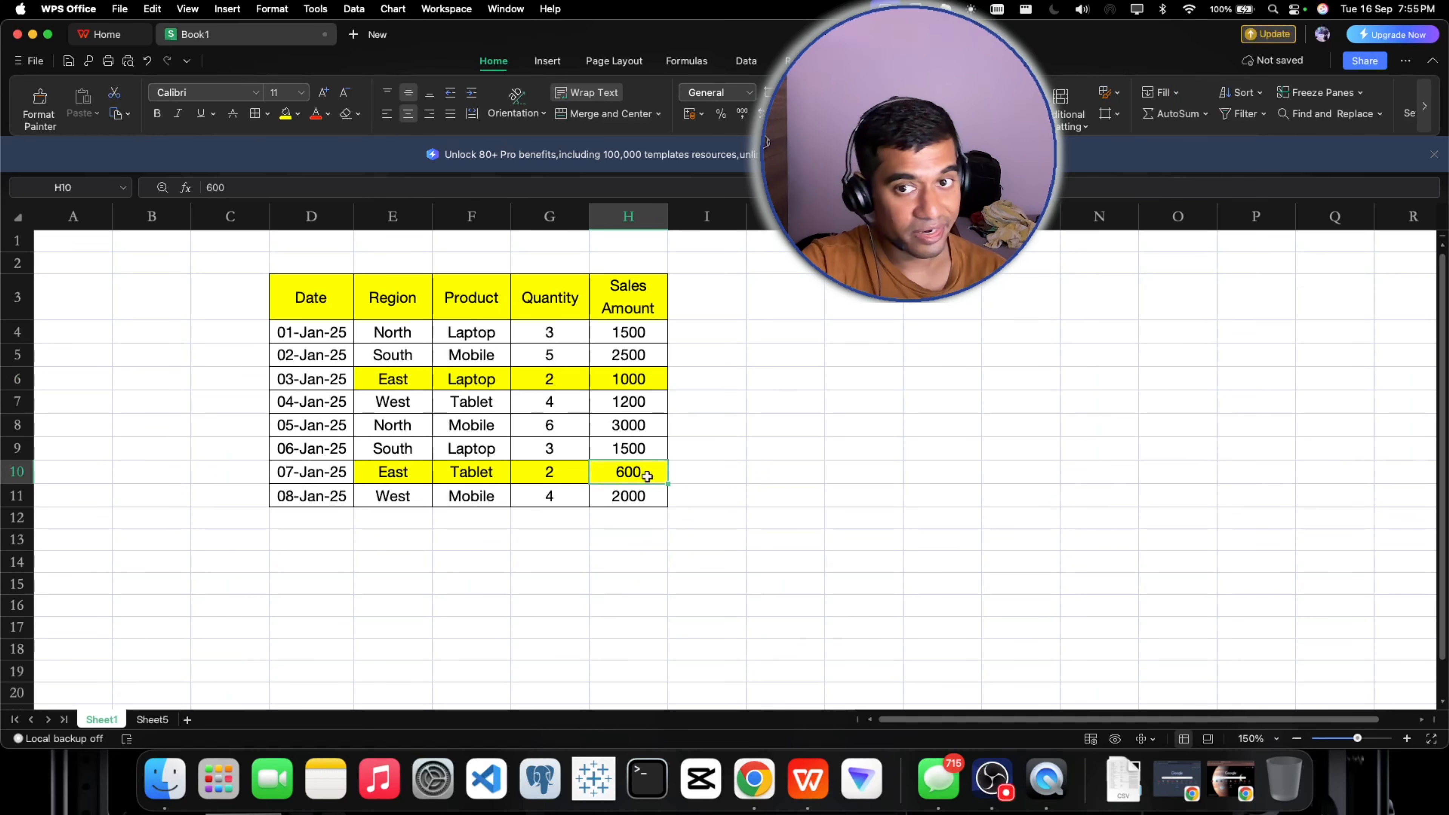
click(153, 720)
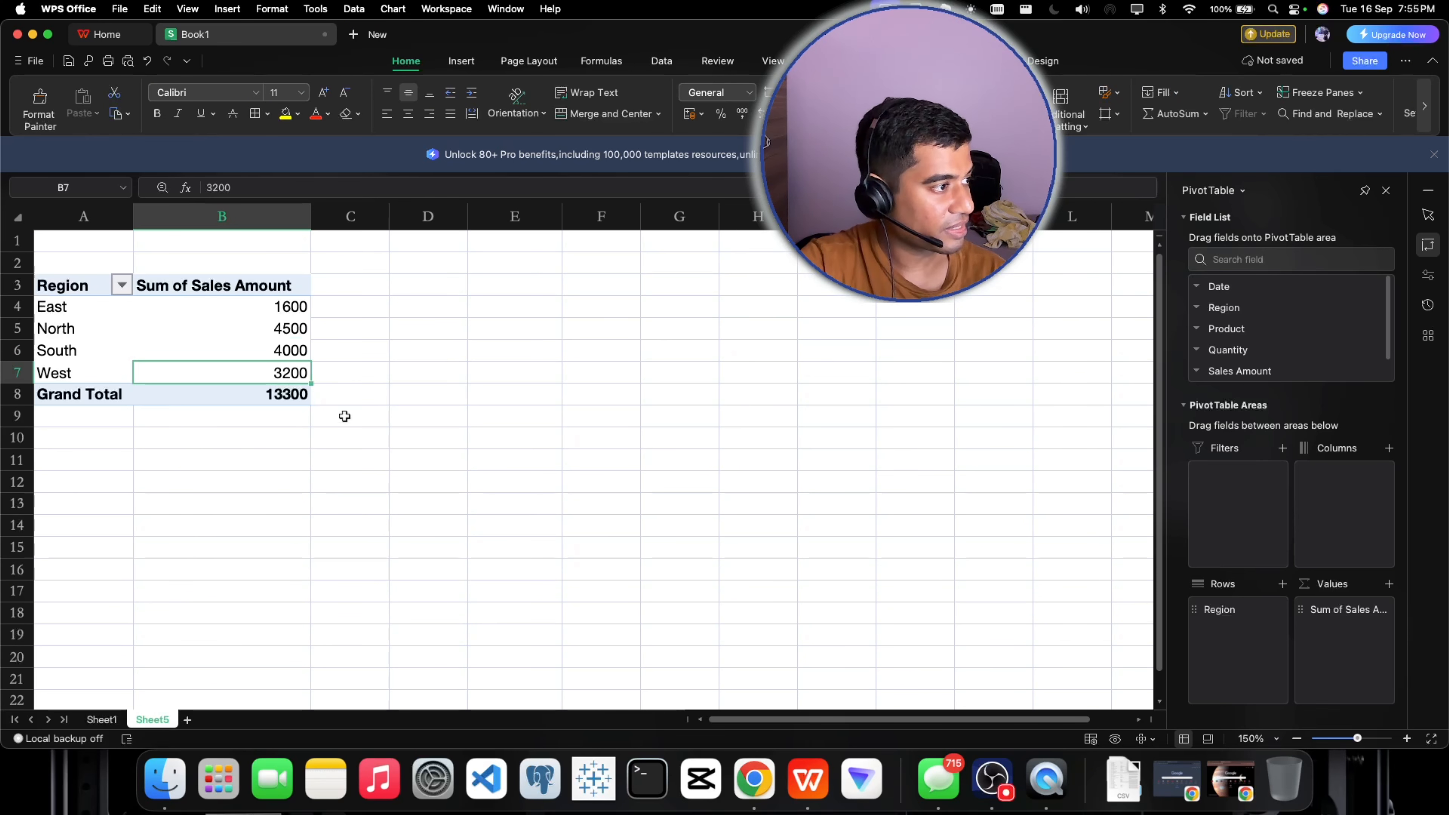
Compare the sales amounts of the two North records on Sheet1 with the North sum in the PivotTable on Sheet5
click(284, 309)
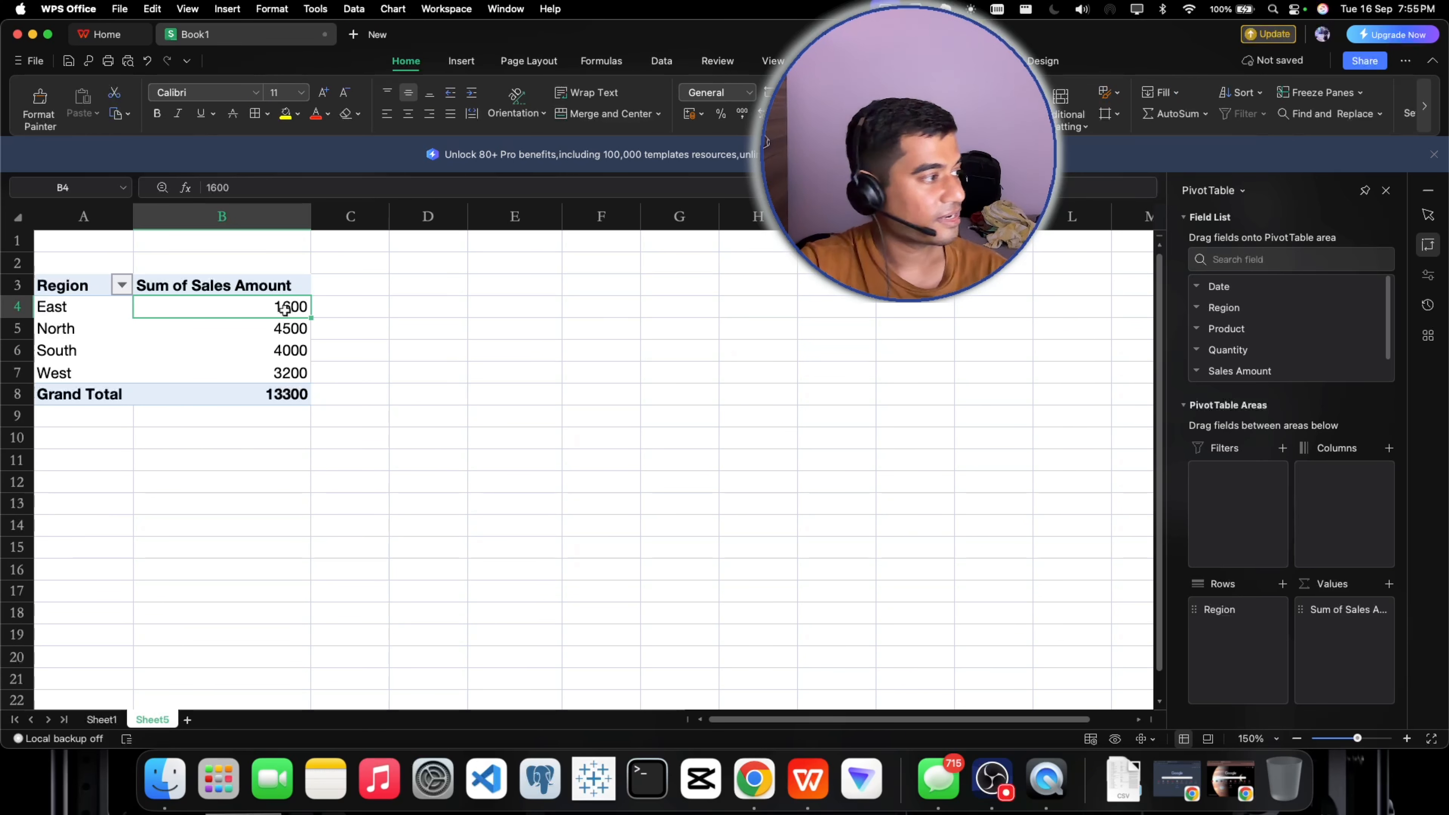
click(256, 333)
click(113, 706)
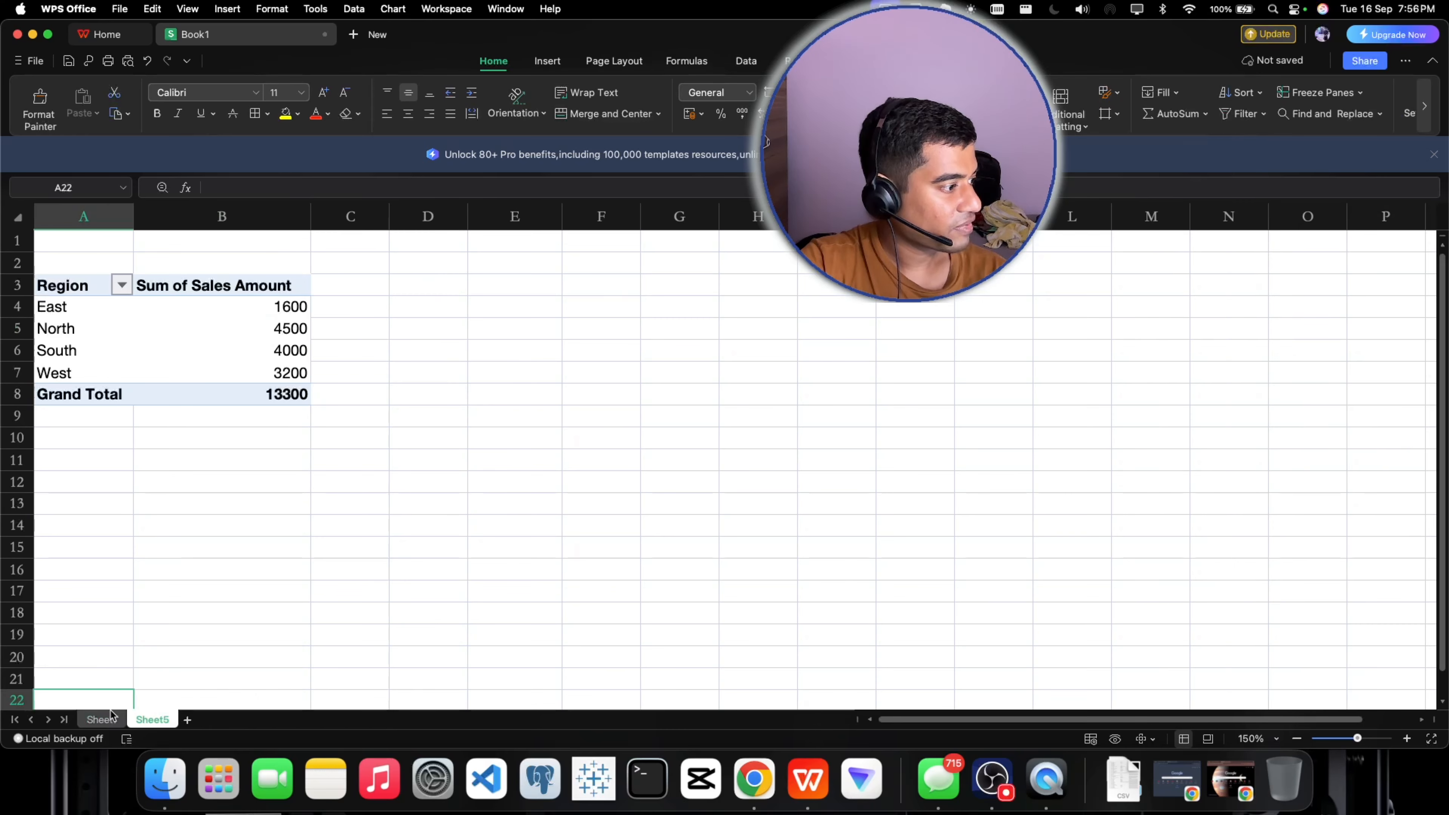
click(111, 718)
drag(399, 330, 630, 334)
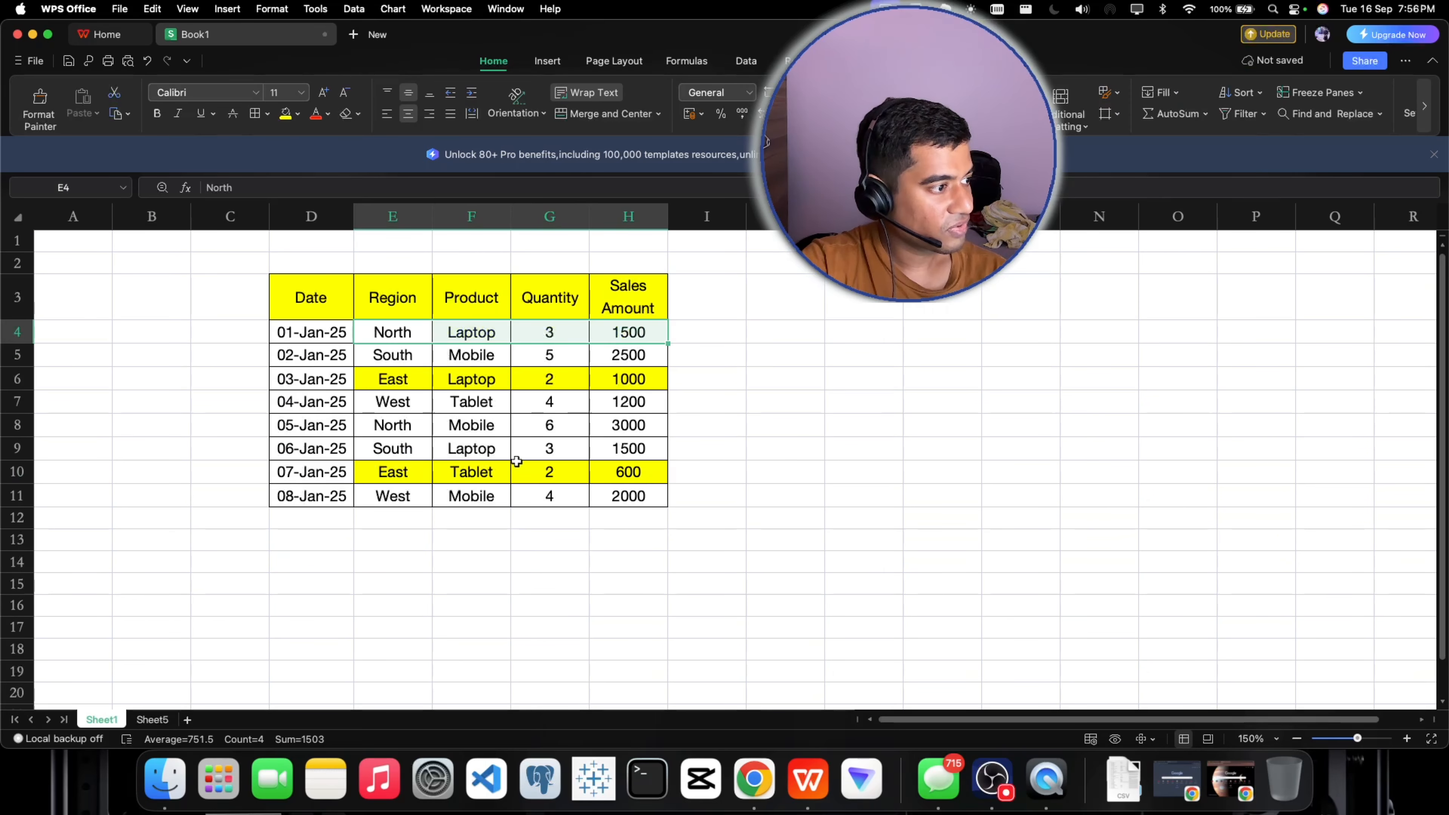
drag(366, 427, 627, 432)
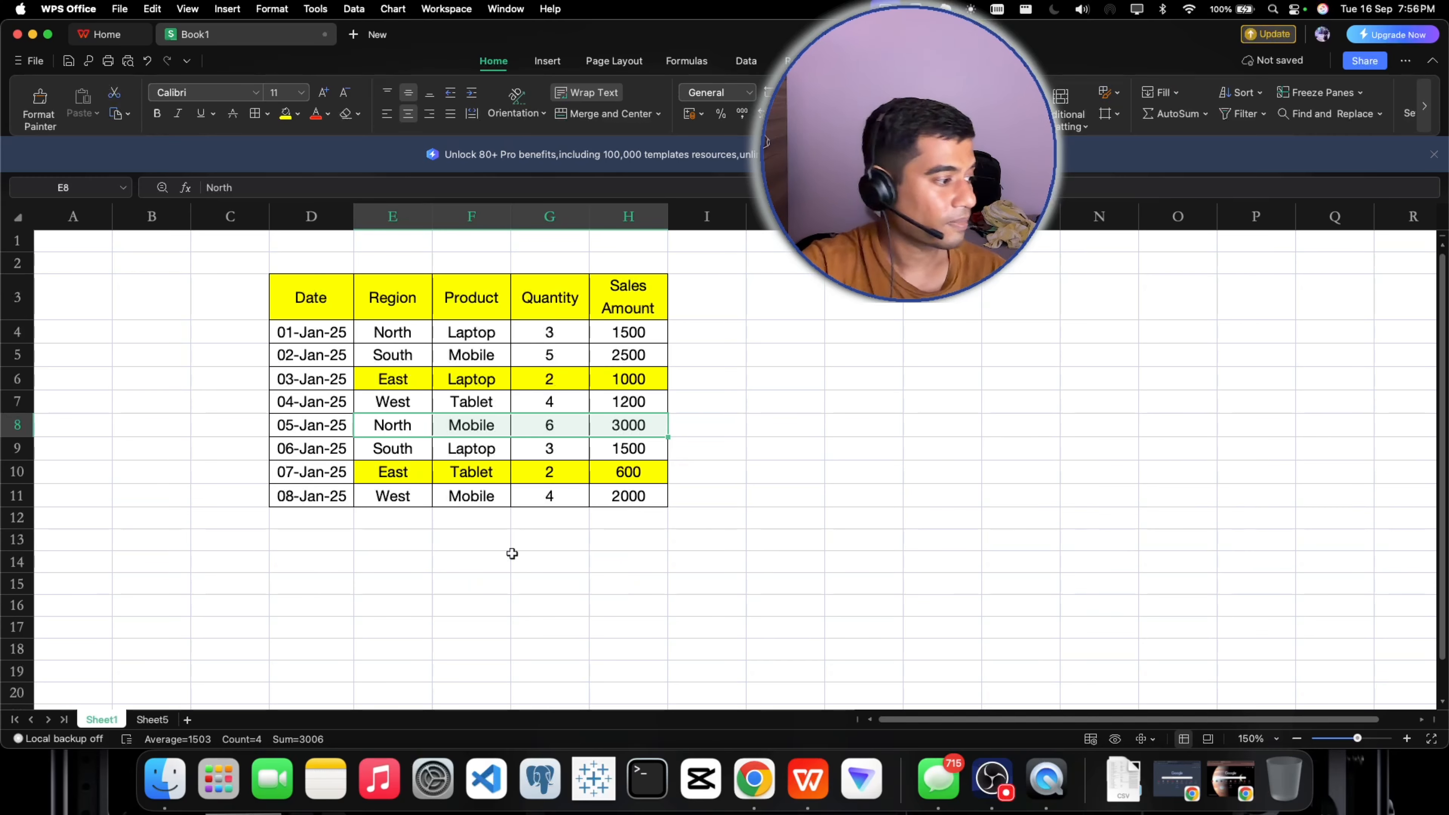
click(153, 718)
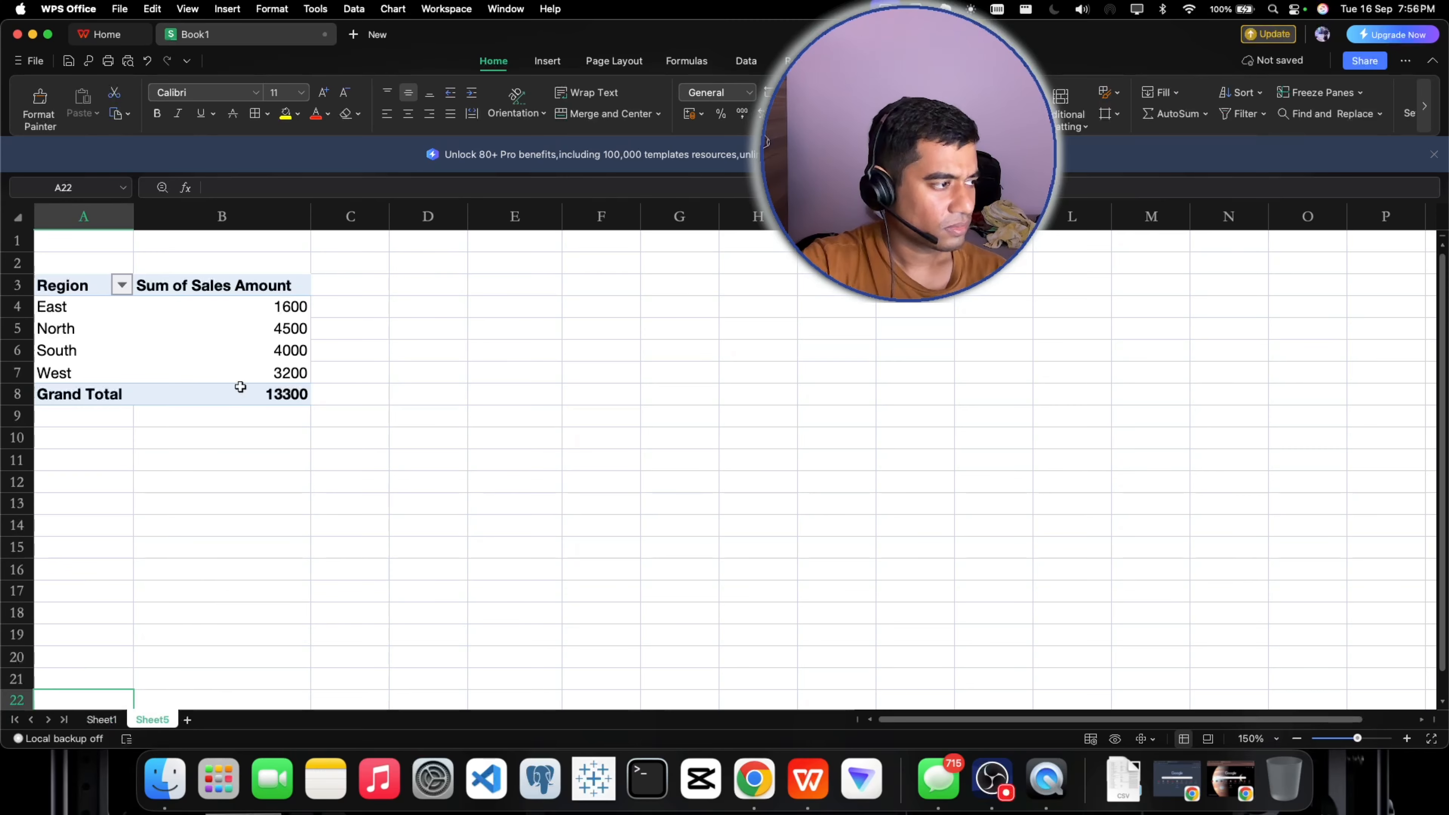
mouse_move(252, 372)
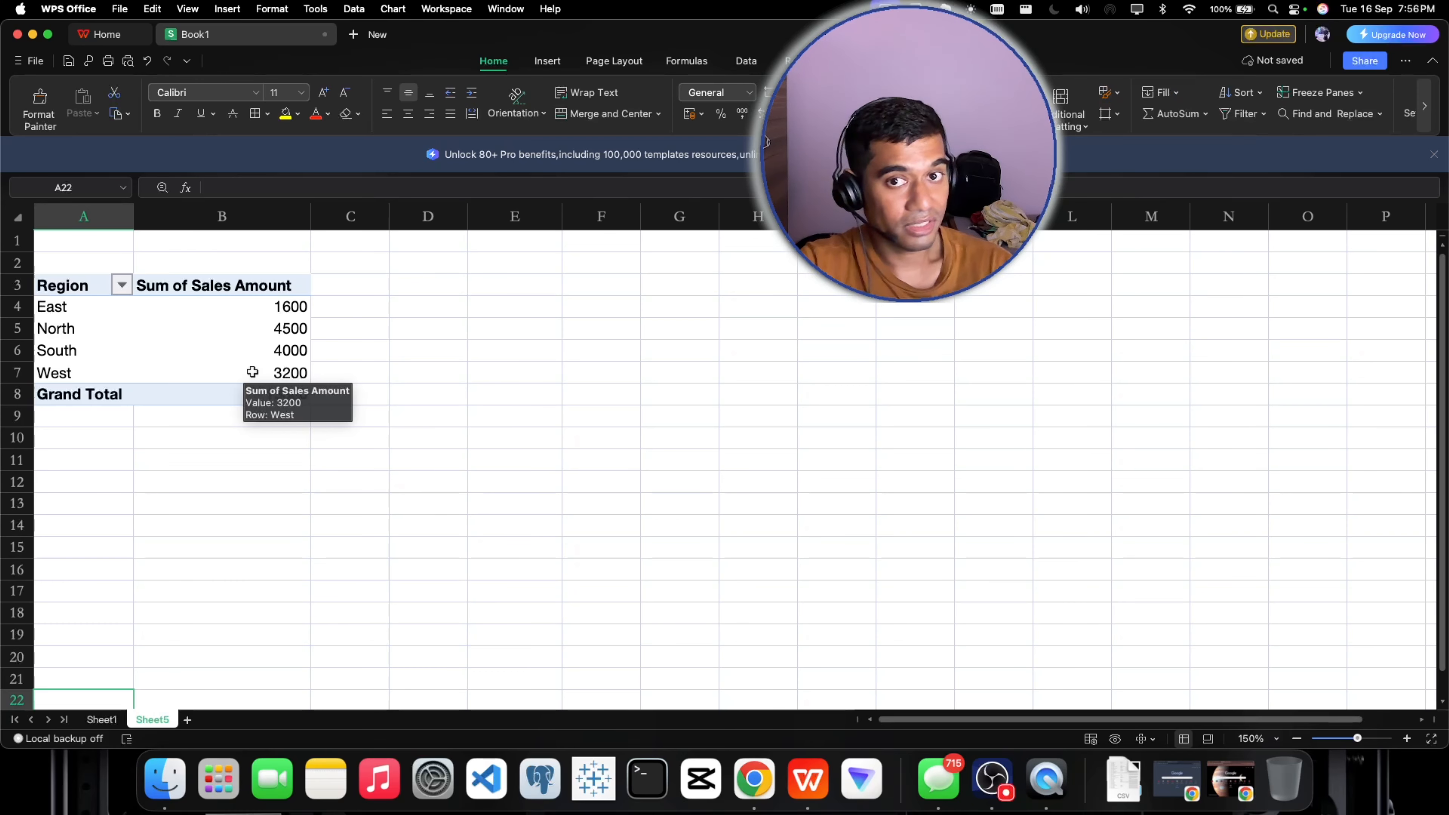
click(267, 306)
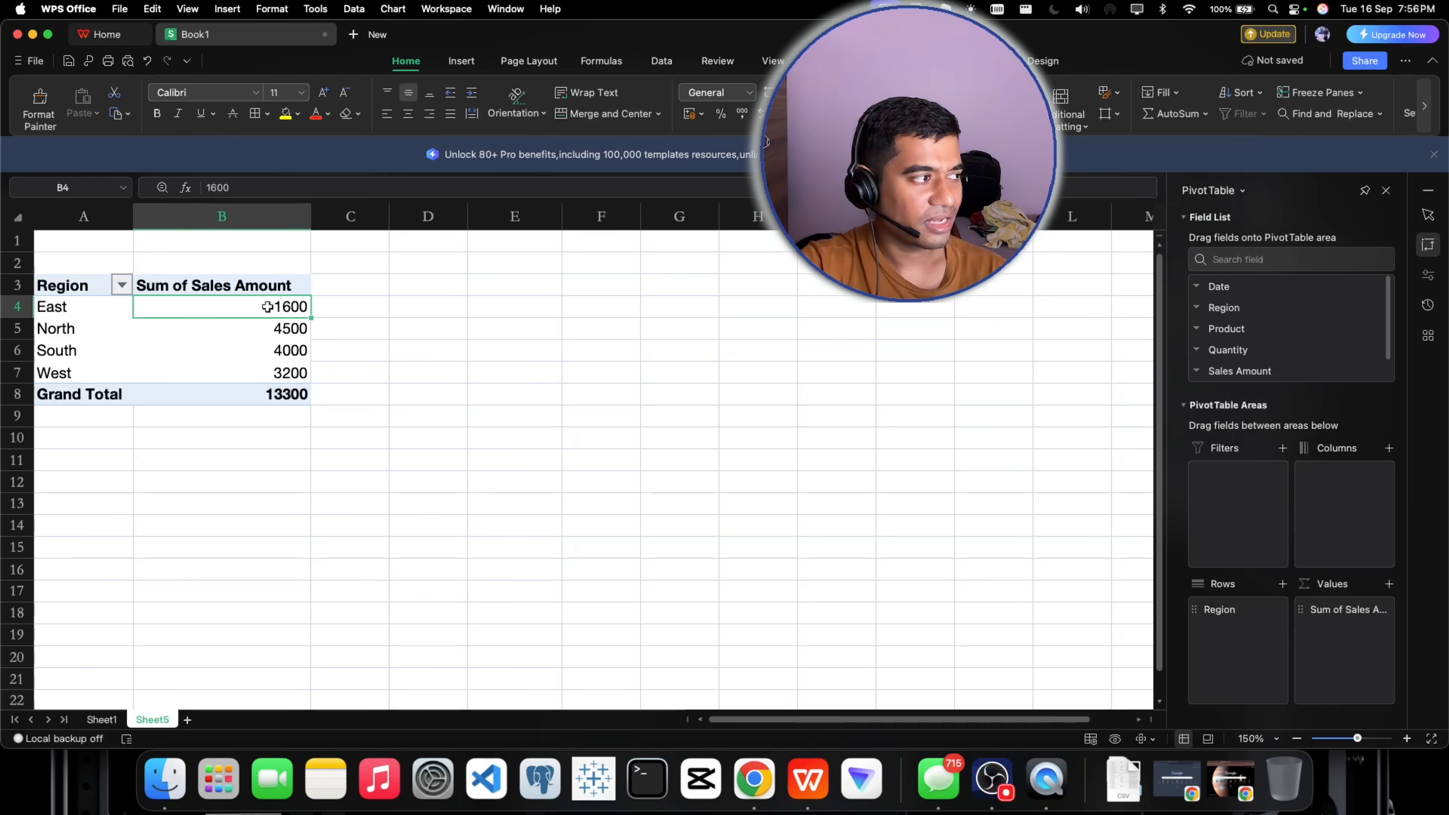
mouse_move(267, 306)
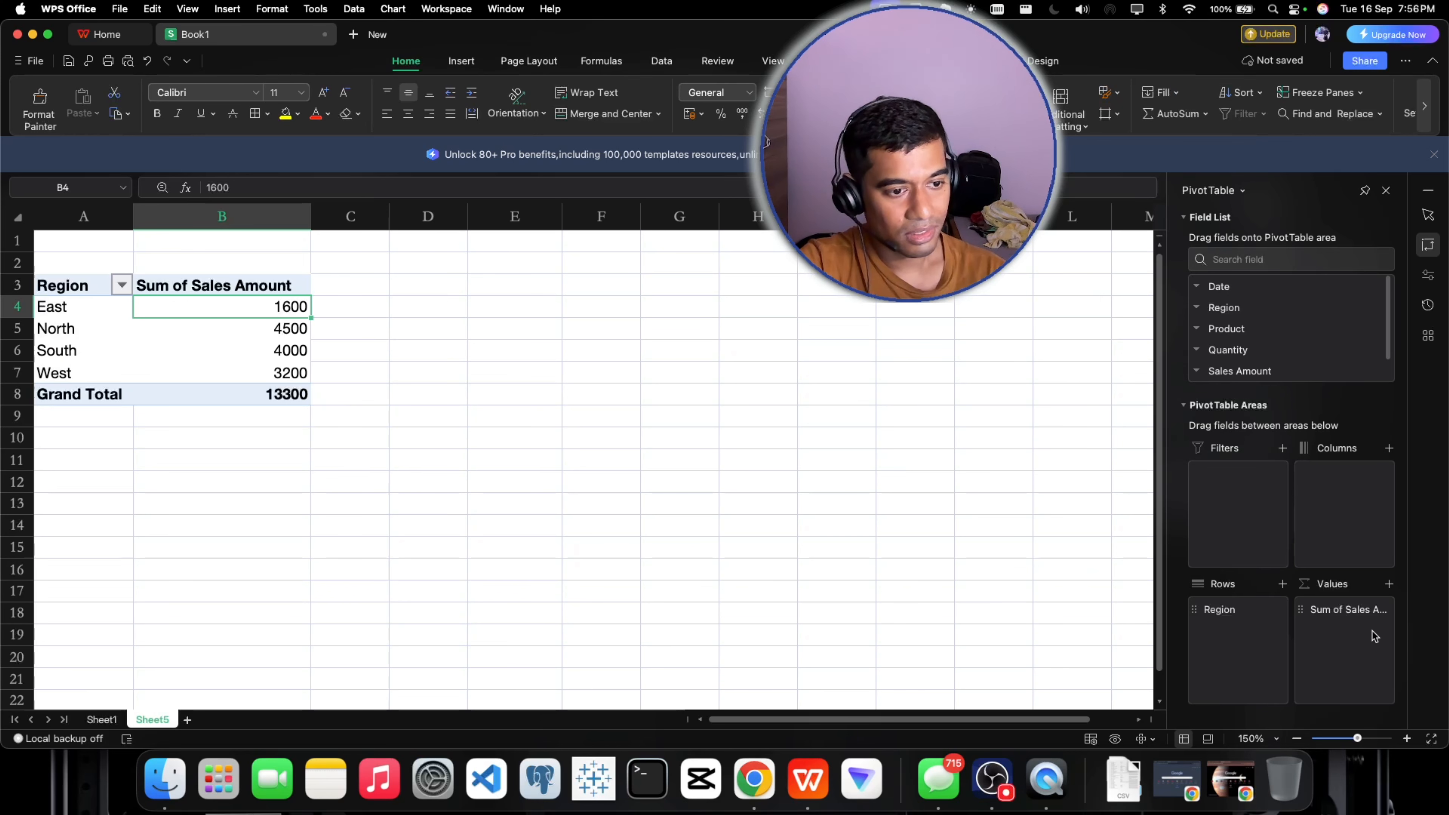
click(1381, 610)
click(1306, 596)
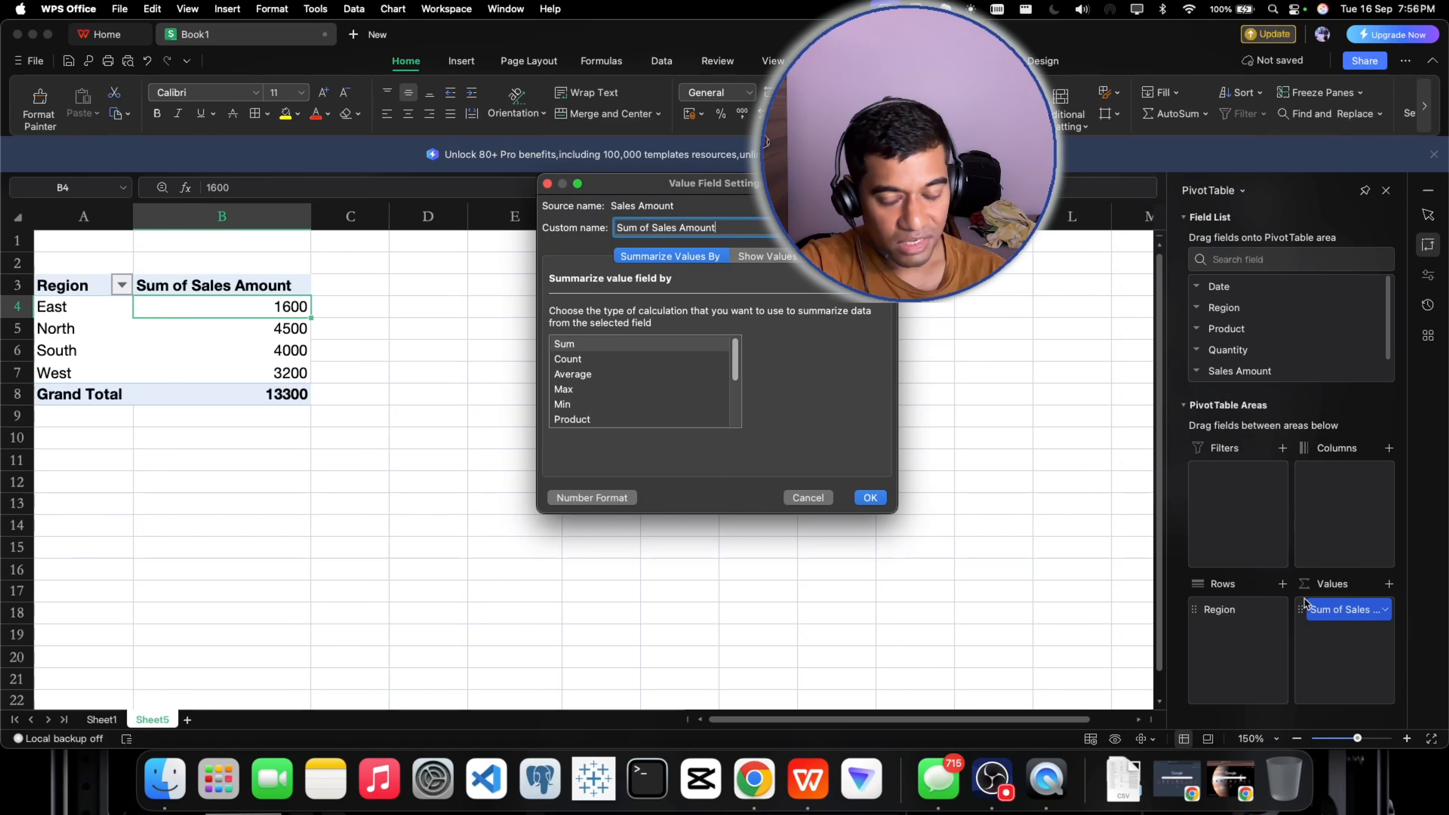
drag(757, 197, 611, 237)
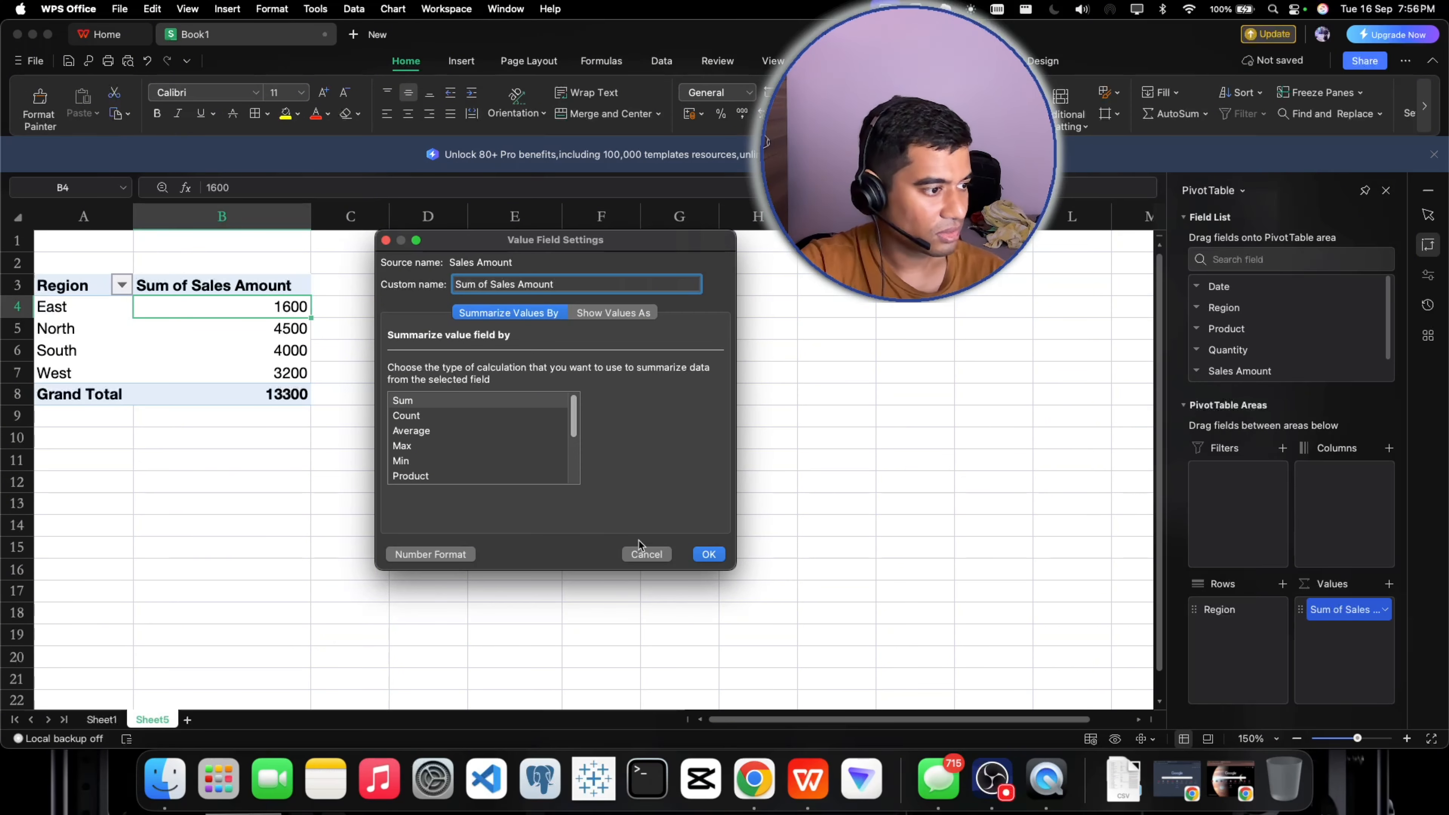
click(646, 554)
Change the PivotTable's Sales Amount value field to summarize by Count instead of Sum
click(1382, 610)
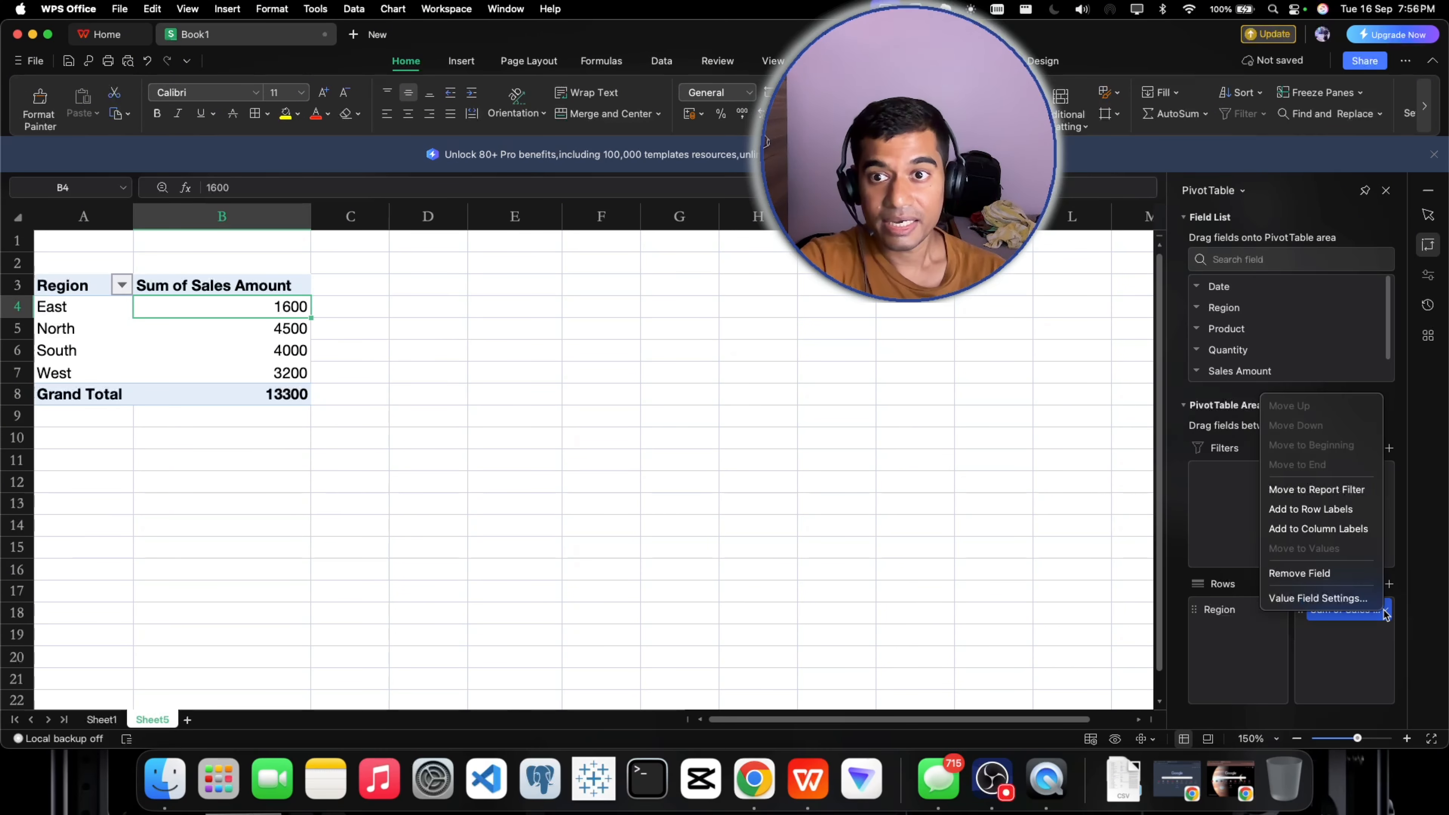
click(1303, 599)
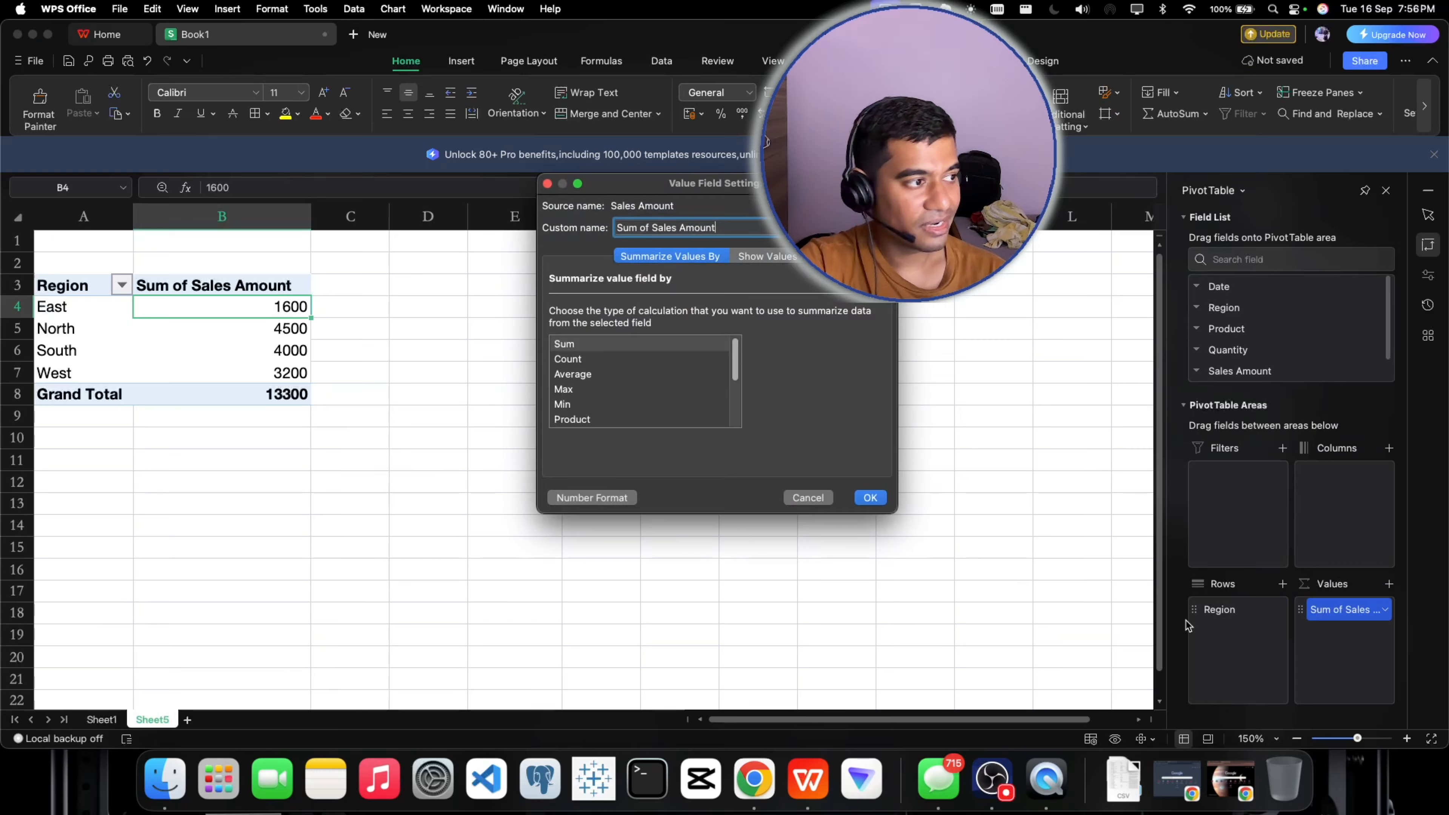
drag(737, 189, 500, 206)
click(349, 378)
click(679, 514)
click(491, 453)
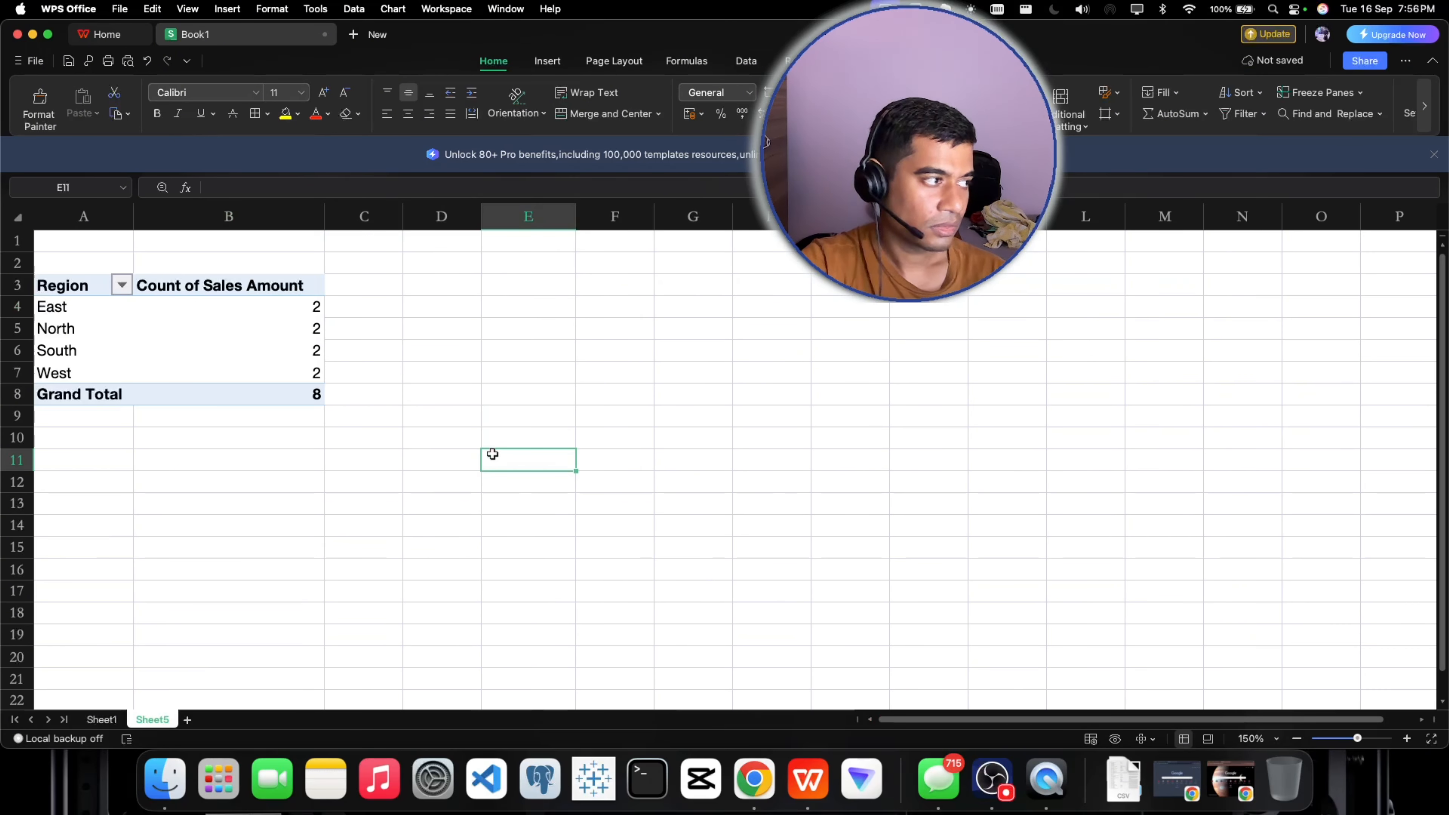
Examine the Count of Sales Amount for East, North, South and West in the PivotTable
click(52, 306)
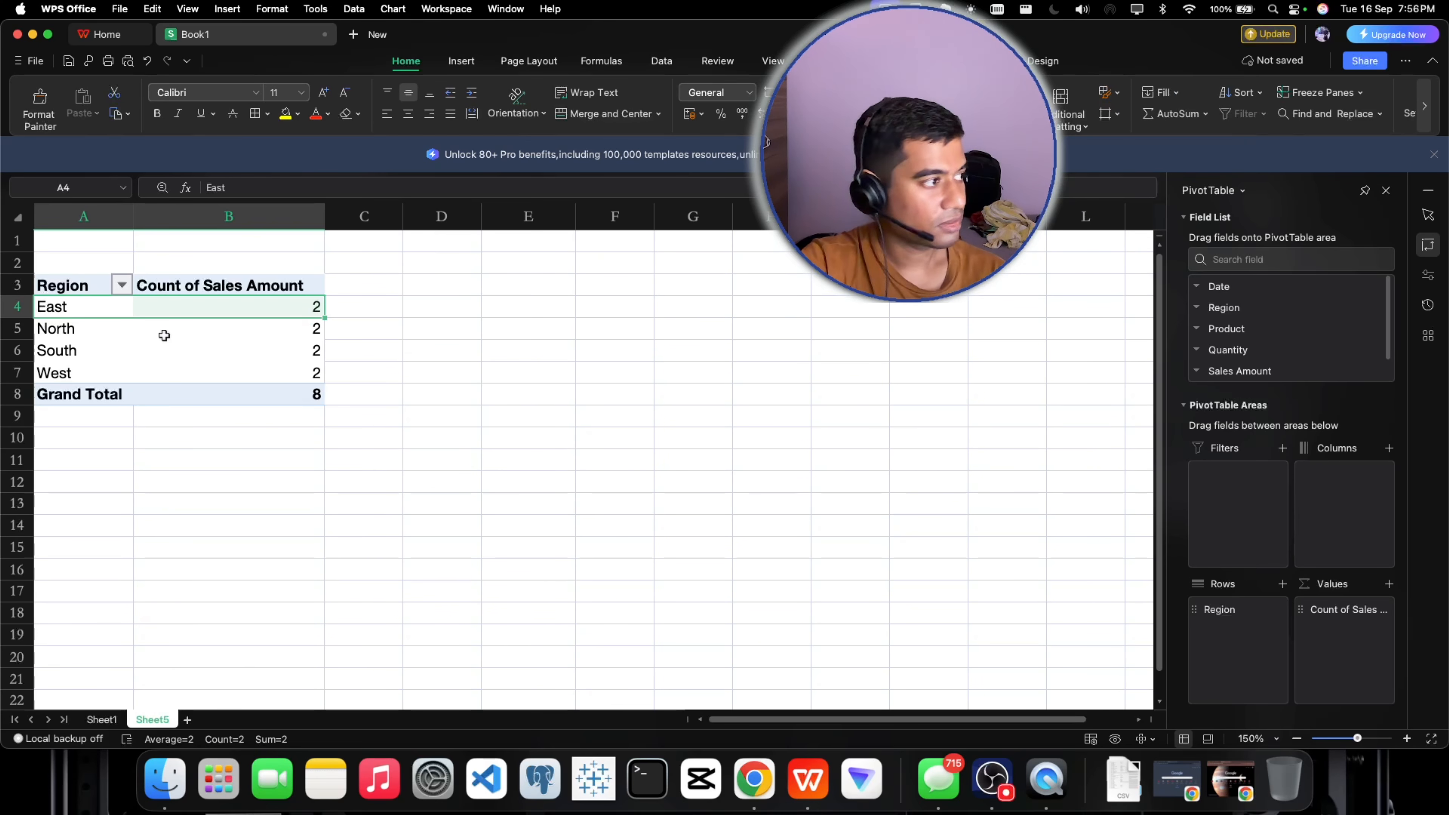
click(74, 333)
click(54, 310)
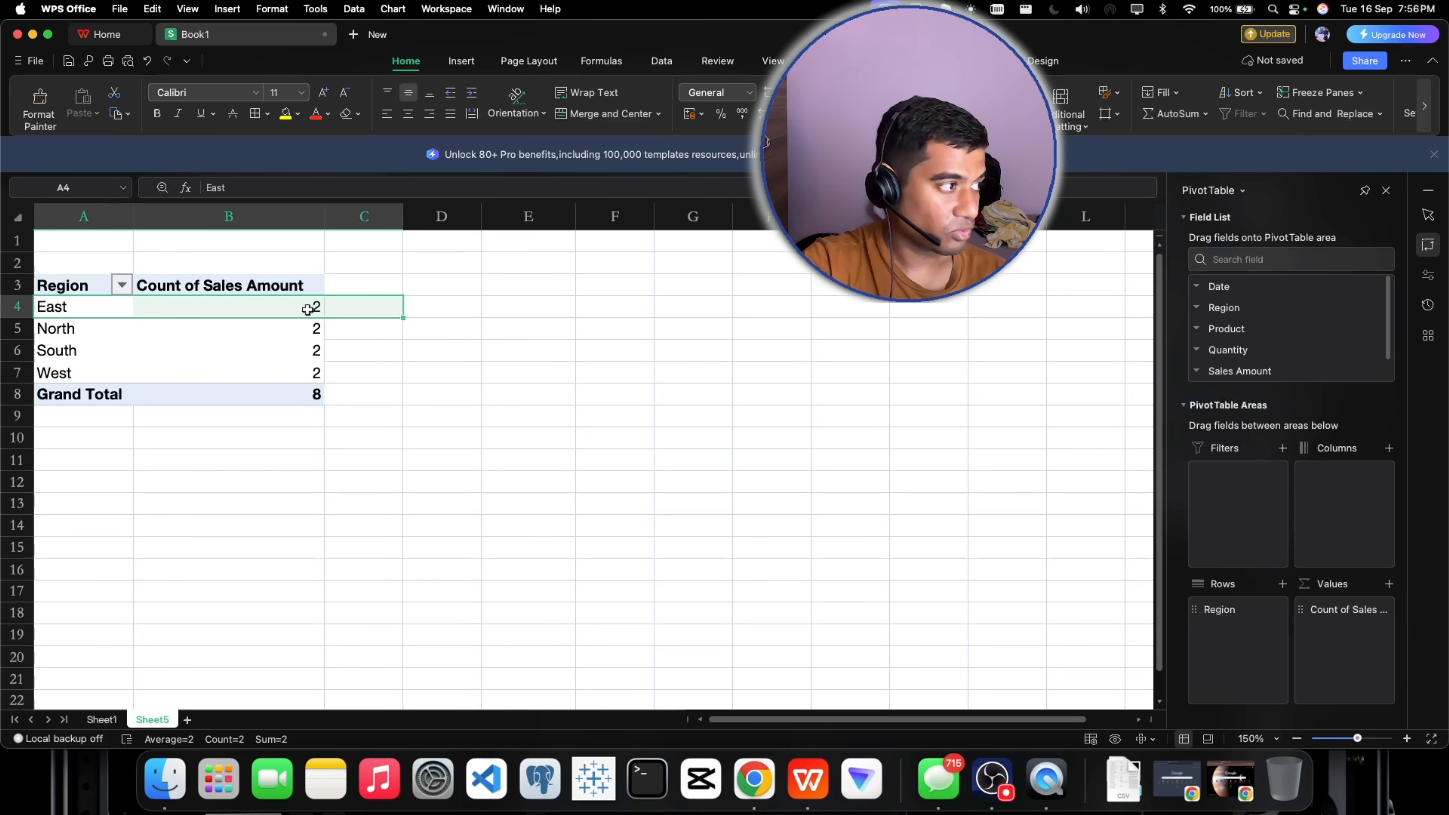
click(59, 335)
click(89, 362)
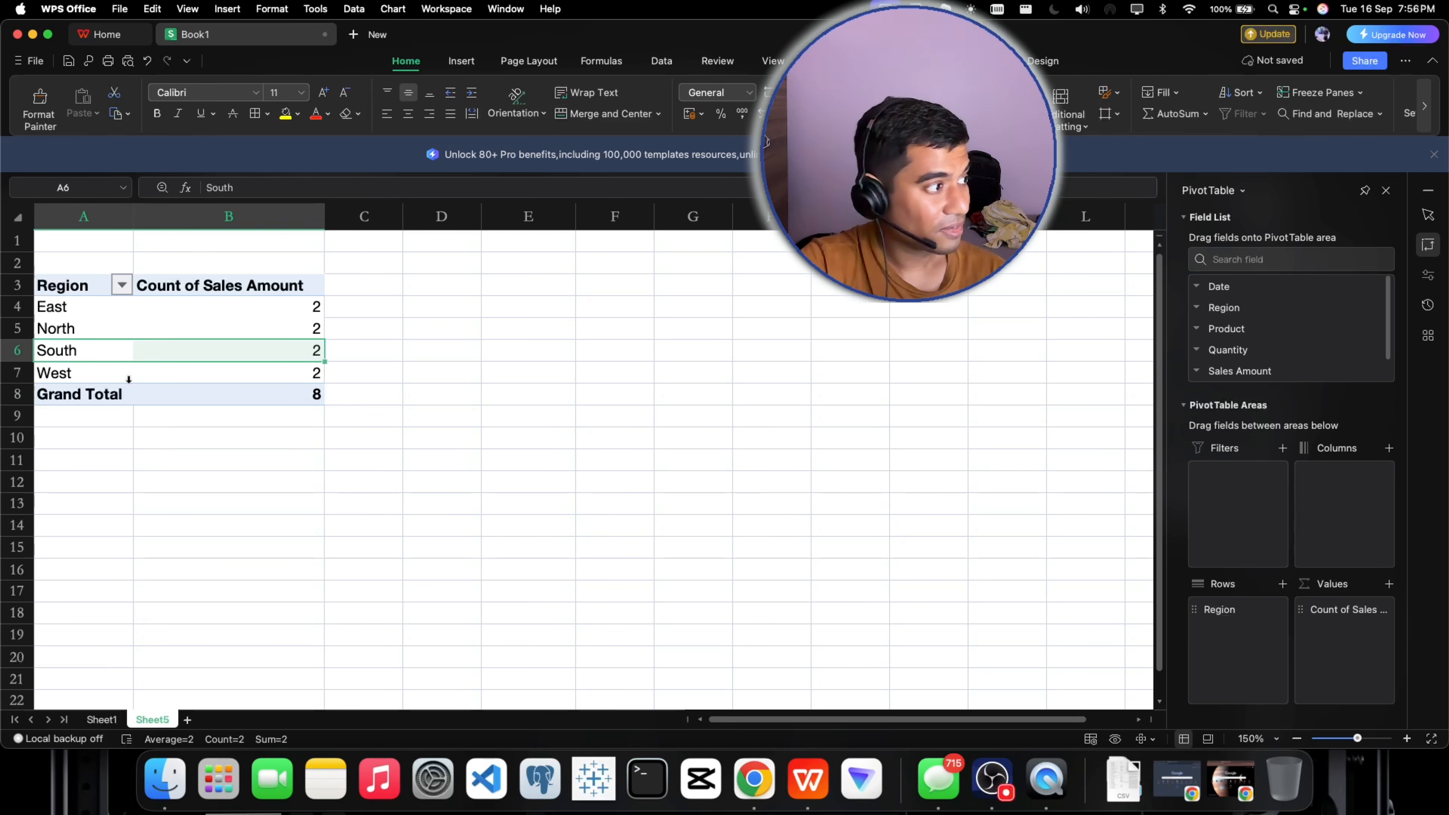
click(151, 374)
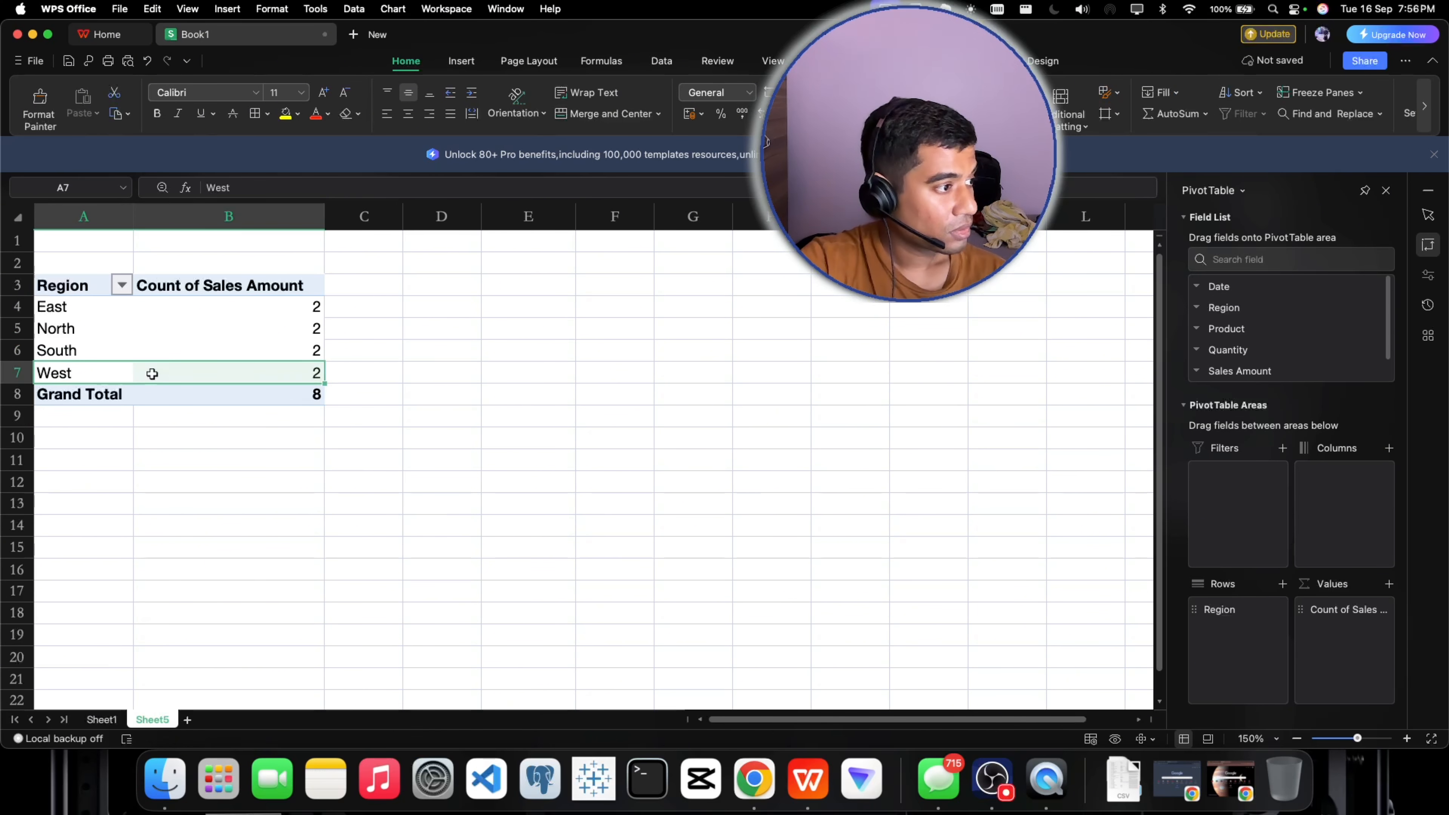
click(199, 285)
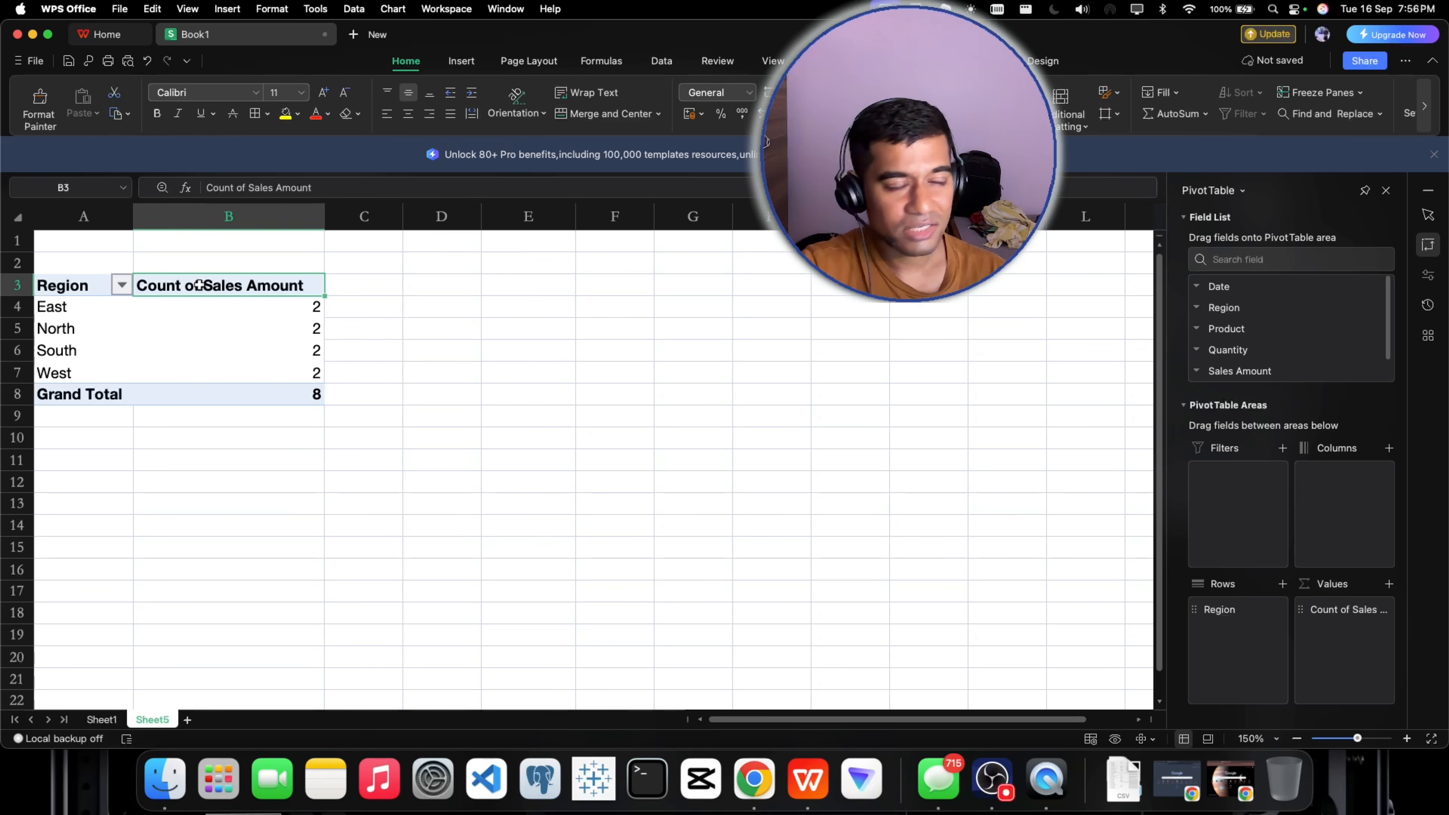
Check how many records each region has in the source table on Sheet1, going through East, North, South and West
click(102, 719)
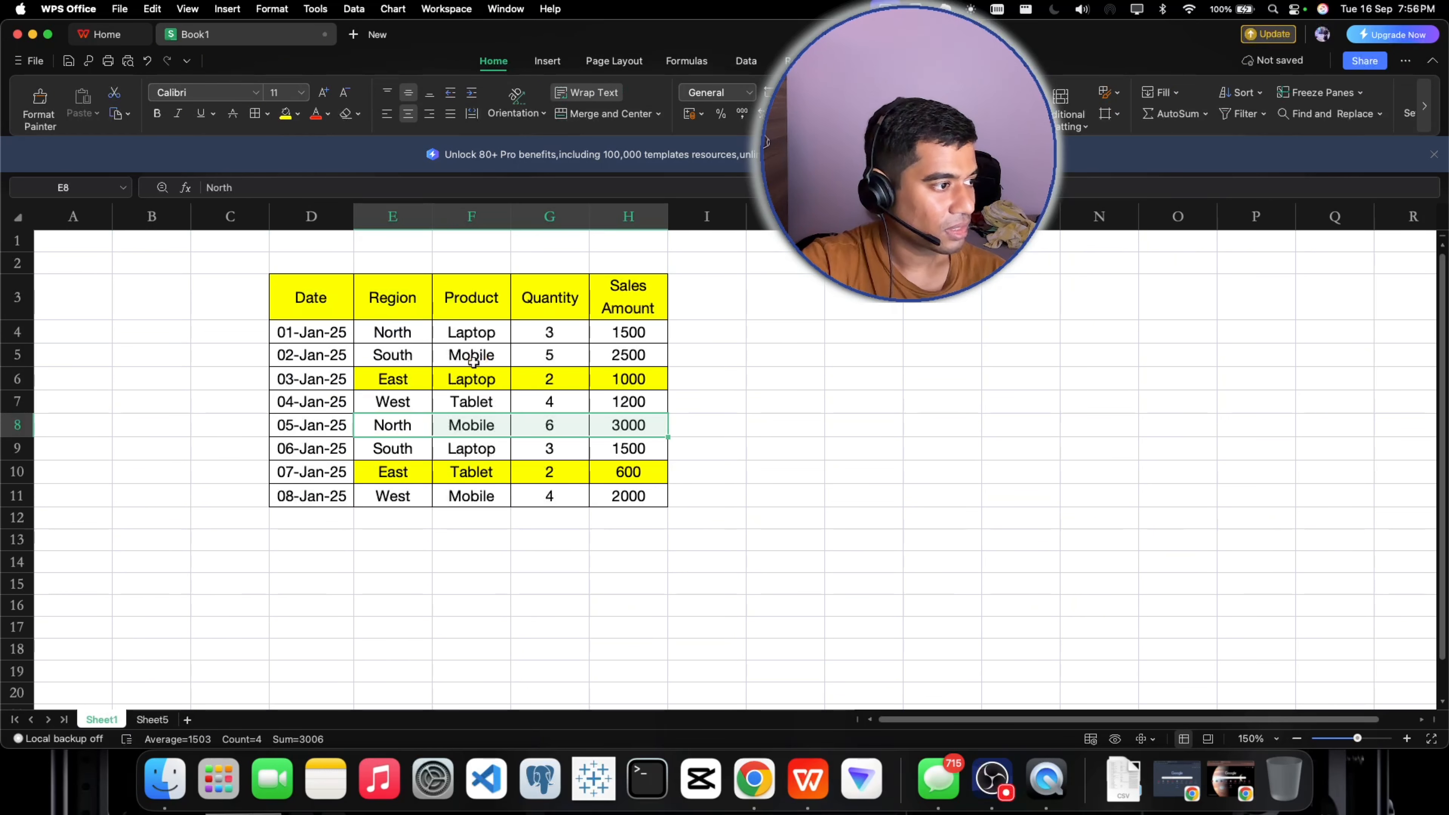
click(484, 381)
click(468, 476)
click(466, 387)
click(637, 382)
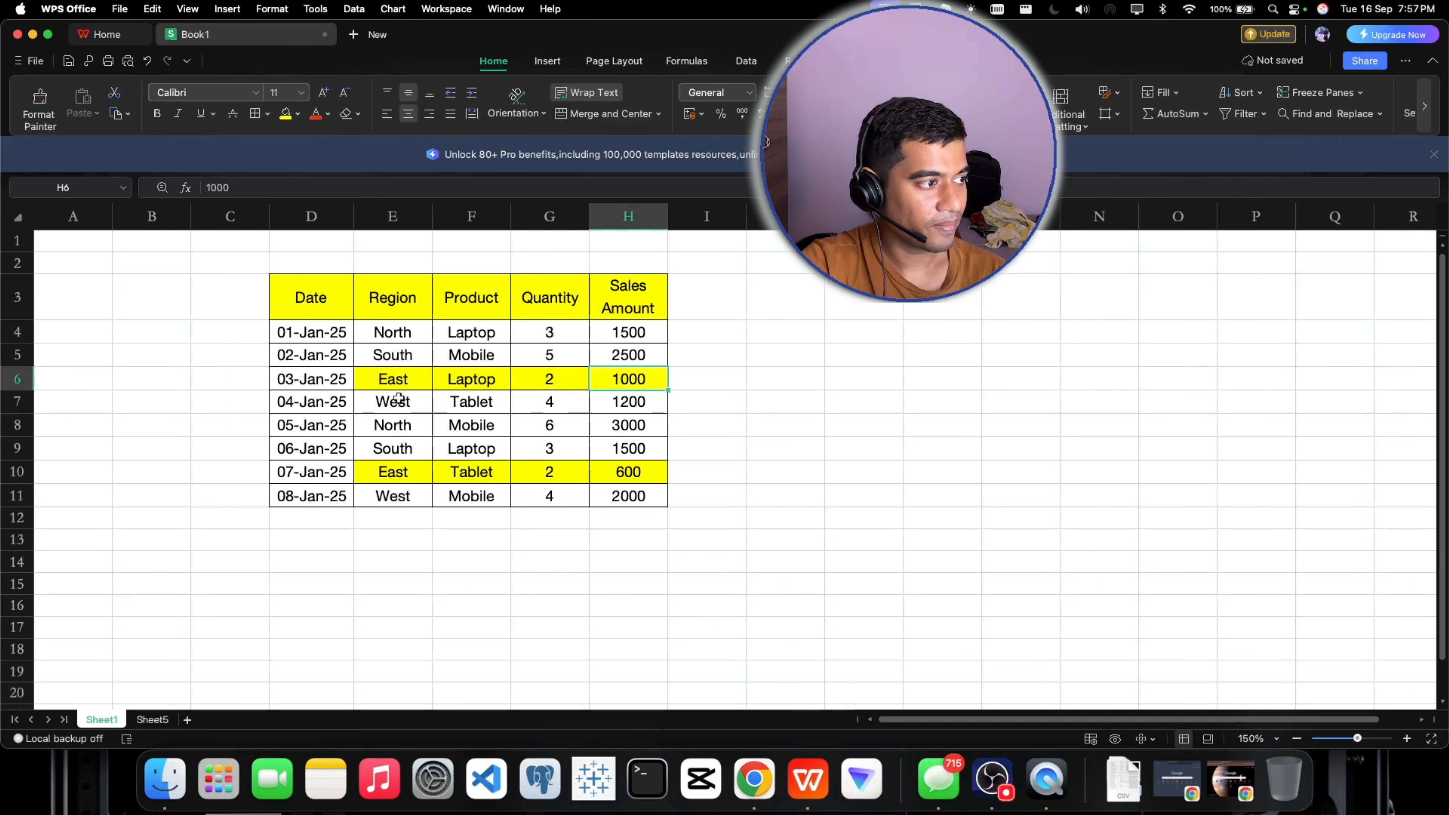
drag(389, 332, 625, 325)
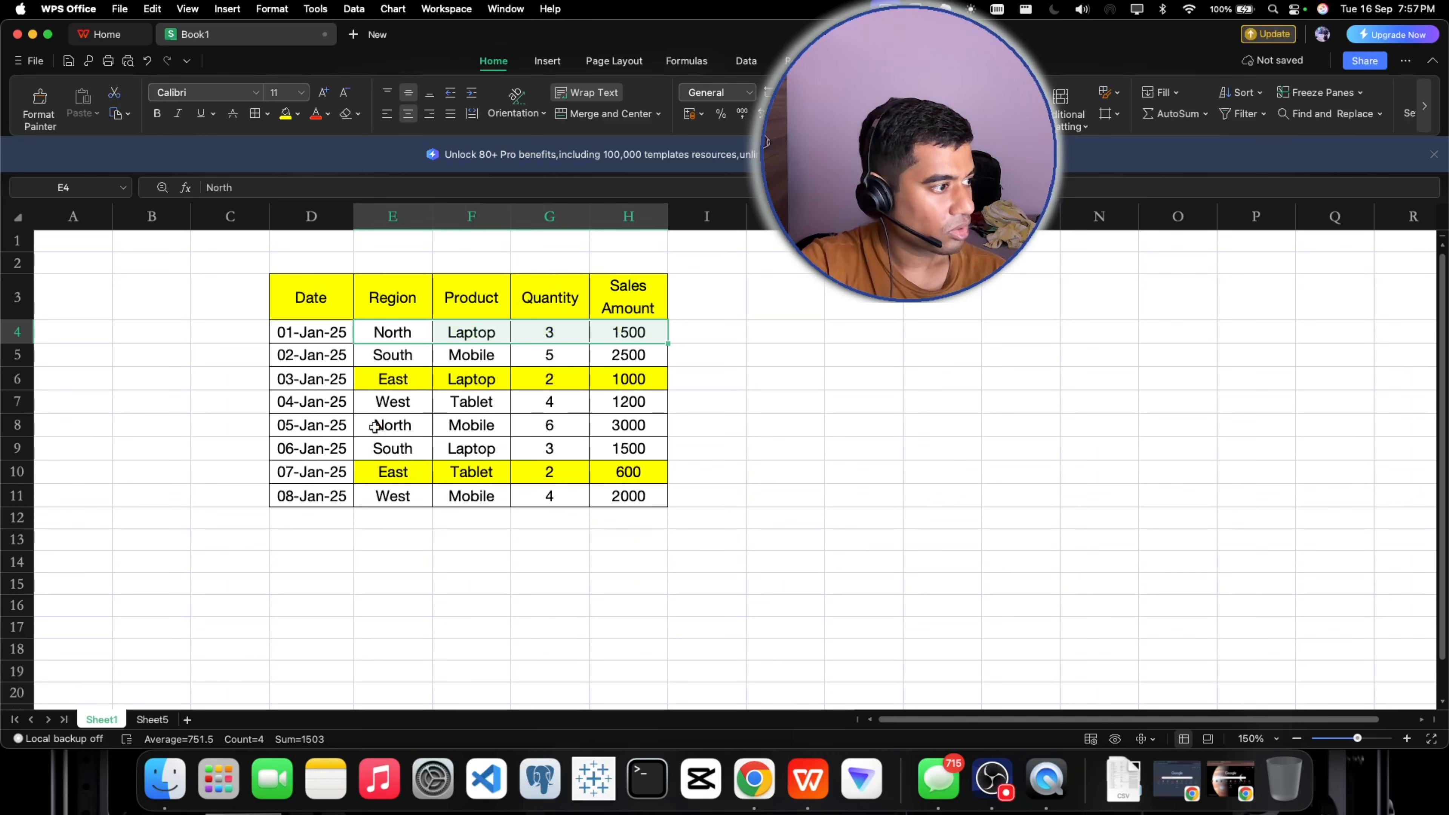
drag(375, 428, 543, 425)
drag(387, 358, 624, 360)
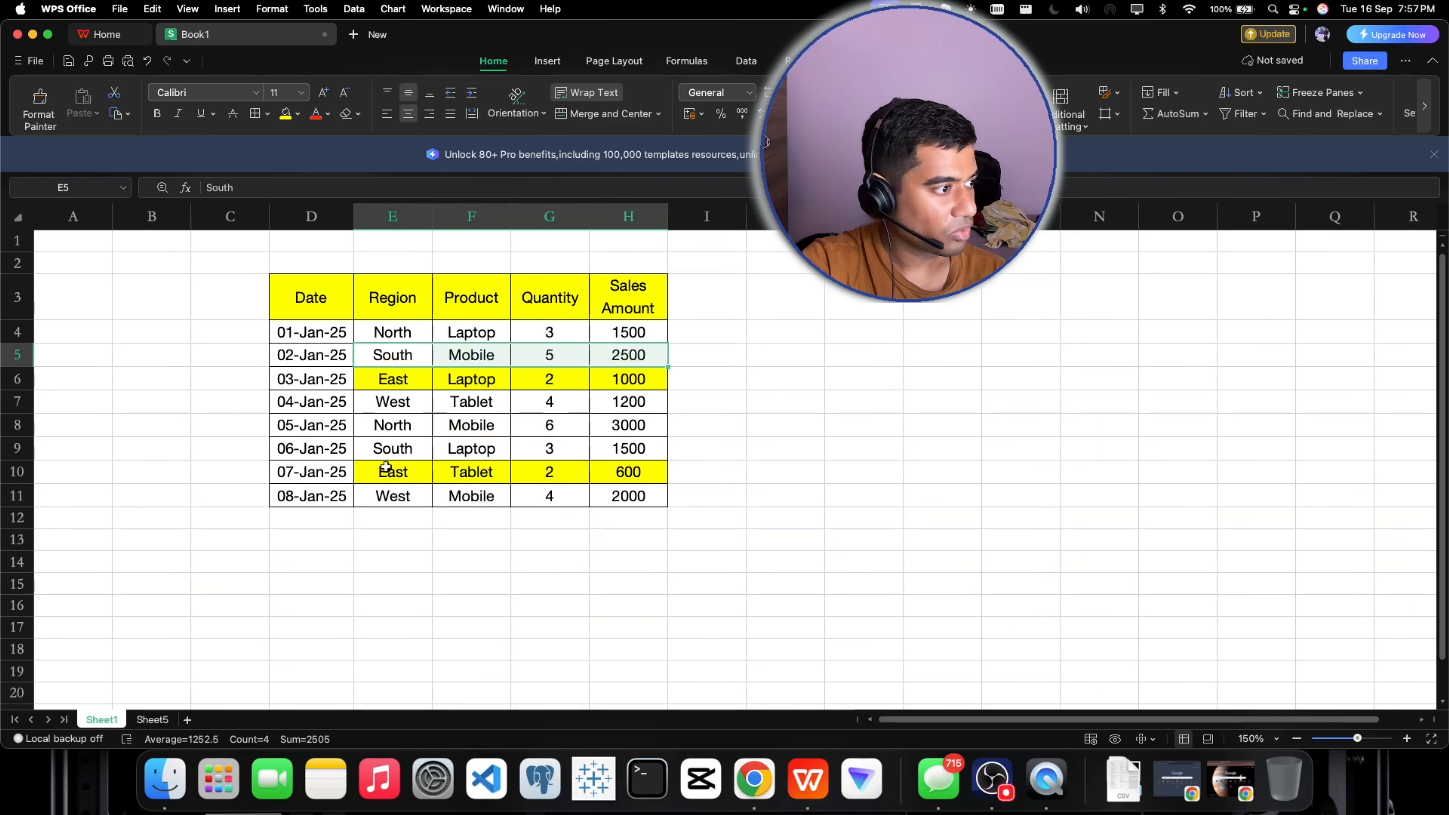
drag(392, 450, 627, 443)
drag(383, 403, 645, 397)
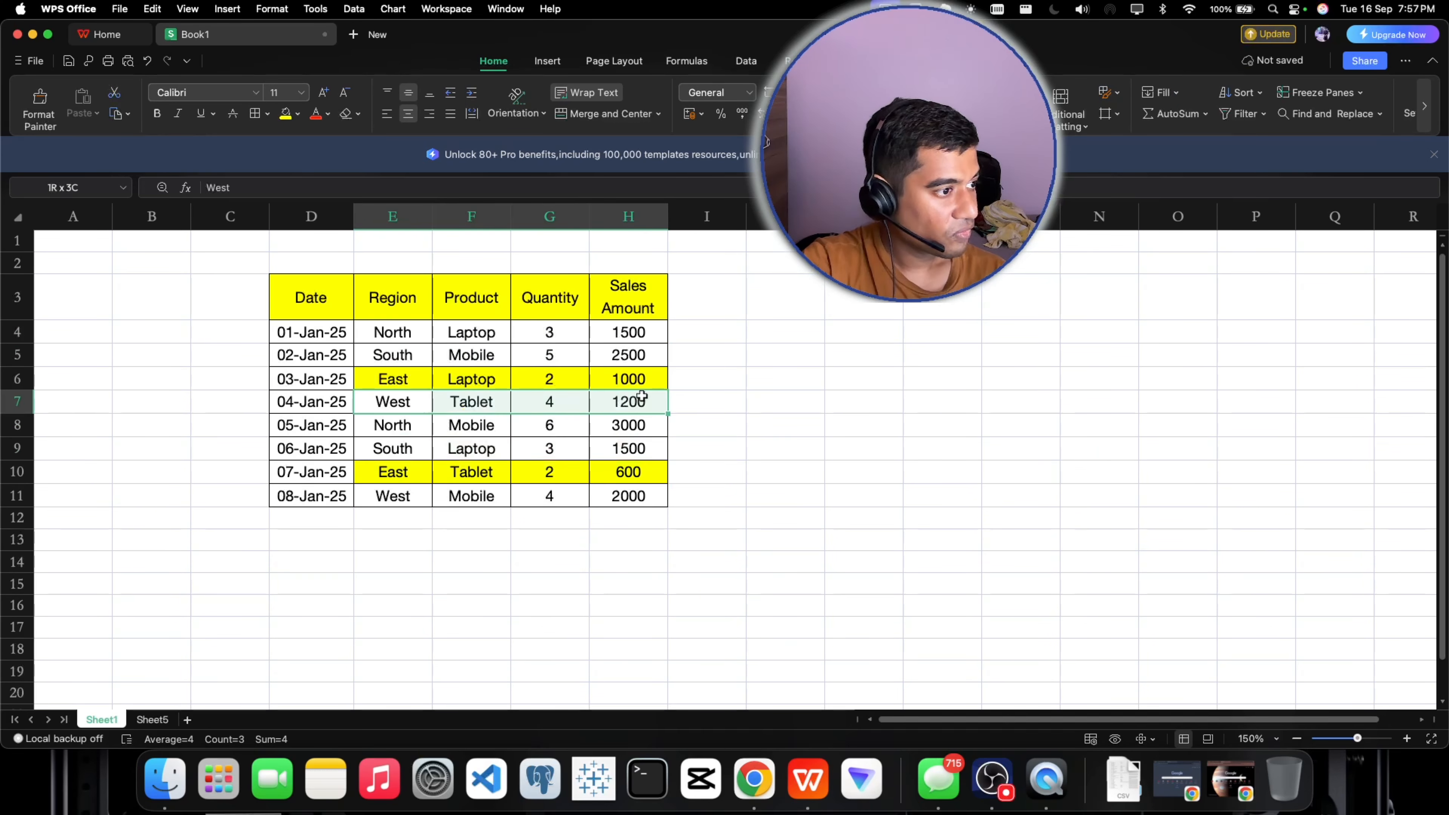
drag(388, 496, 603, 481)
click(580, 556)
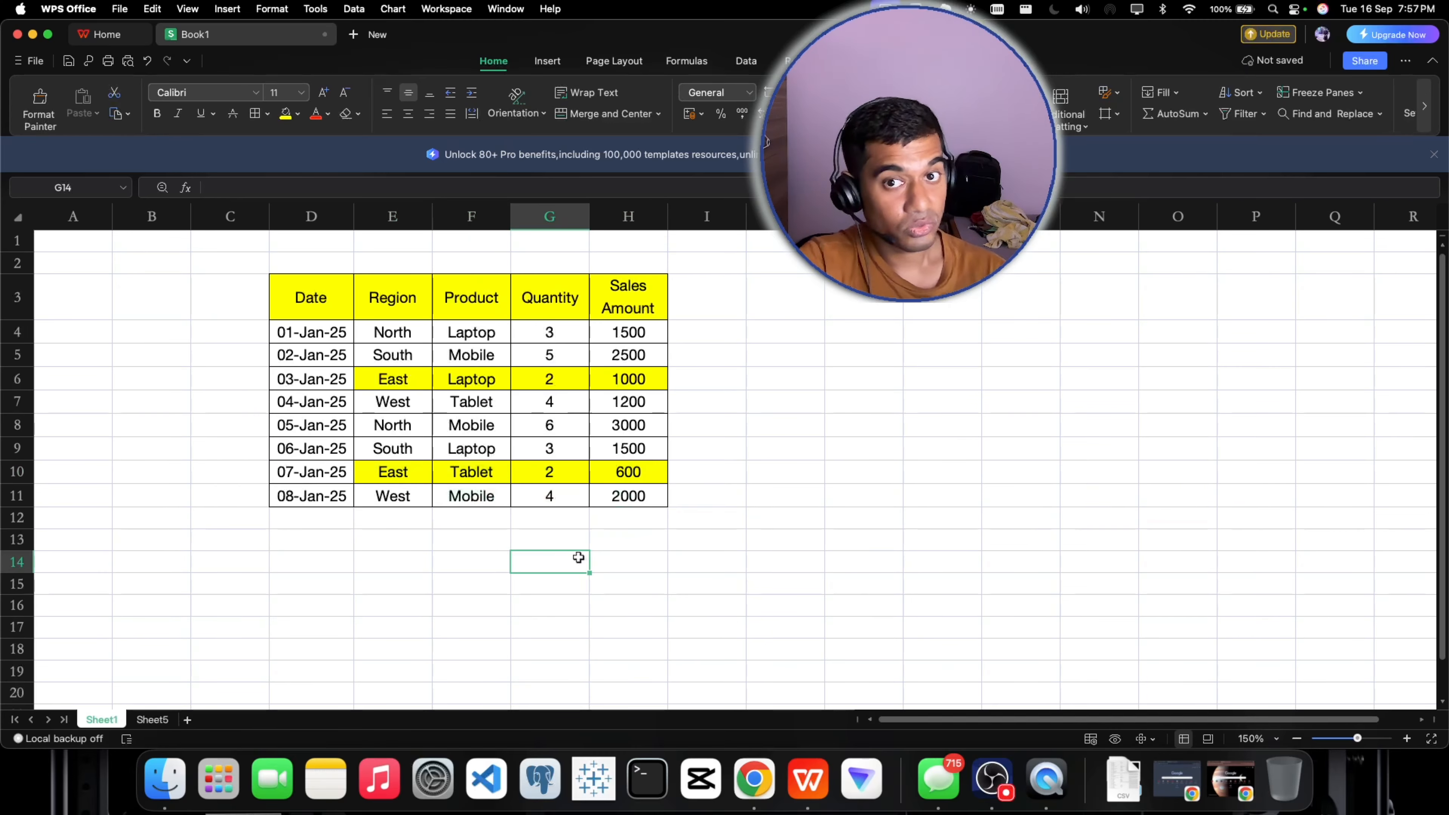
Return to the PivotTable on Sheet5 and review its Count of Sales Amount column against the source records
click(143, 722)
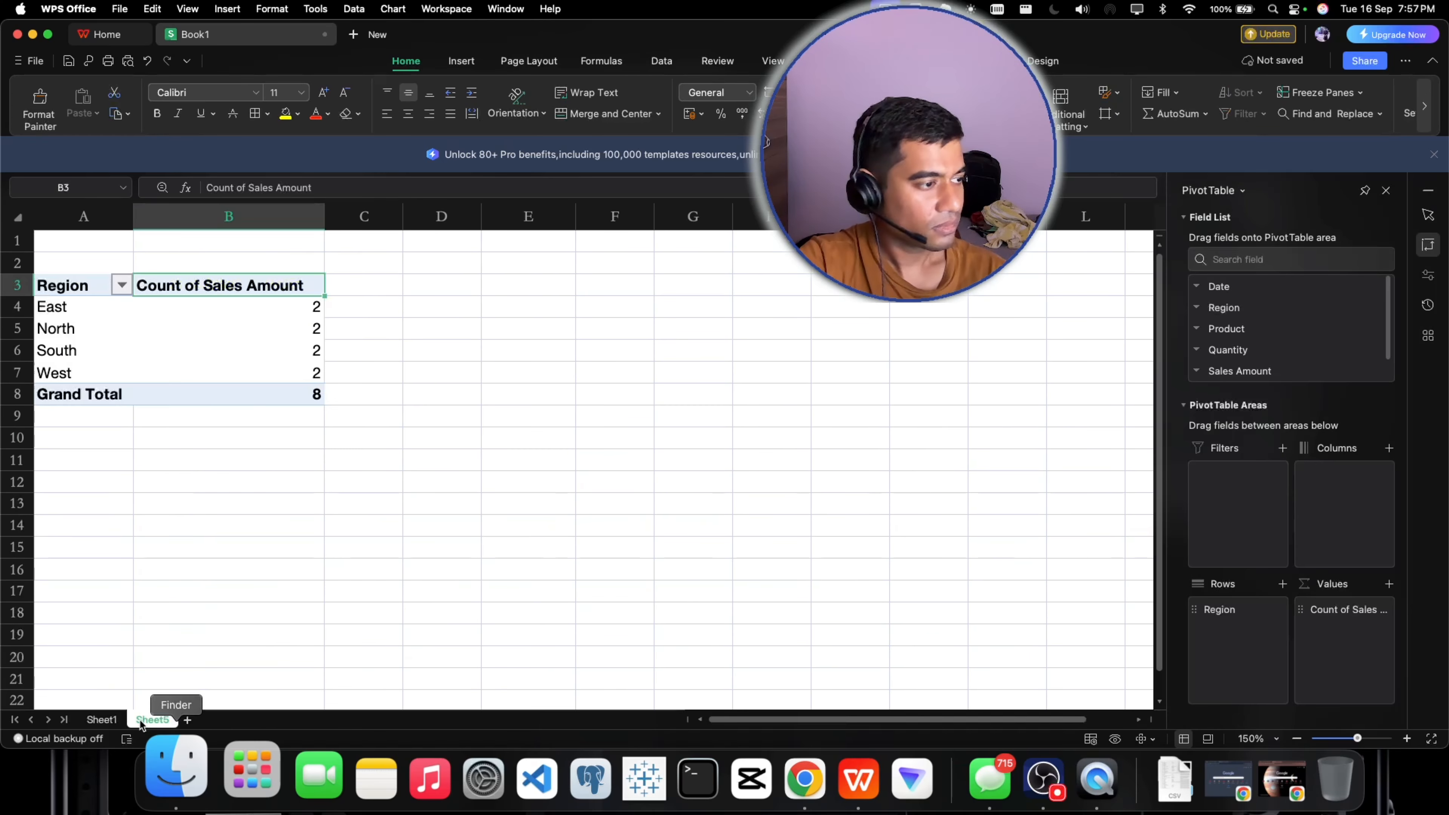
click(391, 527)
click(378, 503)
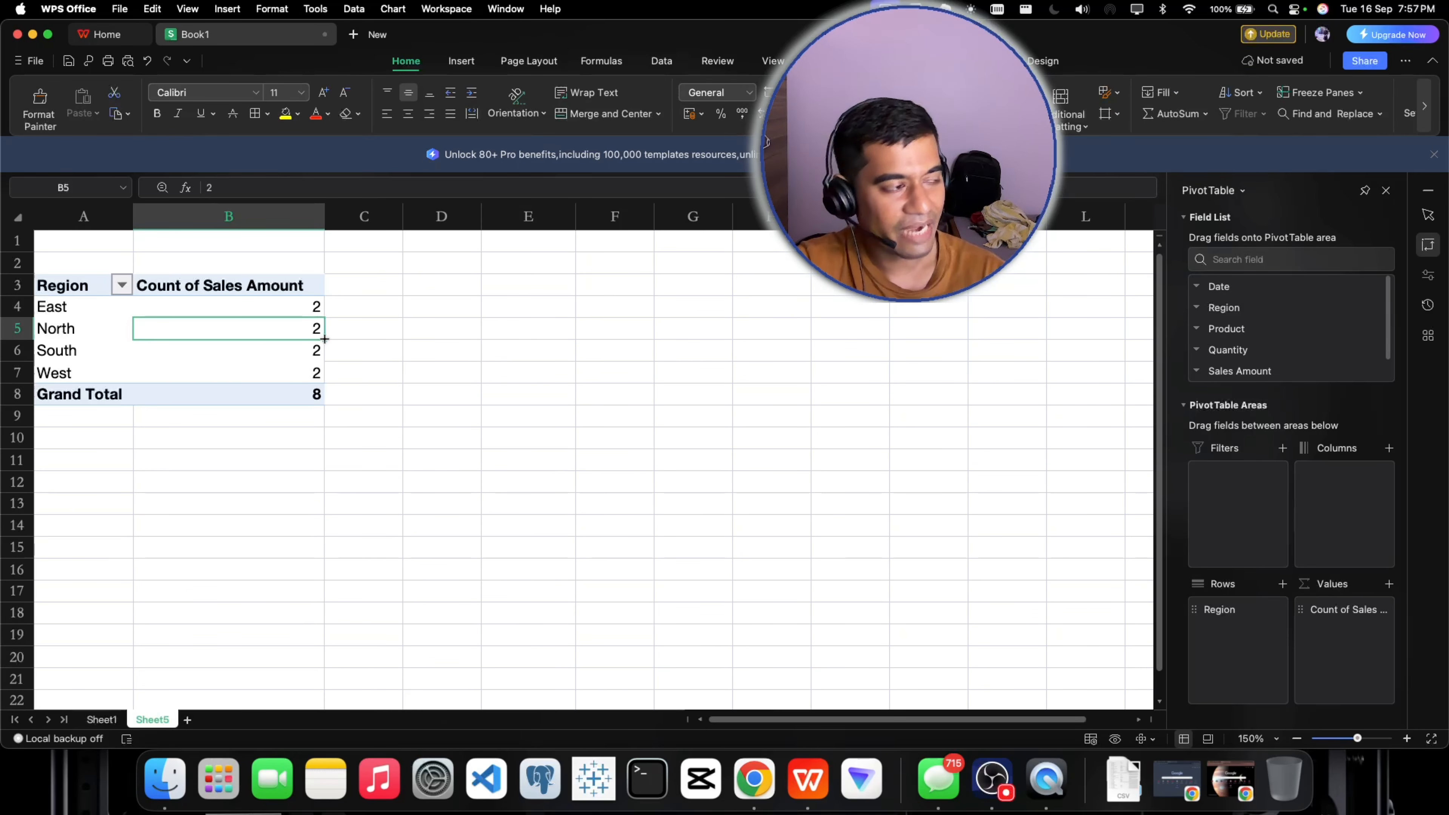
drag(231, 285, 311, 394)
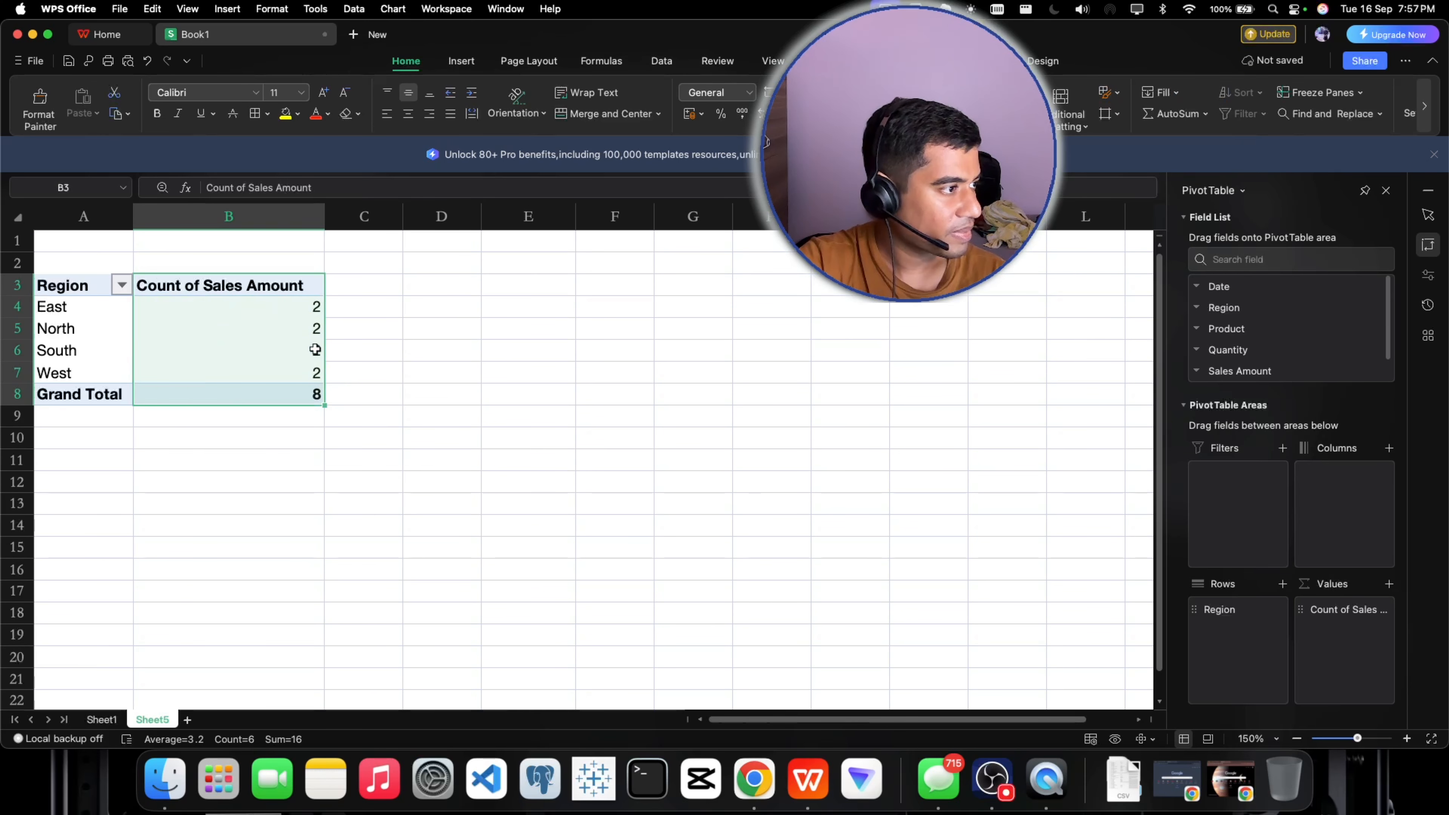
click(349, 292)
drag(349, 292, 349, 388)
click(243, 348)
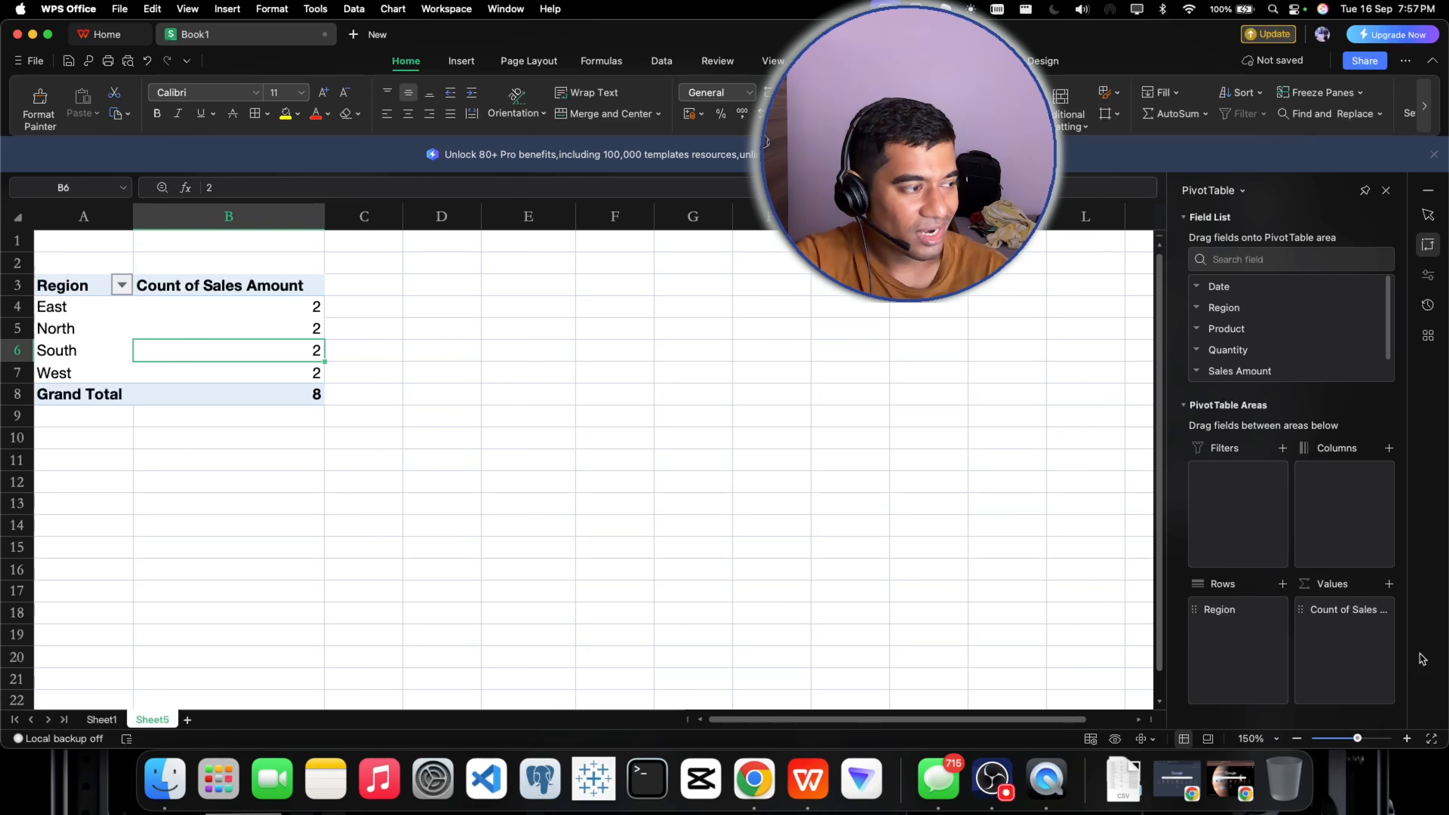
click(1384, 609)
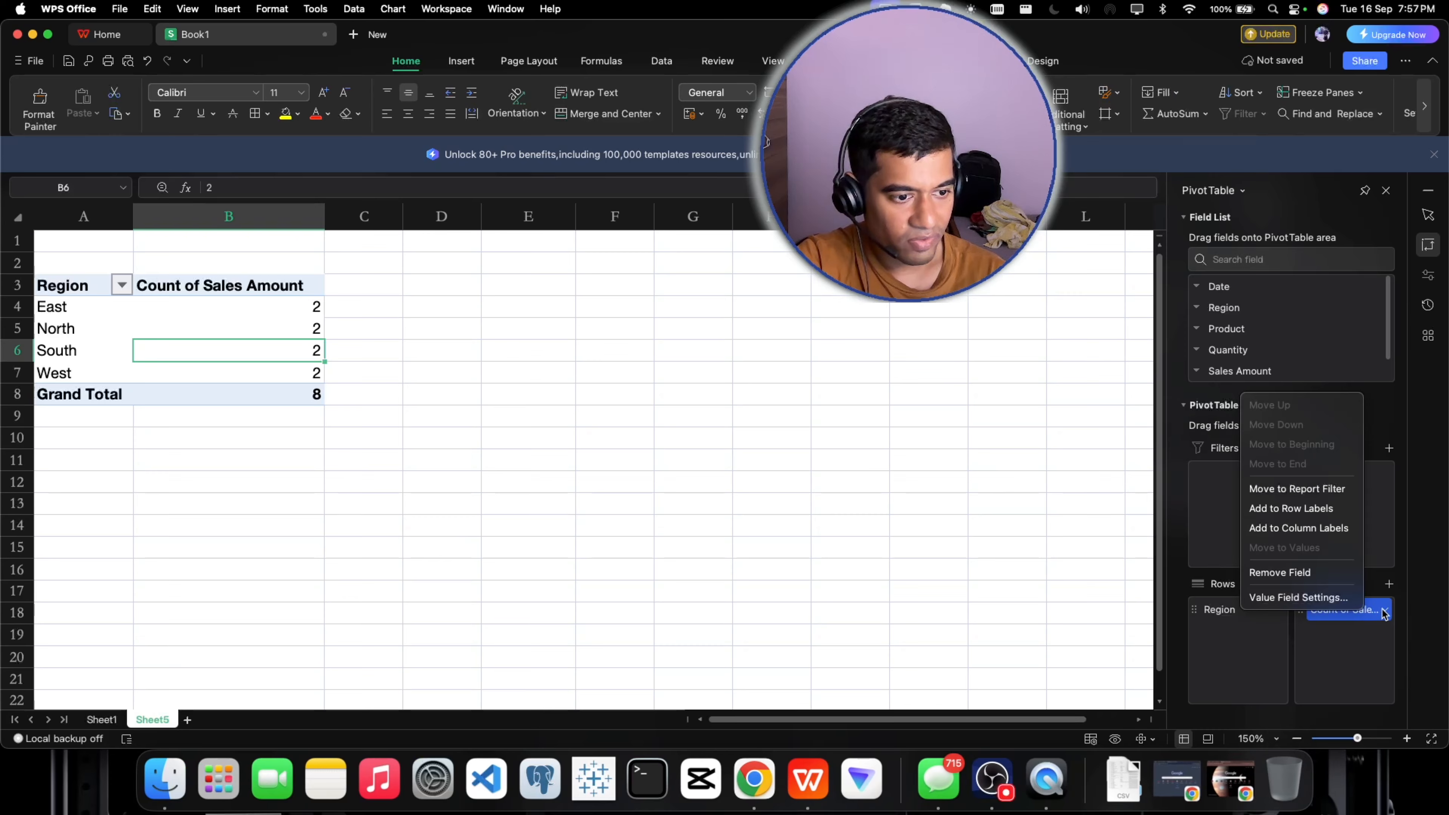
click(1284, 600)
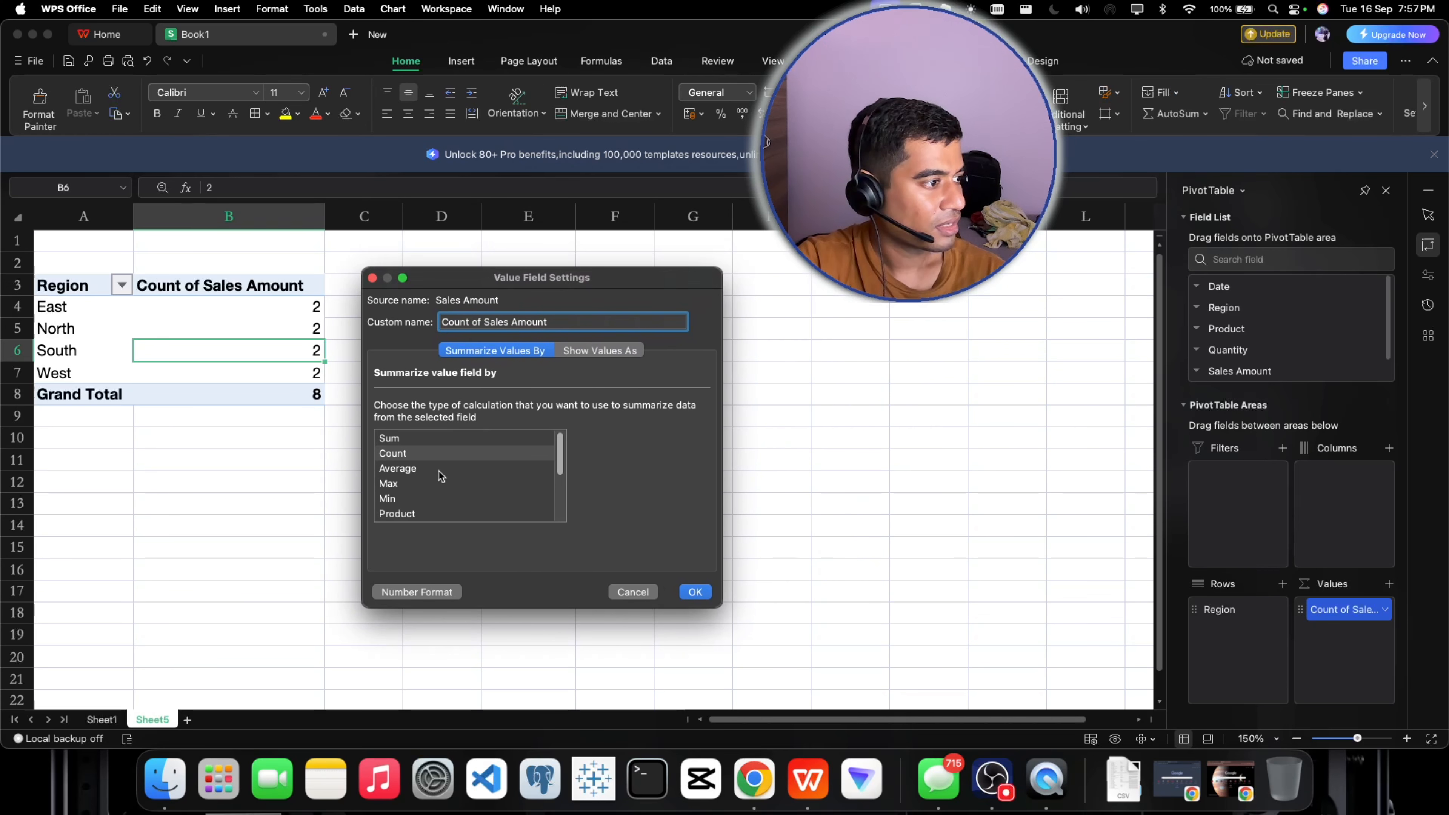
click(692, 592)
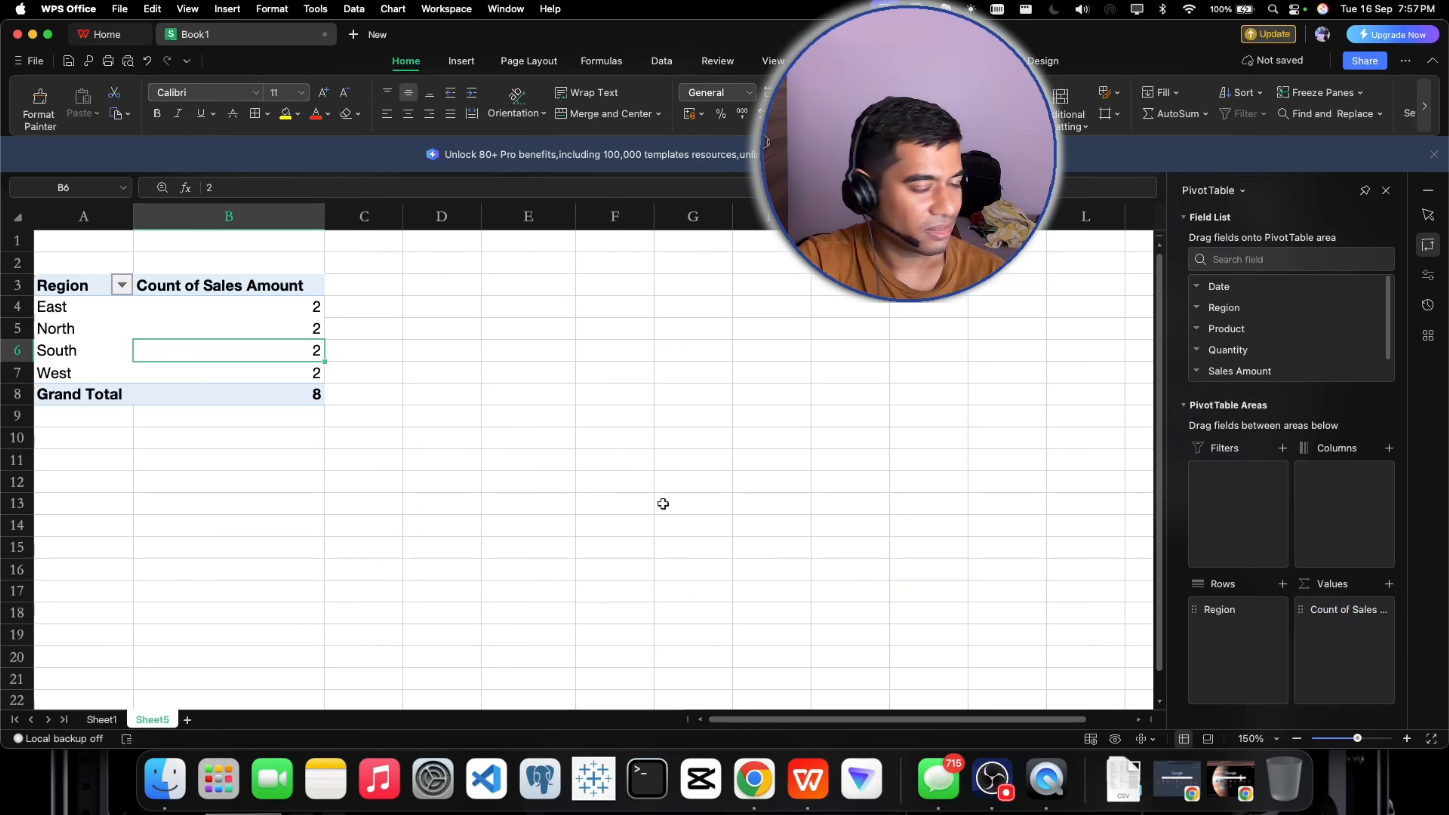
click(1322, 612)
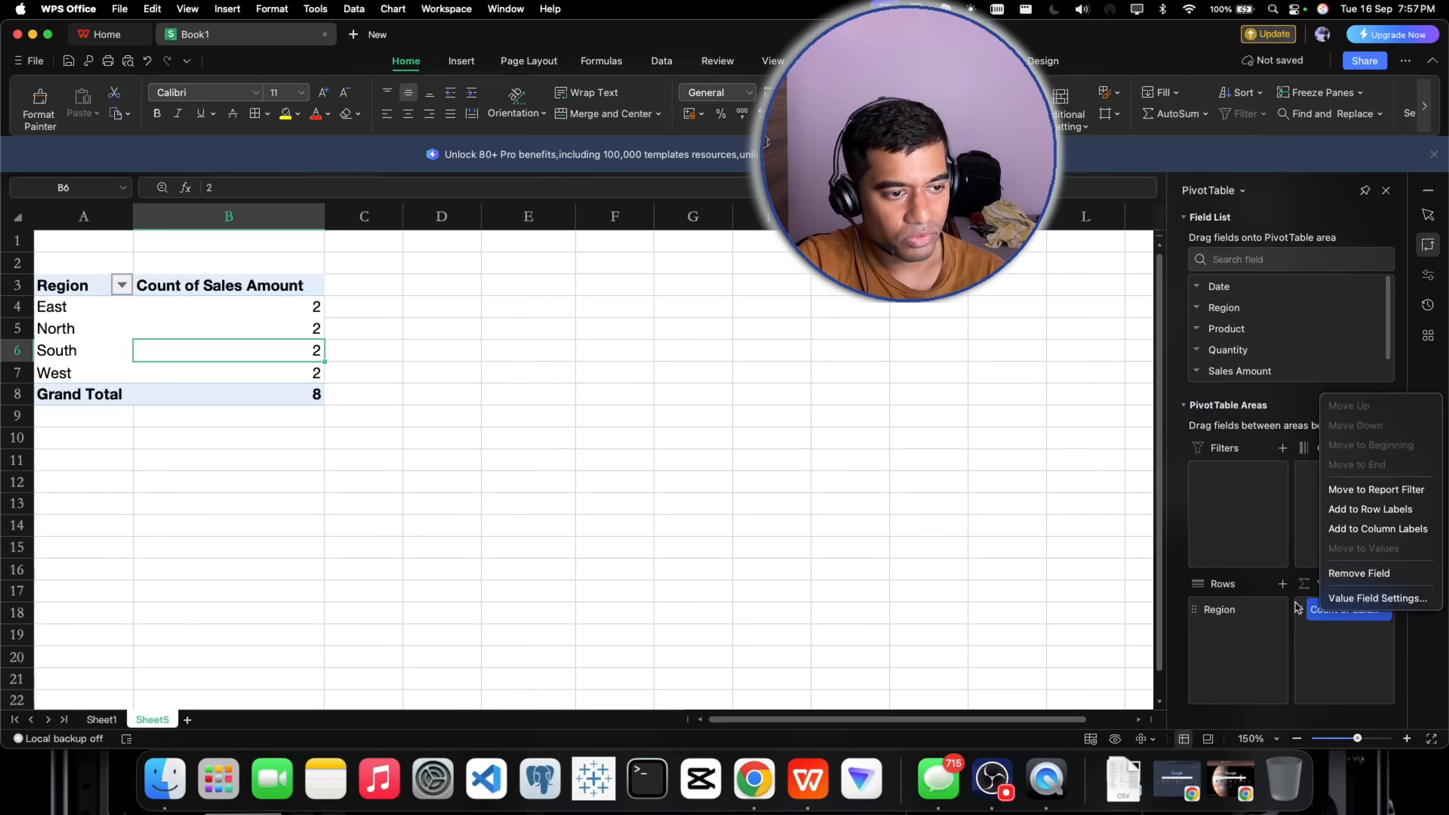
Add Sales Amount to the PivotTable values a second time, as a sum alongside the count
click(1225, 377)
scroll(1226, 377, down, 1)
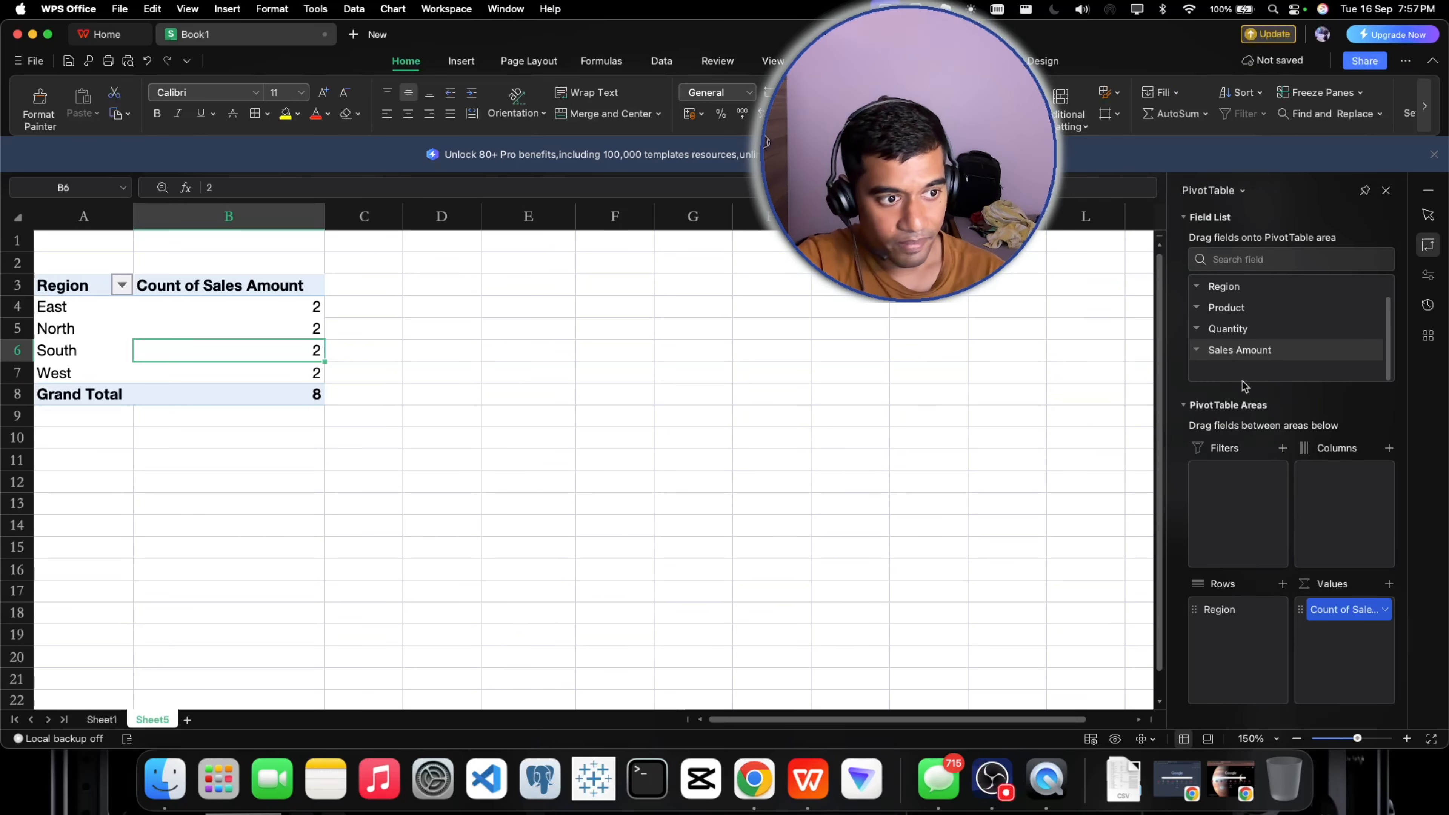
drag(1233, 365, 1341, 636)
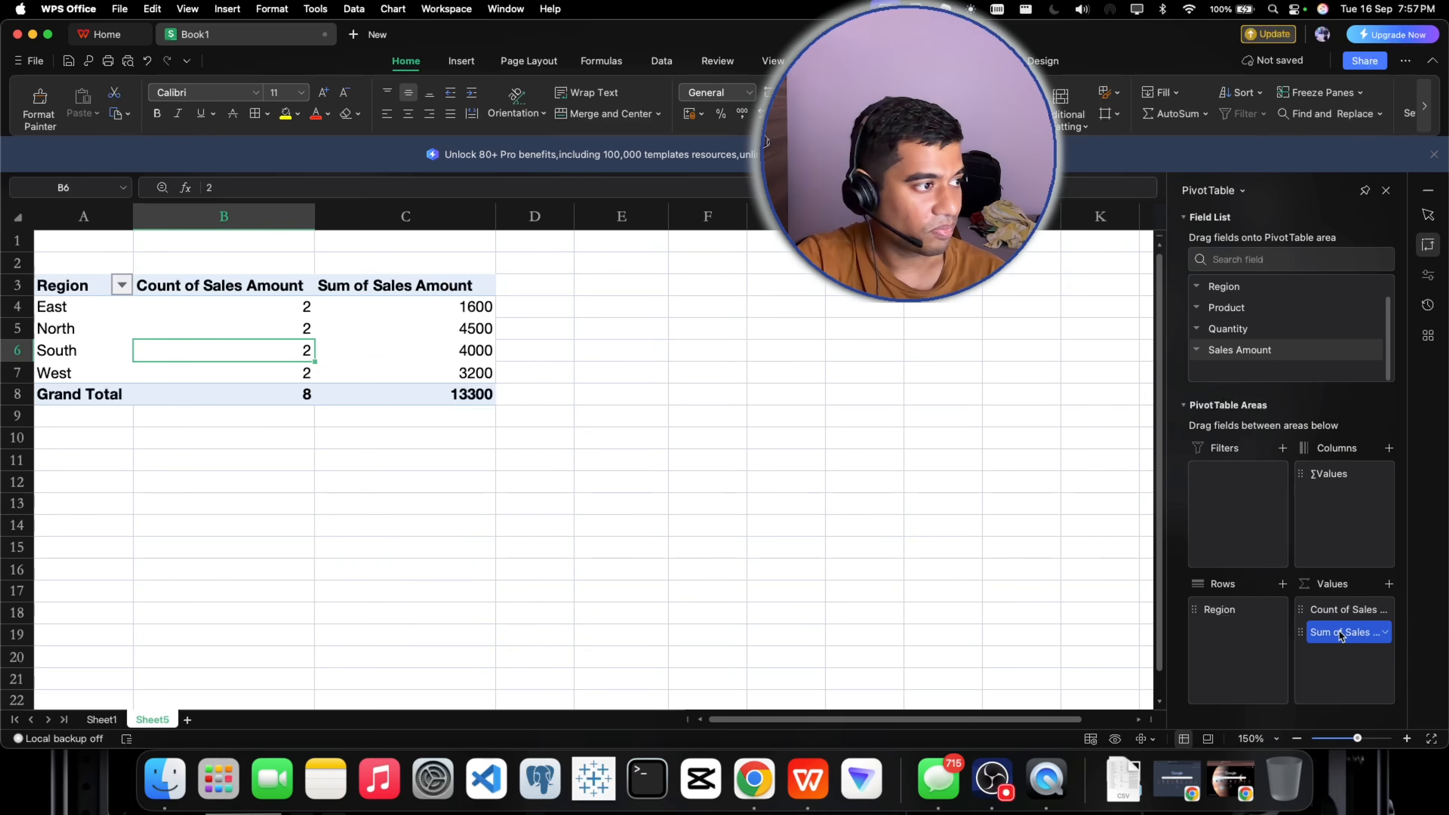
click(1349, 612)
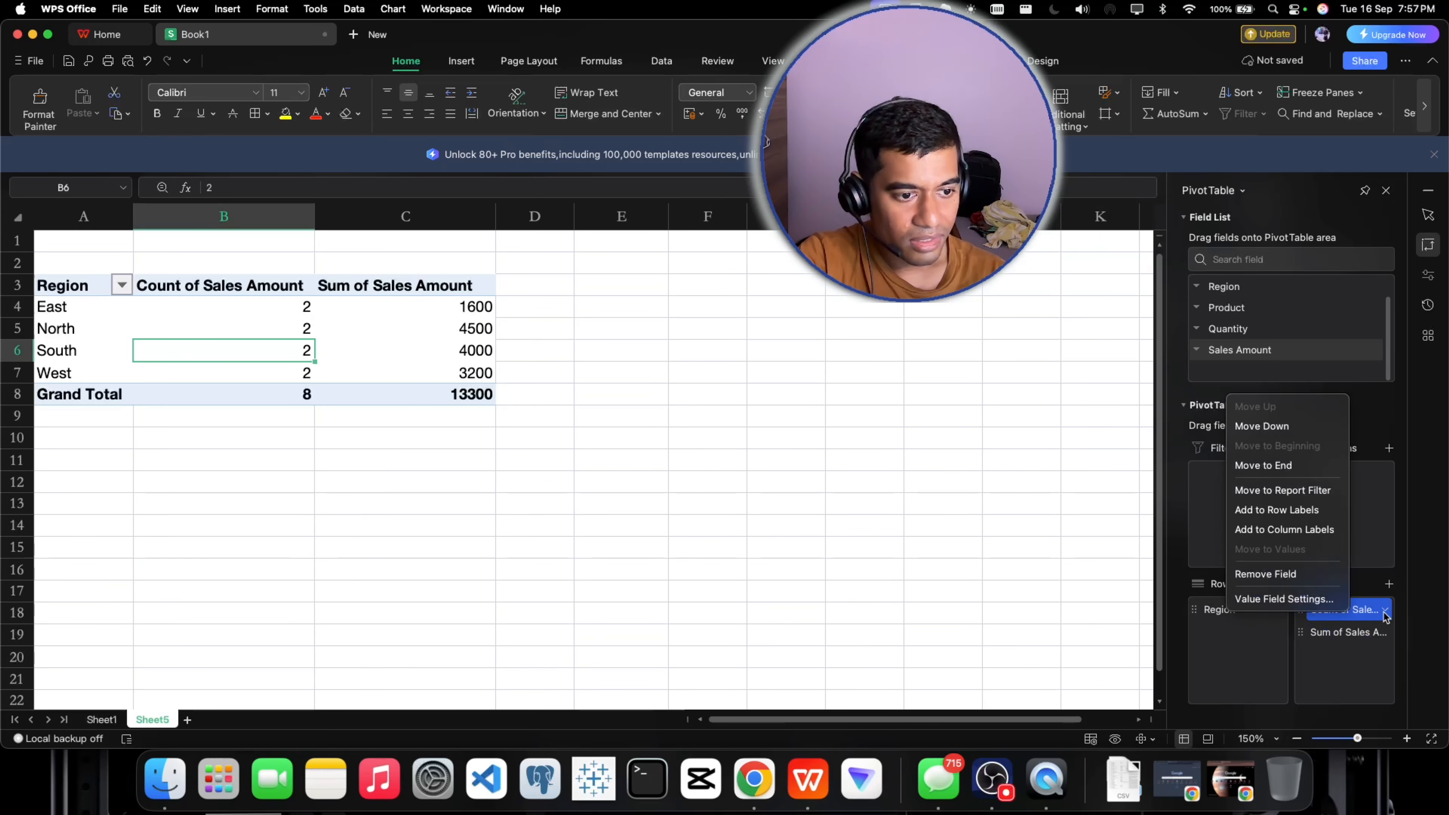
click(1360, 627)
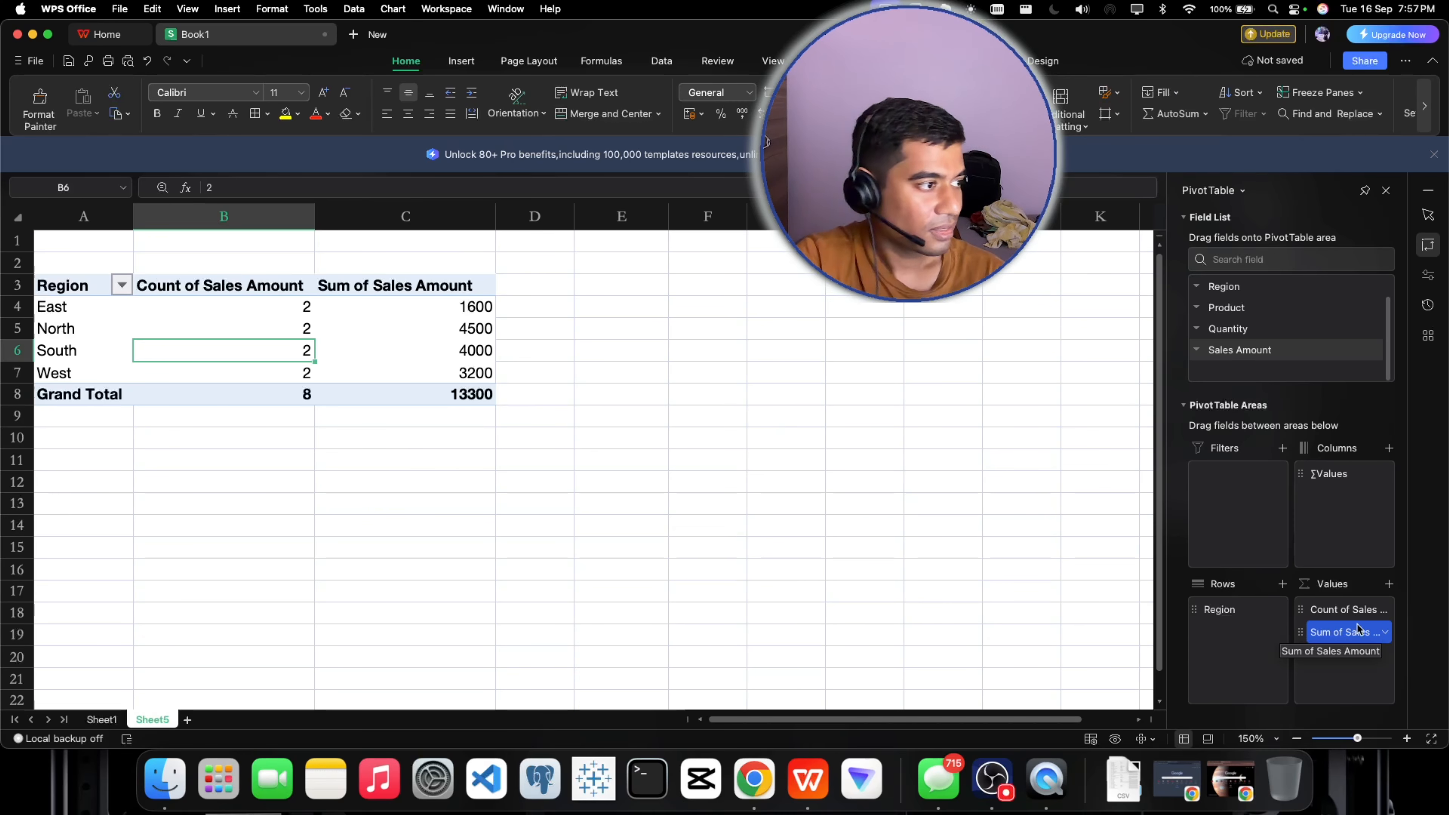
click(460, 62)
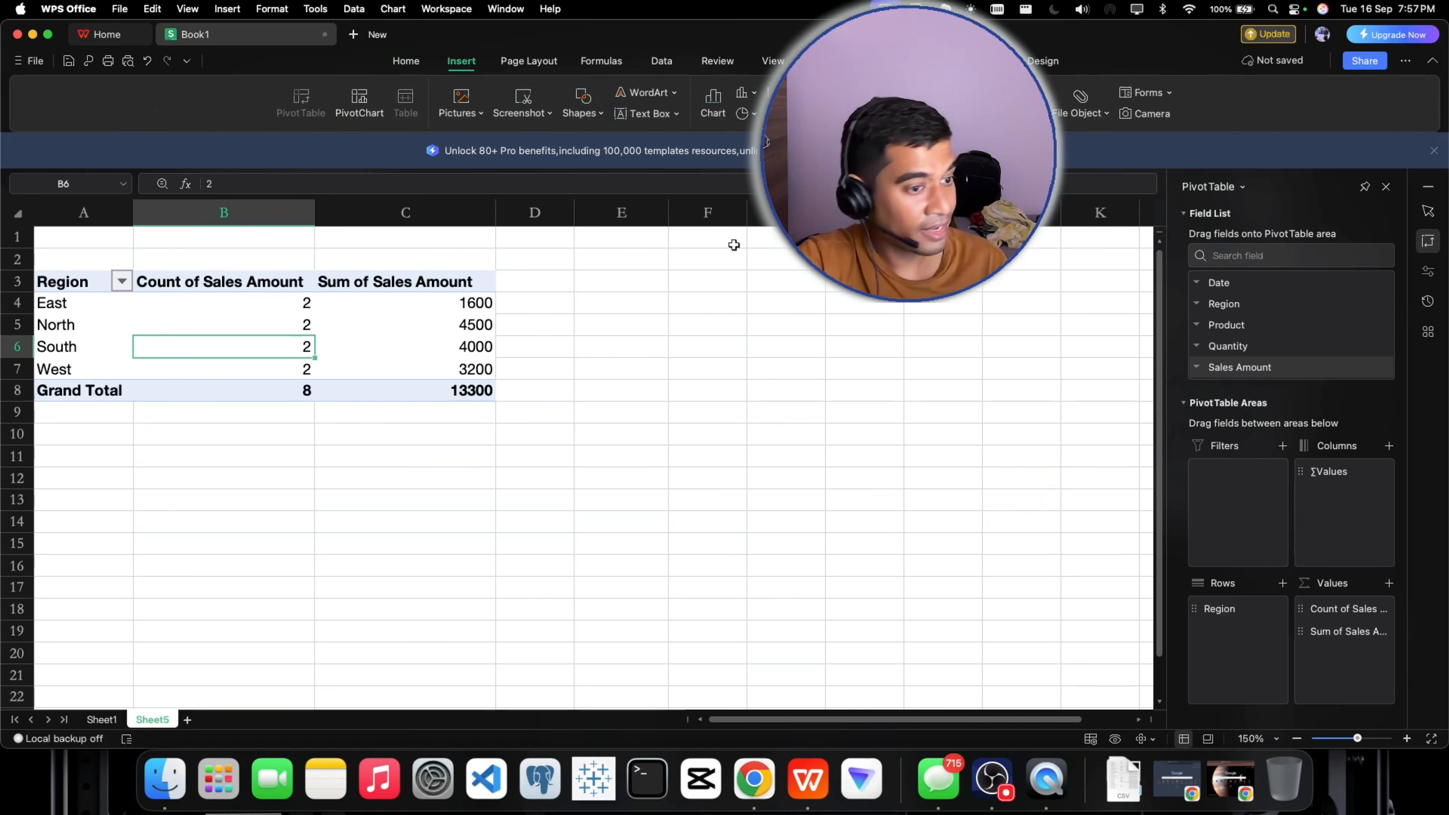
click(1385, 608)
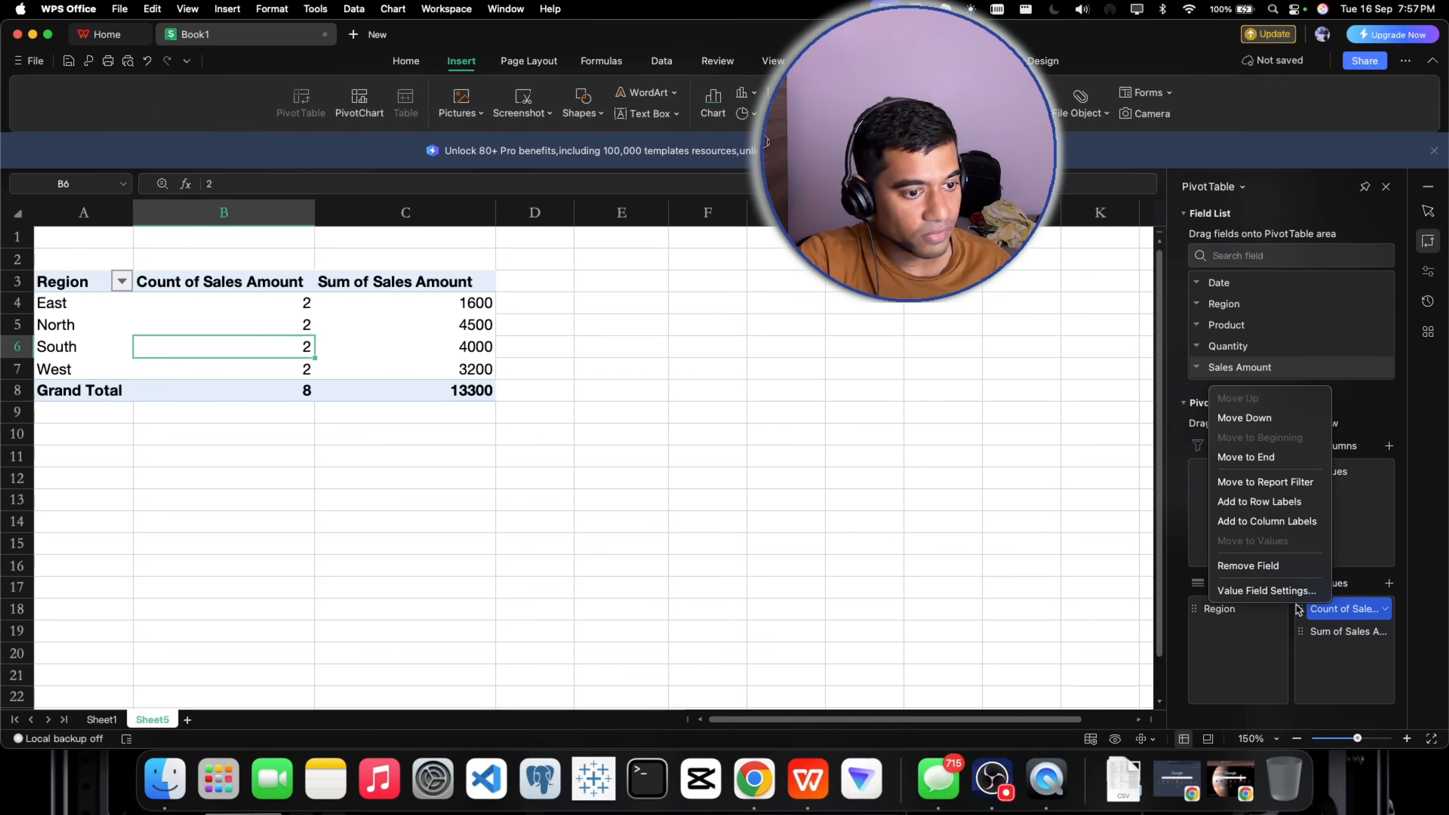
click(262, 302)
click(1370, 612)
click(1382, 613)
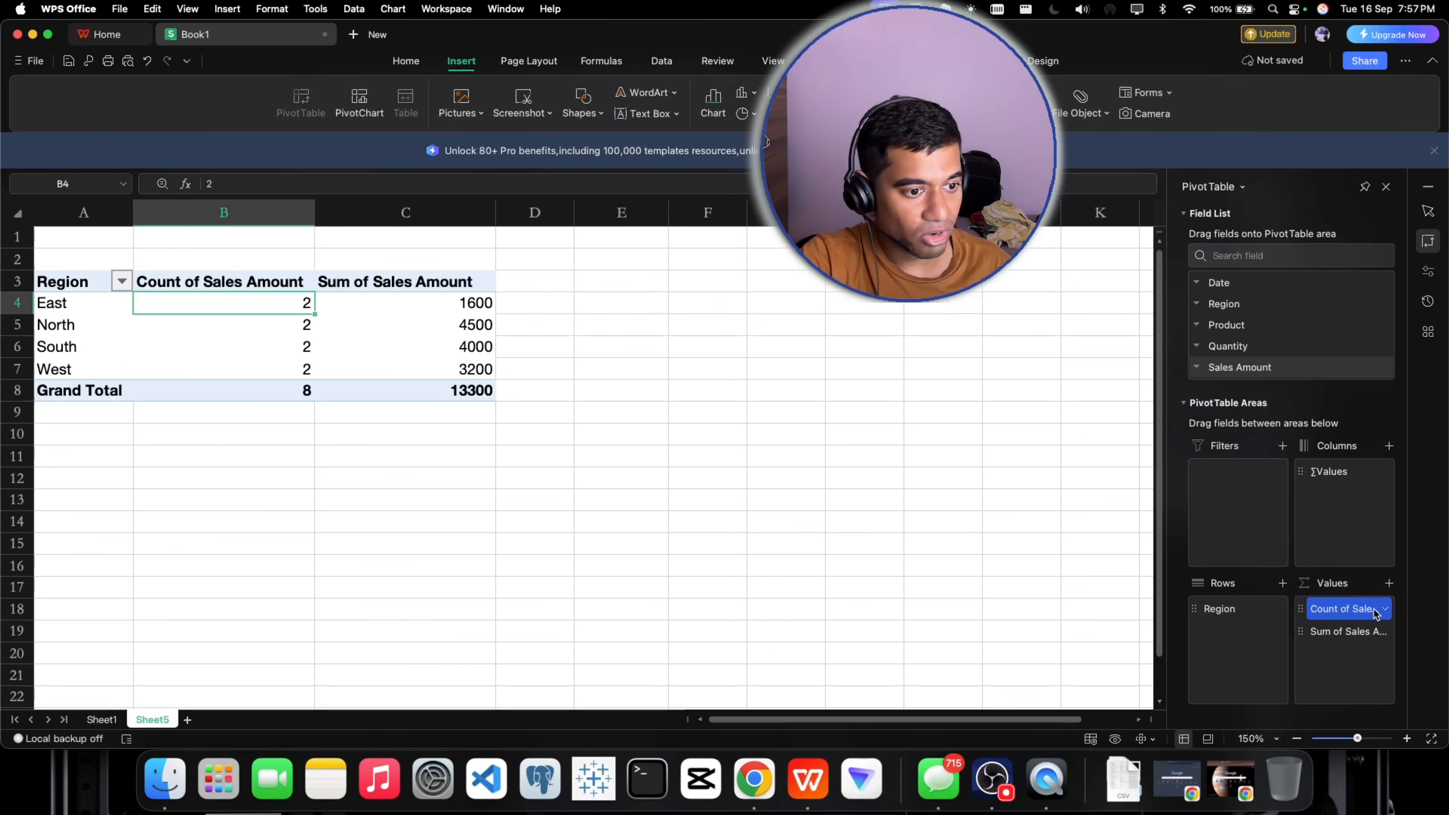
click(1354, 635)
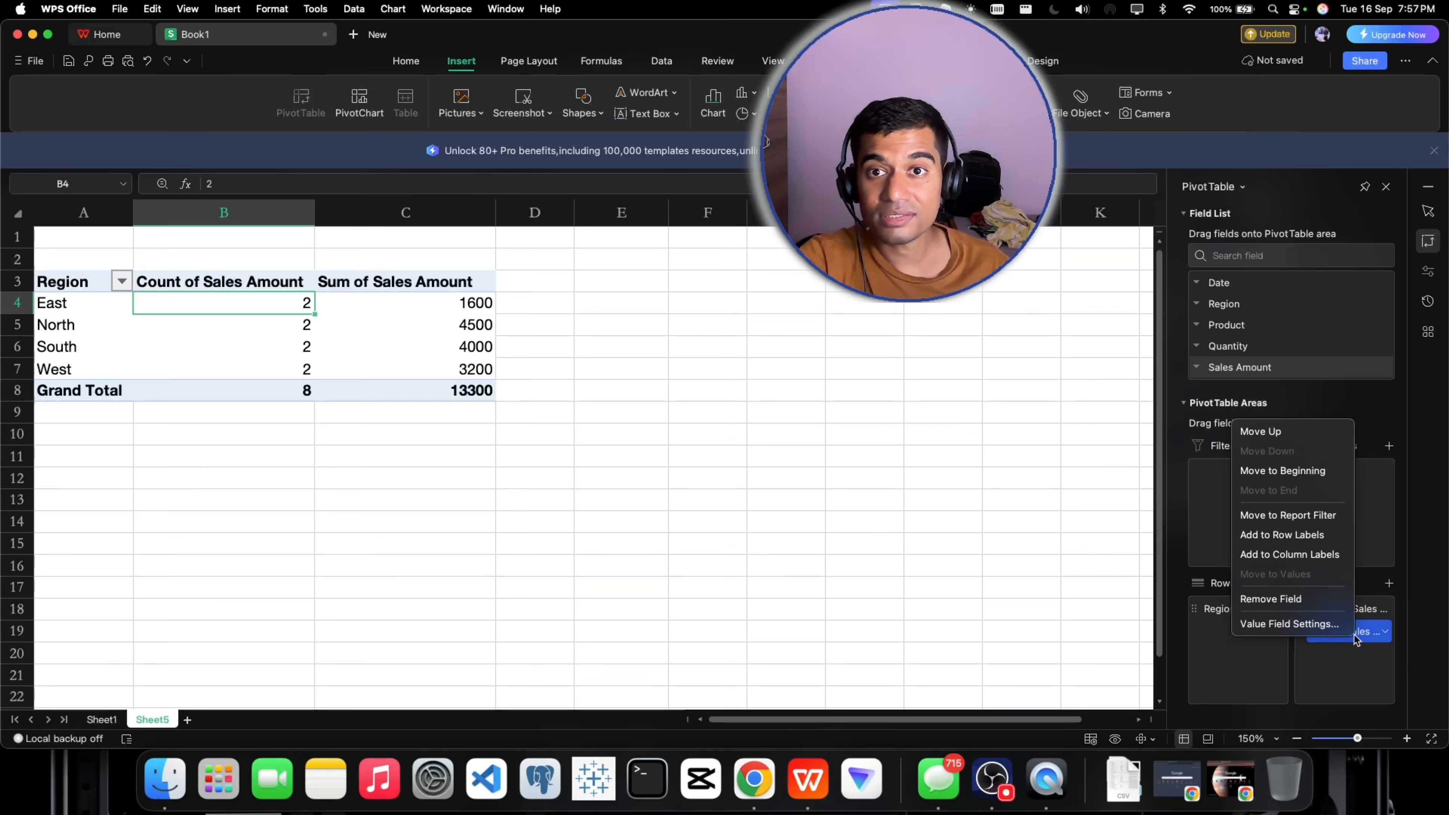
click(519, 463)
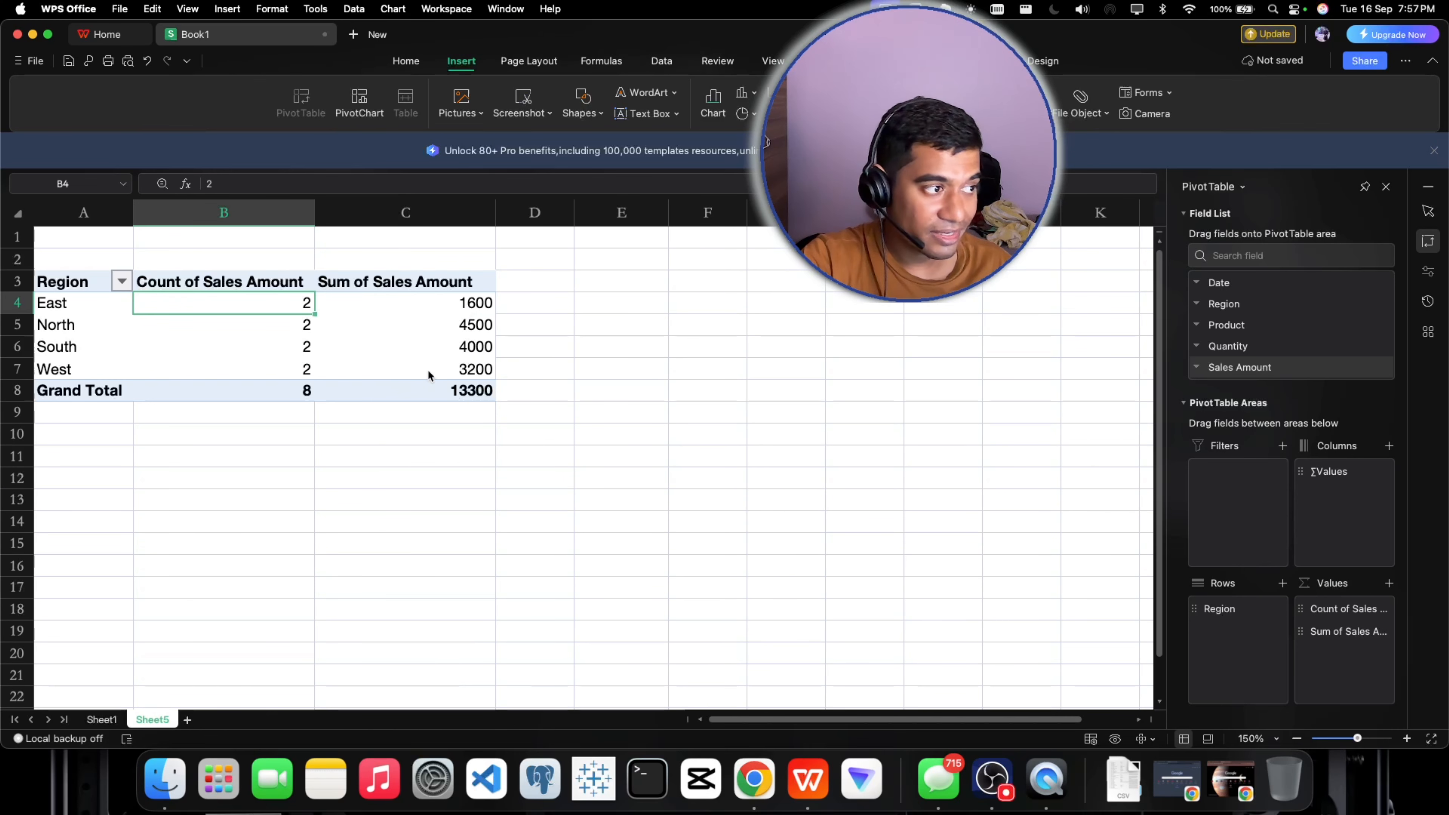
Narrow PivotTable columns B and C, and widen them again so both Sales Amount headers fit
drag(314, 212, 251, 212)
drag(432, 212, 392, 213)
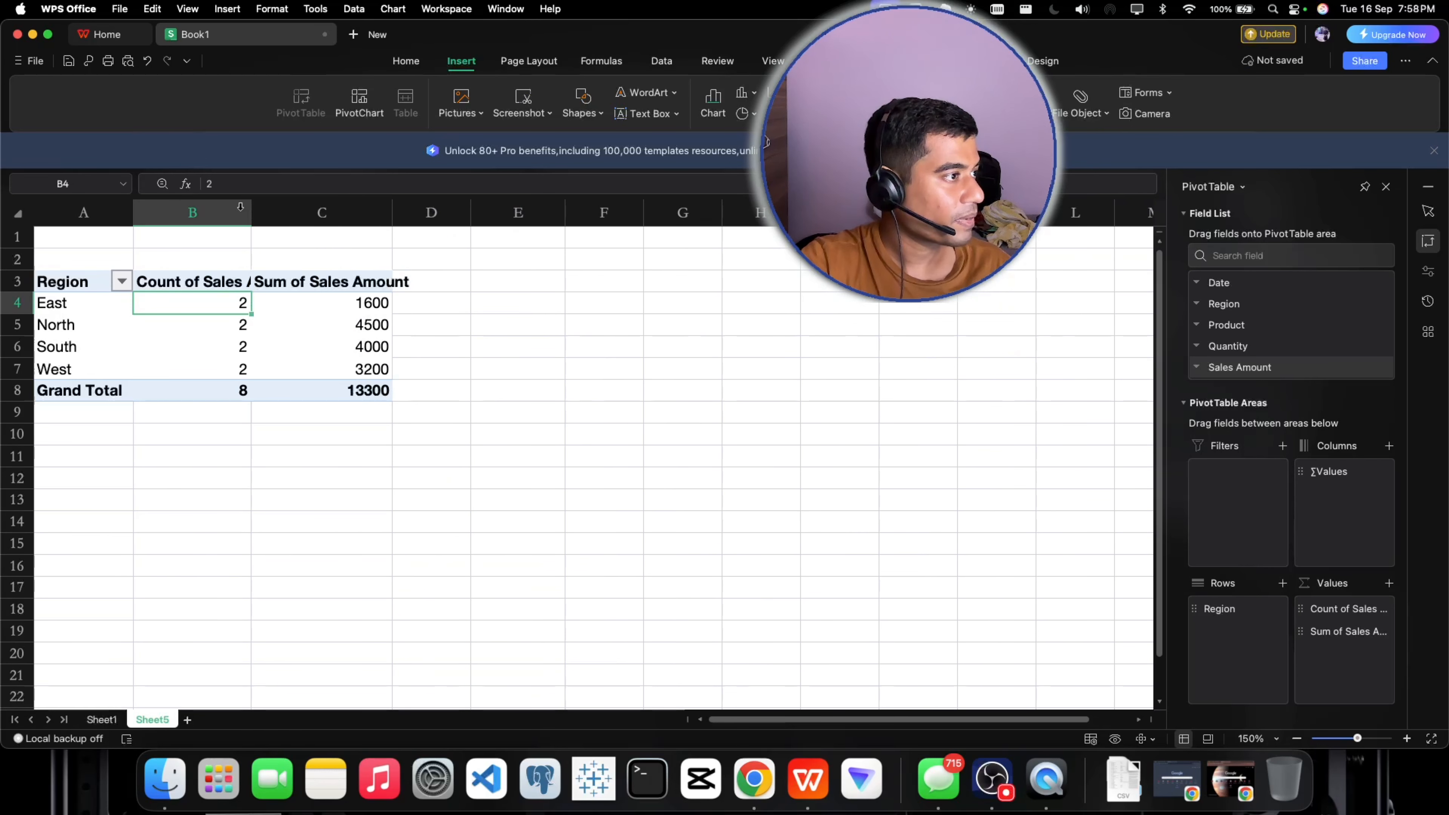
drag(253, 213, 314, 212)
drag(455, 212, 487, 212)
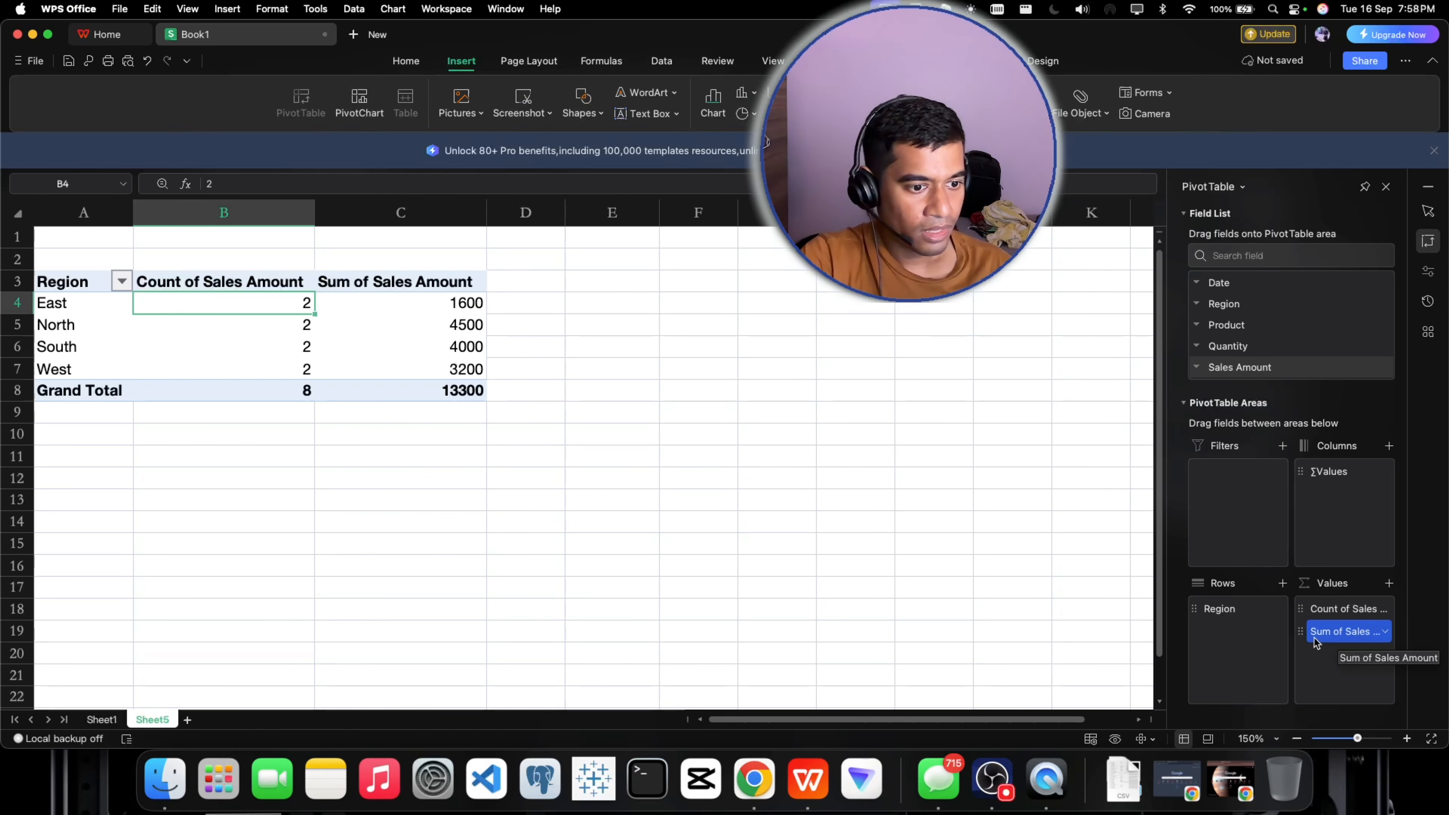
Remove the Sum of Sales Amount field from the PivotTable values, keeping only the count
click(1330, 633)
click(1330, 635)
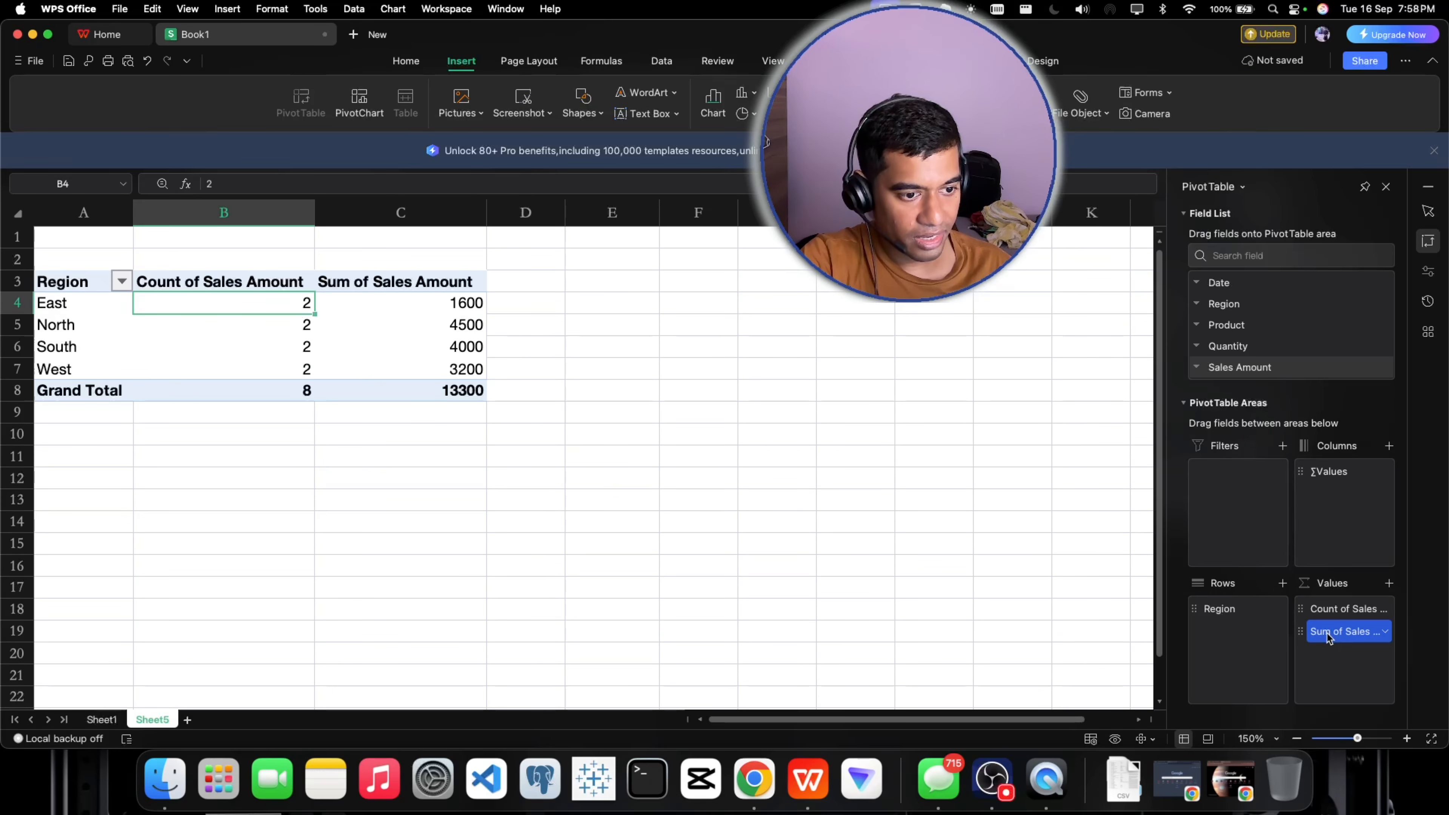
click(1329, 635)
click(1235, 599)
click(687, 517)
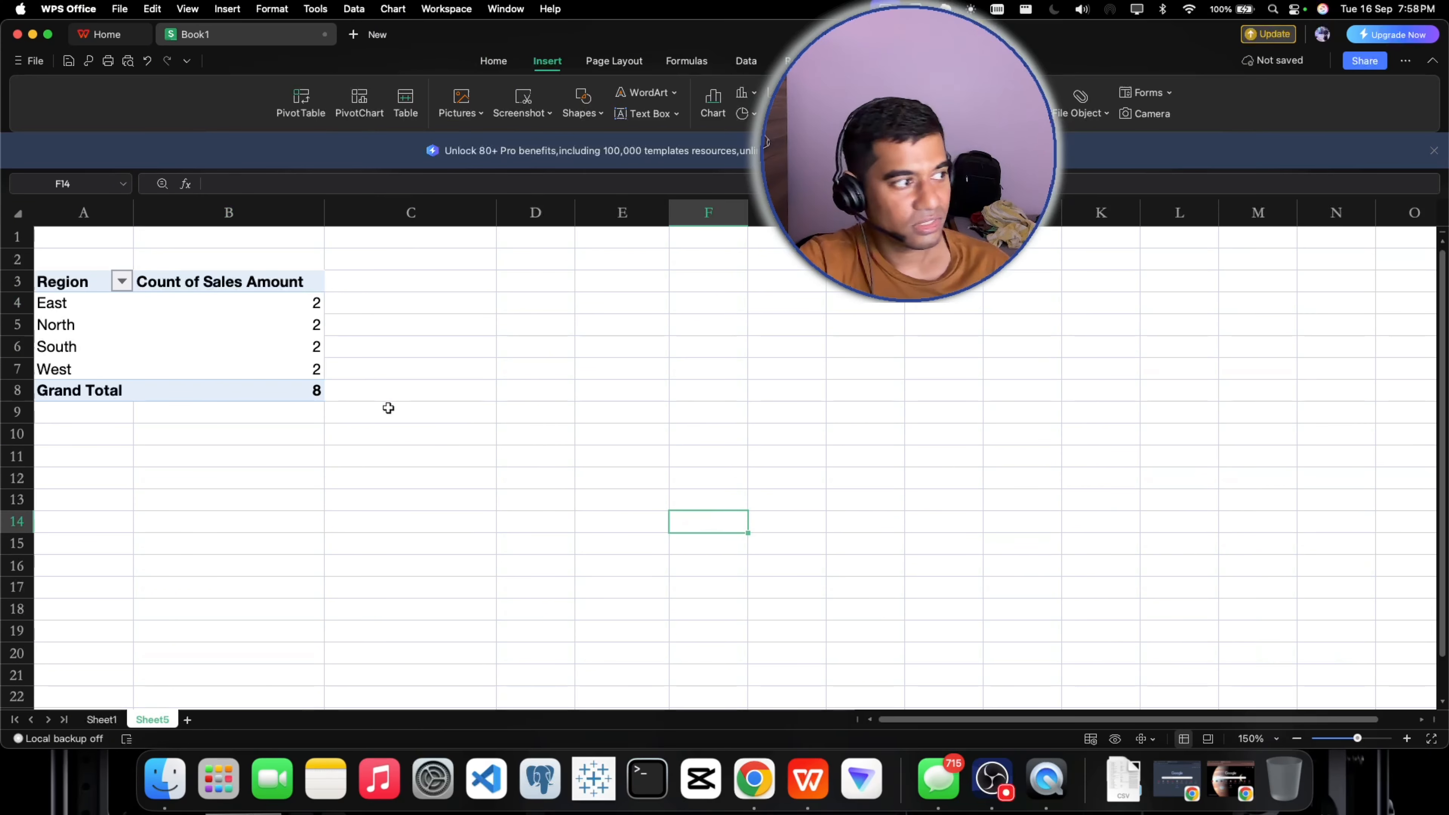
Change the remaining Sales Amount value field from Count to Sum
click(262, 310)
click(1385, 610)
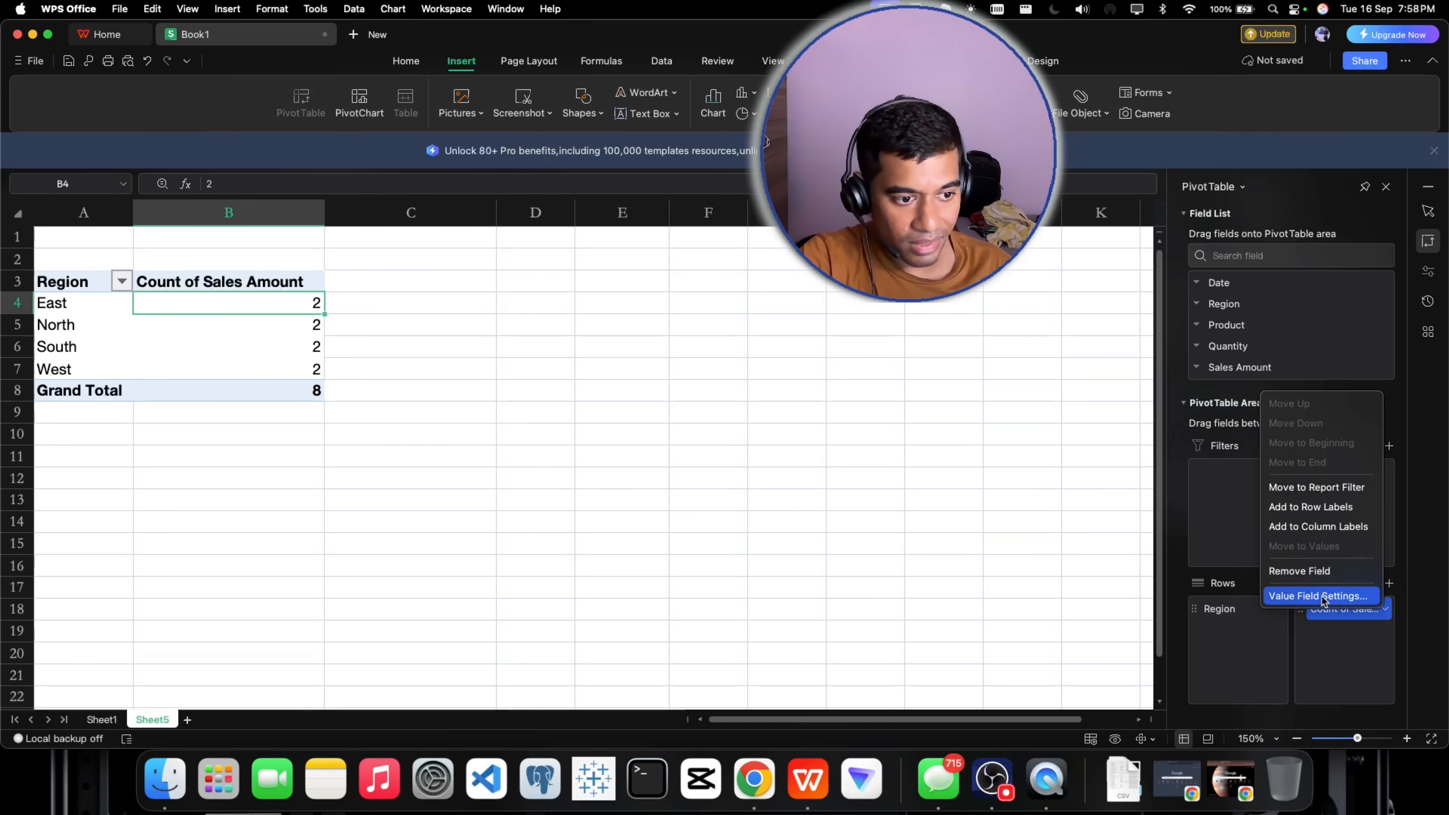
click(1322, 597)
click(571, 345)
click(871, 498)
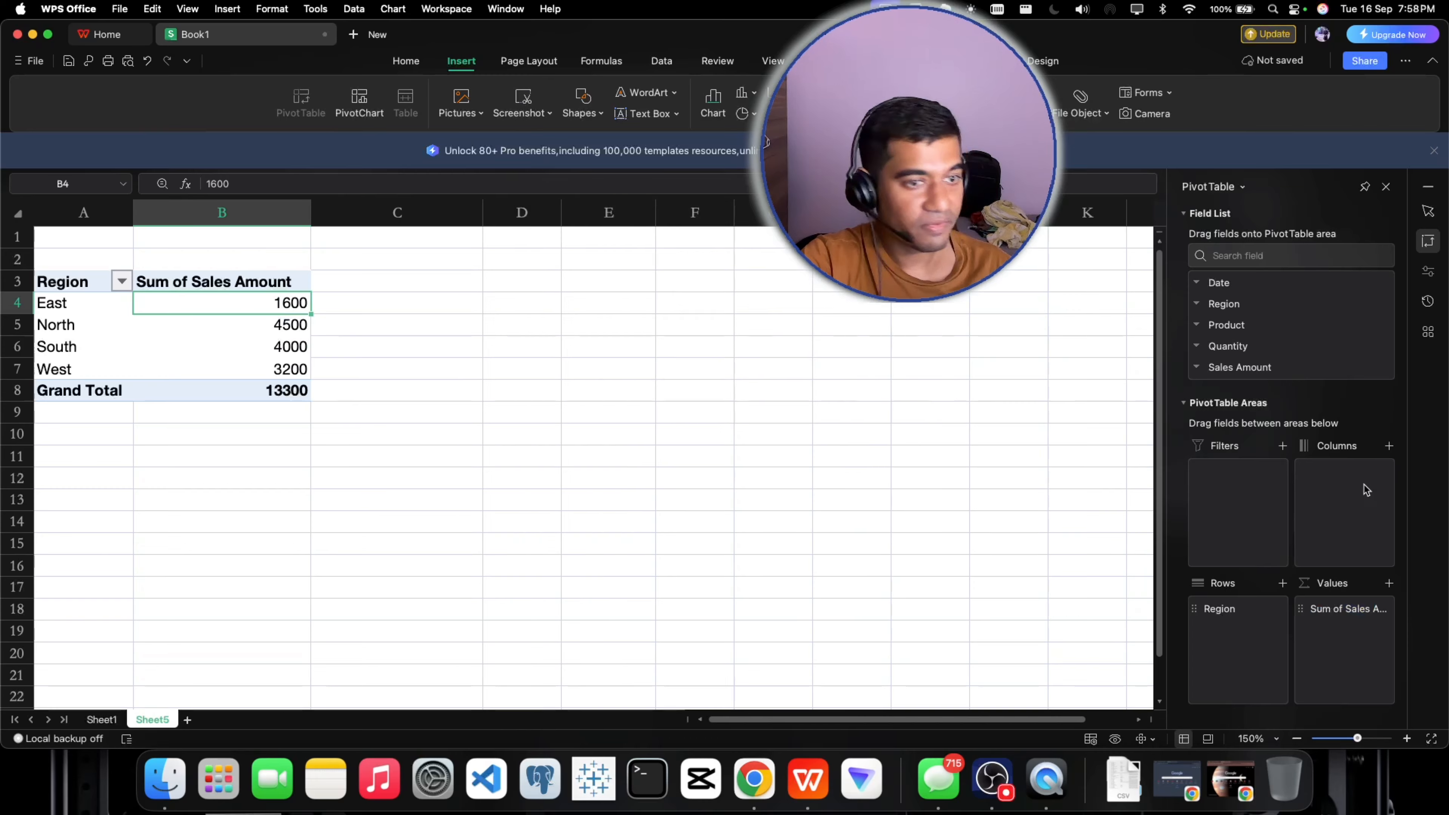
Add the Product field to the PivotTable columns to split each region's sales by product
click(754, 777)
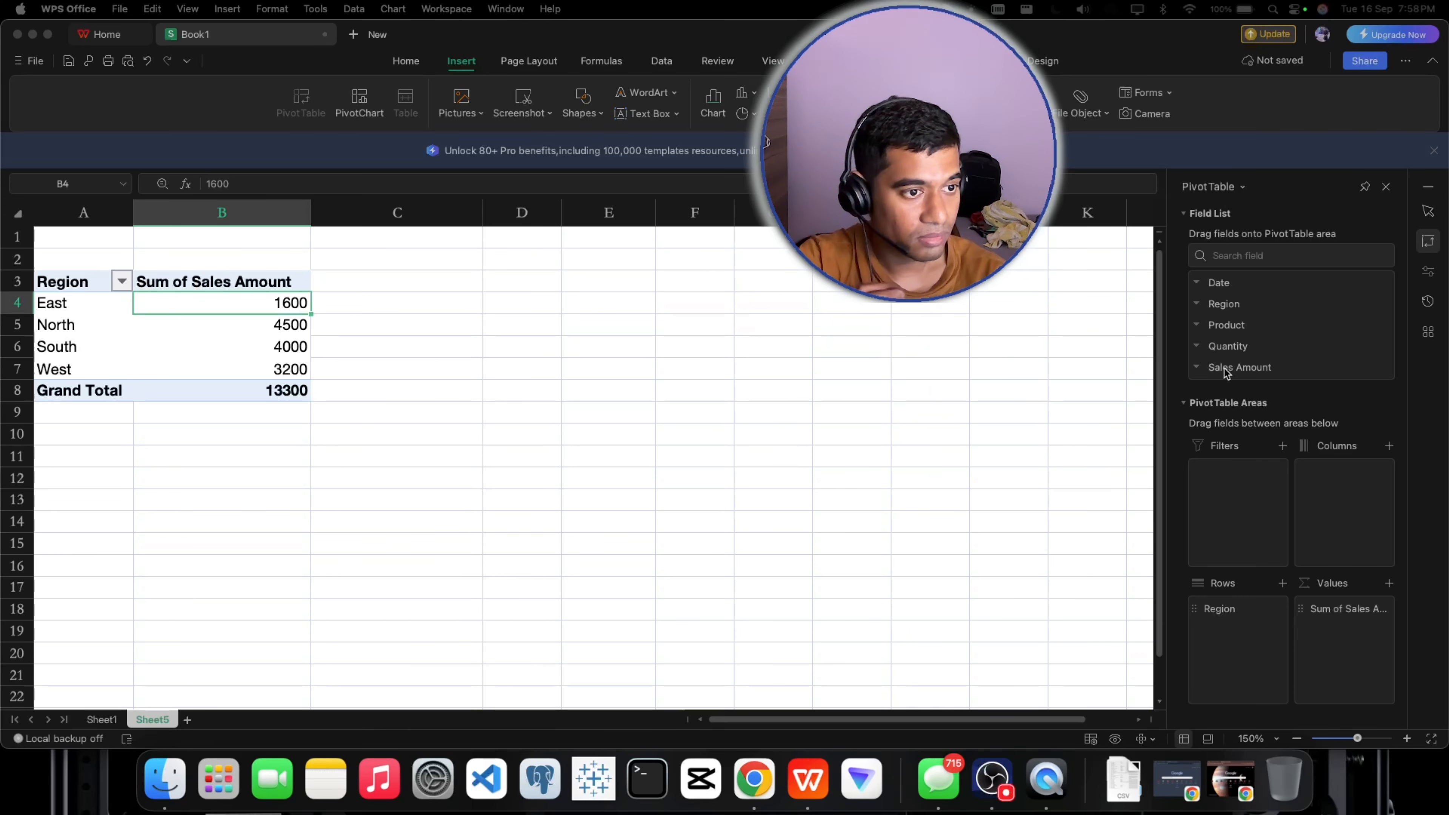
drag(175, 280, 550, 285)
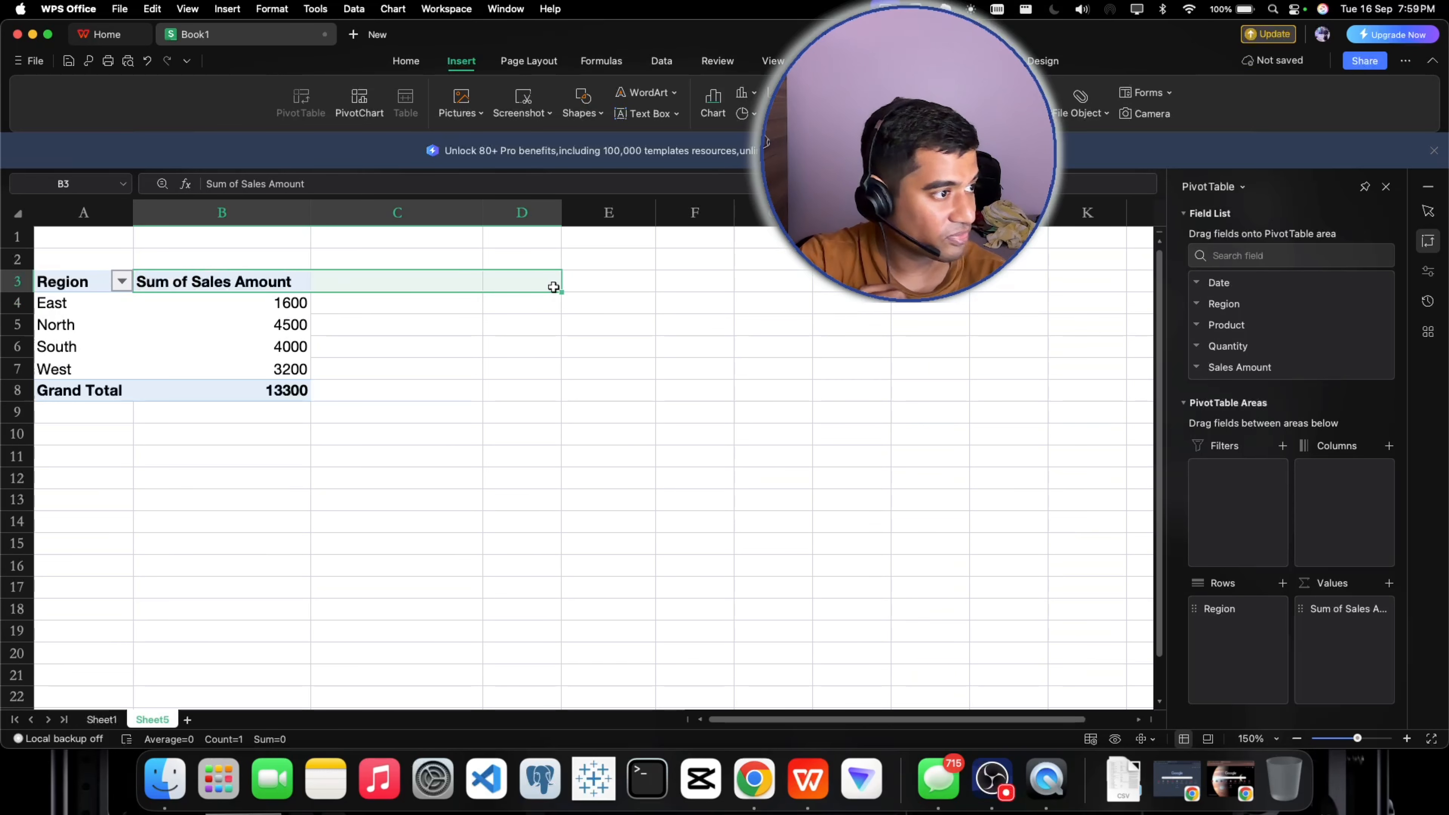
click(679, 365)
click(217, 285)
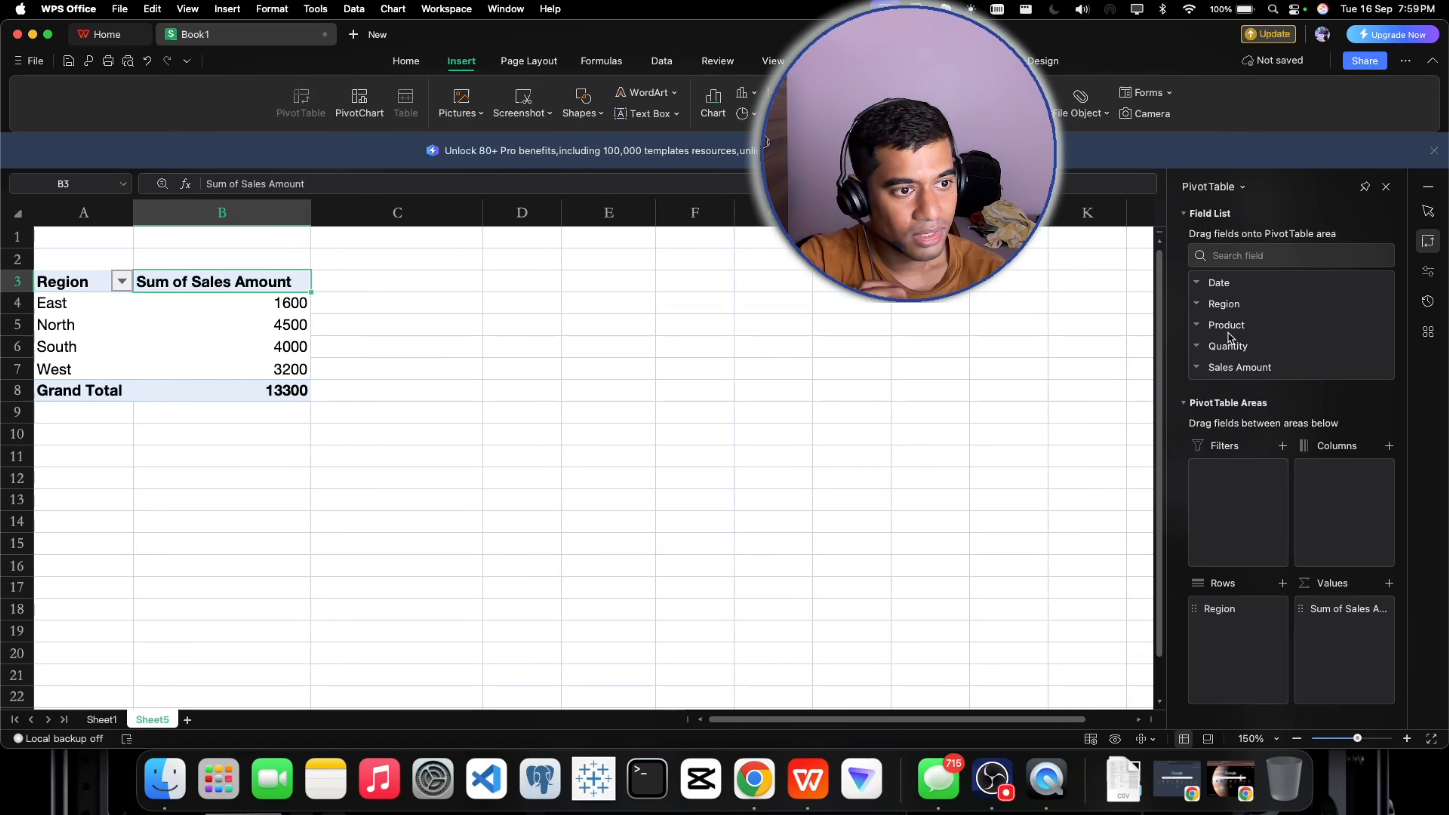
drag(1228, 331, 1351, 491)
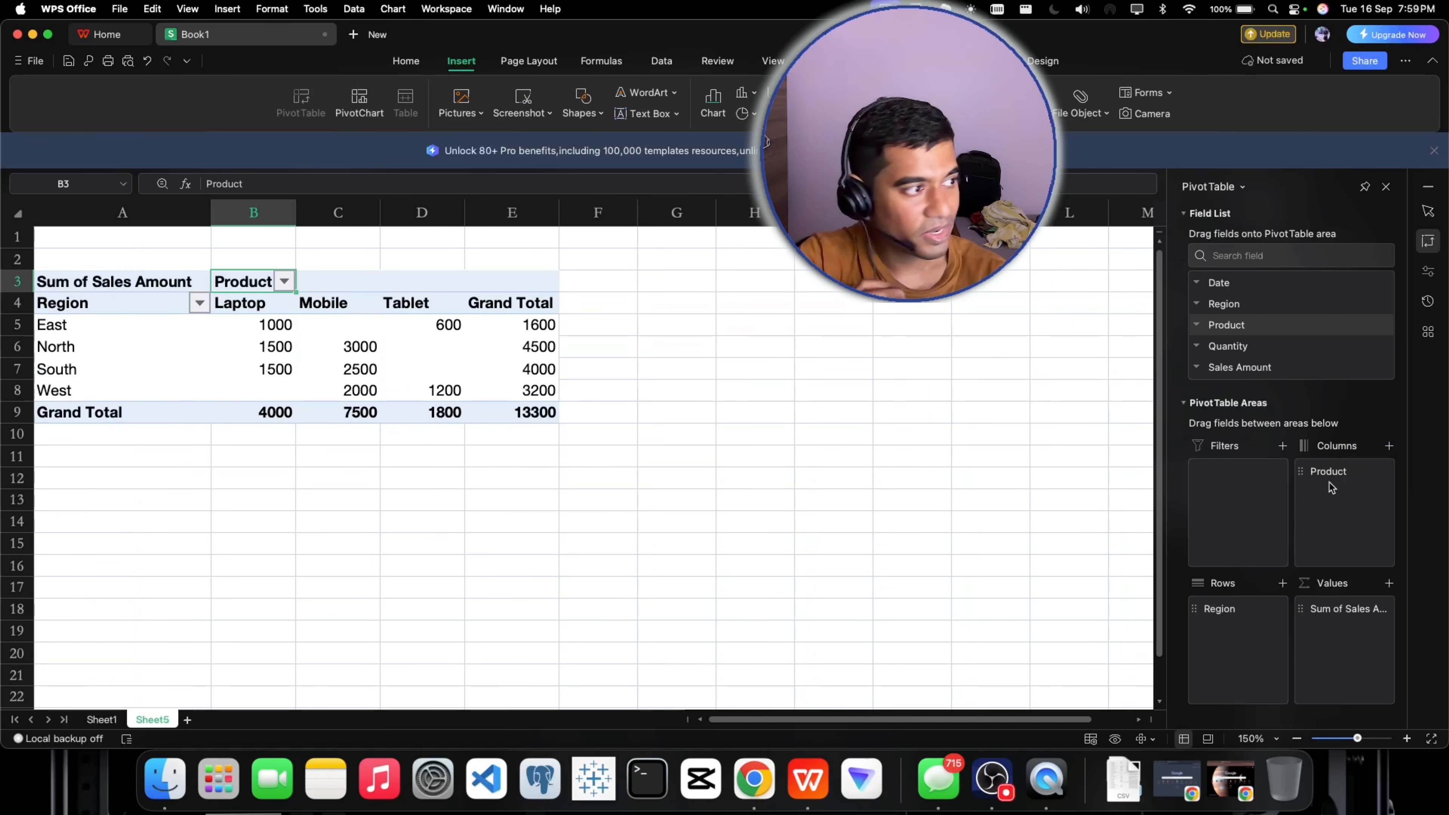
click(766, 495)
click(251, 289)
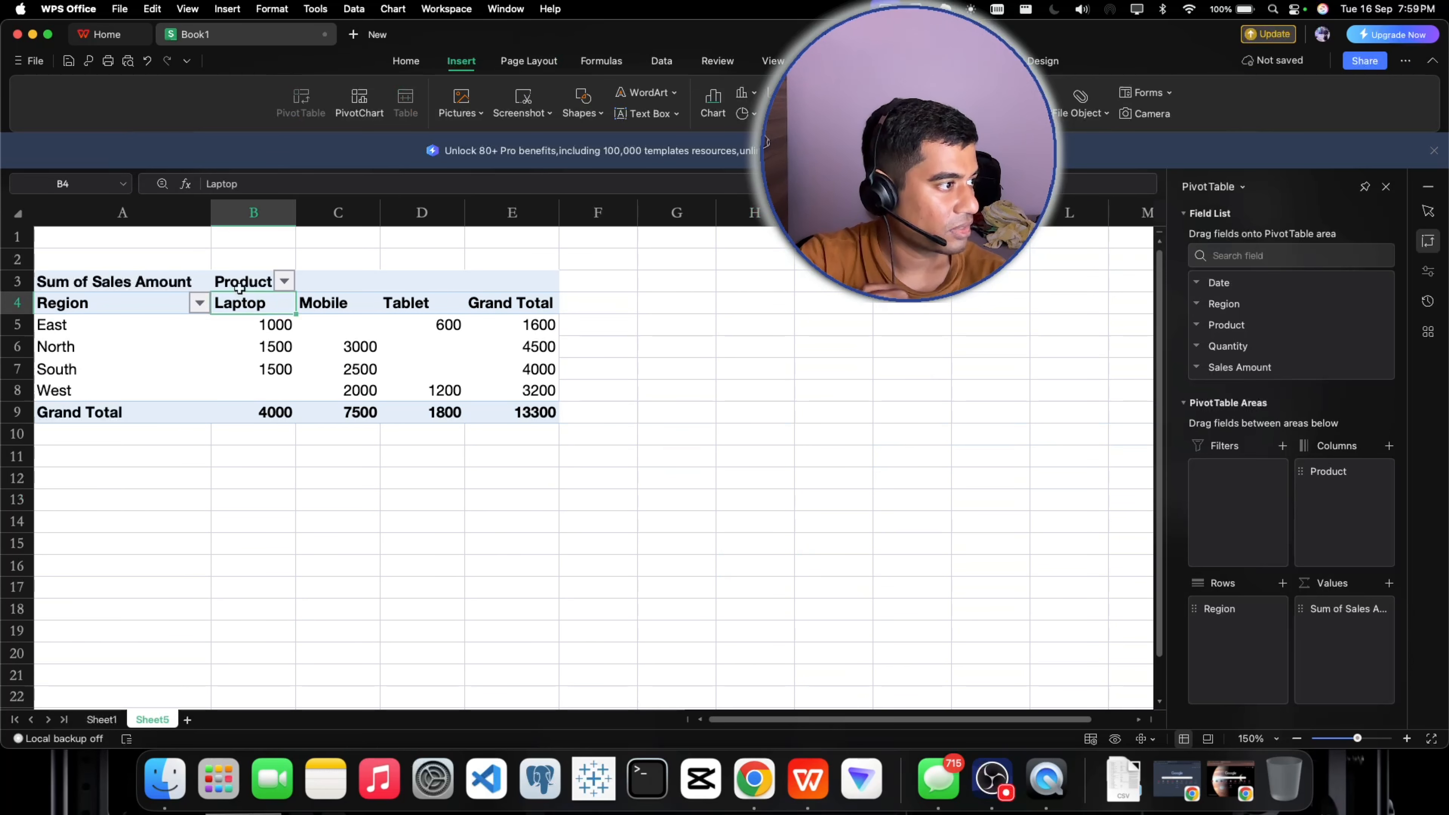
click(46, 329)
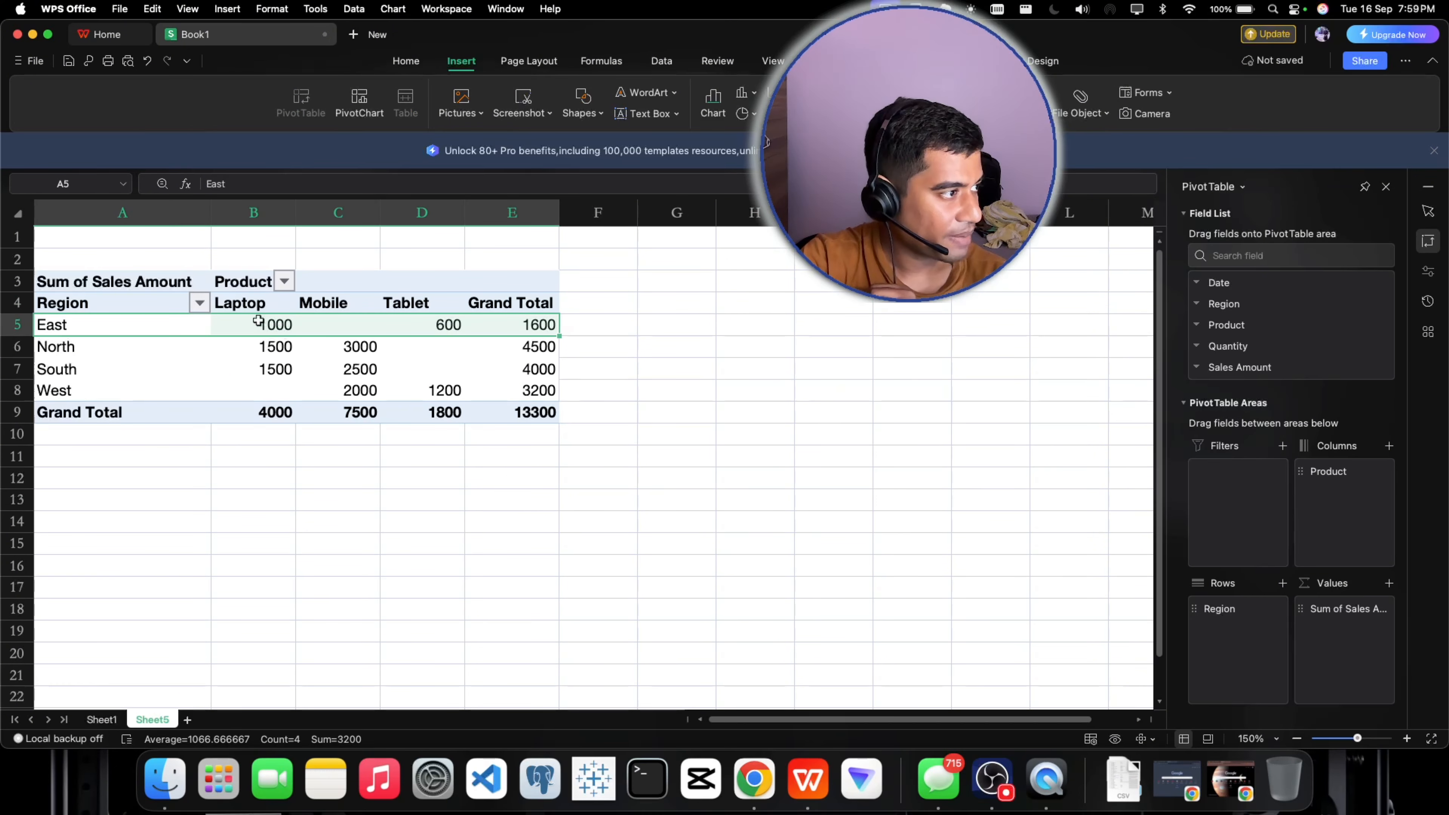
Center-align the whole PivotTable range A3:E9 and widen column B so the Product header fits
click(89, 284)
drag(90, 284, 527, 415)
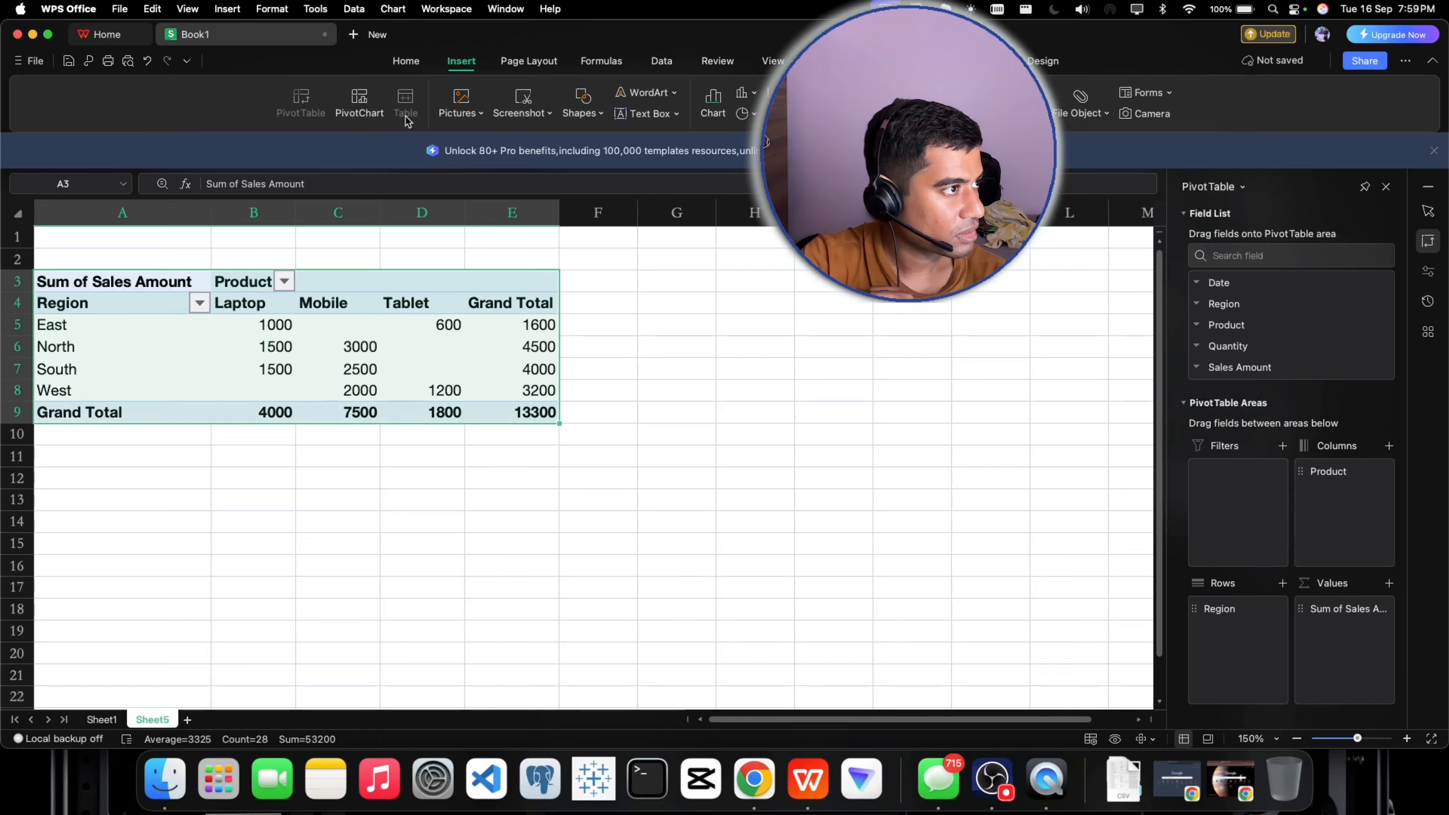
click(406, 62)
click(408, 112)
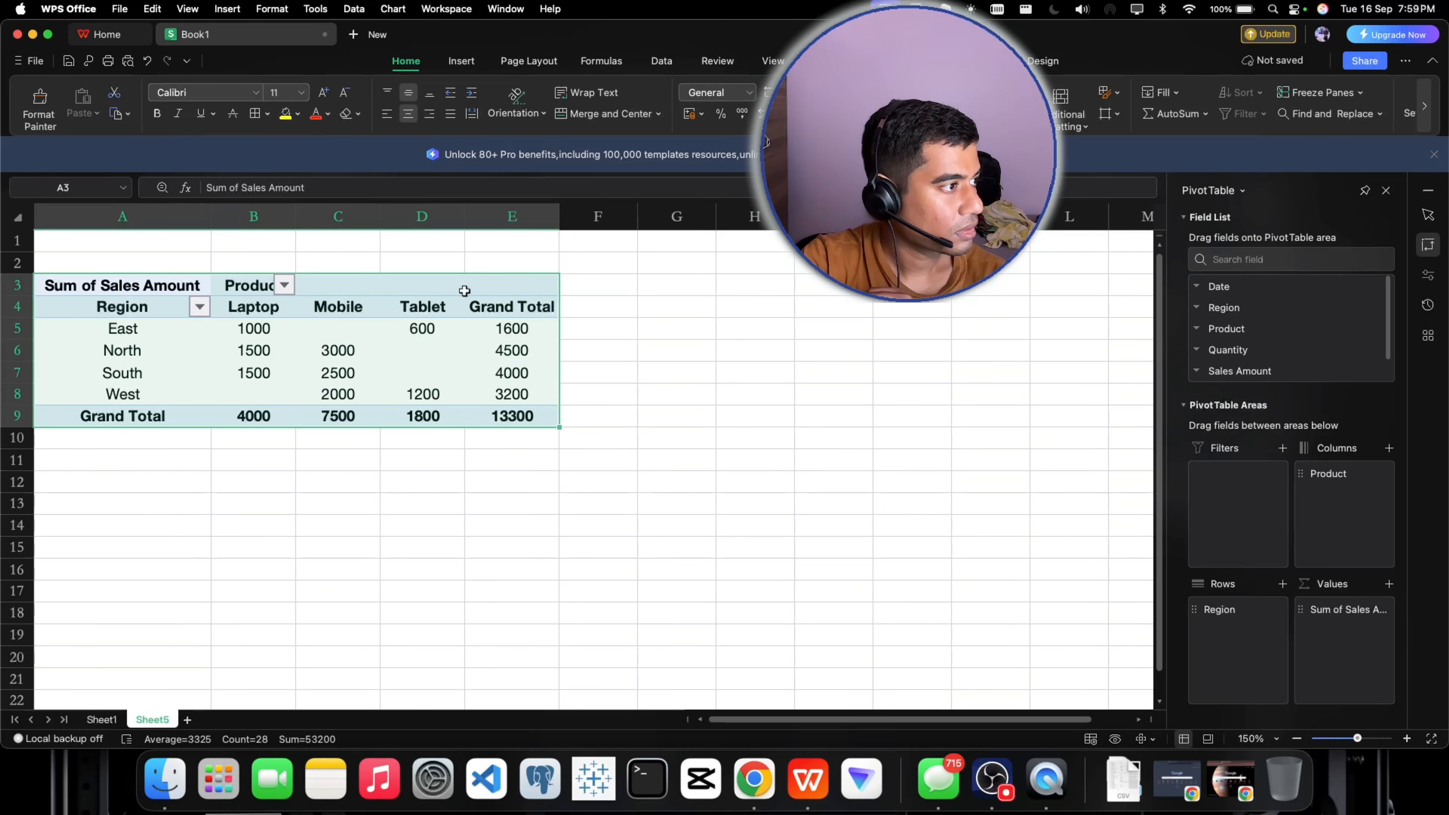
click(658, 358)
drag(296, 217, 327, 220)
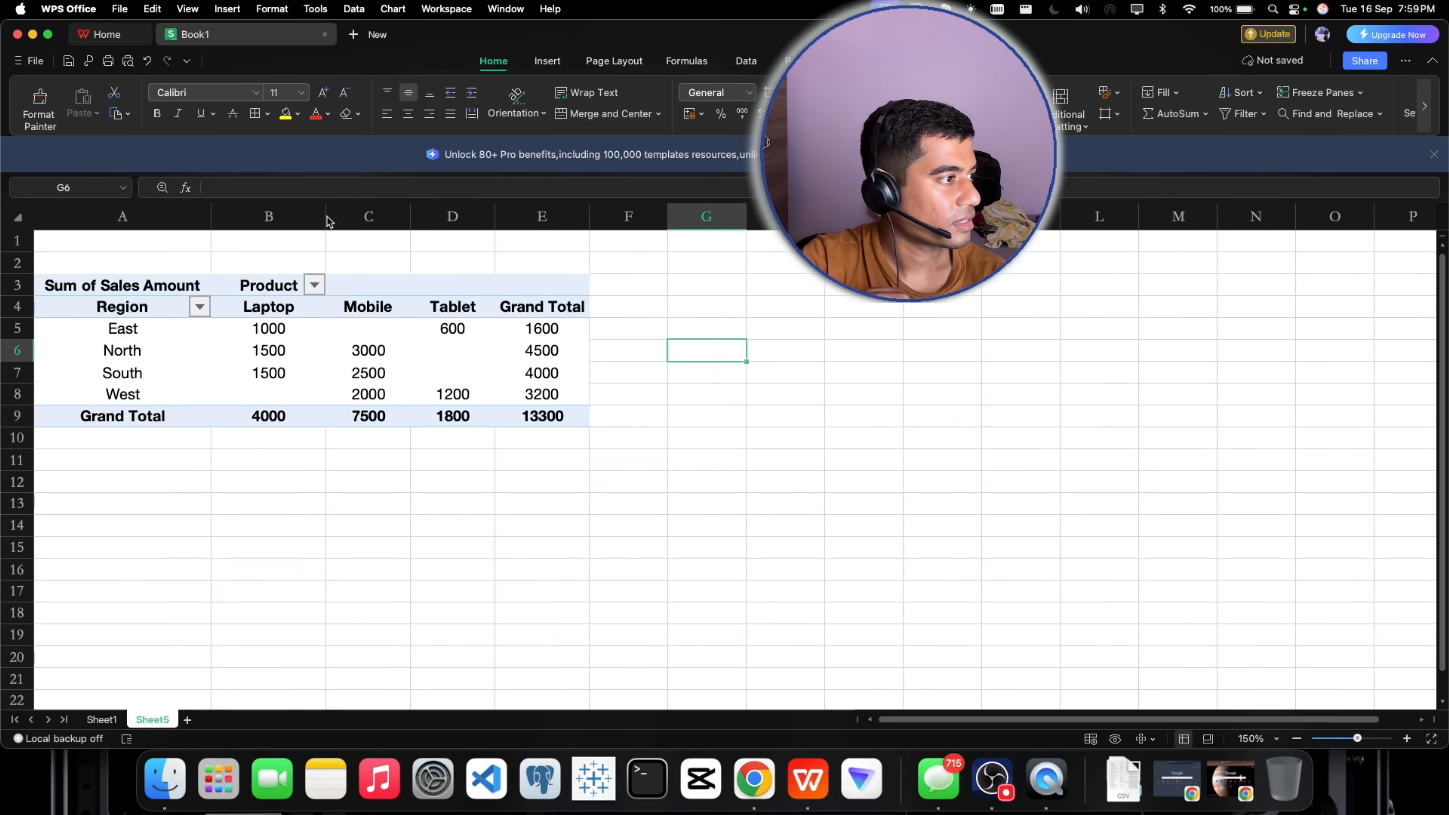
Examine East's Laptop, Mobile and Tablet sales in the PivotTable and compare them with its row Grand Total
click(463, 374)
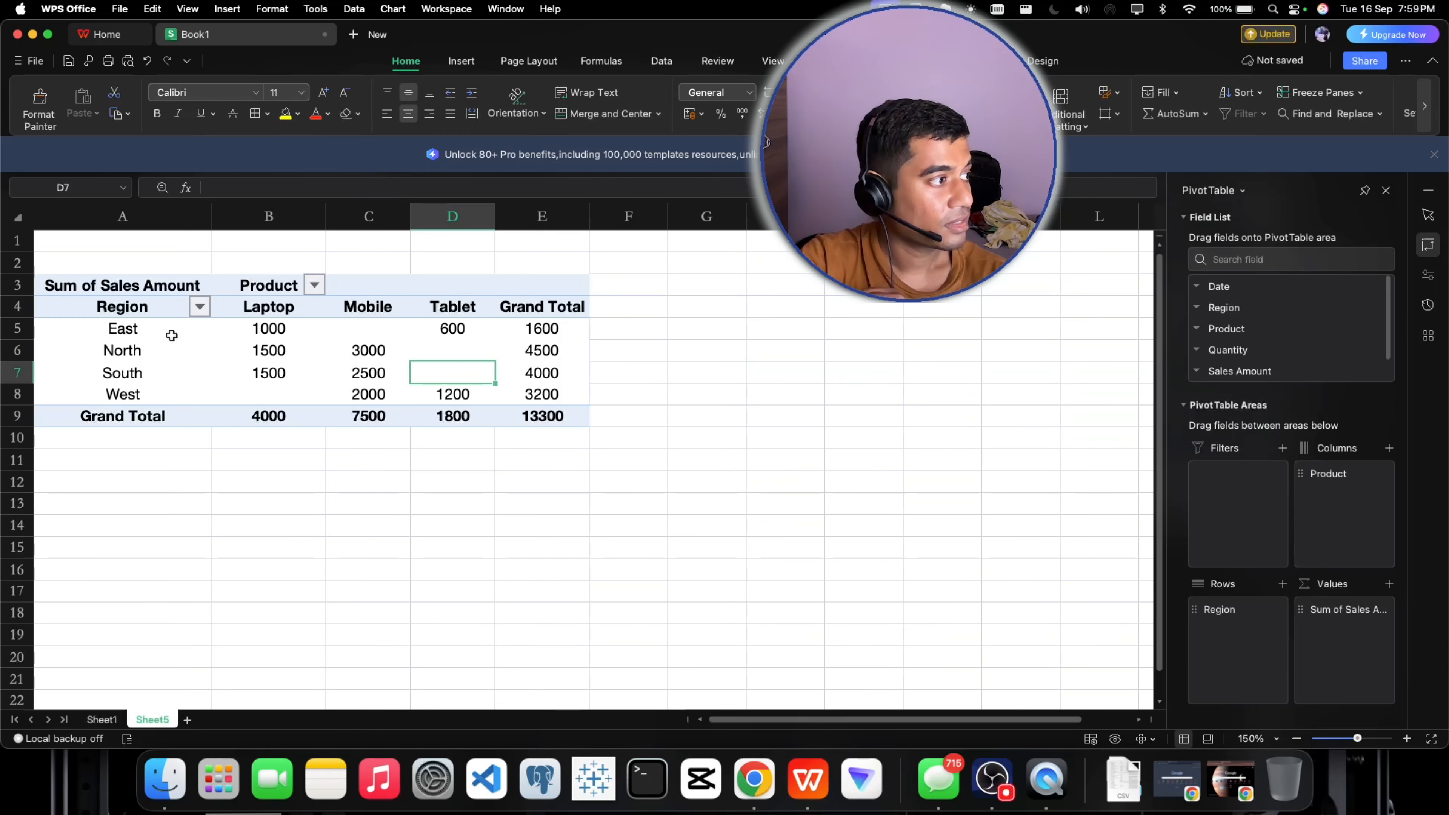
click(981, 777)
click(267, 333)
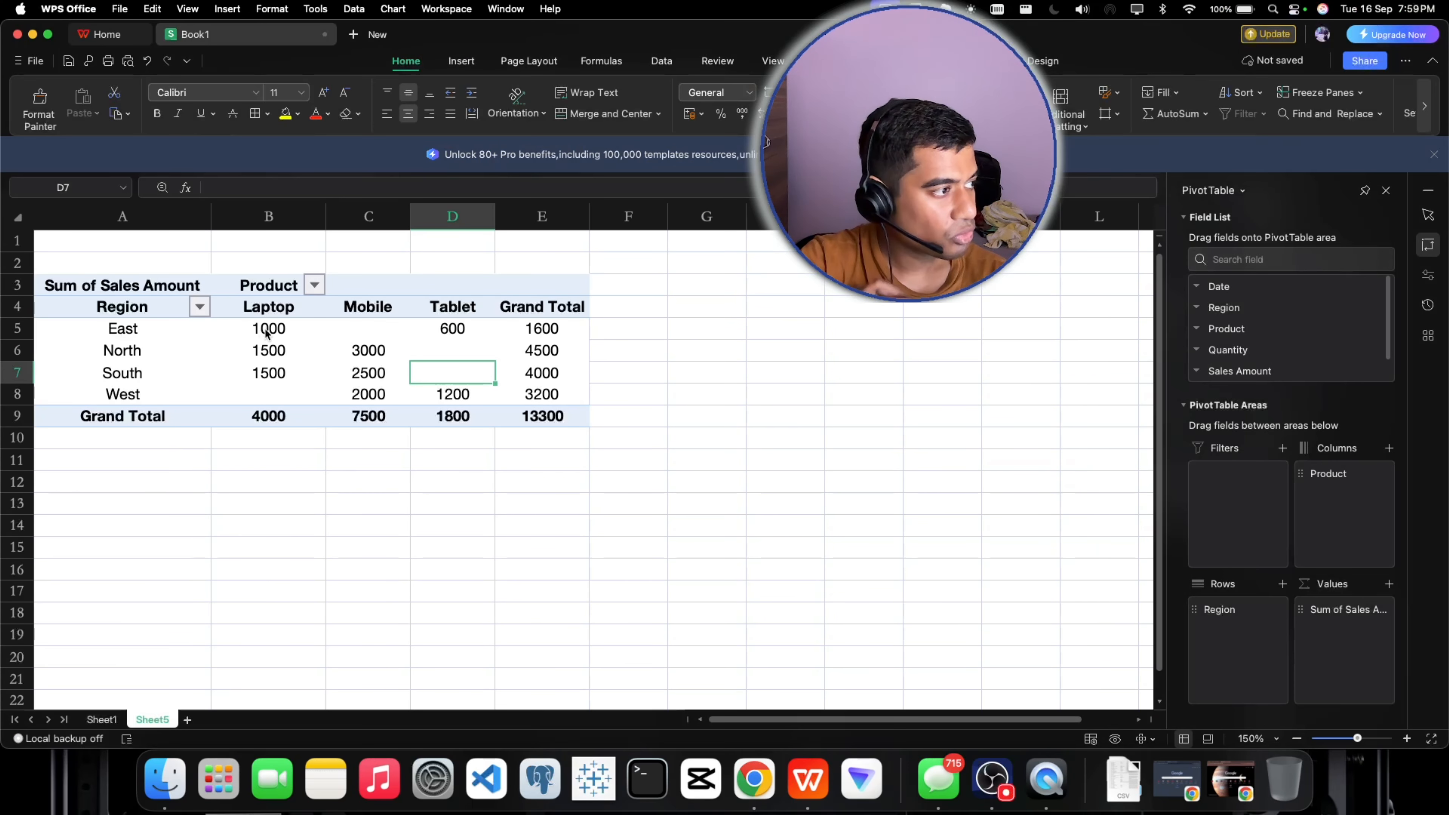
click(267, 333)
click(436, 332)
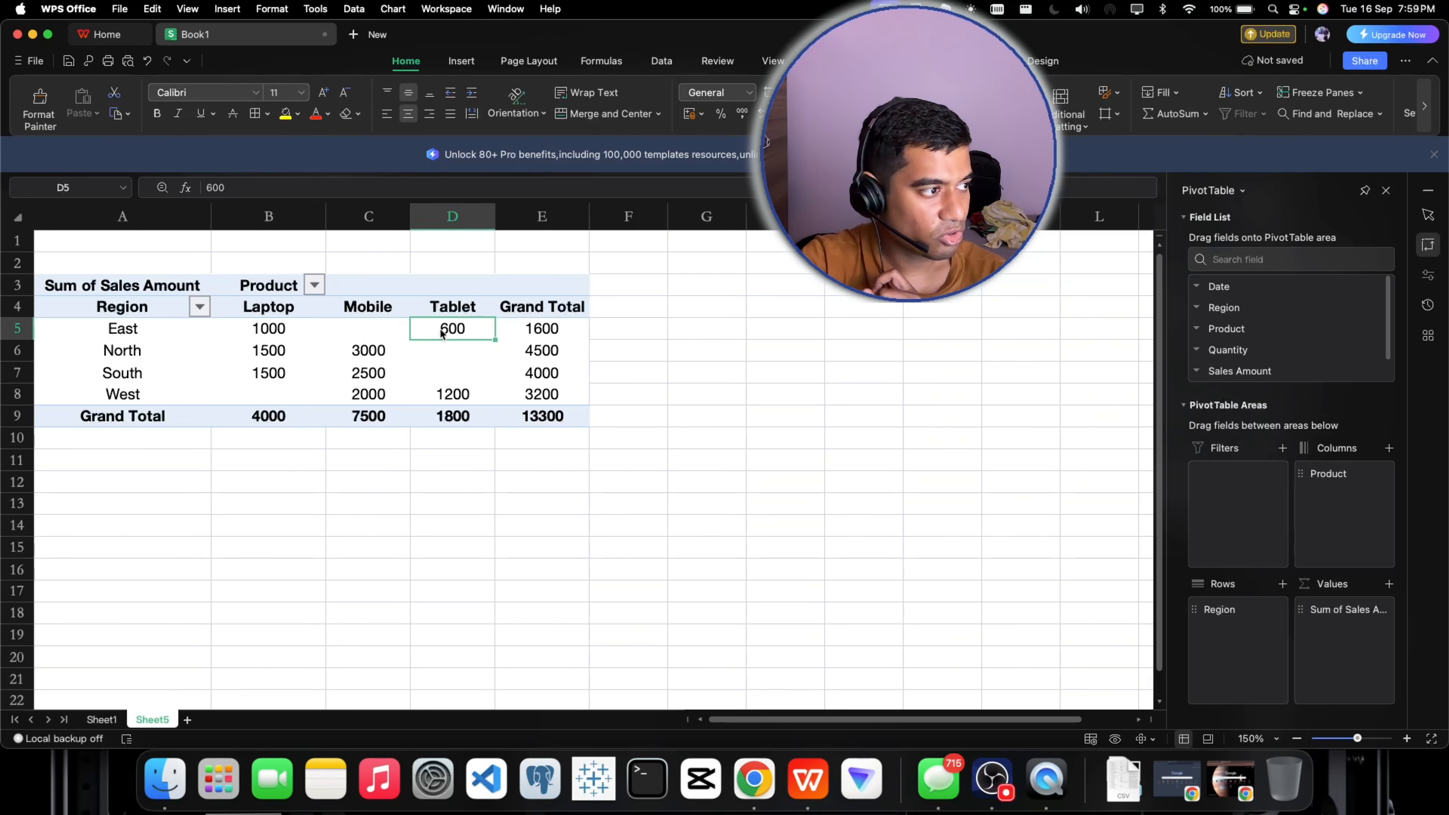
click(279, 311)
click(451, 311)
click(277, 335)
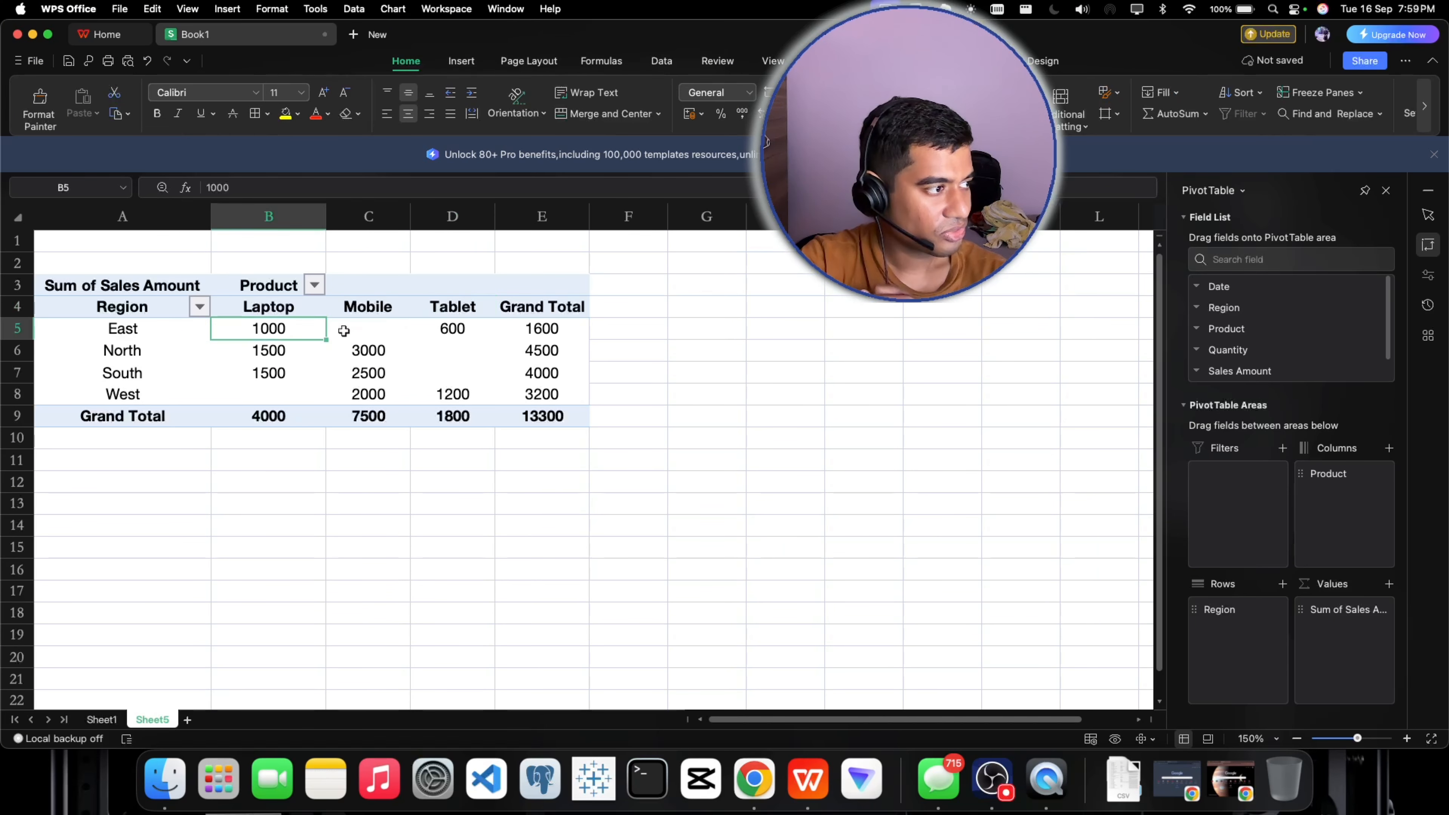
click(447, 330)
click(276, 329)
click(445, 330)
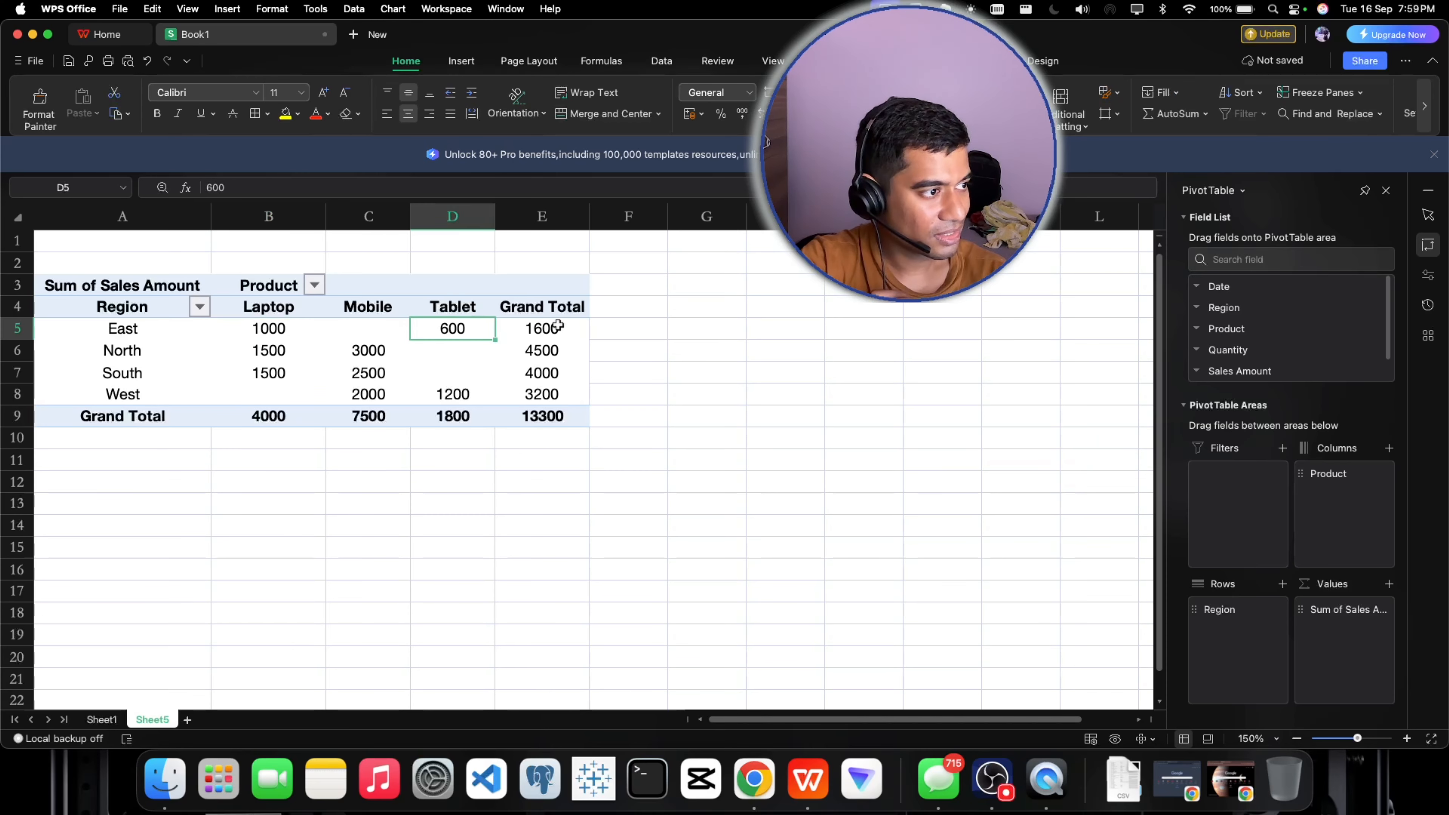
click(557, 326)
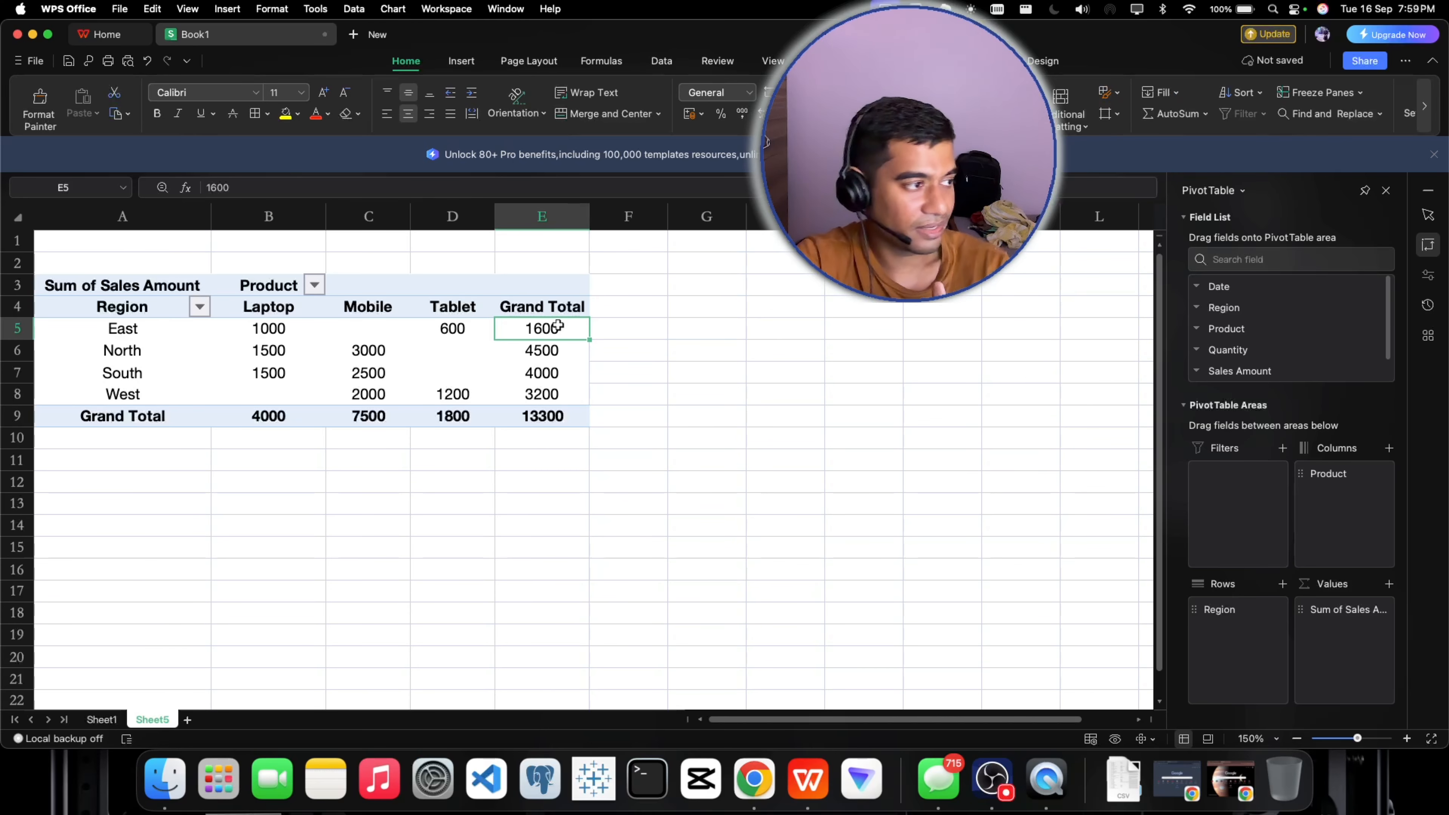
click(362, 331)
Check on Sheet1 which products the East records contain, and return to the PivotTable on Sheet5
click(108, 719)
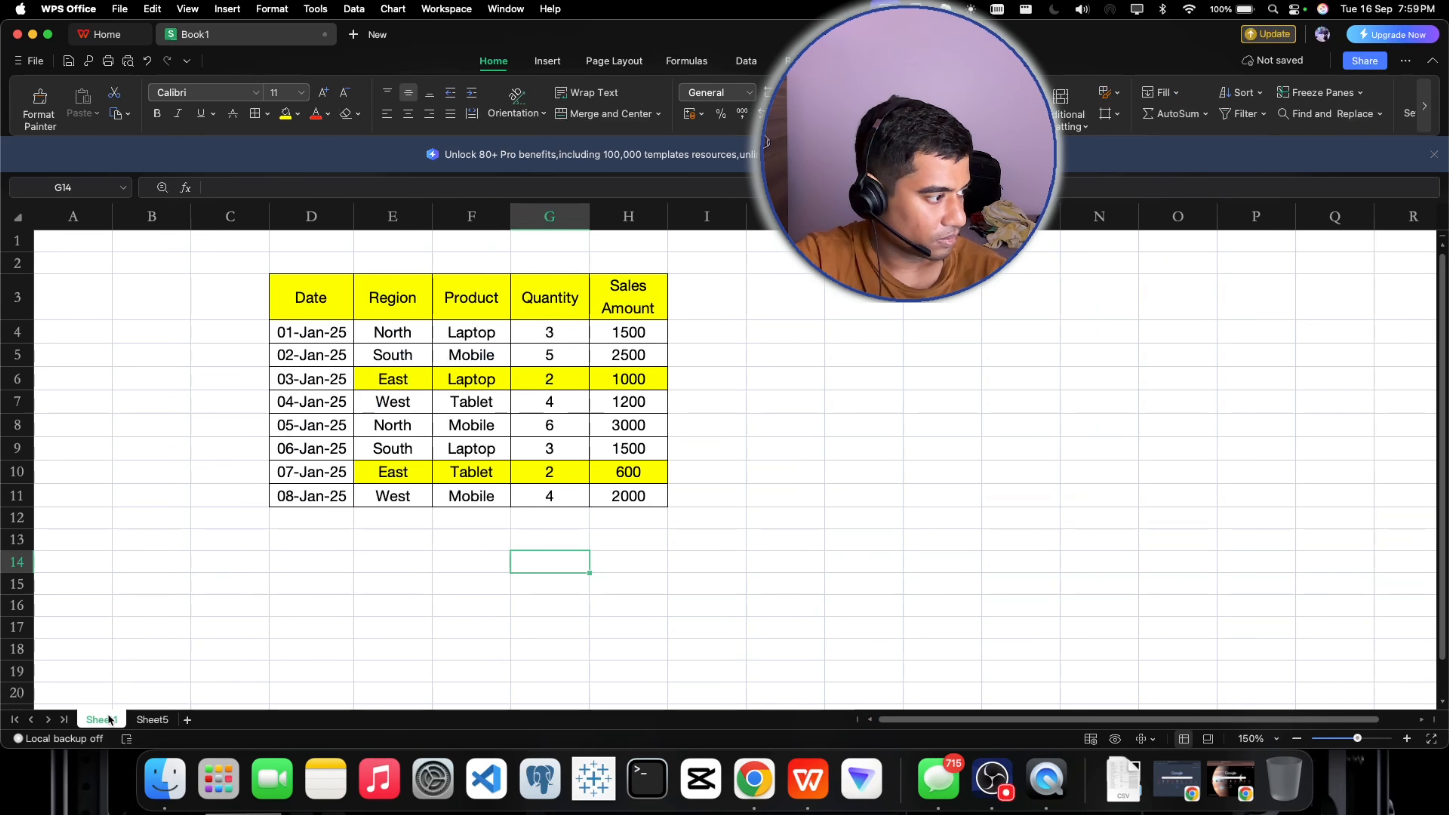
click(456, 422)
click(465, 468)
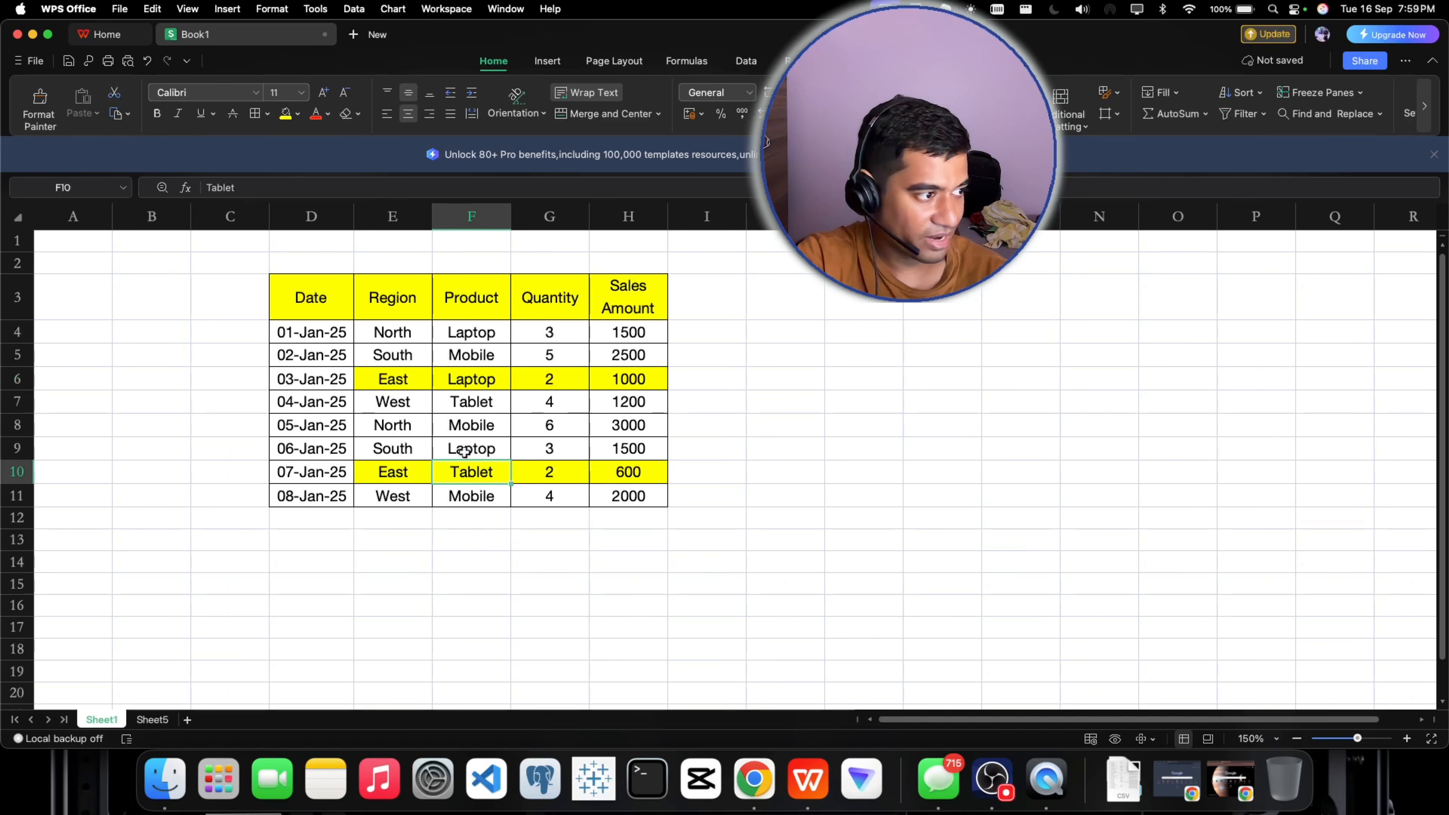
click(150, 721)
click(469, 520)
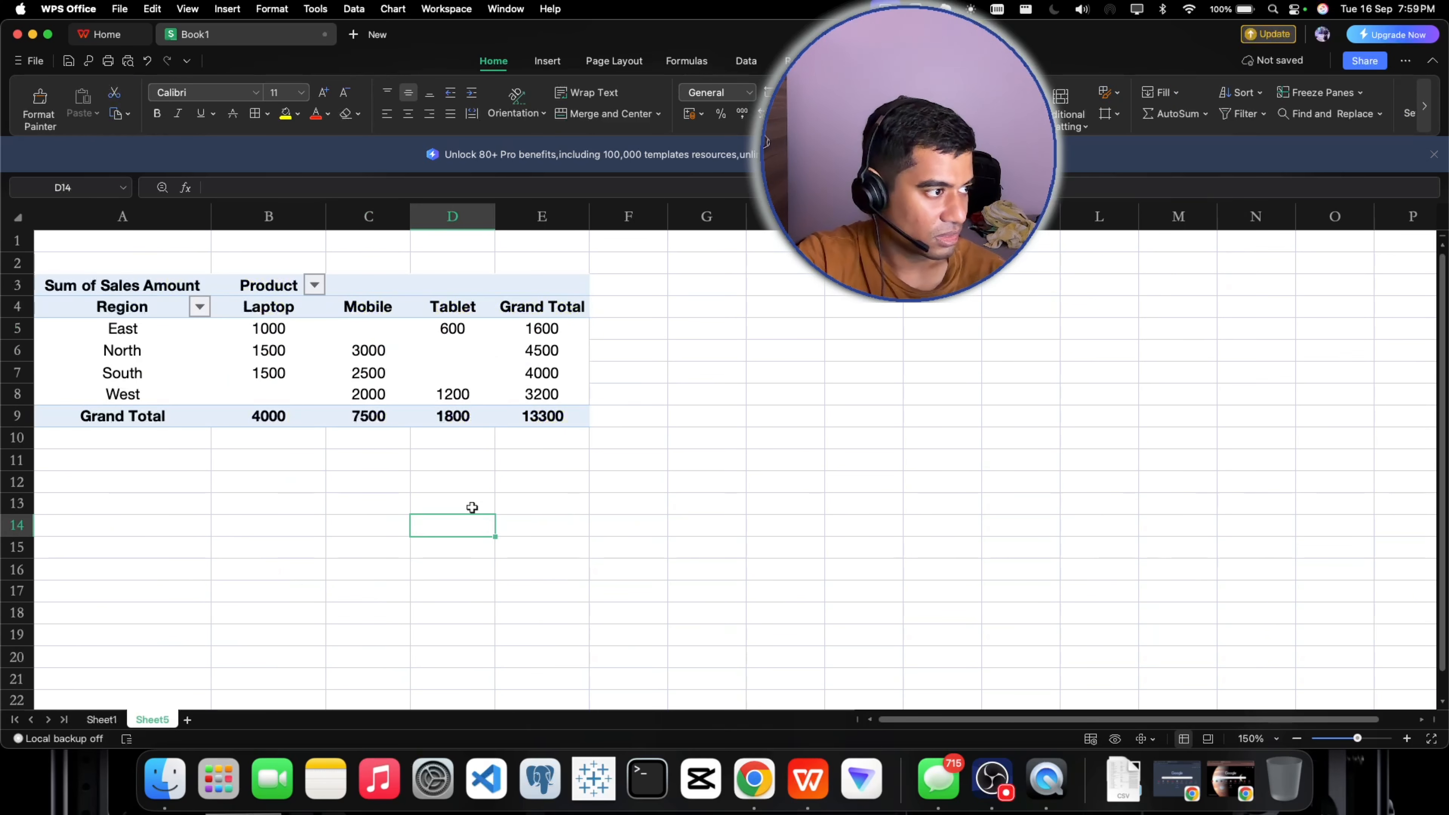
Examine West's sales by product in the PivotTable and check them against the West records on Sheet1
click(274, 328)
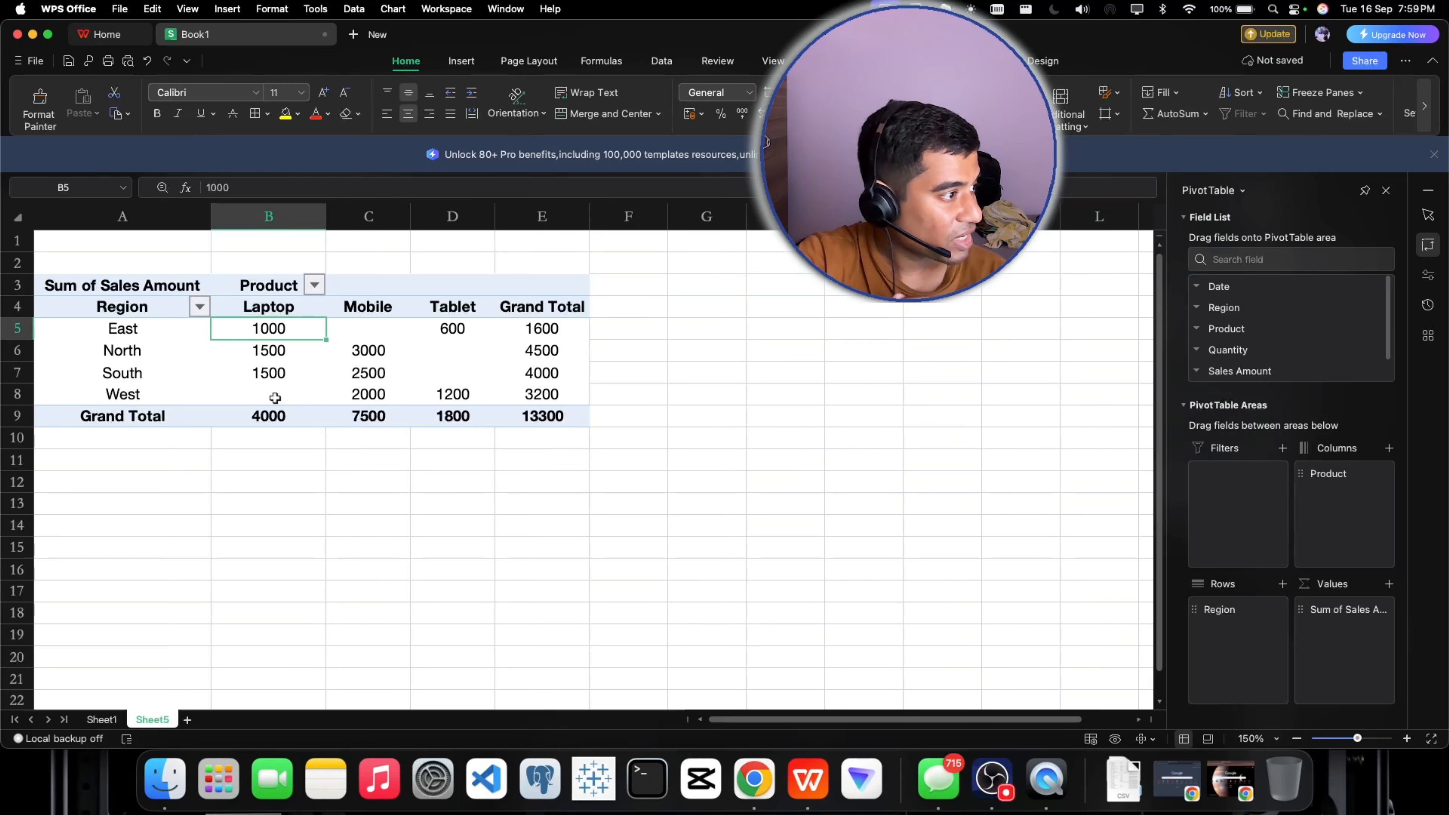
mouse_move(262, 398)
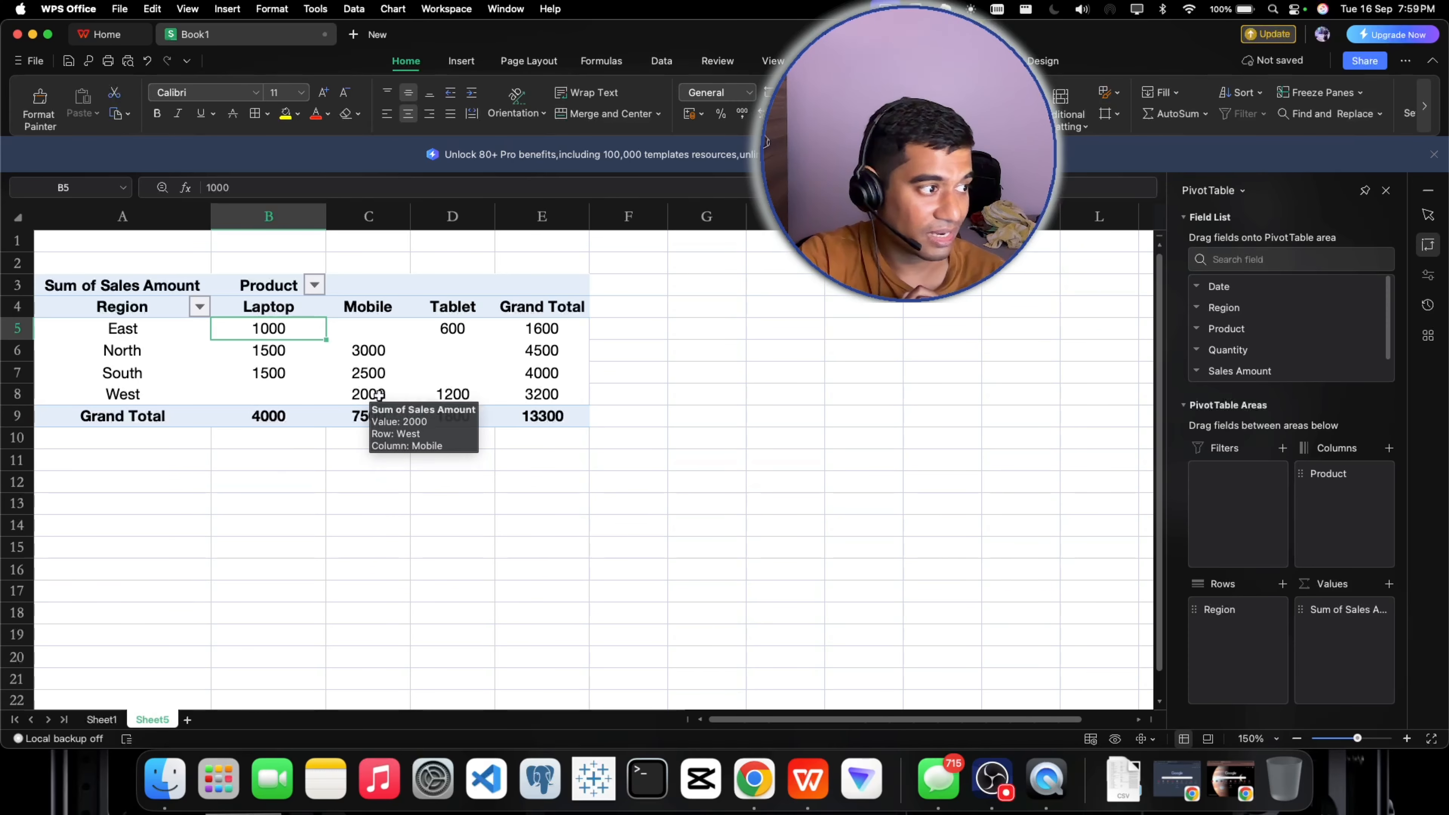
click(101, 719)
click(377, 404)
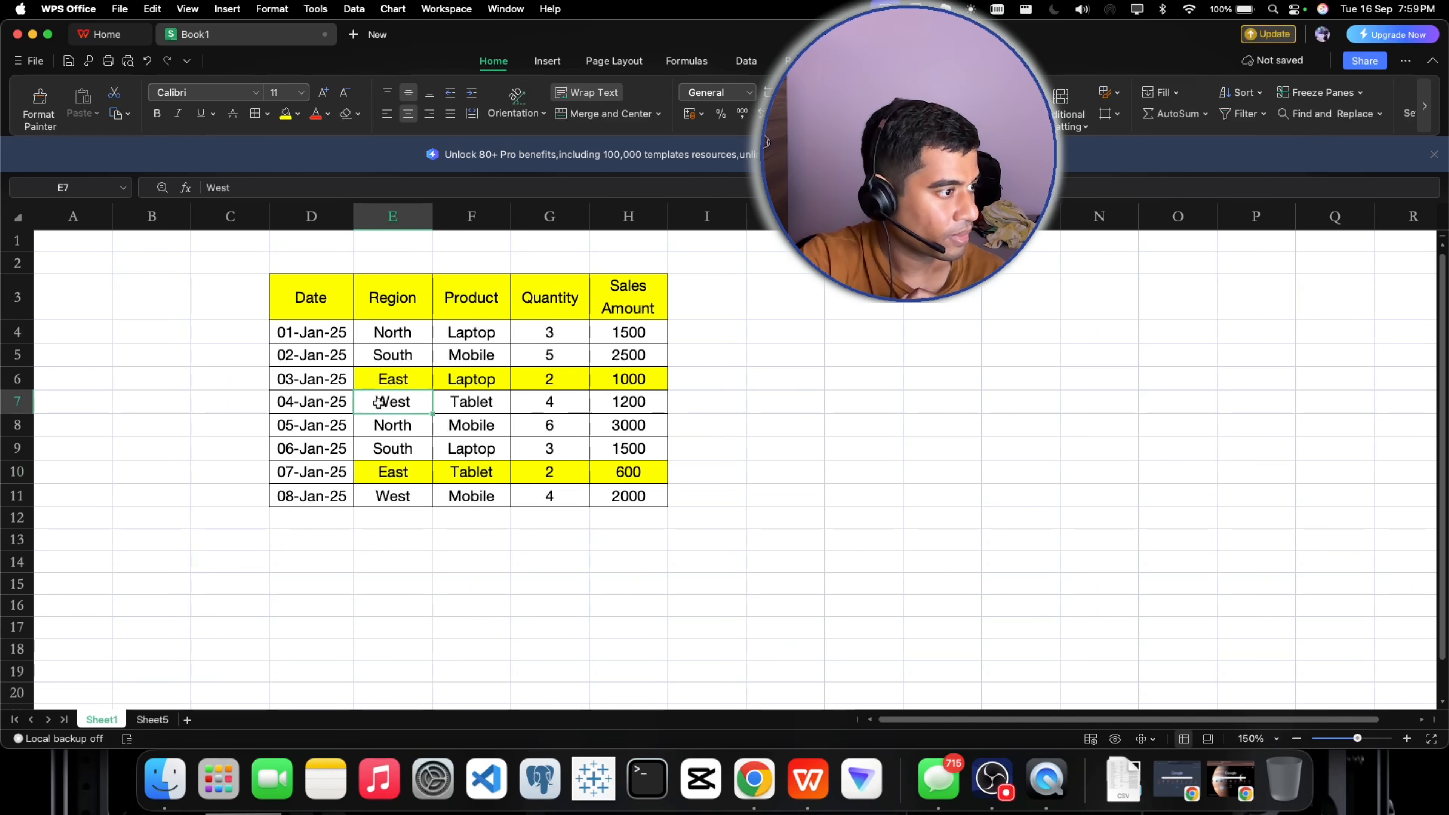
click(462, 405)
click(468, 492)
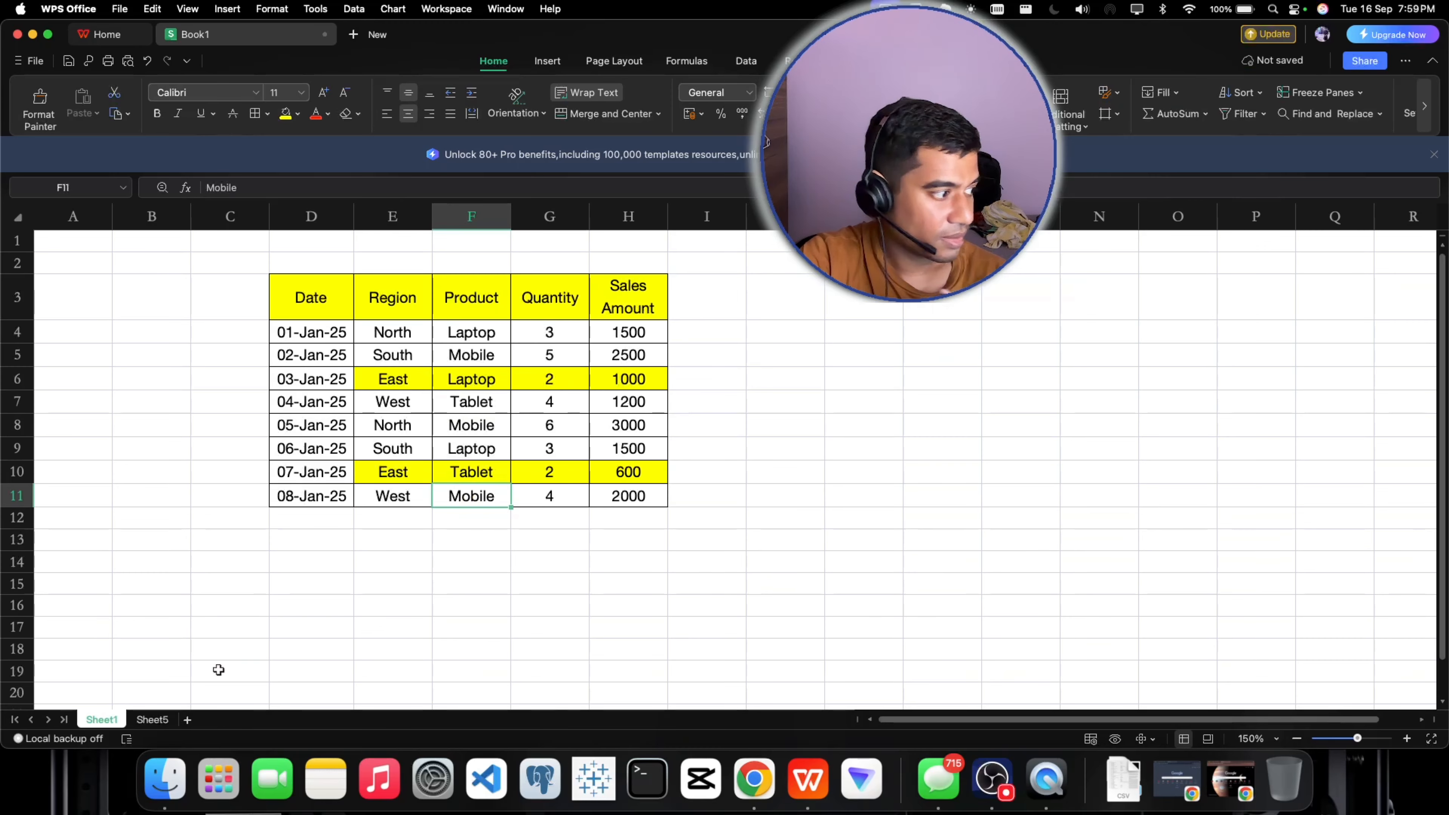
Return to the PivotTable on Sheet5 and add the Date field to its Rows beneath Region
click(152, 719)
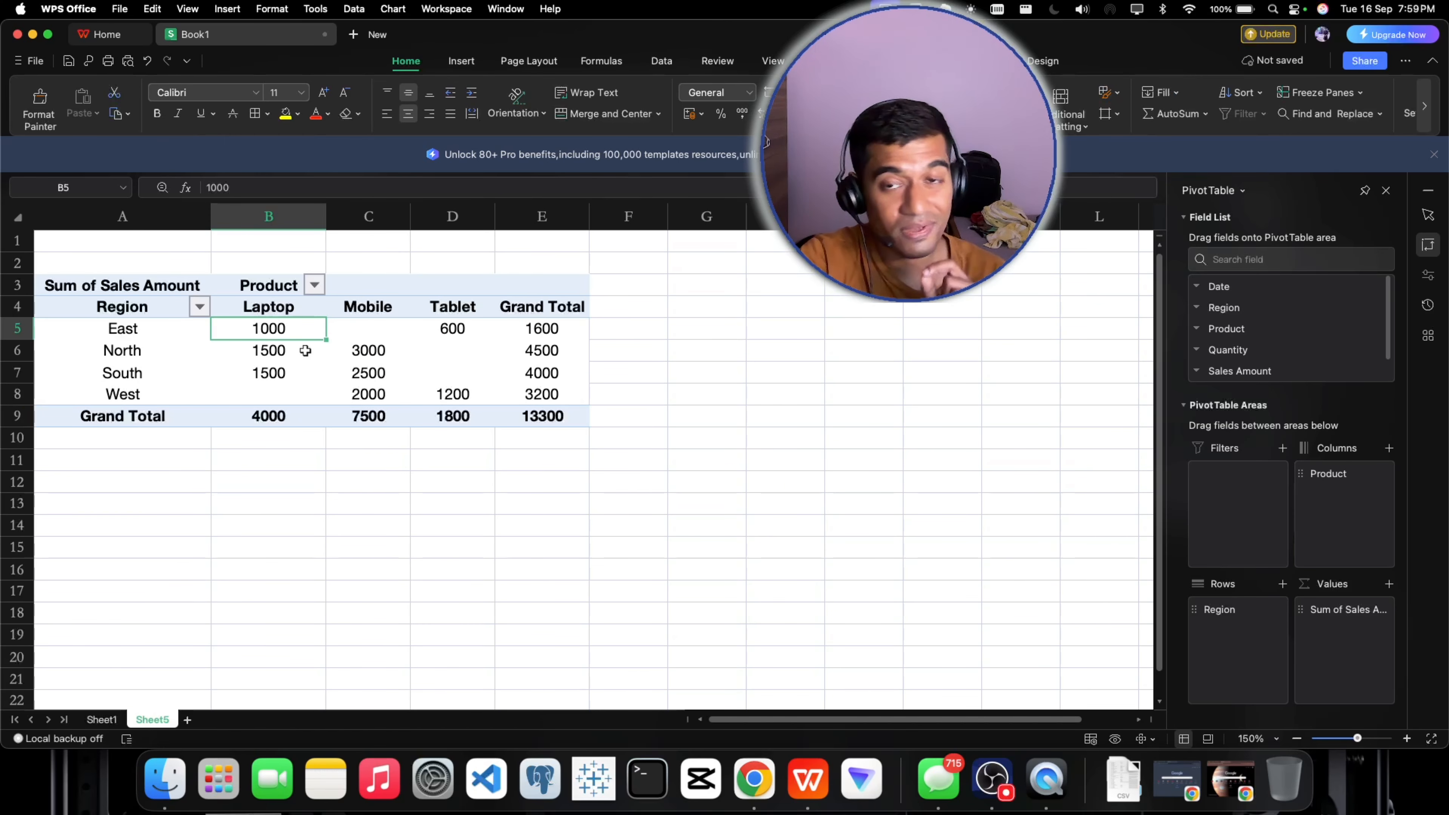
mouse_move(305, 351)
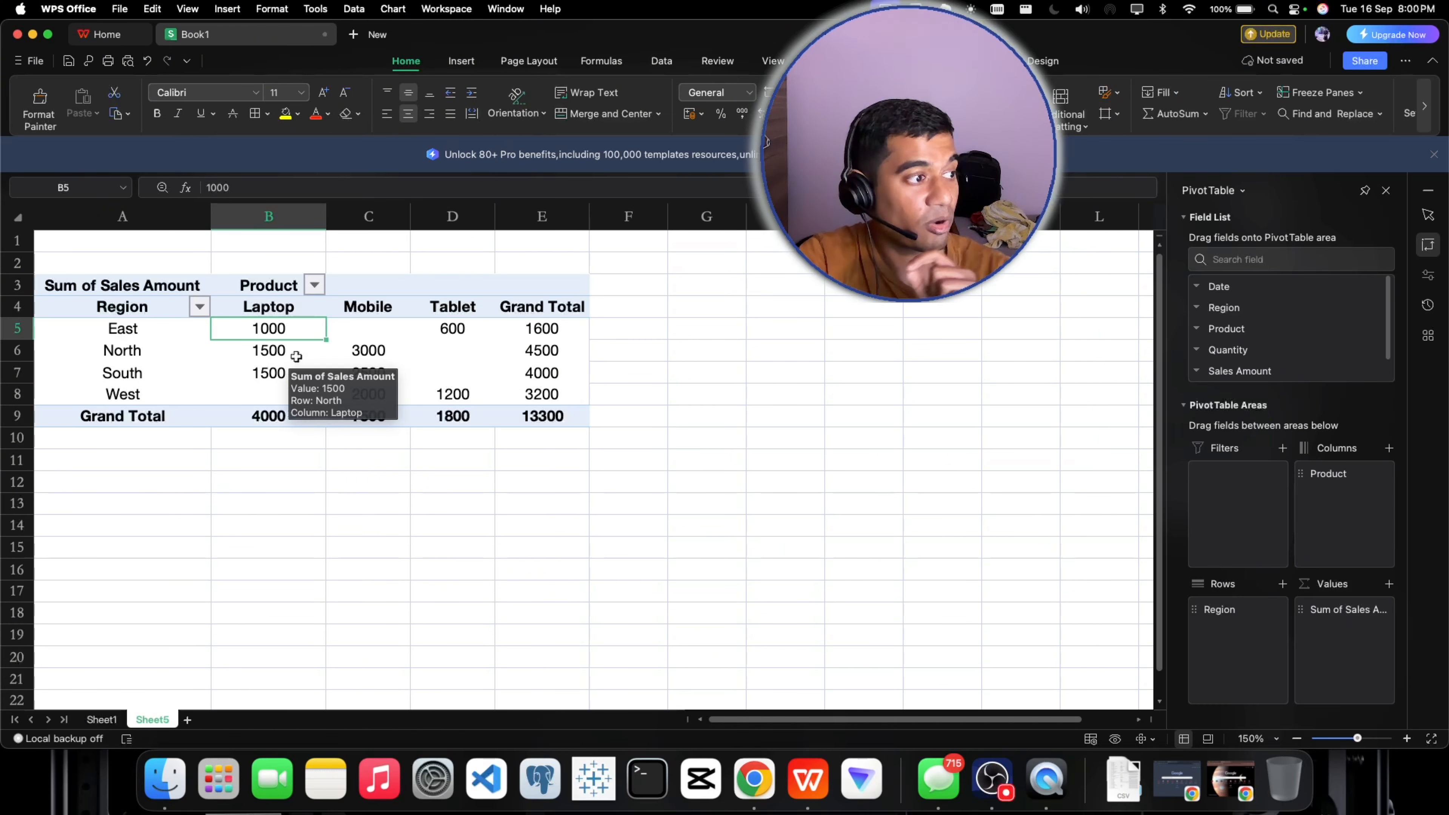
mouse_move(408, 336)
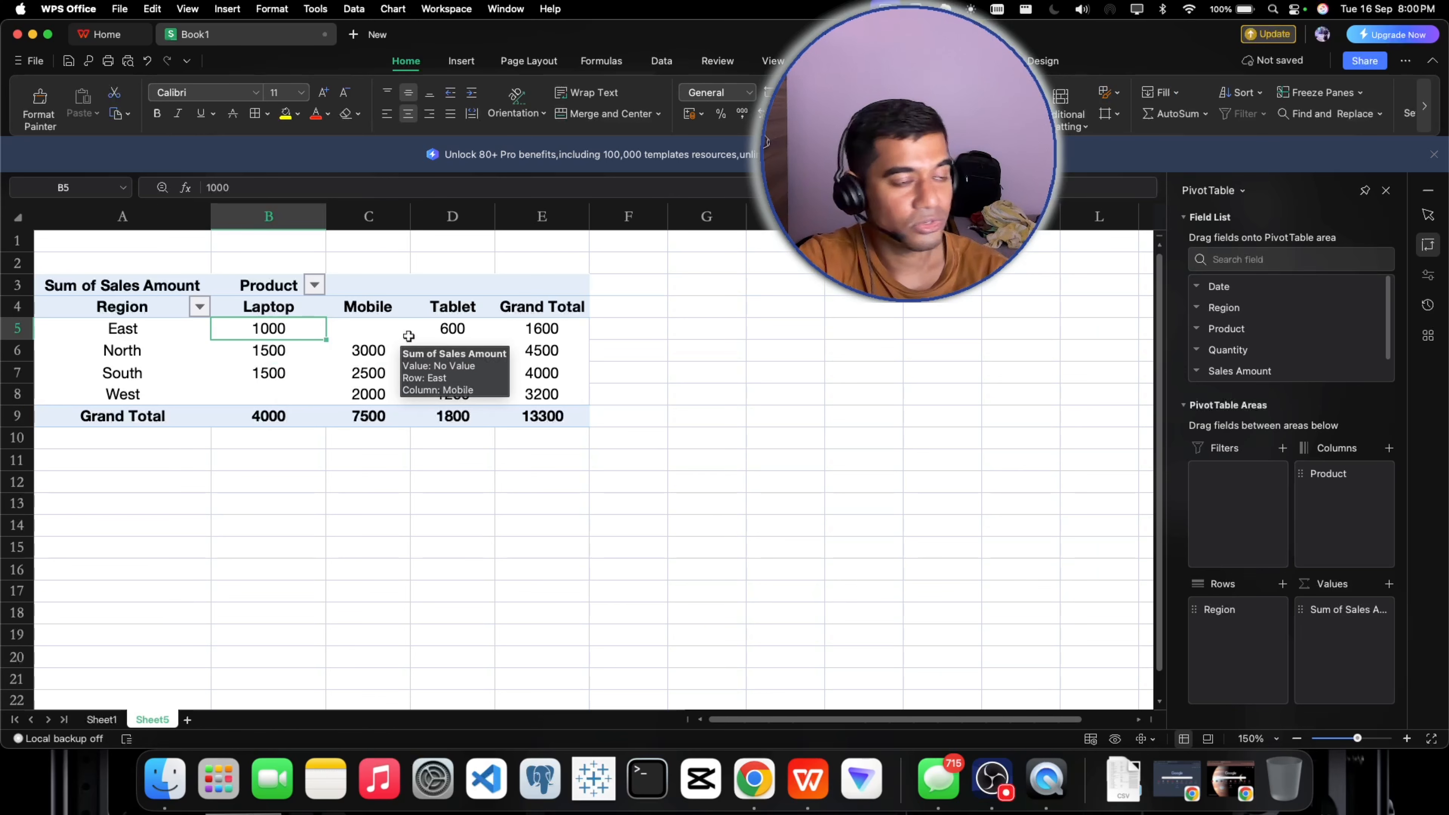
click(756, 781)
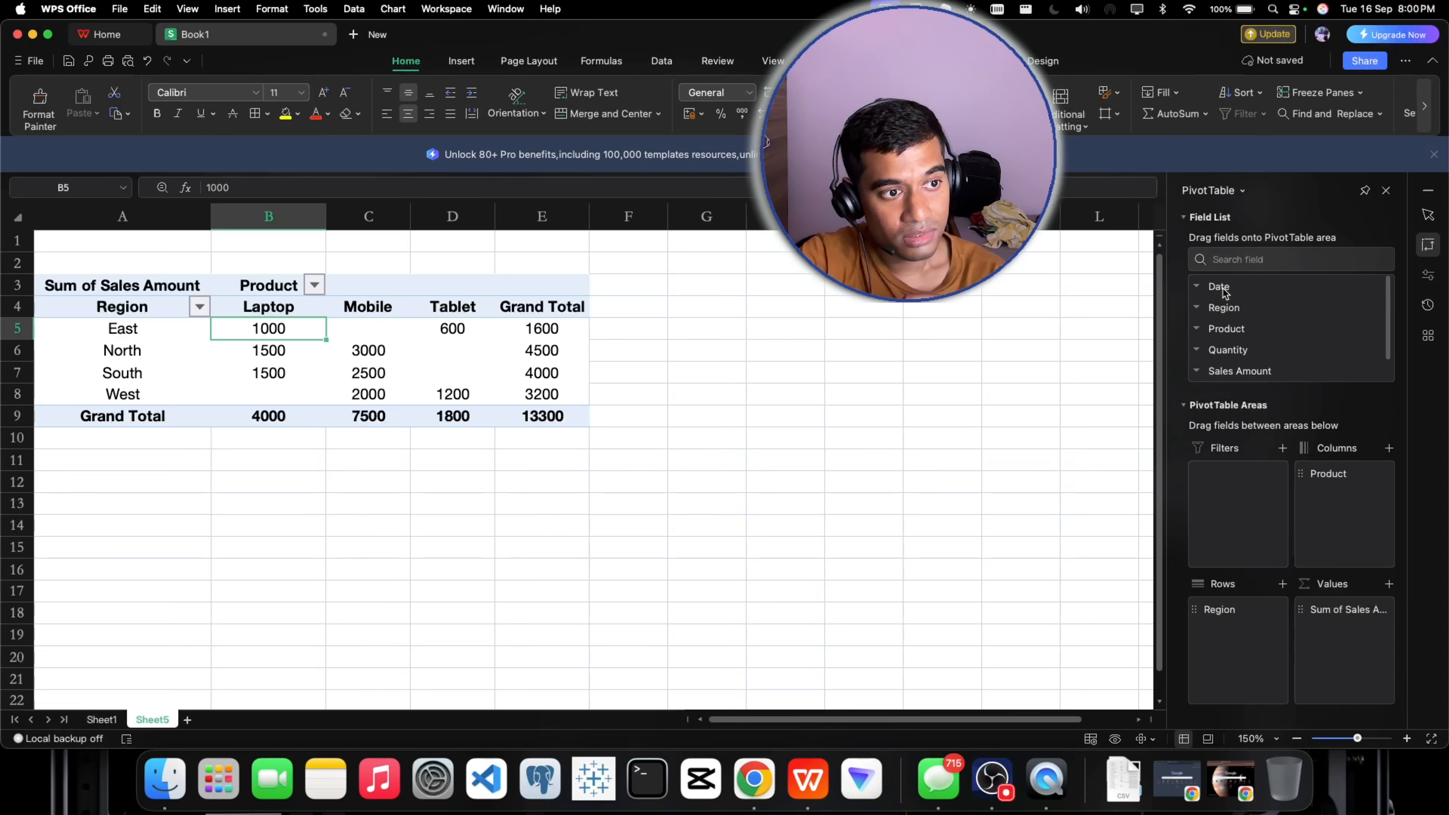
drag(1255, 492, 1242, 649)
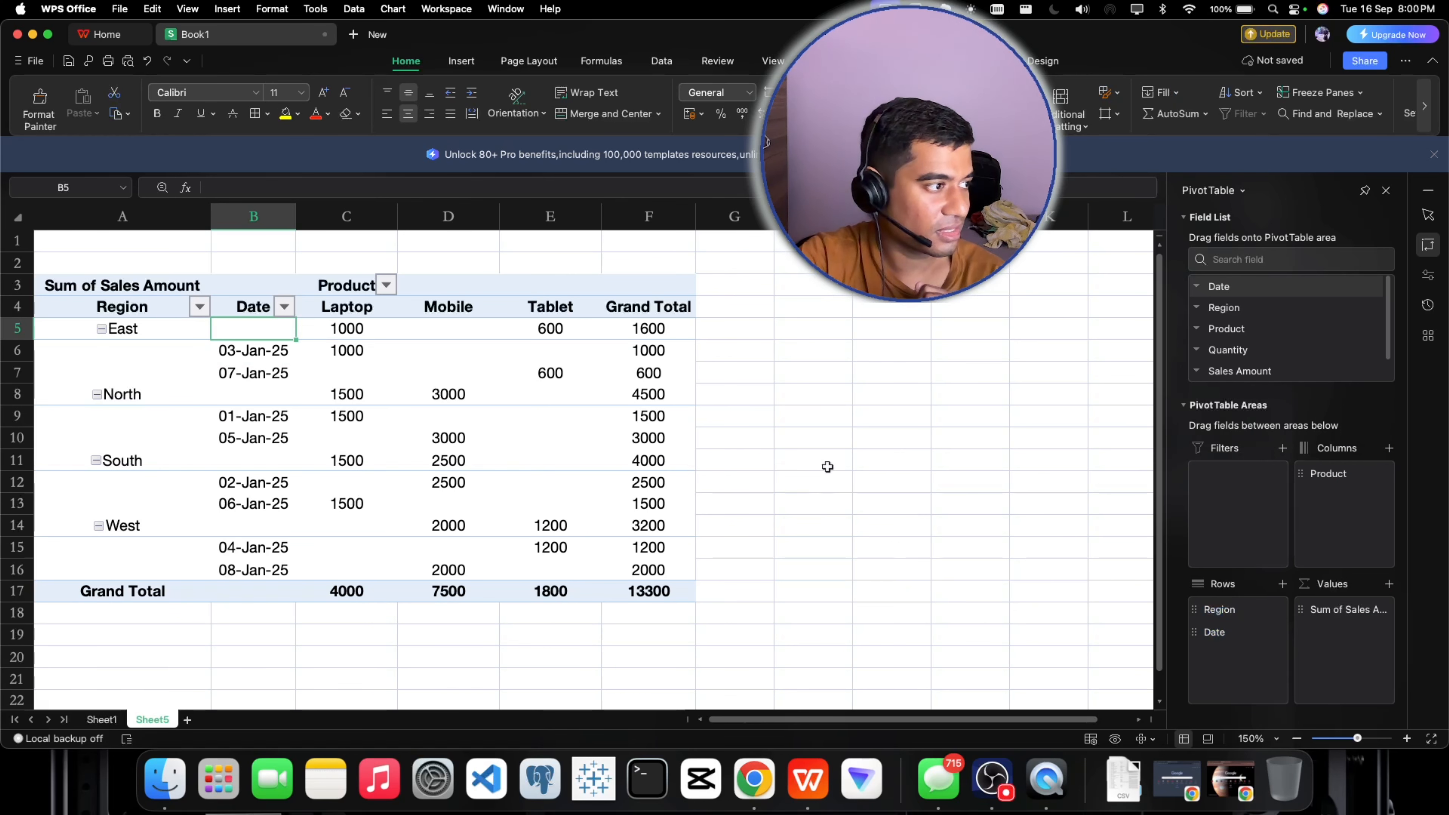
Examine East's dated rows in the PivotTable, comparing each date's Laptop and Tablet sales with its row Grand Total
click(268, 356)
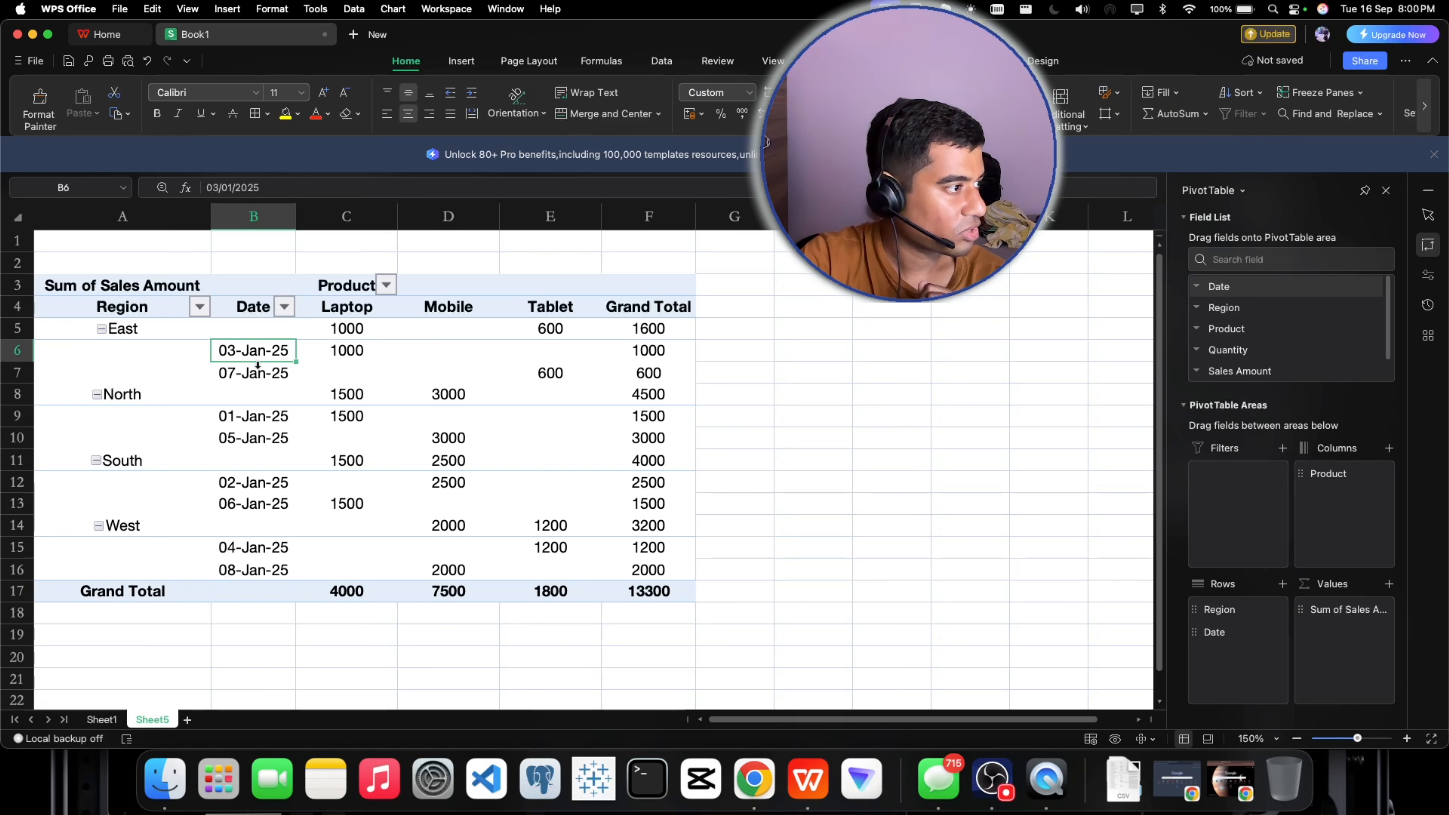
click(249, 365)
click(240, 357)
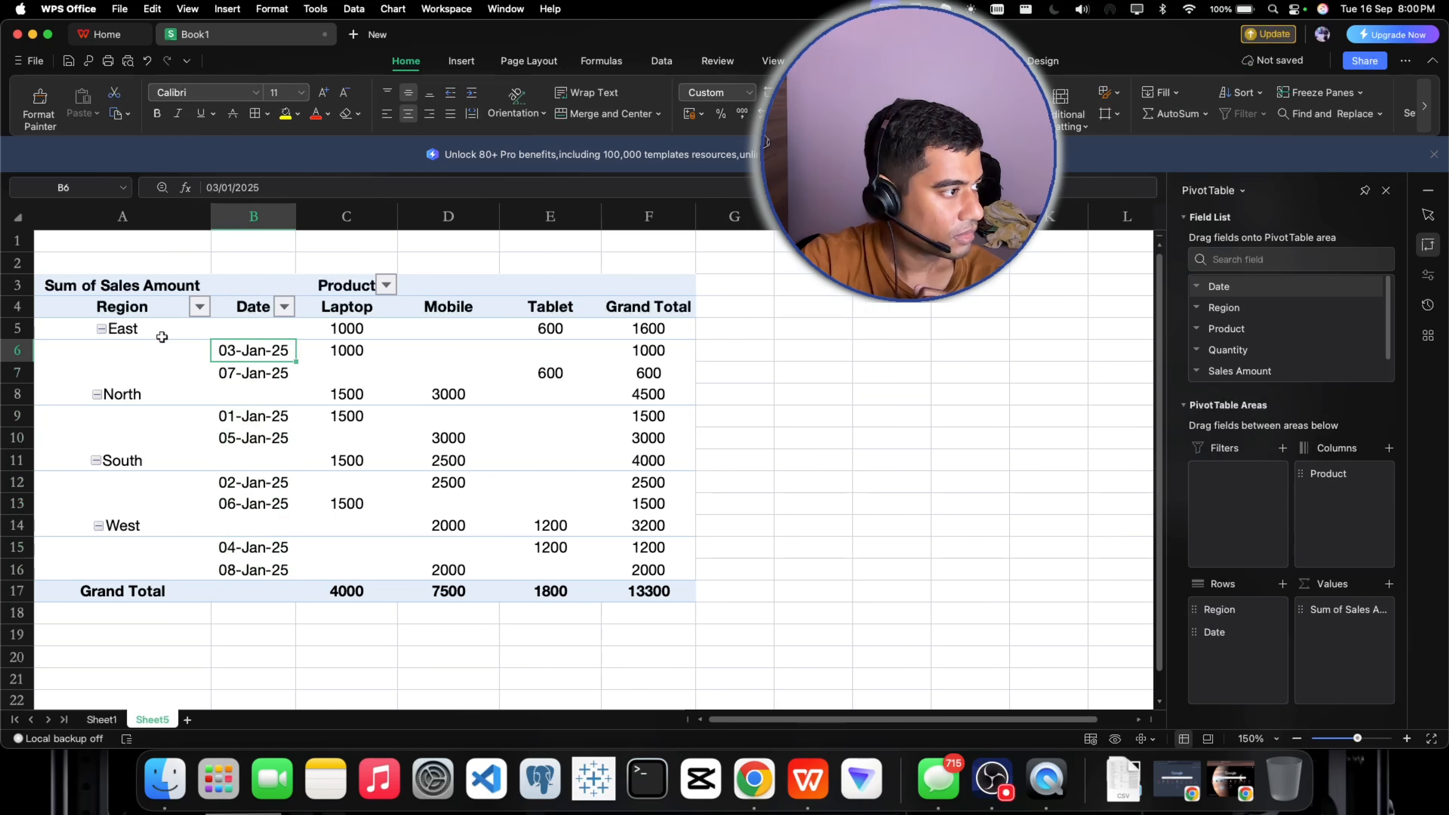
click(342, 351)
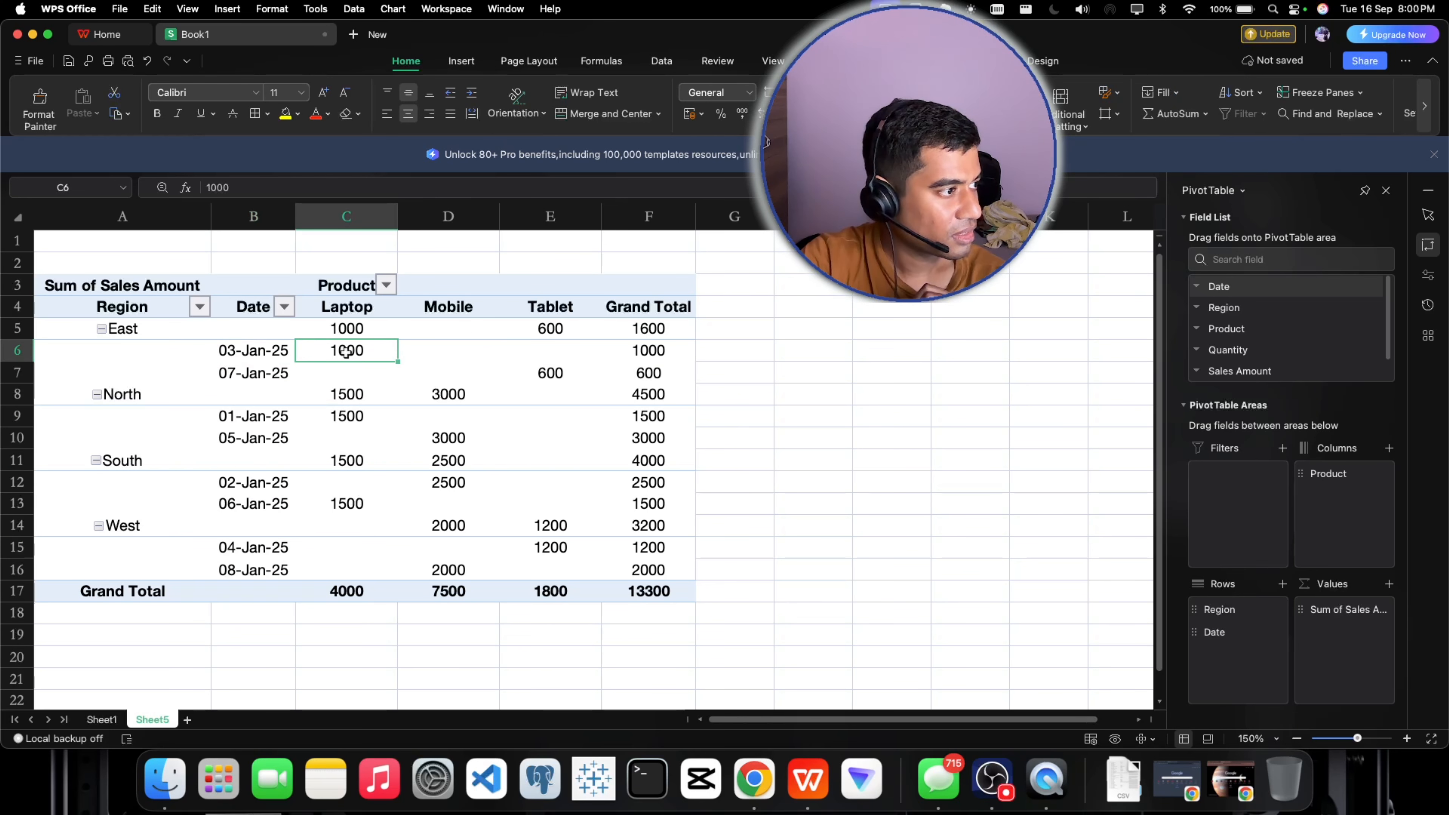
click(630, 351)
click(262, 379)
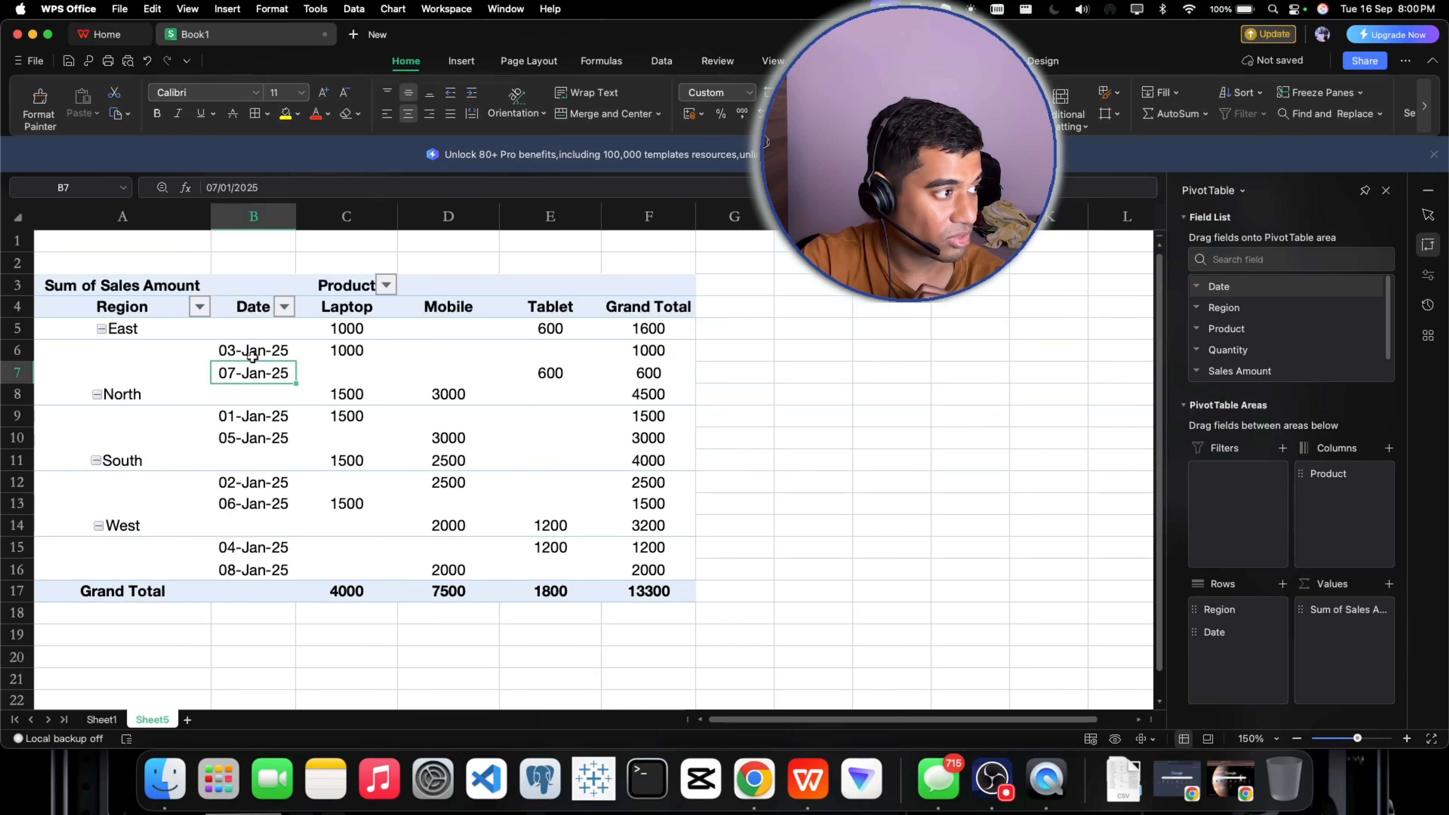
click(253, 359)
click(545, 375)
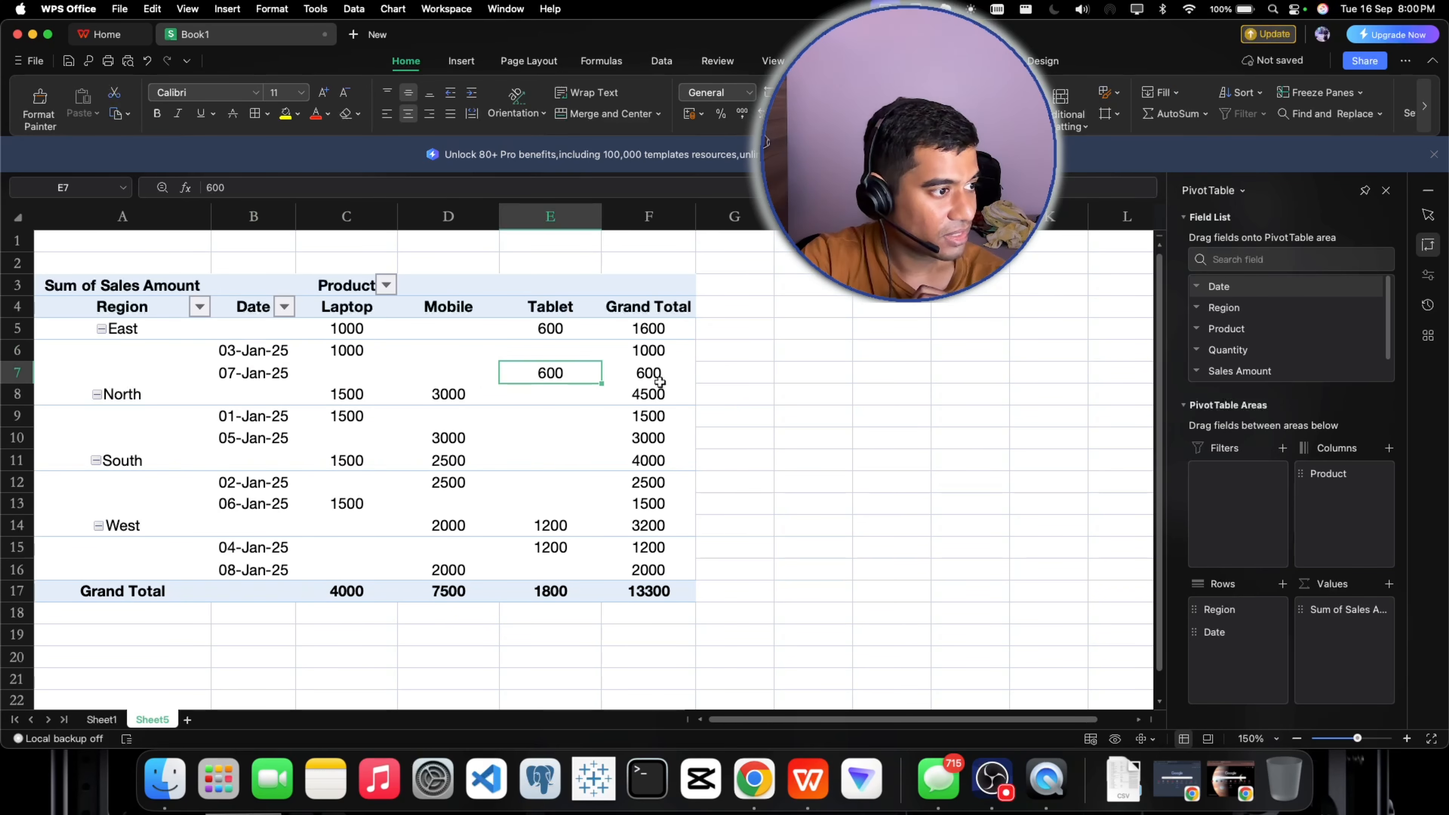
click(261, 338)
click(257, 353)
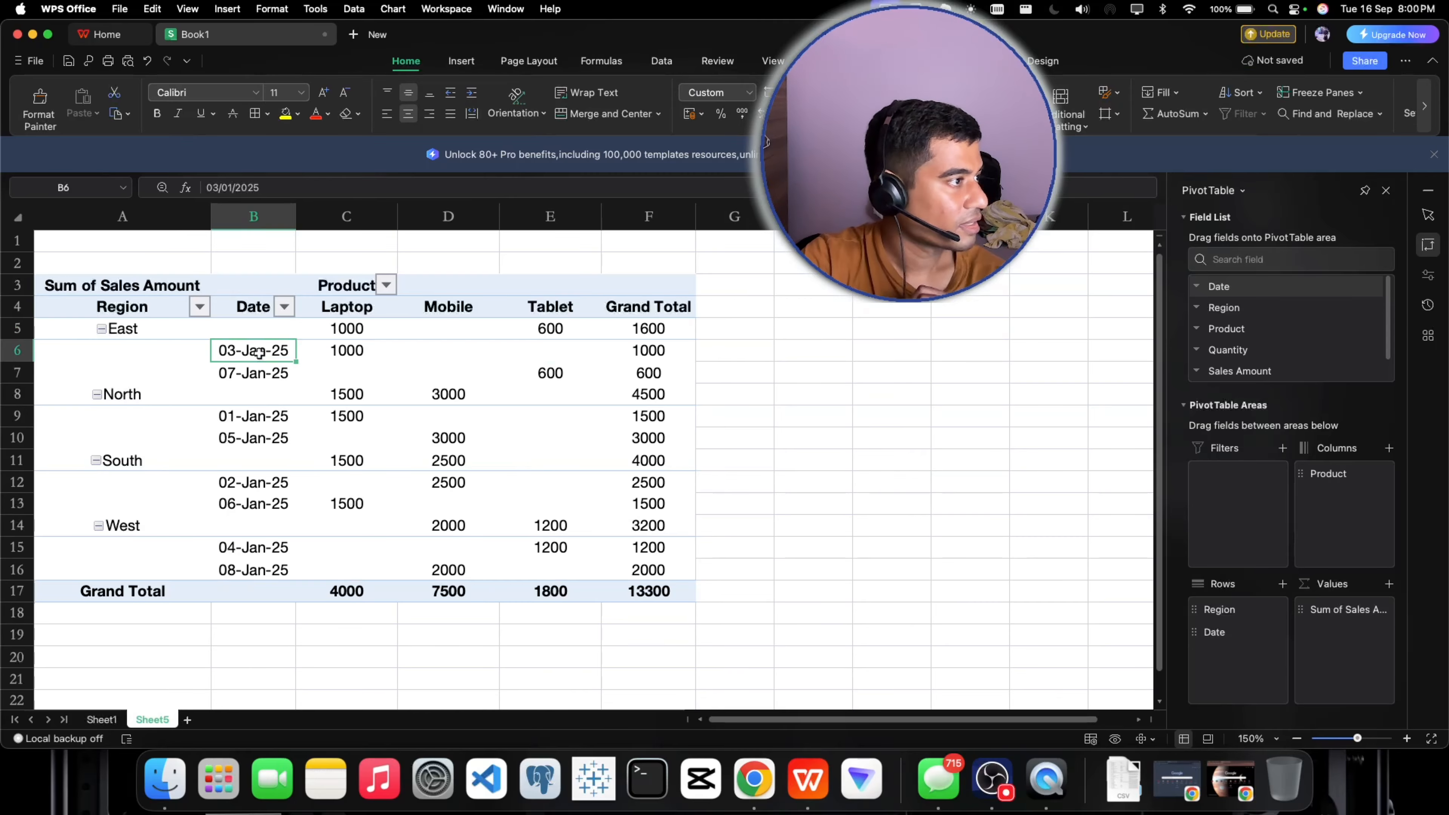
click(459, 64)
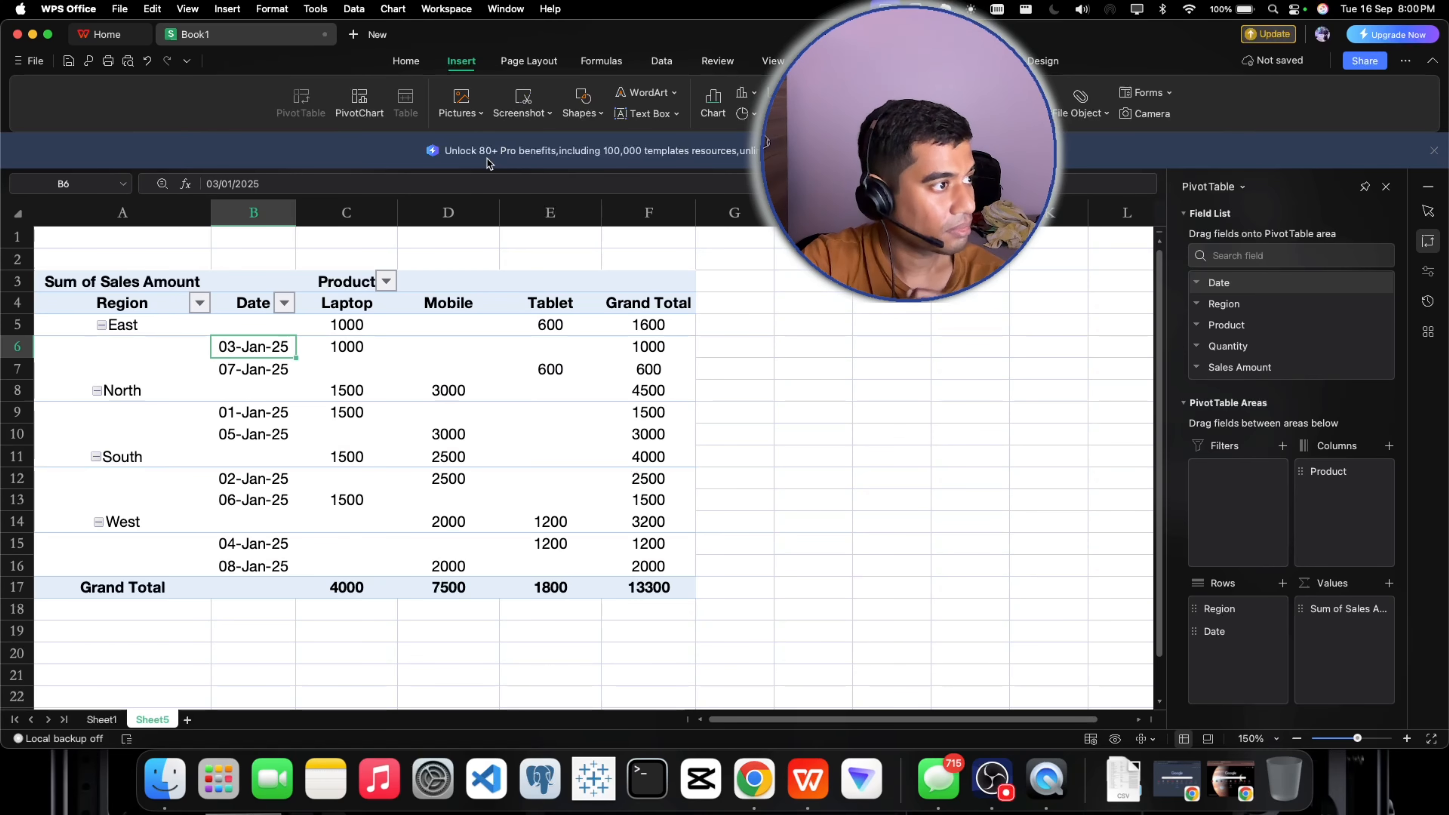
right_click(249, 346)
key(Escape)
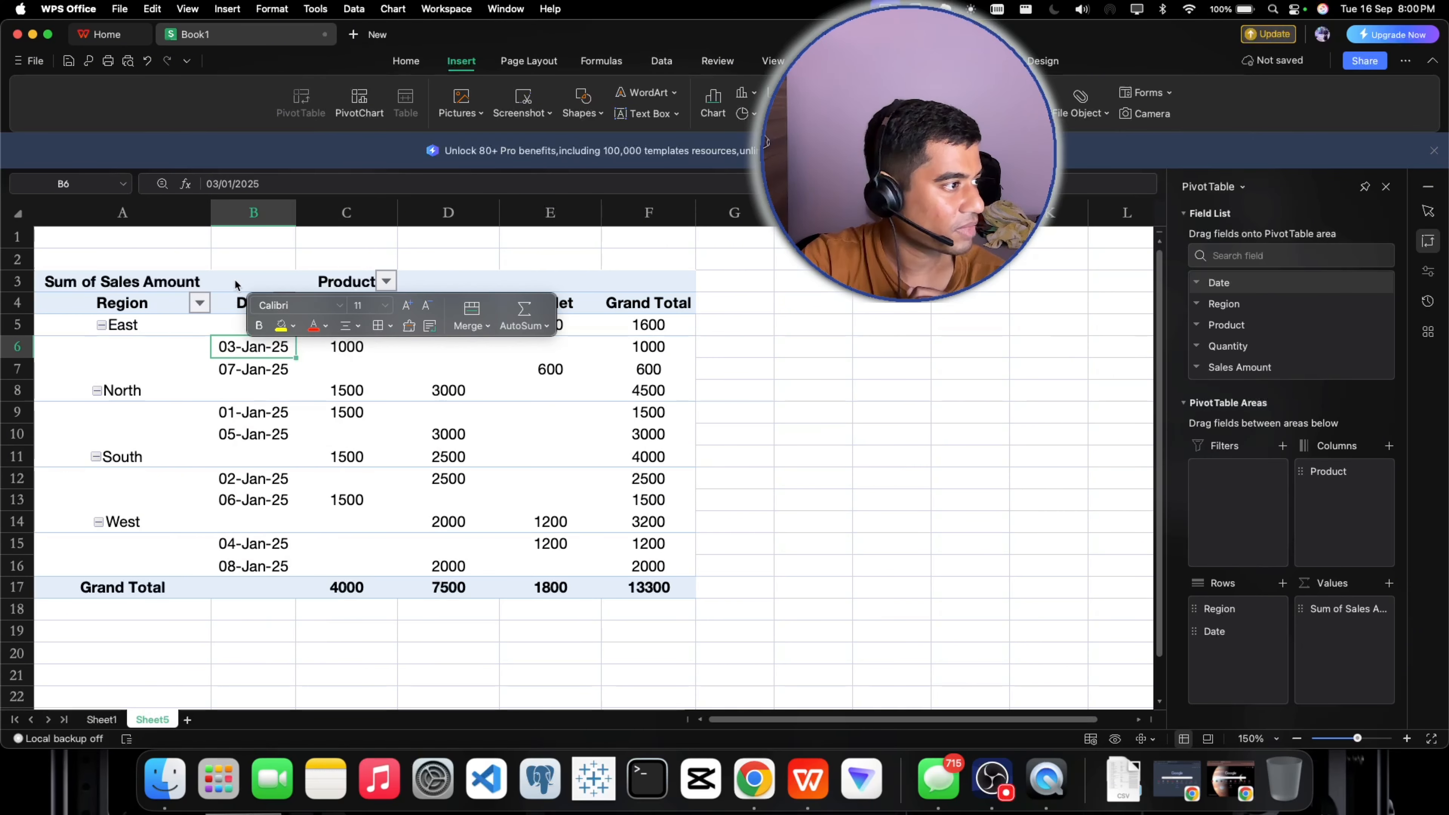
click(235, 284)
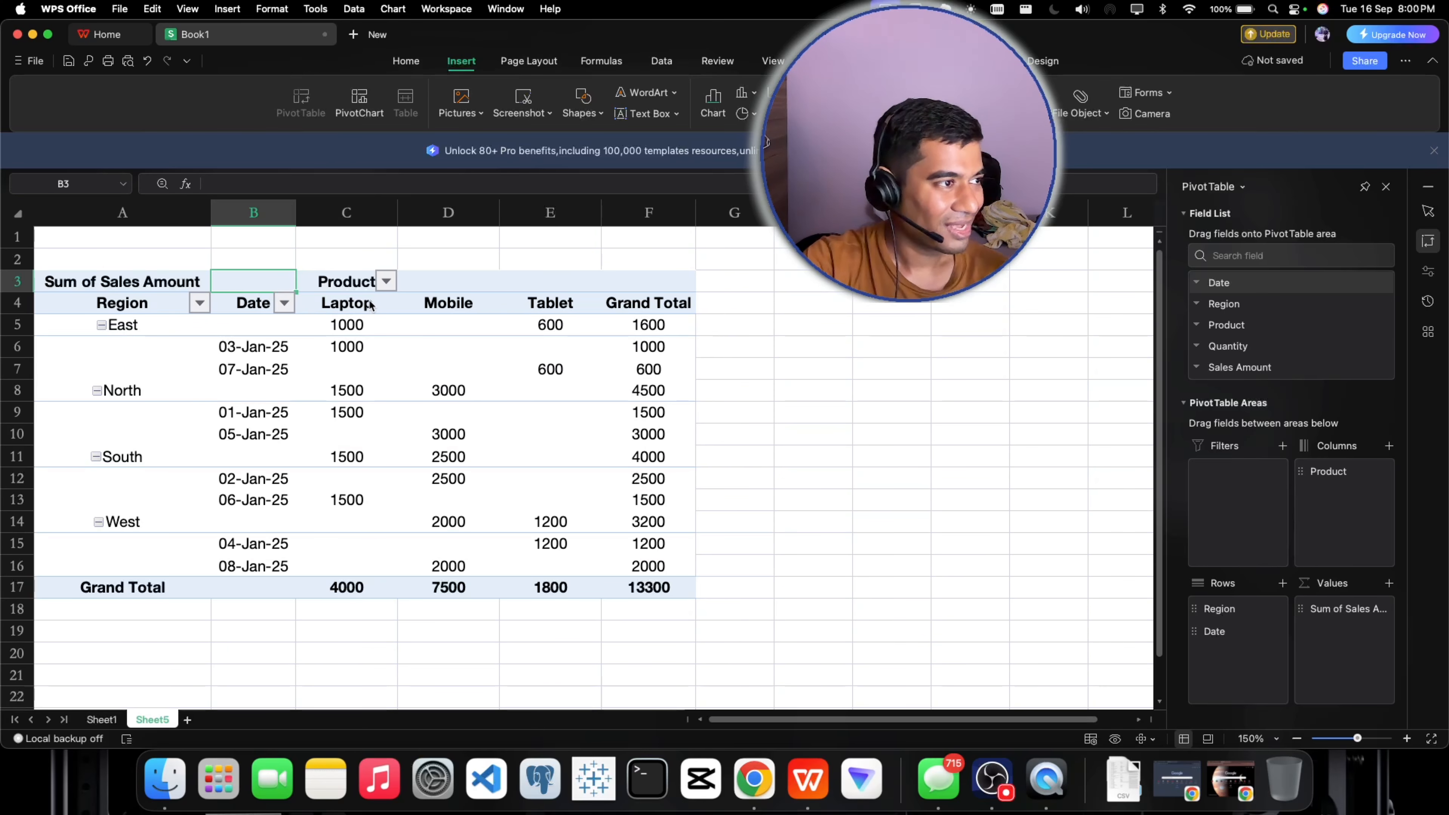
click(248, 356)
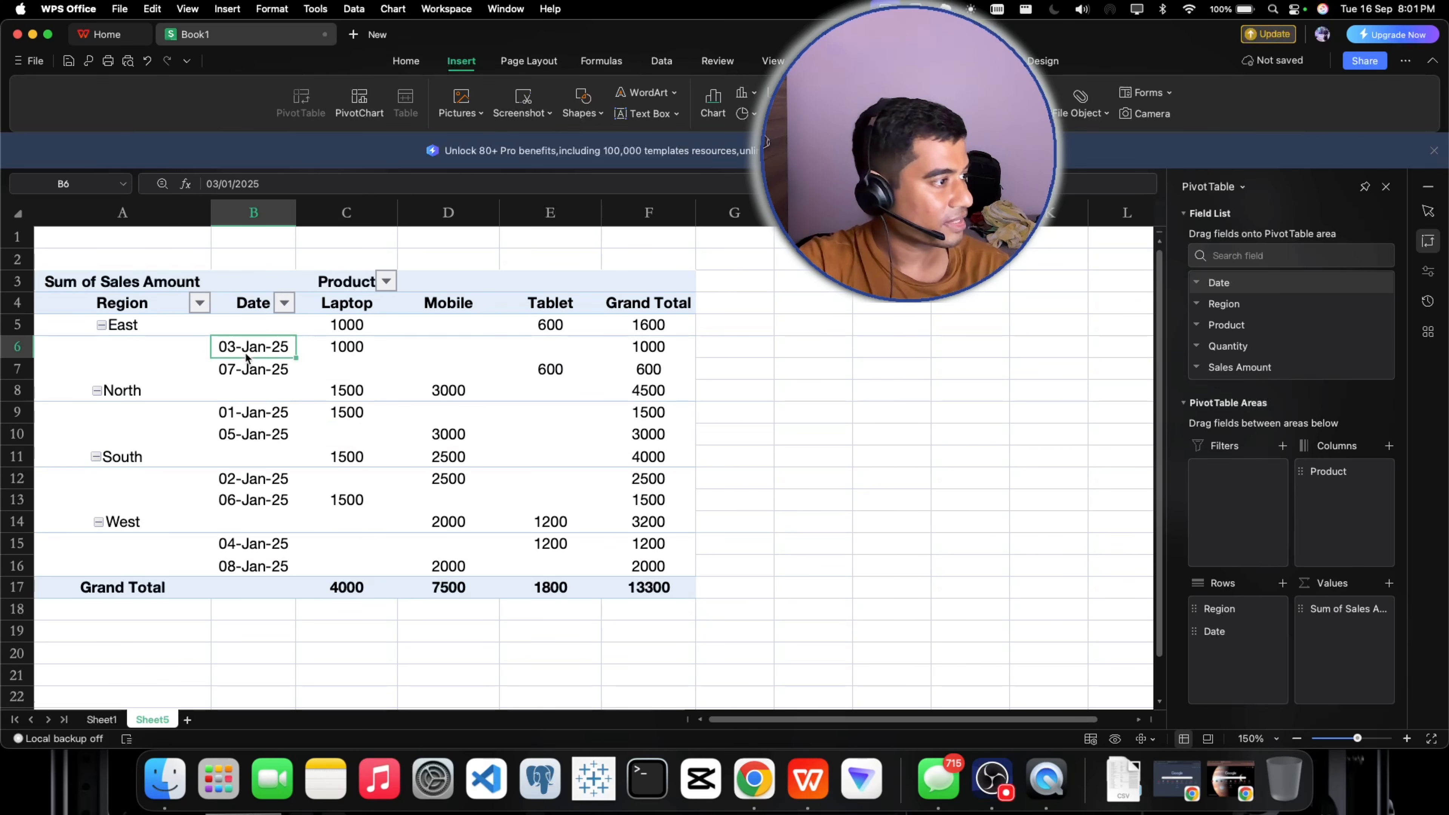
click(237, 368)
click(237, 353)
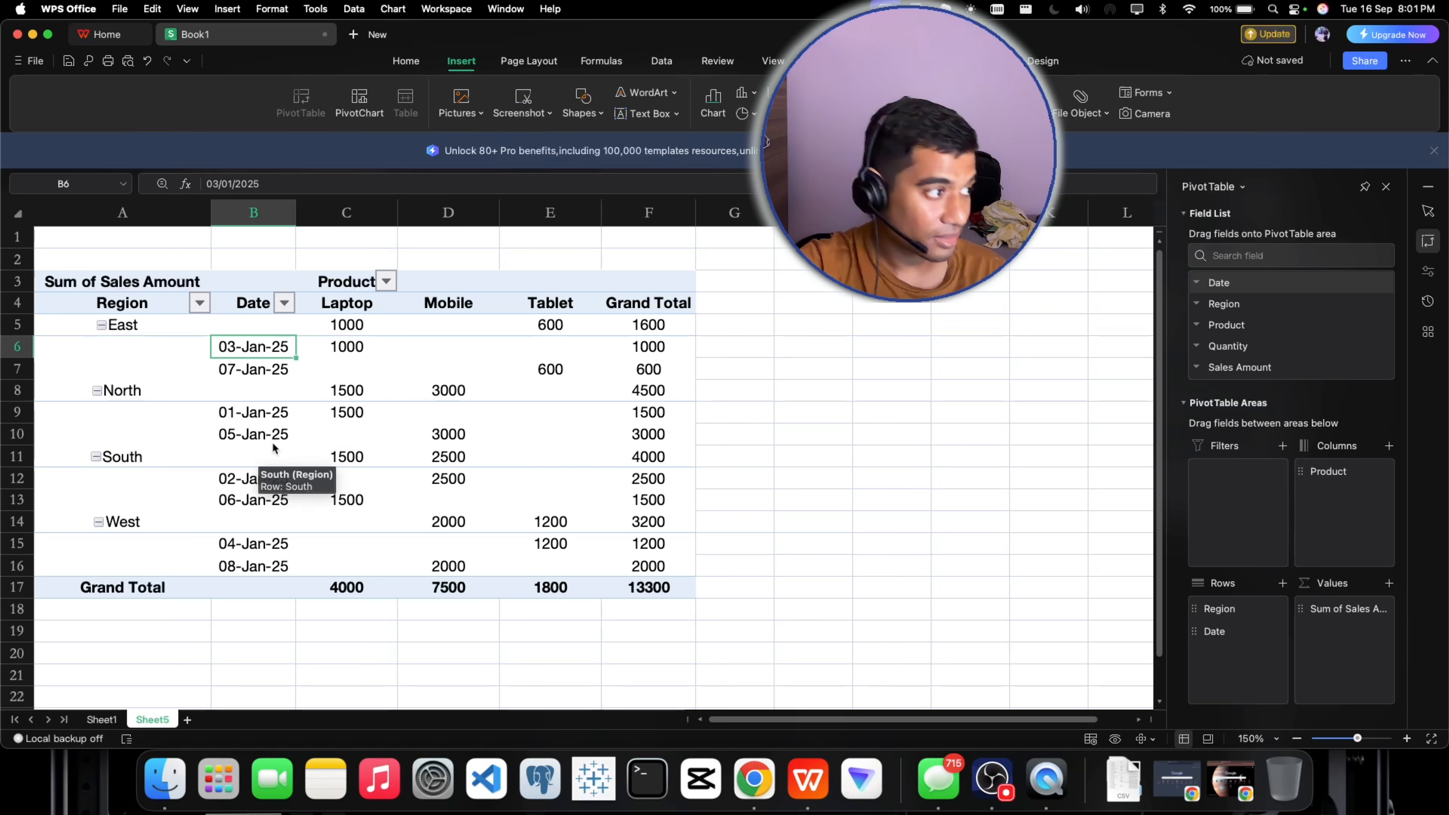
key(Down)
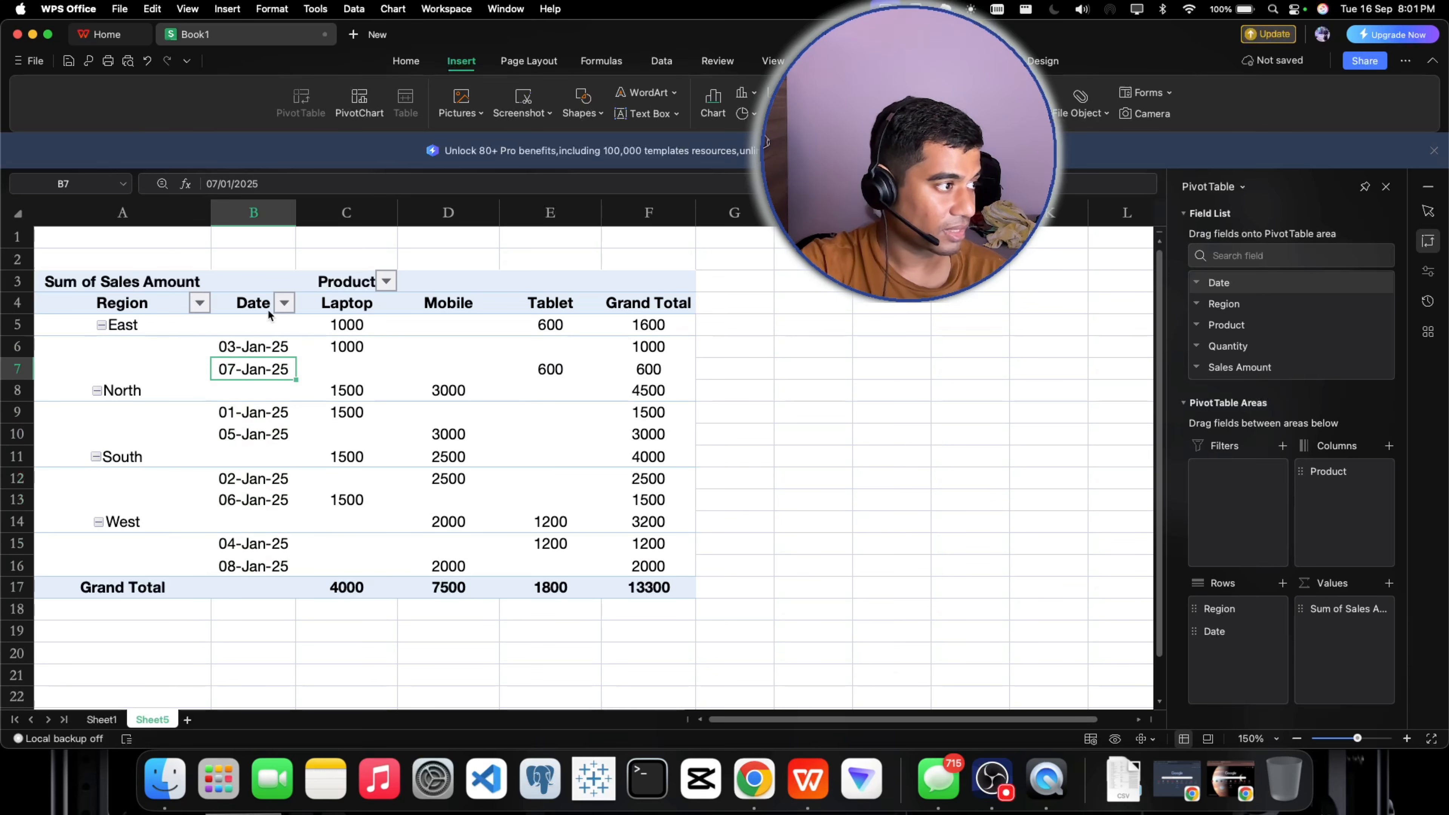
click(286, 303)
click(285, 303)
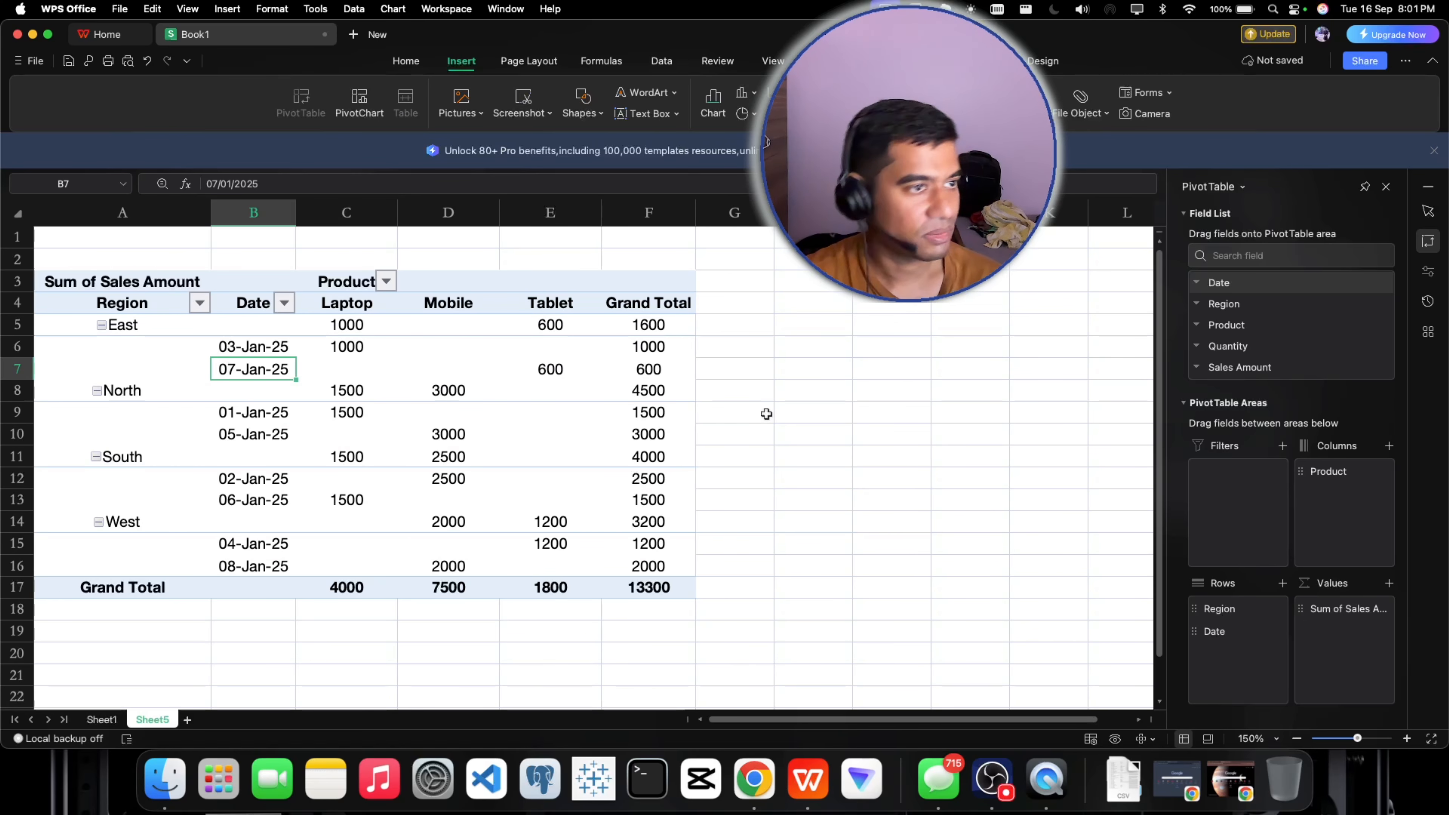
click(254, 285)
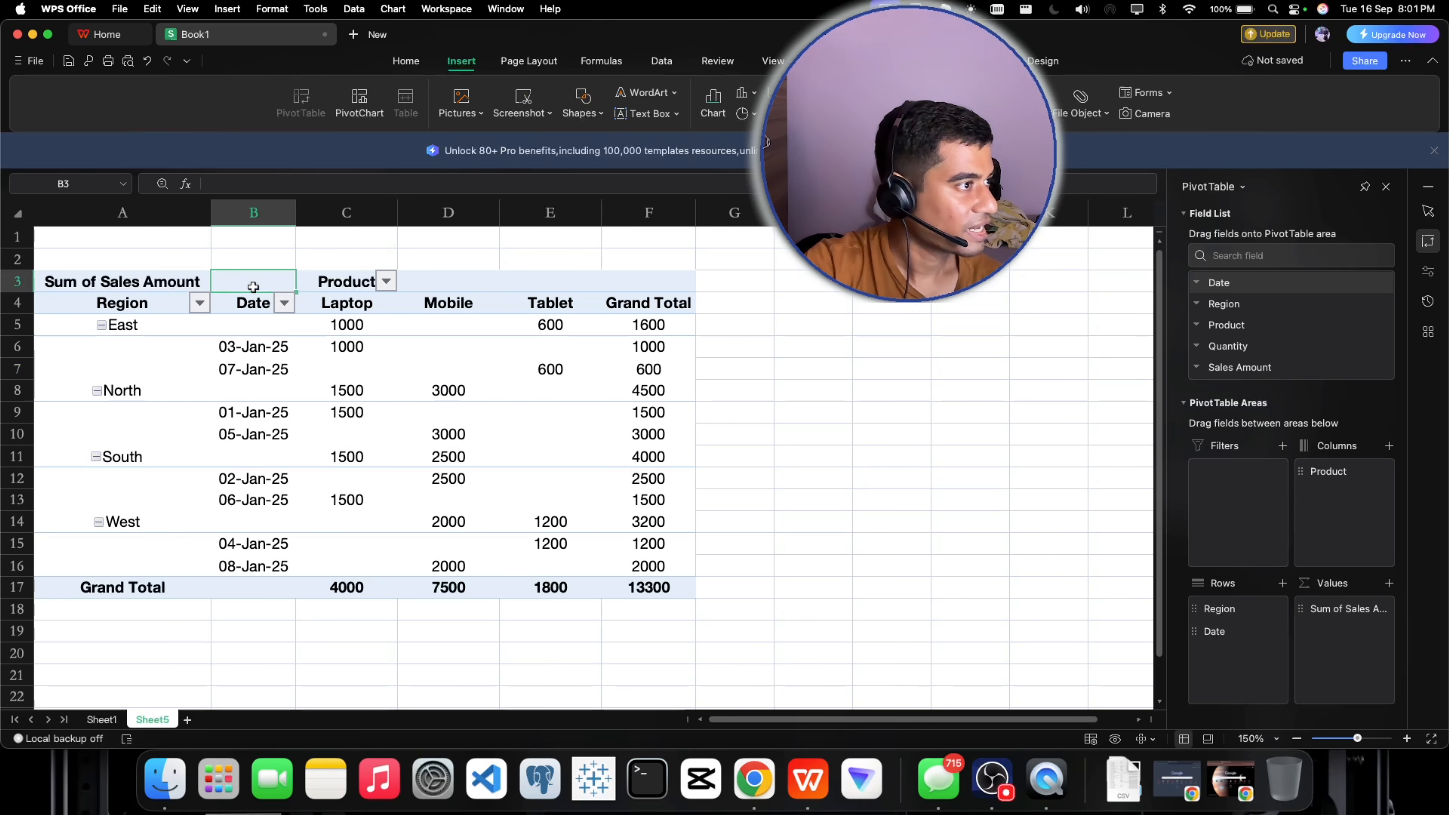
click(537, 63)
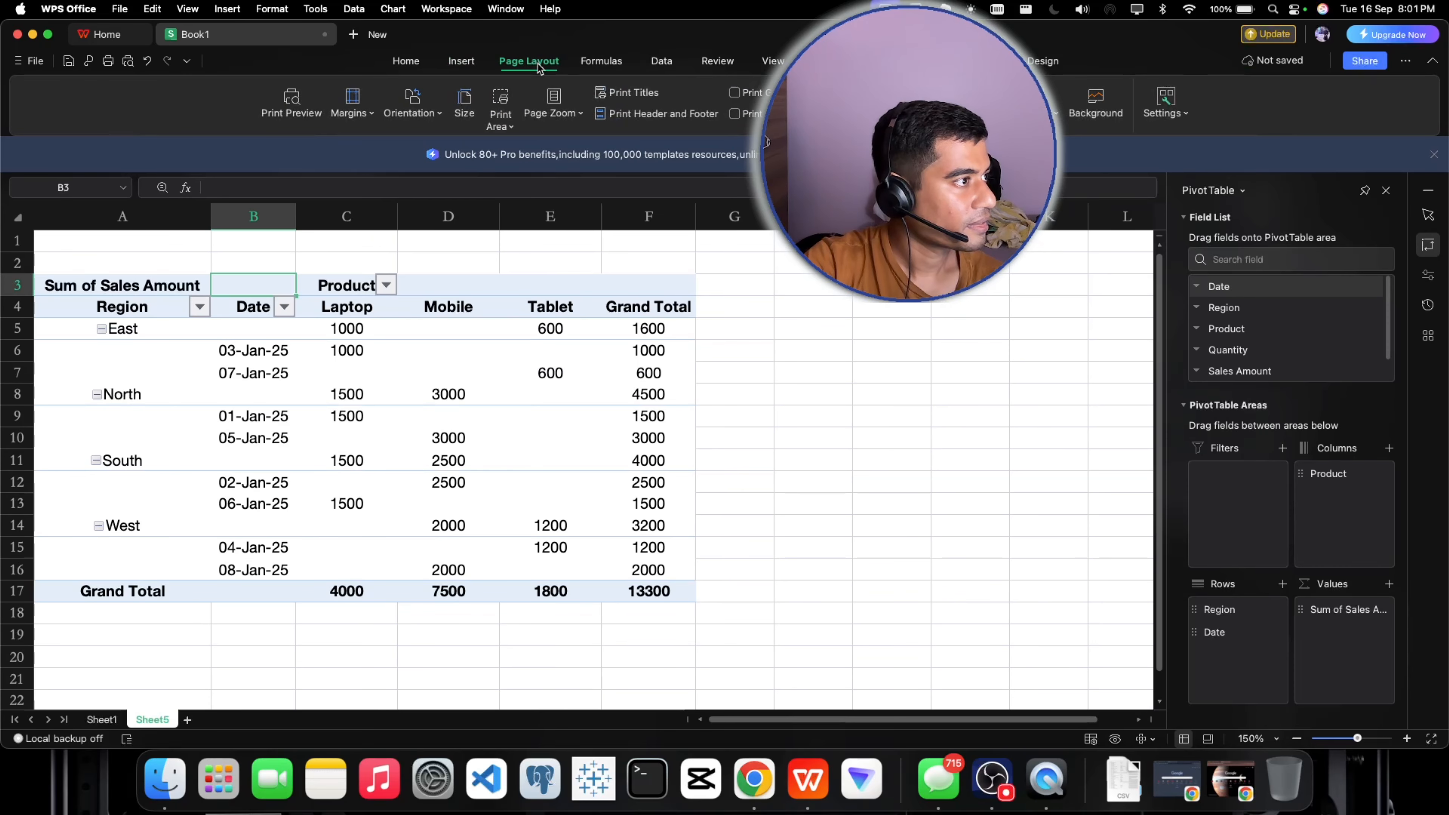
click(461, 61)
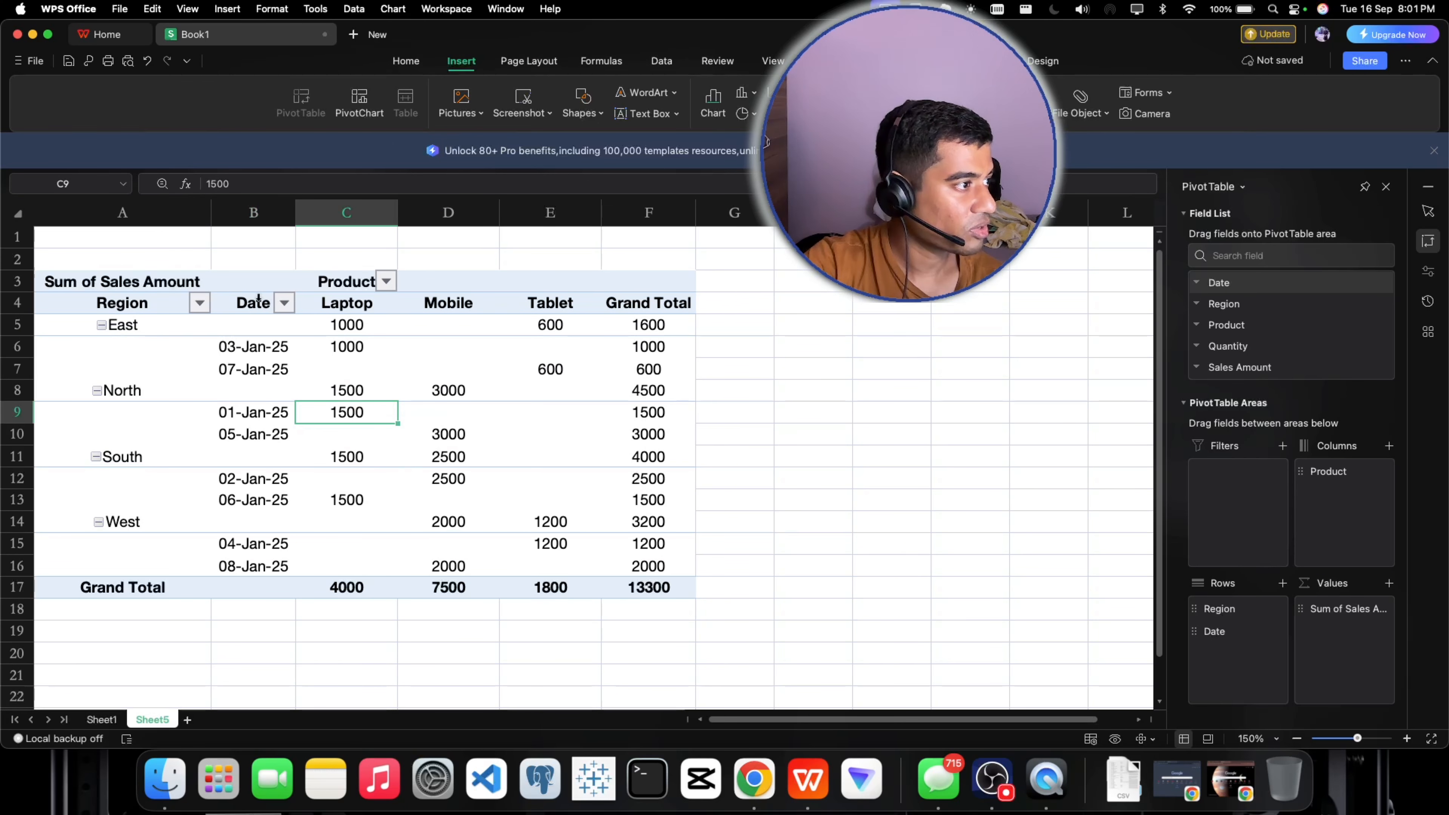
drag(243, 283, 198, 276)
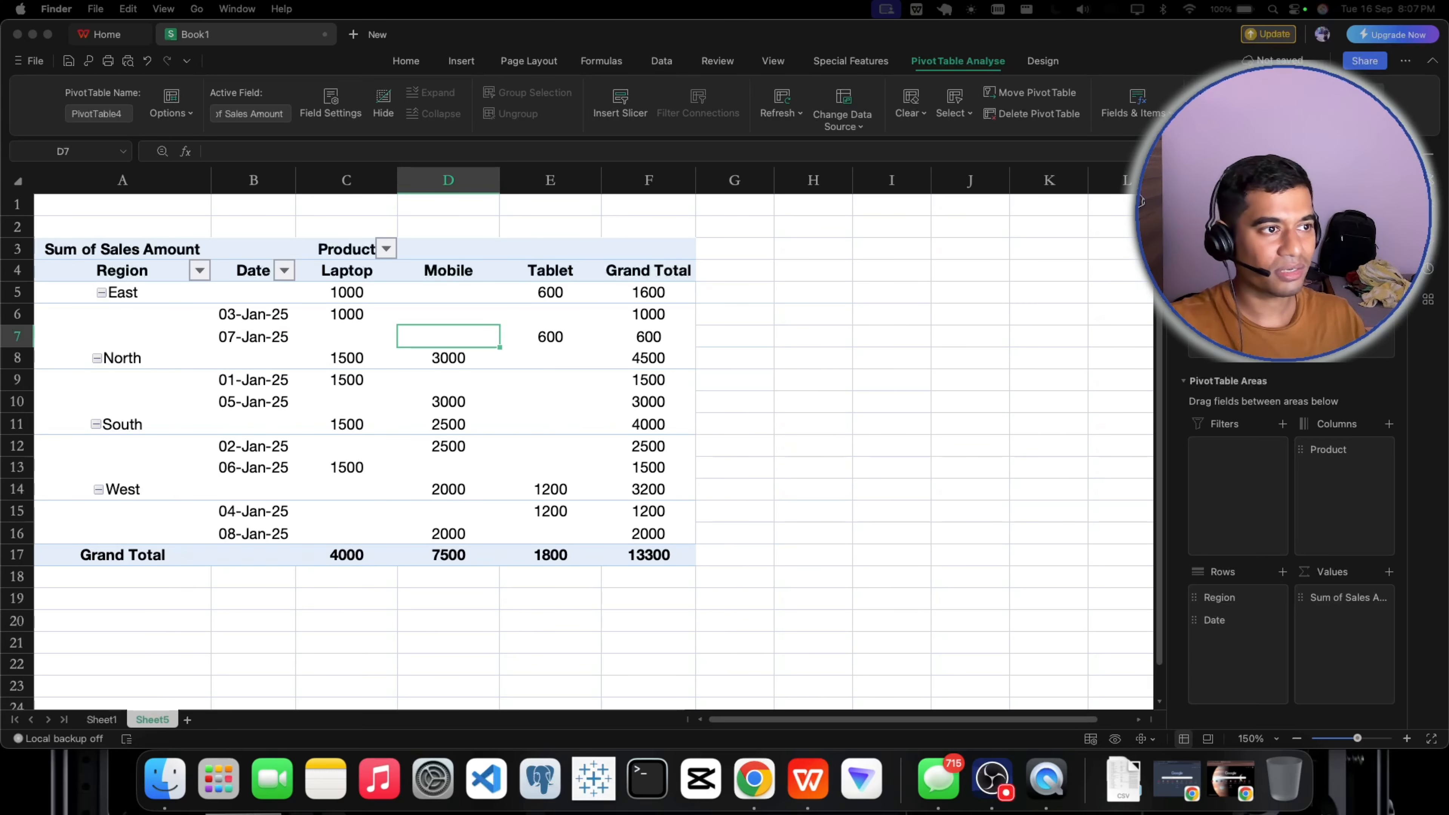
click(457, 65)
click(456, 64)
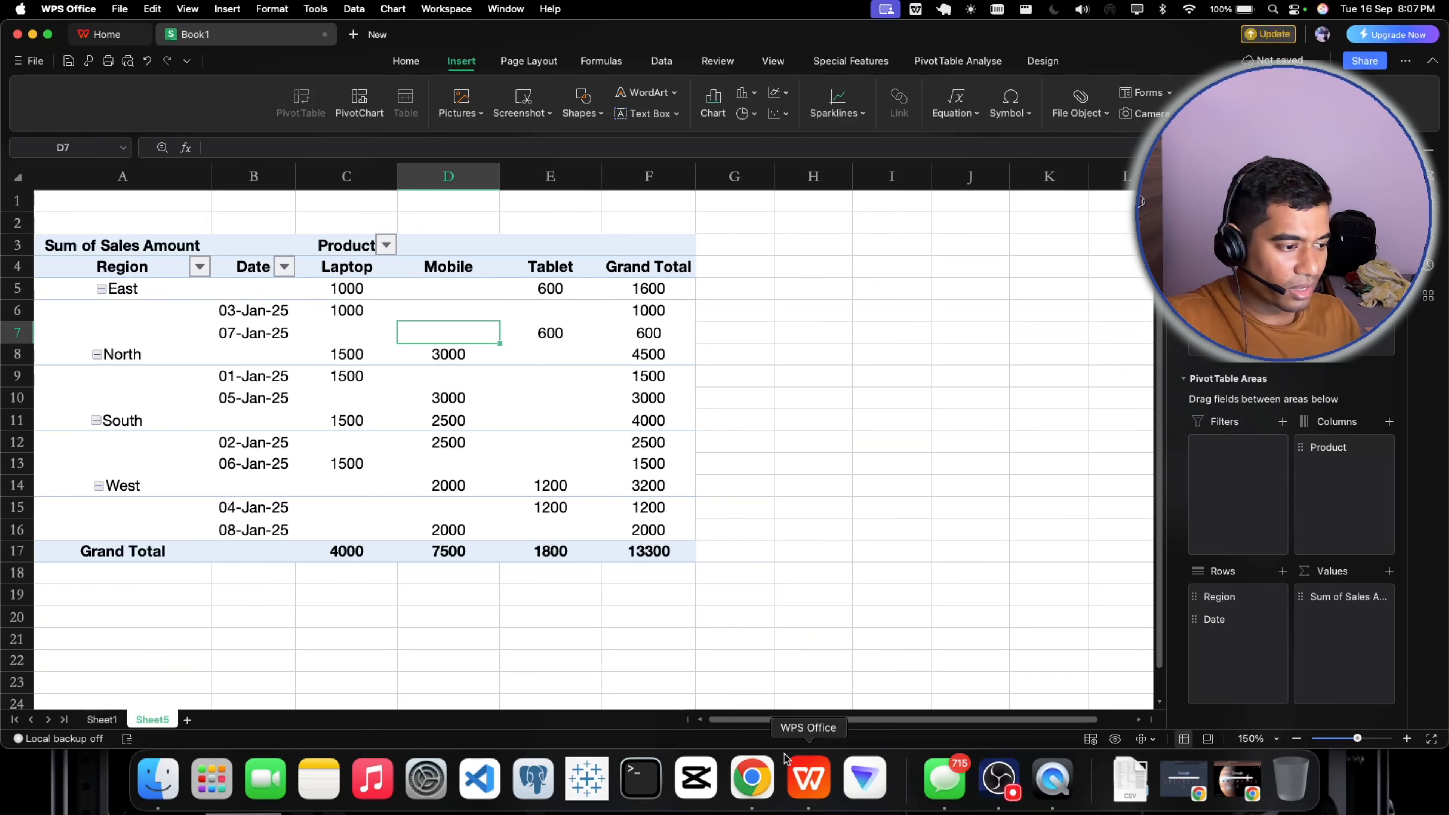
click(753, 779)
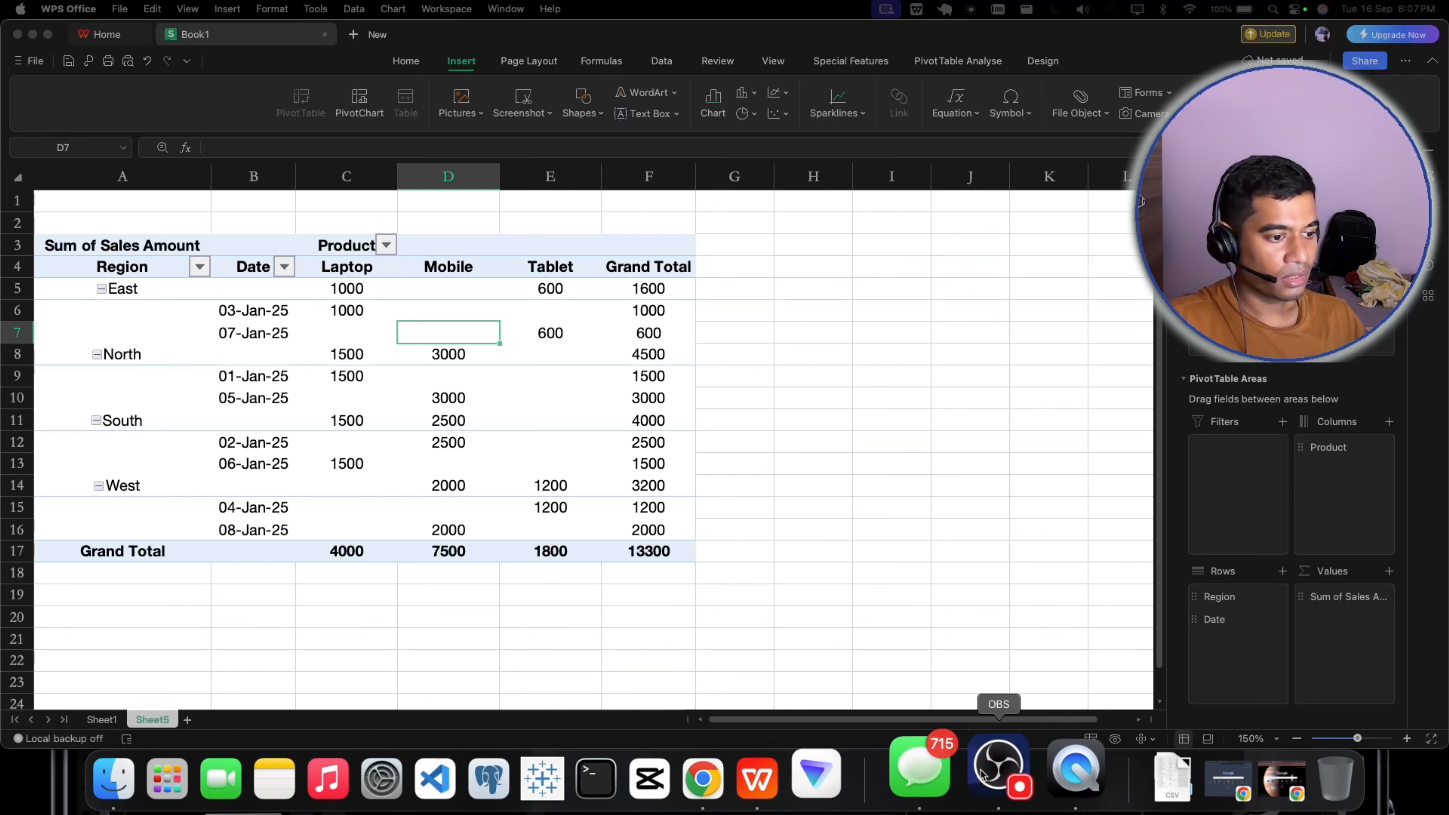
click(540, 332)
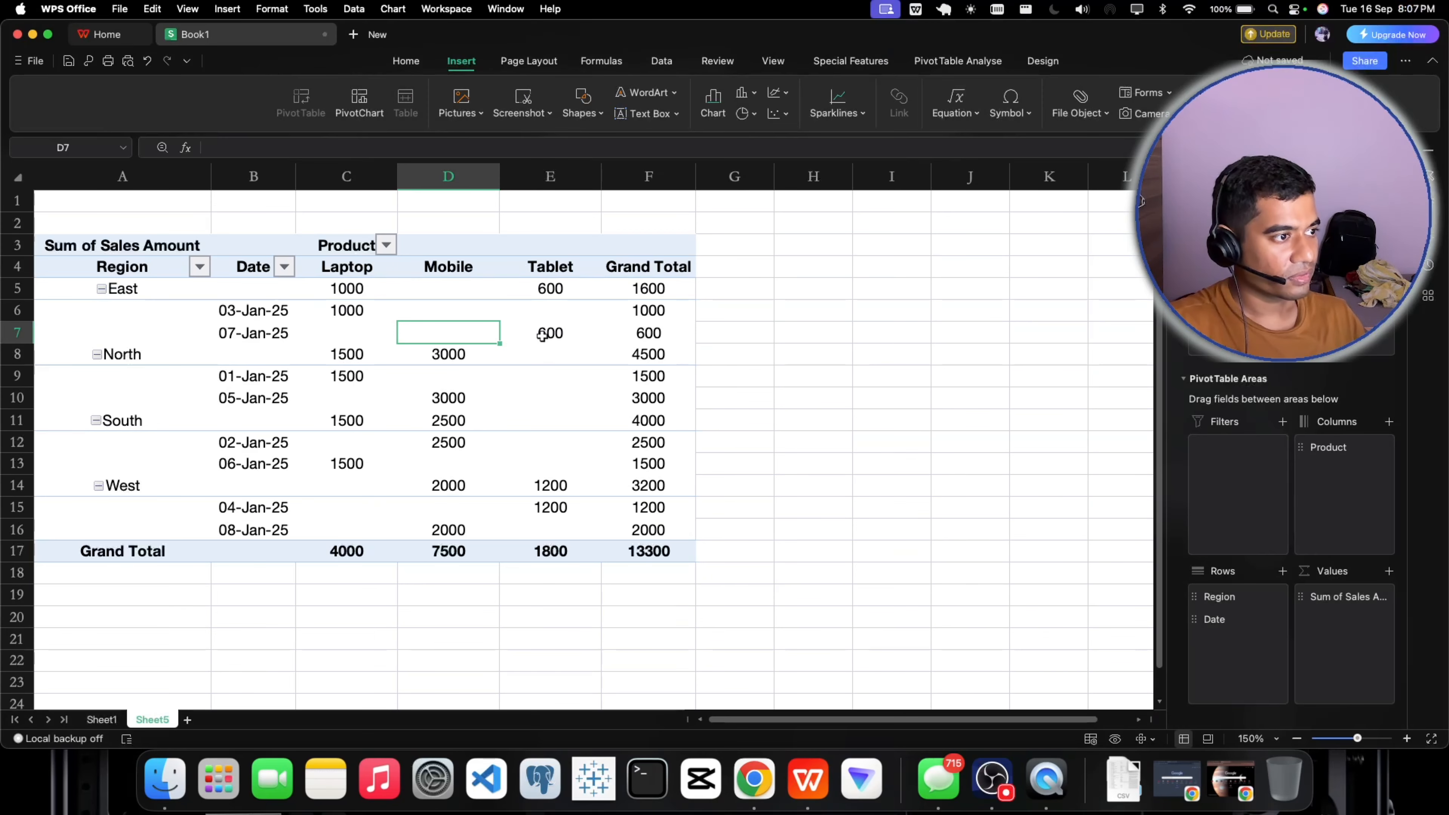
Insert slicers for the PivotTable's Date, Region, Product, Quantity and Sales Amount fields
click(944, 64)
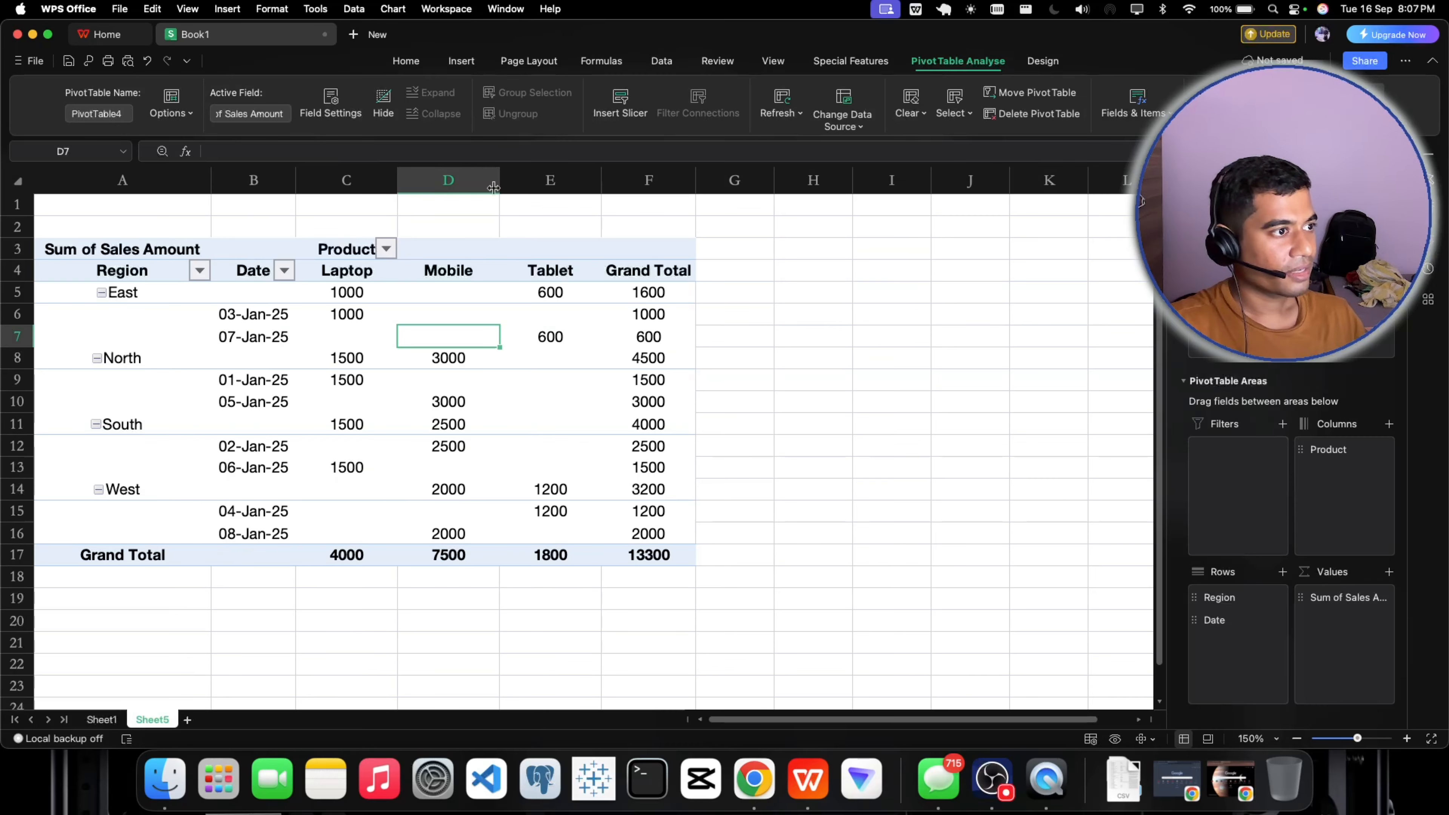
click(610, 107)
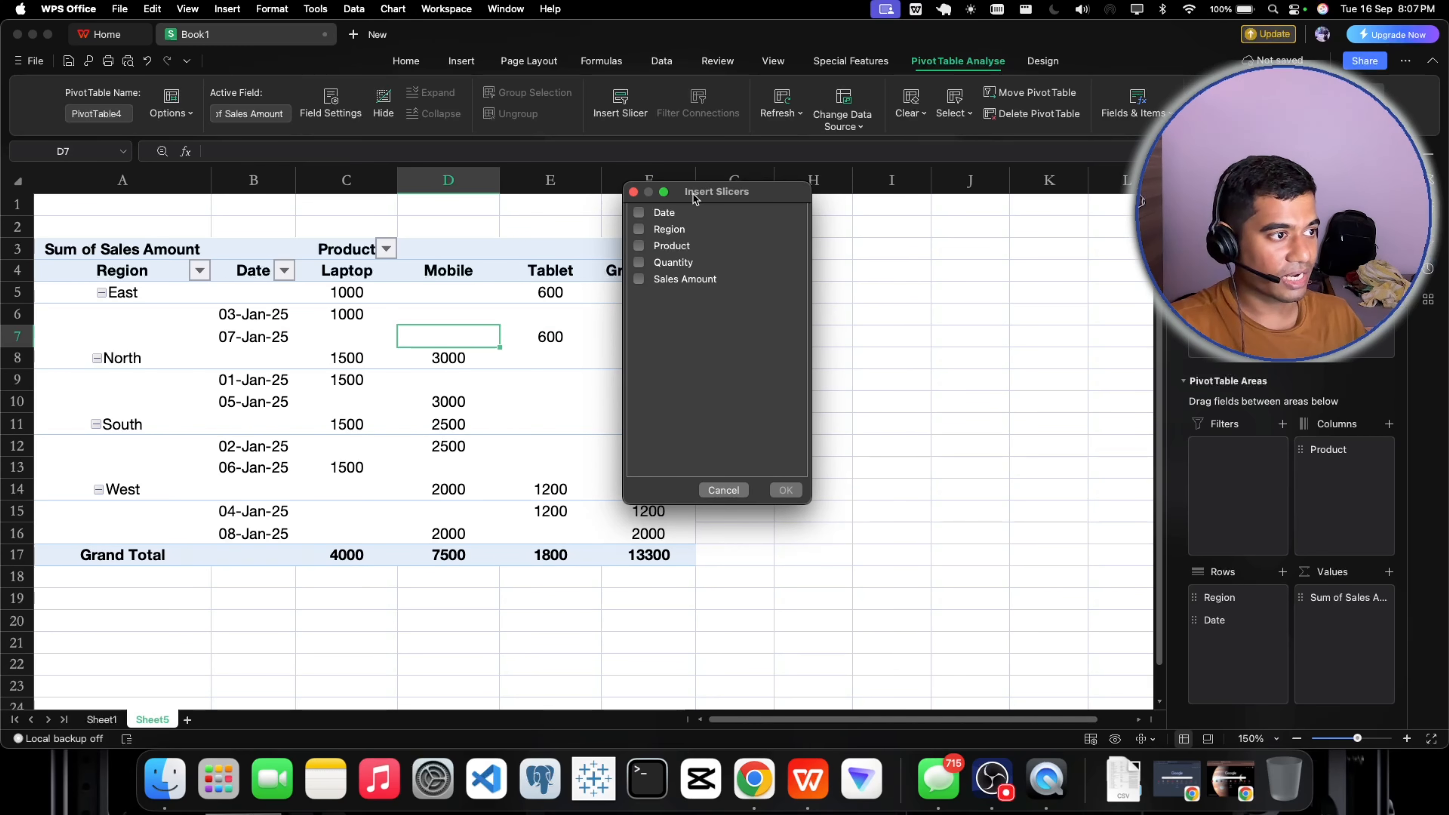
drag(695, 197, 854, 249)
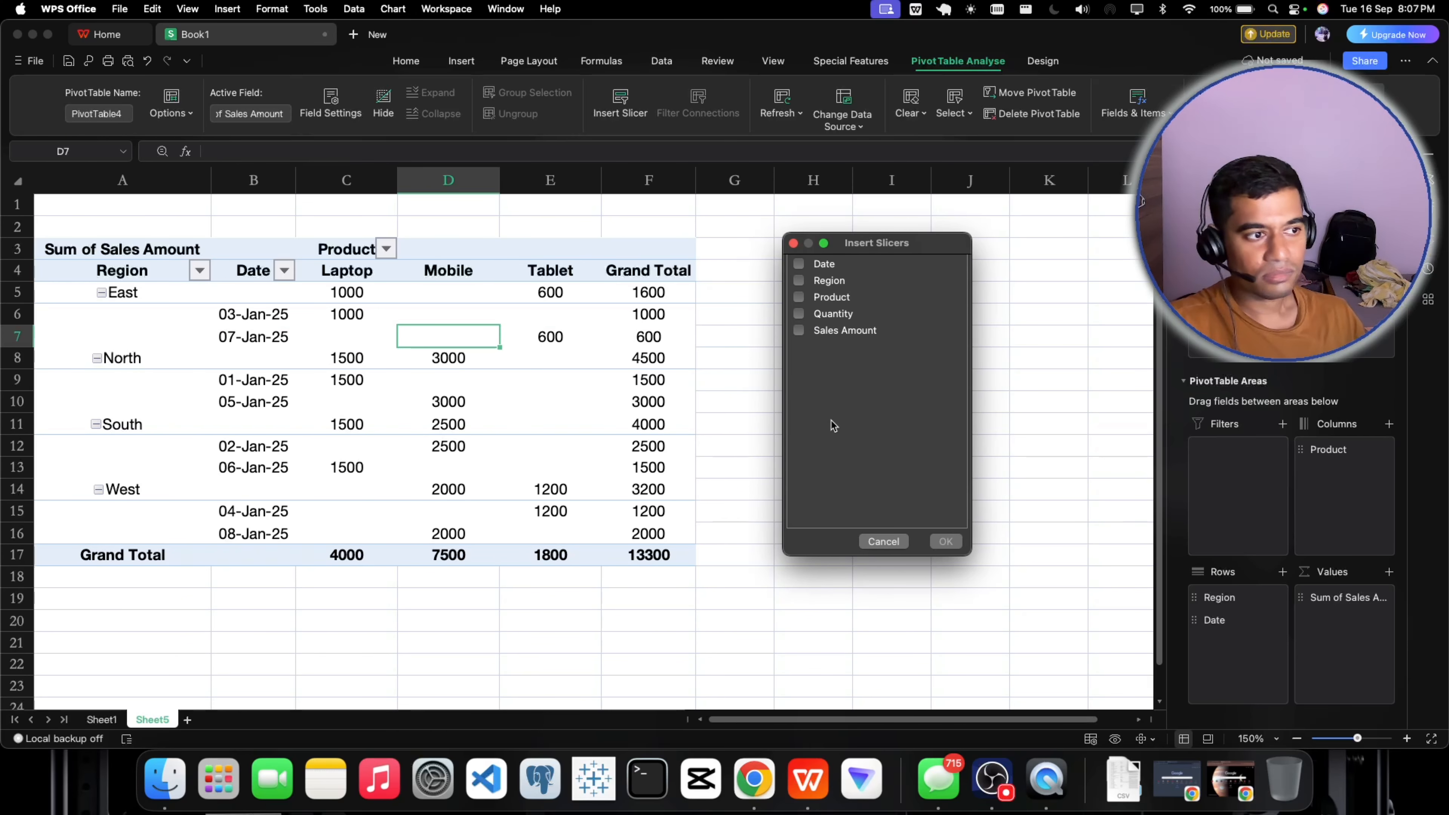
click(799, 265)
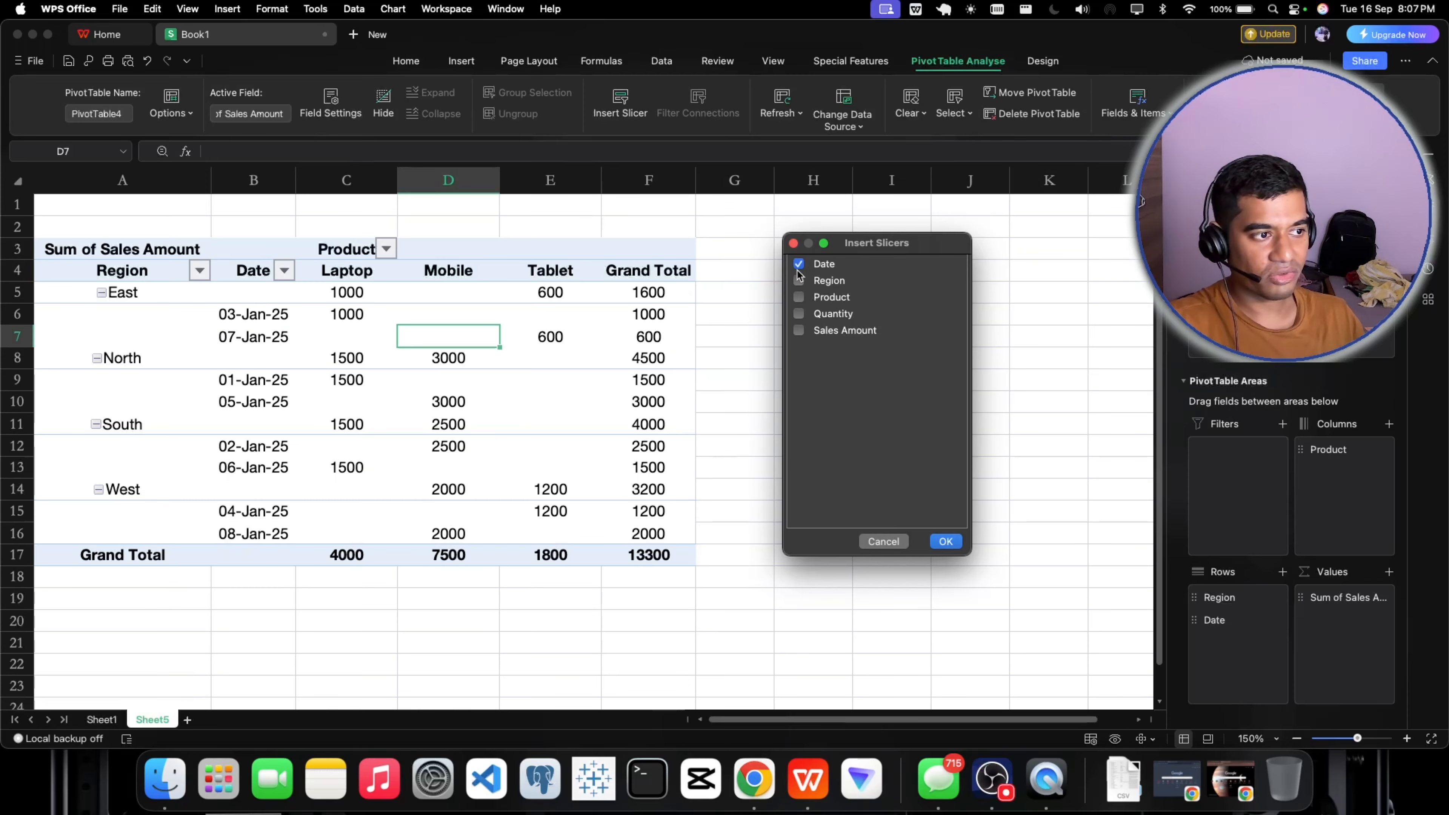
click(799, 297)
click(799, 313)
click(799, 330)
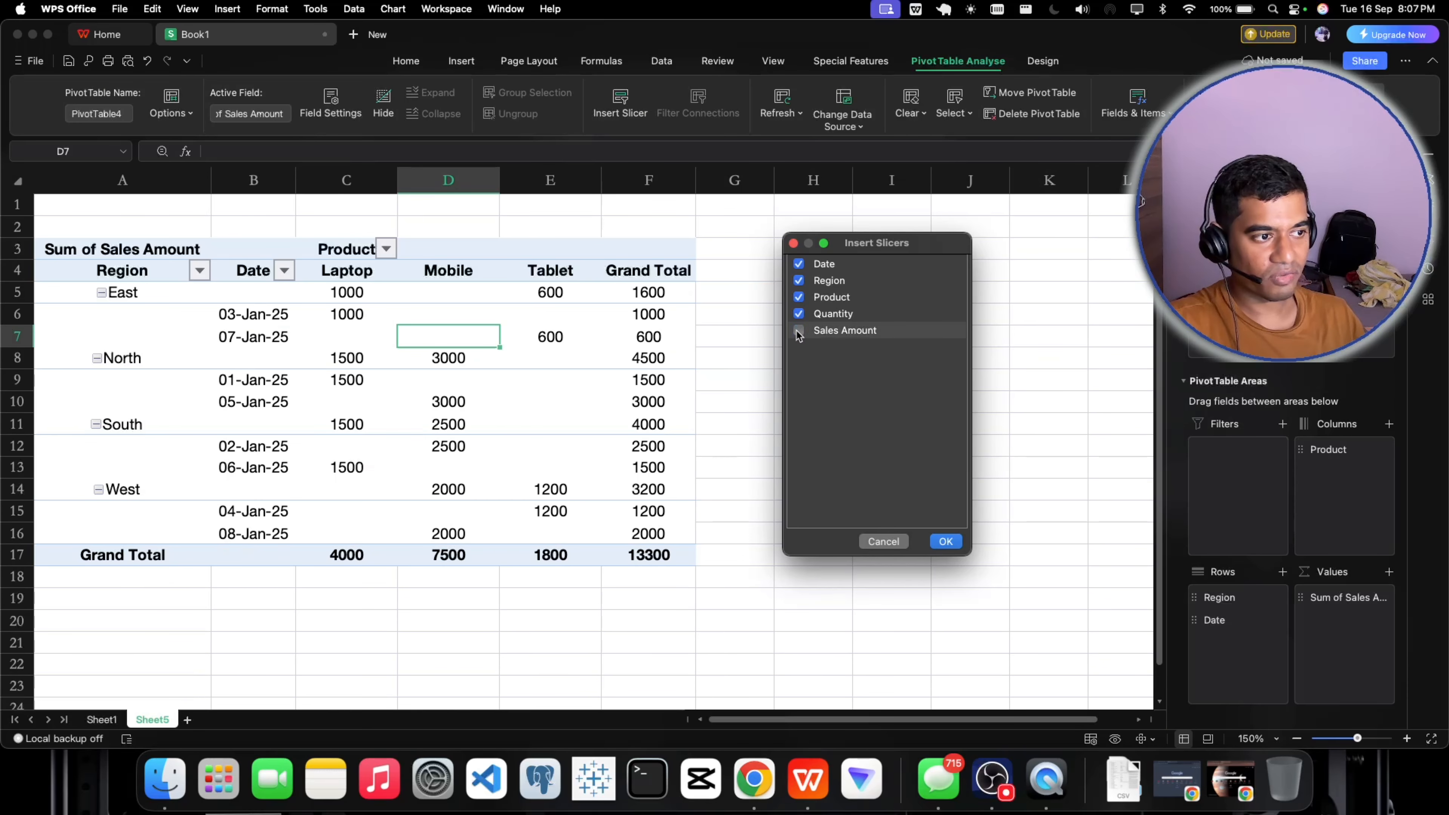
click(945, 542)
Spread the slicers out beside the PivotTable, with Sales Amount and Date in one row and Region, Product and Quantity below
drag(606, 525, 831, 236)
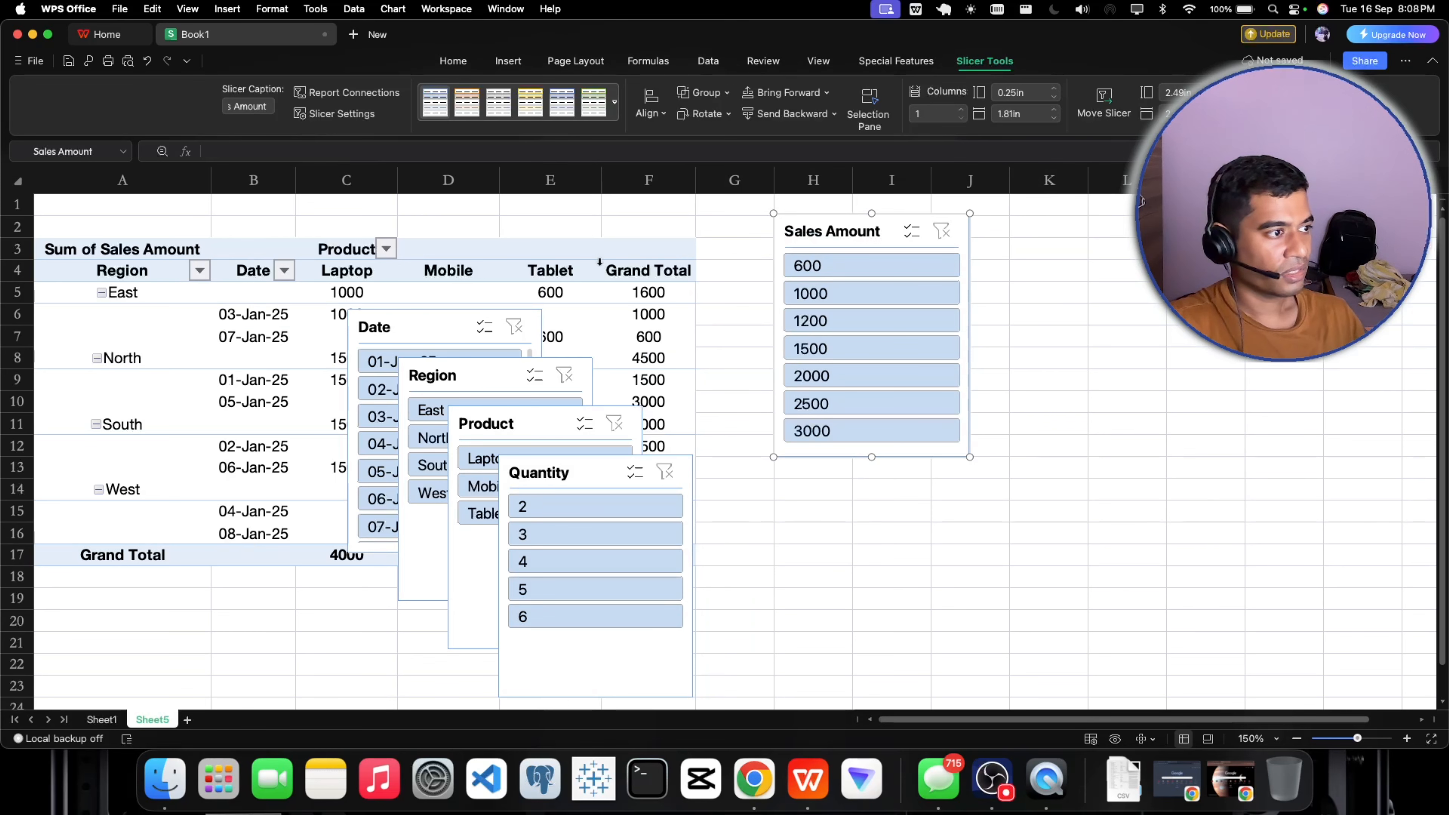
drag(465, 328, 1081, 232)
drag(463, 377, 839, 484)
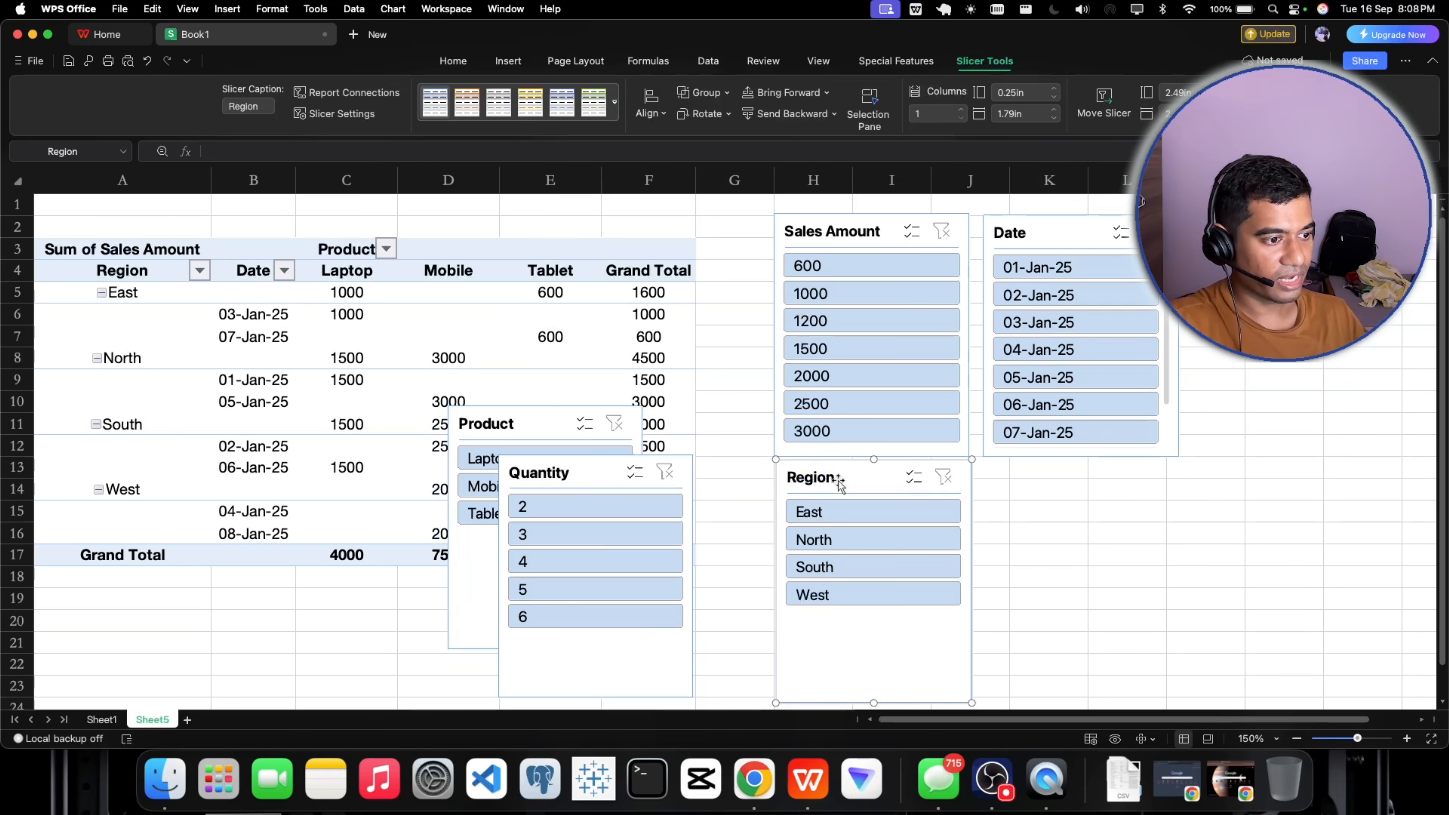
drag(539, 438, 1064, 489)
drag(570, 478, 1280, 484)
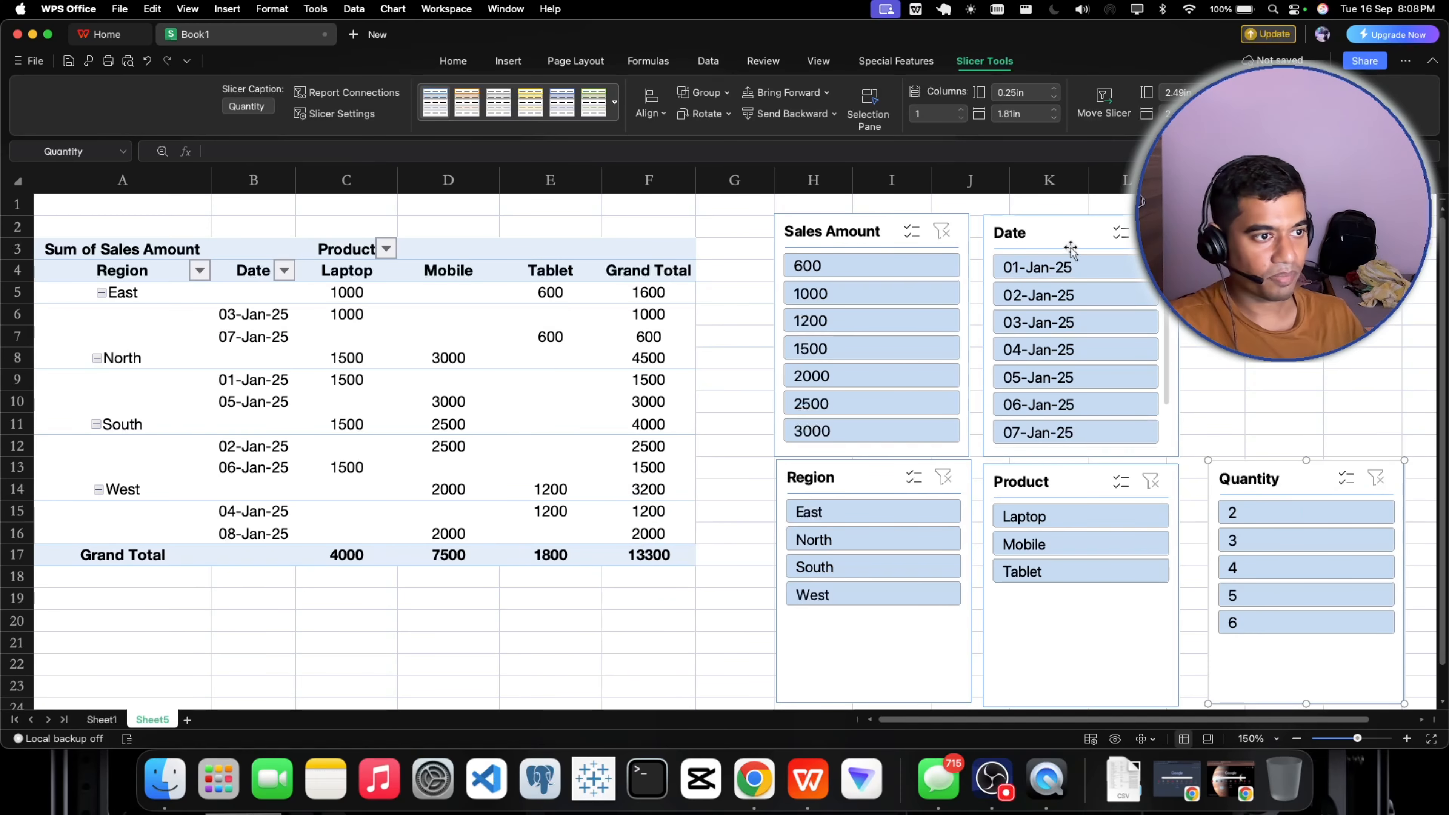
Shift the Sales Amount and Date slicers closer to the PivotTable and deselect them
drag(866, 236, 820, 234)
drag(1033, 237, 1000, 237)
click(1204, 291)
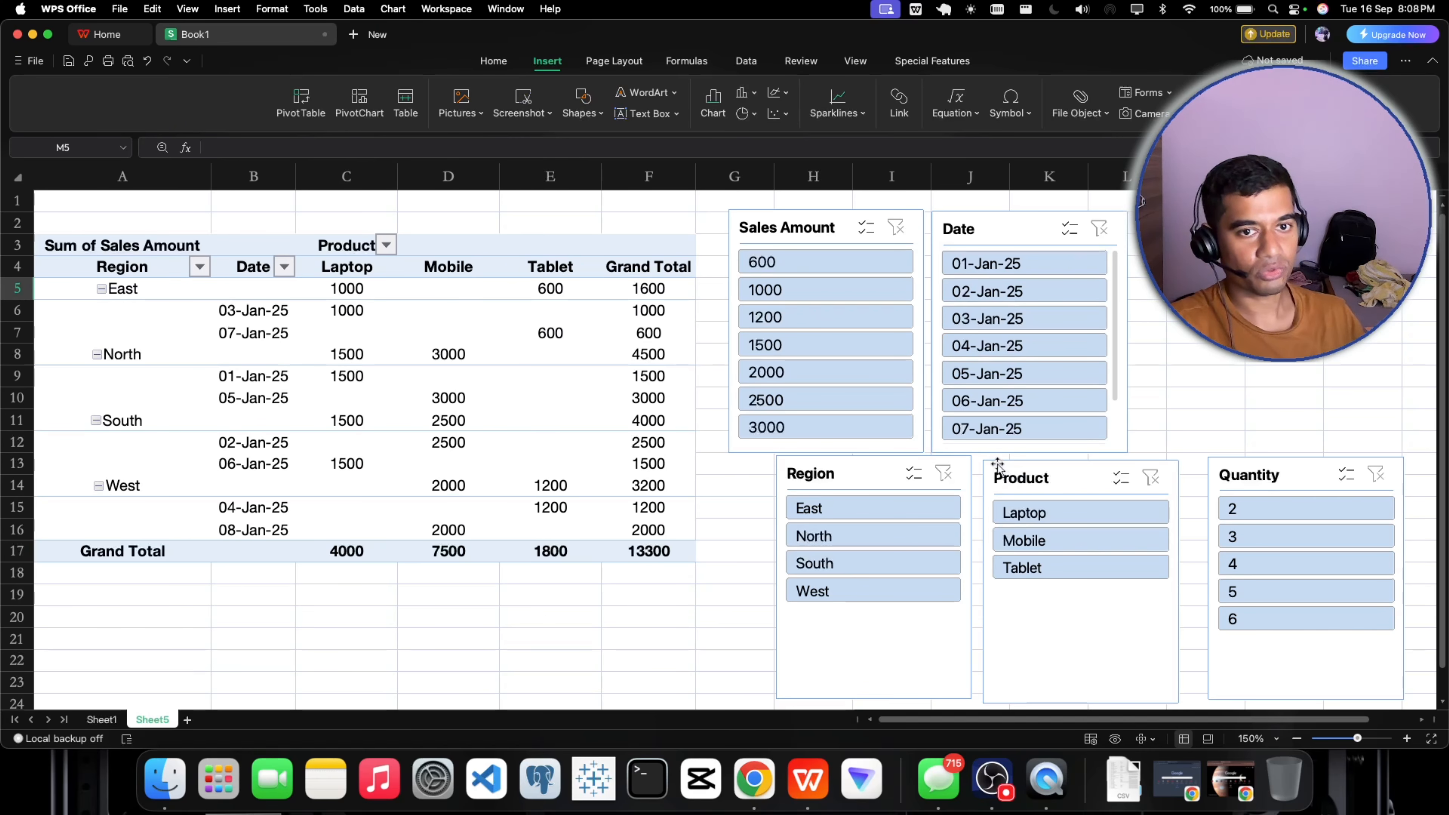
click(755, 779)
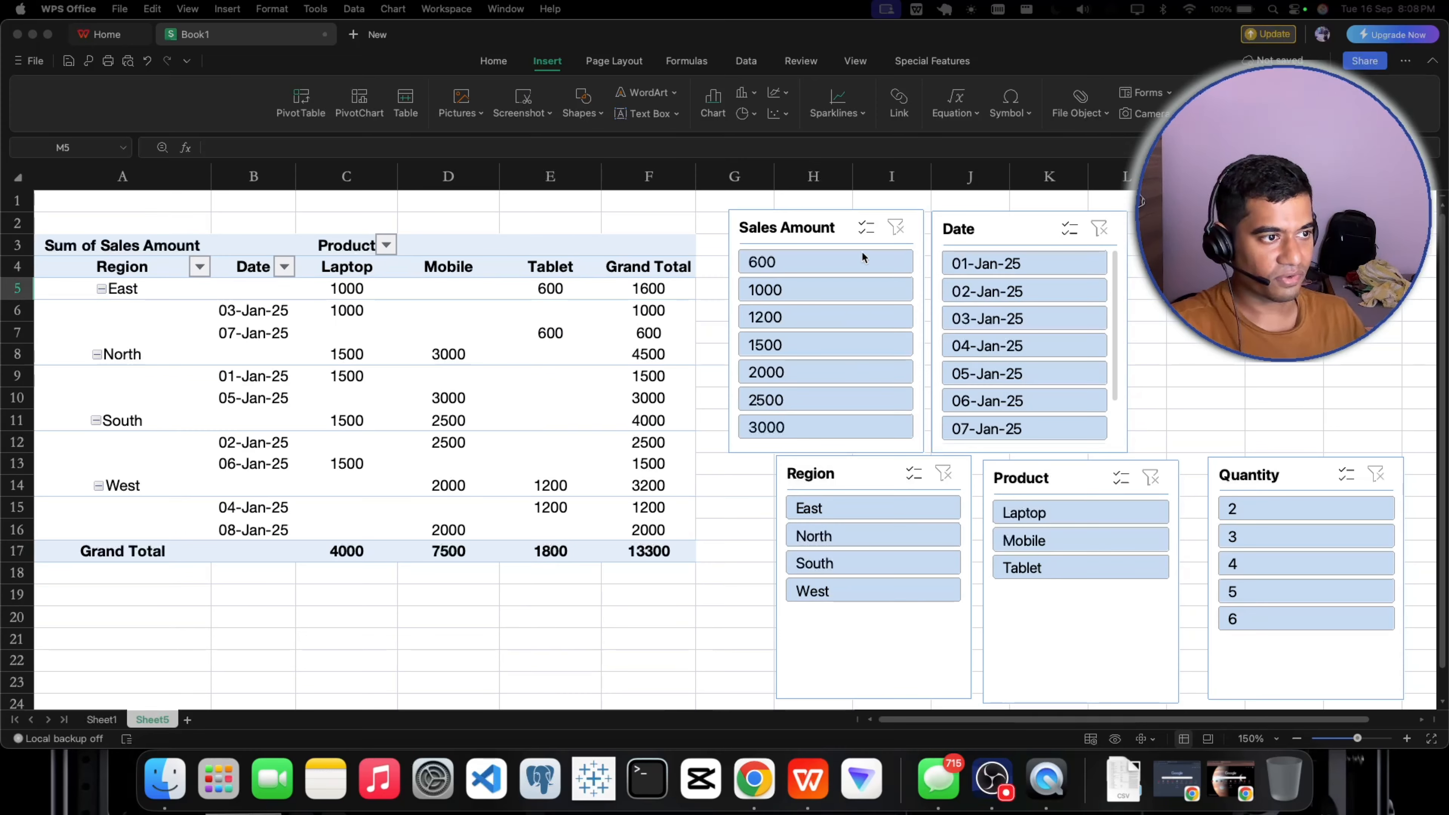
Turn multi-select on and back off in the Sales Amount slicer and in the Date slicer
click(864, 228)
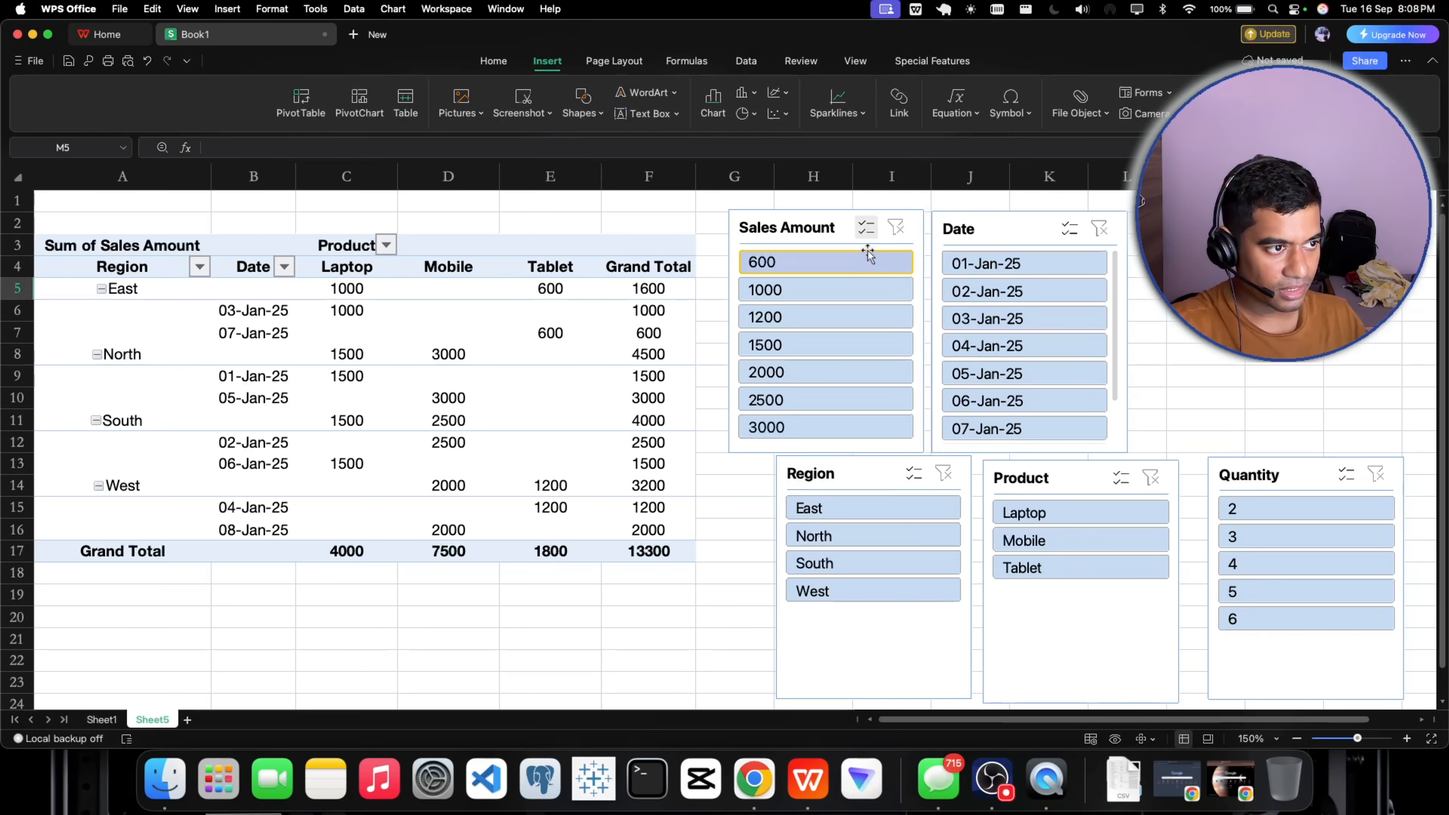
click(866, 228)
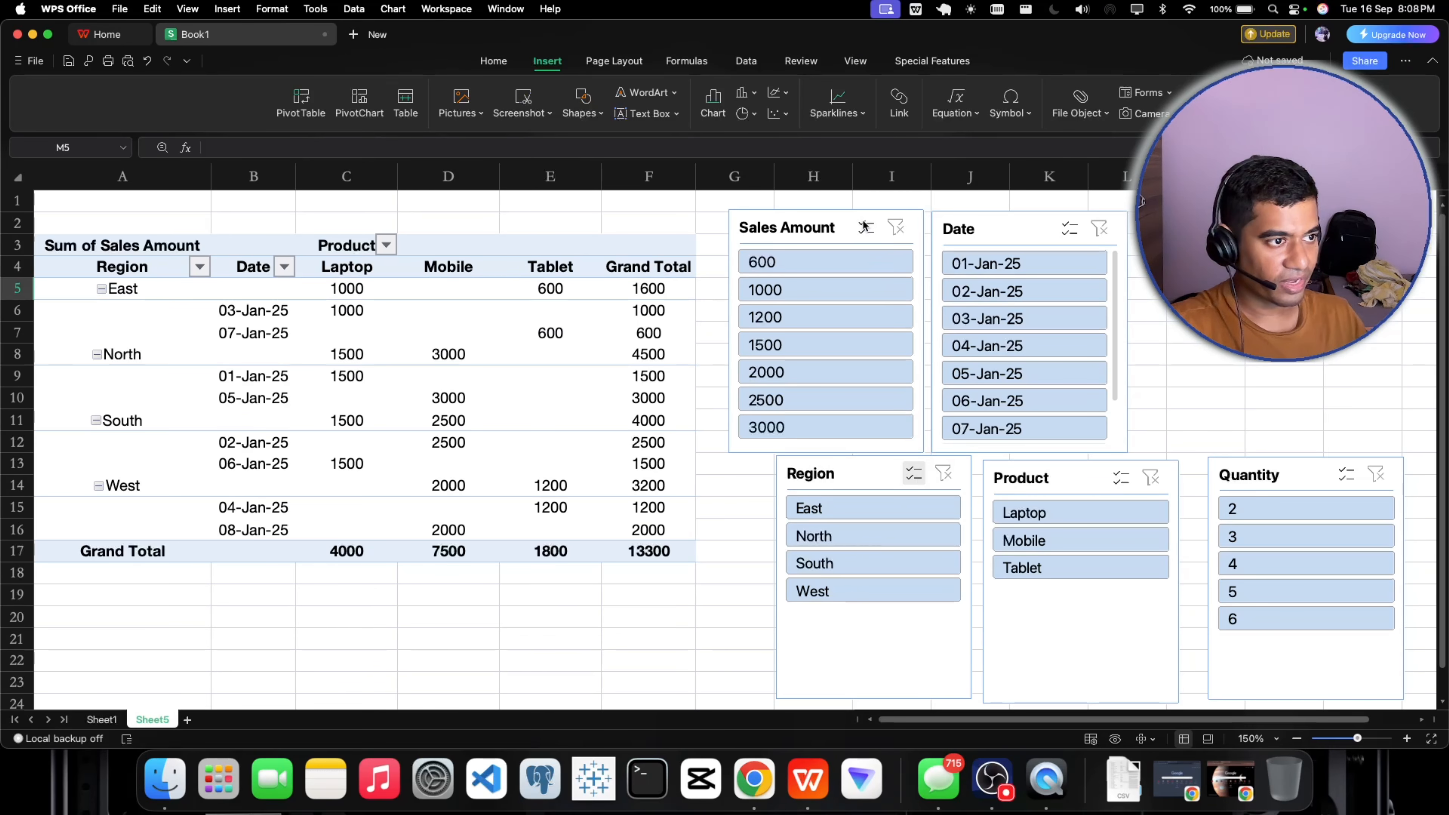
click(1070, 228)
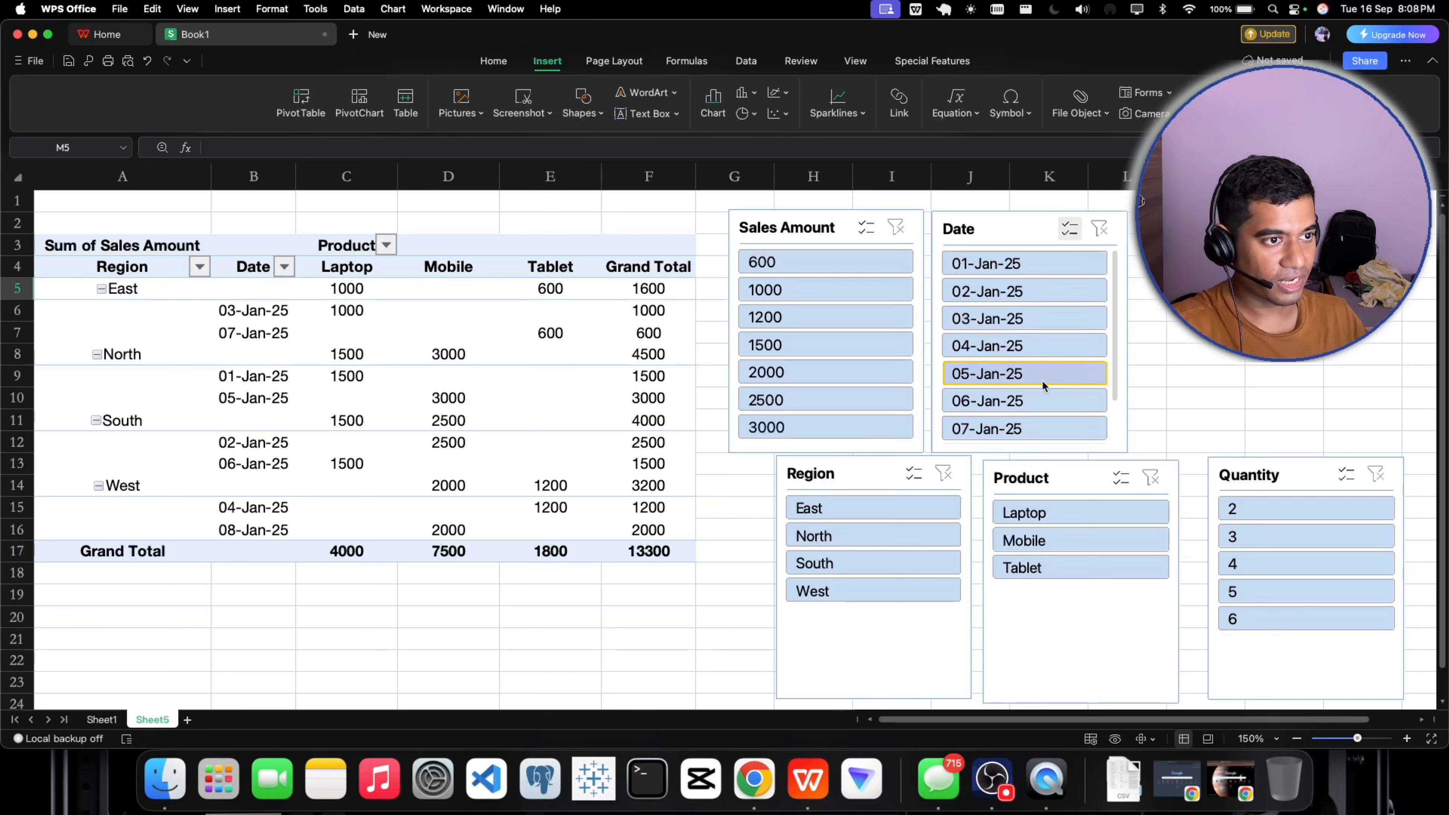
click(1070, 228)
Filter the PivotTable to one date at a time with the Date slicer: 02-Jan-25, 03-Jan-25, 04-Jan-25 and 01-Jan-25
click(1008, 288)
click(1001, 319)
click(1001, 345)
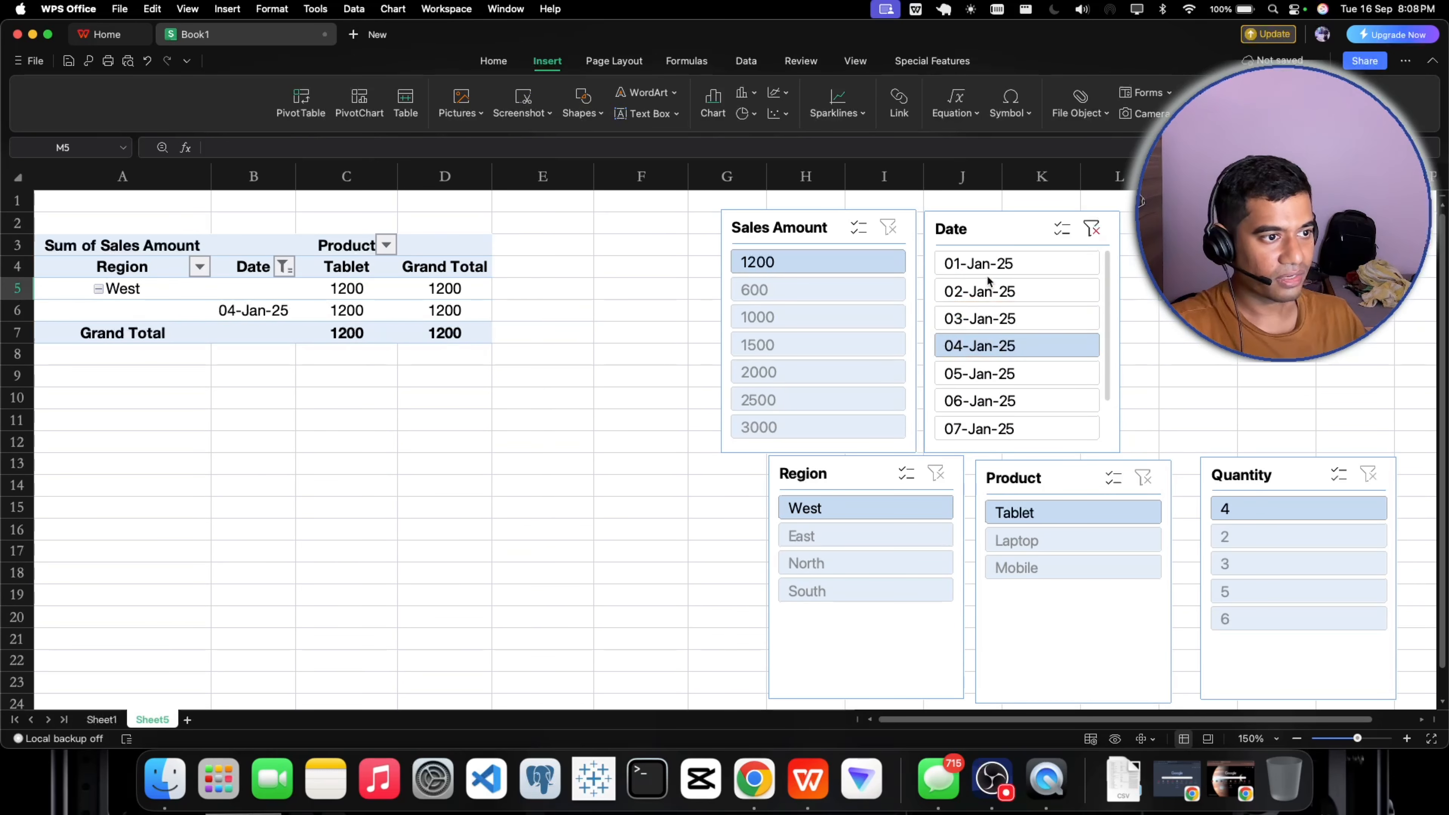
click(1004, 264)
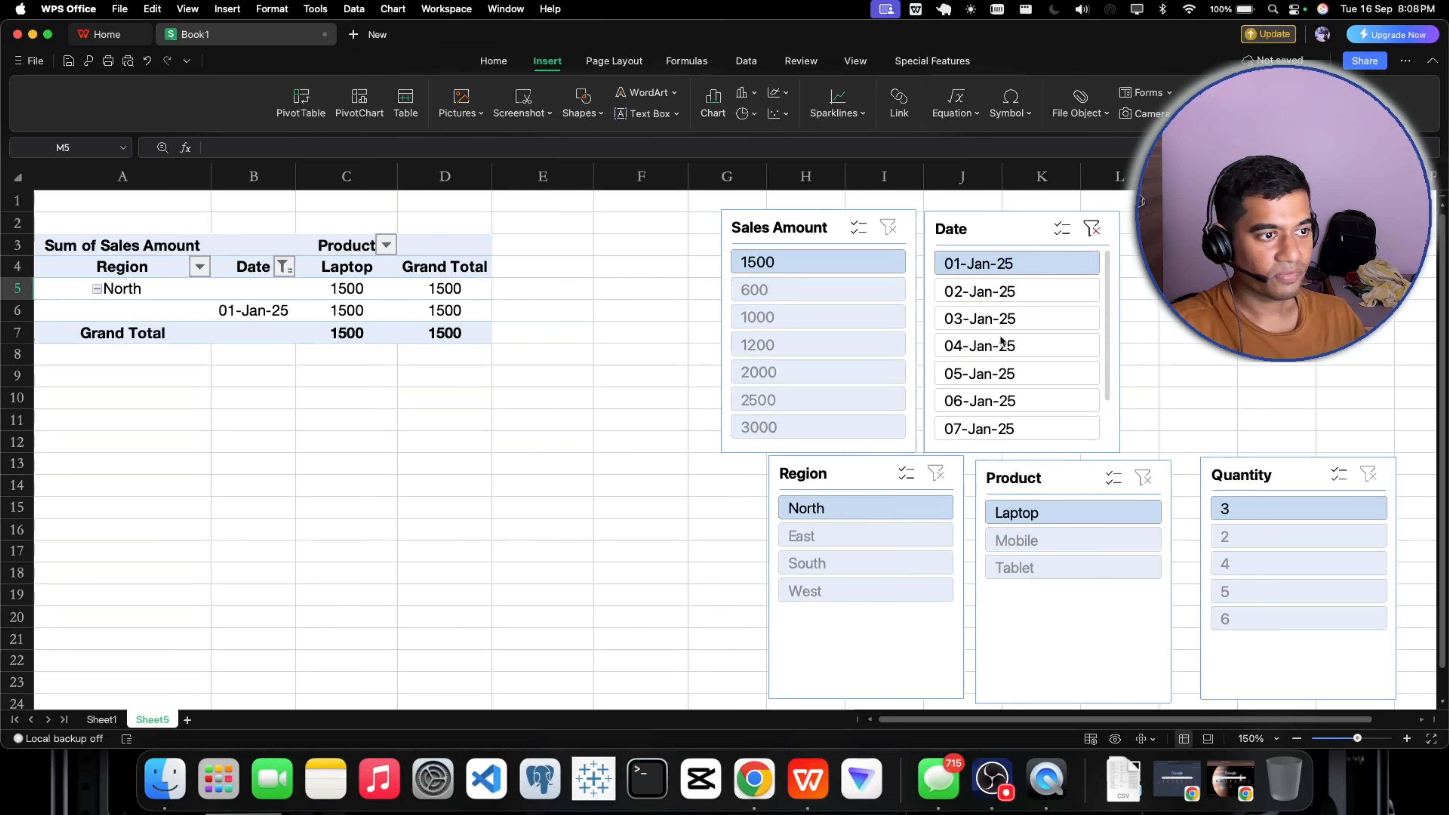
Enable multi-select in the Date slicer and add 02-Jan-25 through 07-Jan-25 to the selected 01-Jan-25
click(1063, 230)
click(979, 291)
click(981, 318)
click(974, 346)
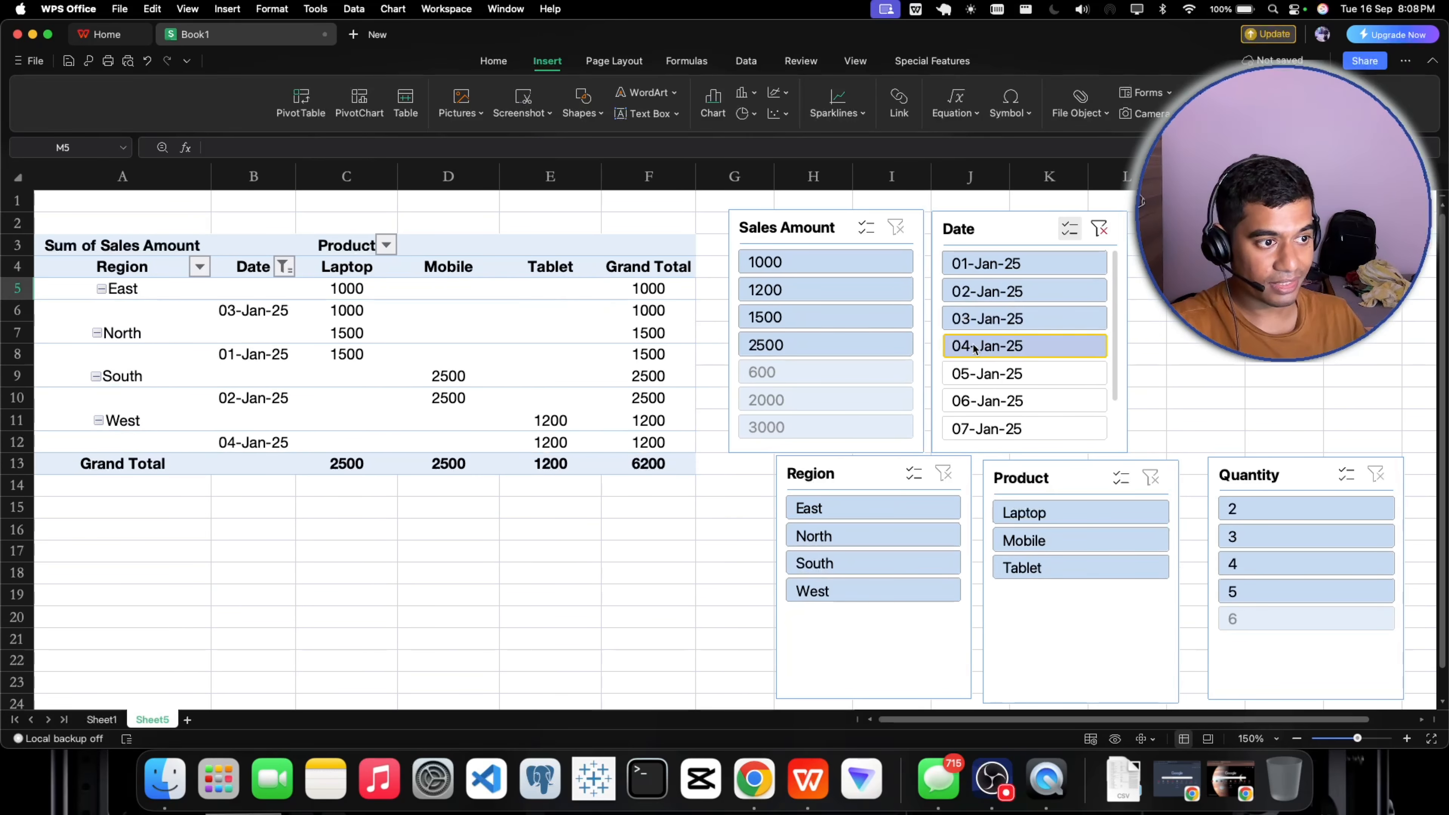
click(981, 374)
click(981, 401)
click(984, 428)
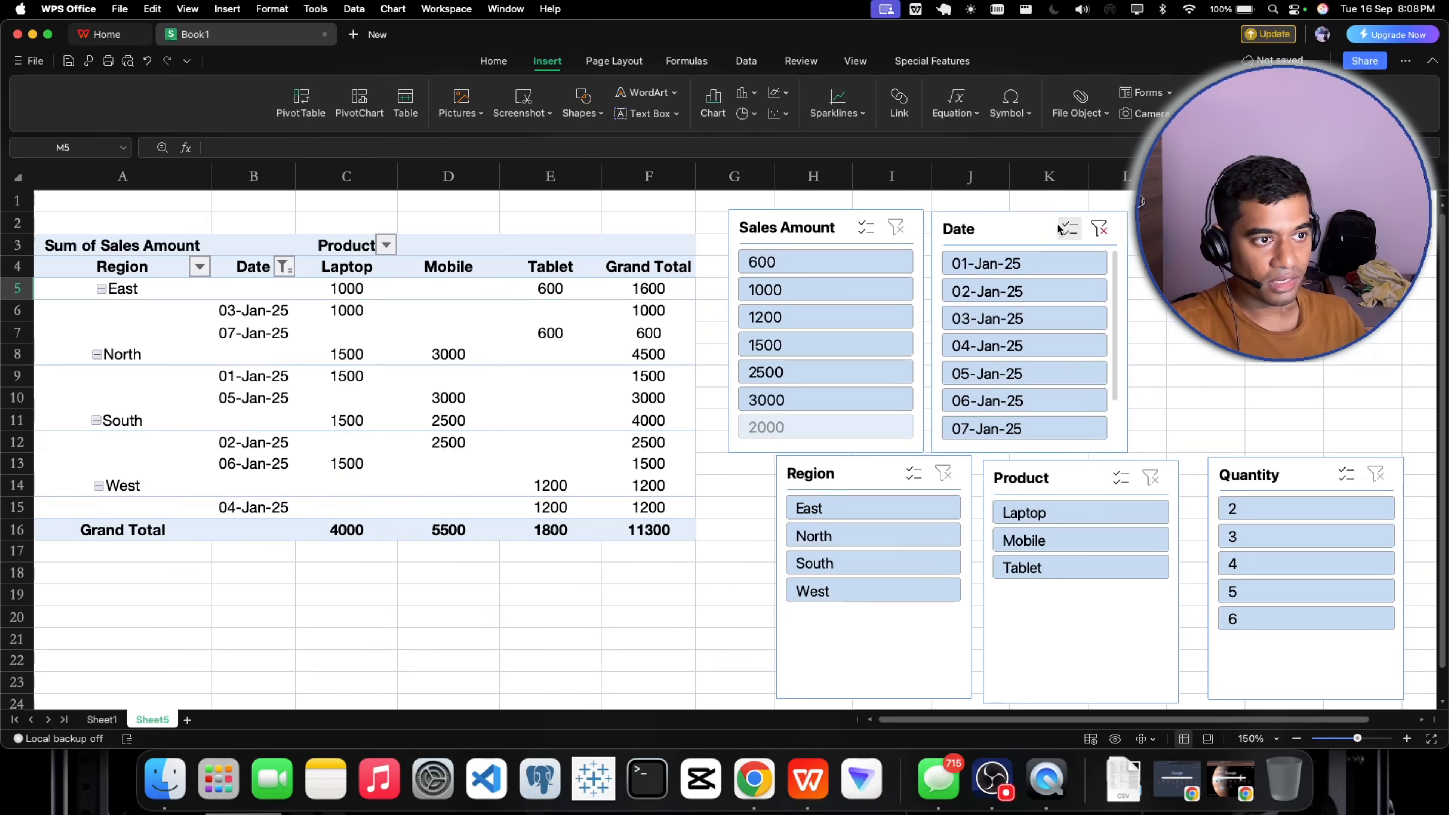
Disable multi-select in the Date slicer and filter individually by 01-Jan-25, 02-Jan-25 and 03-Jan-25
click(1071, 231)
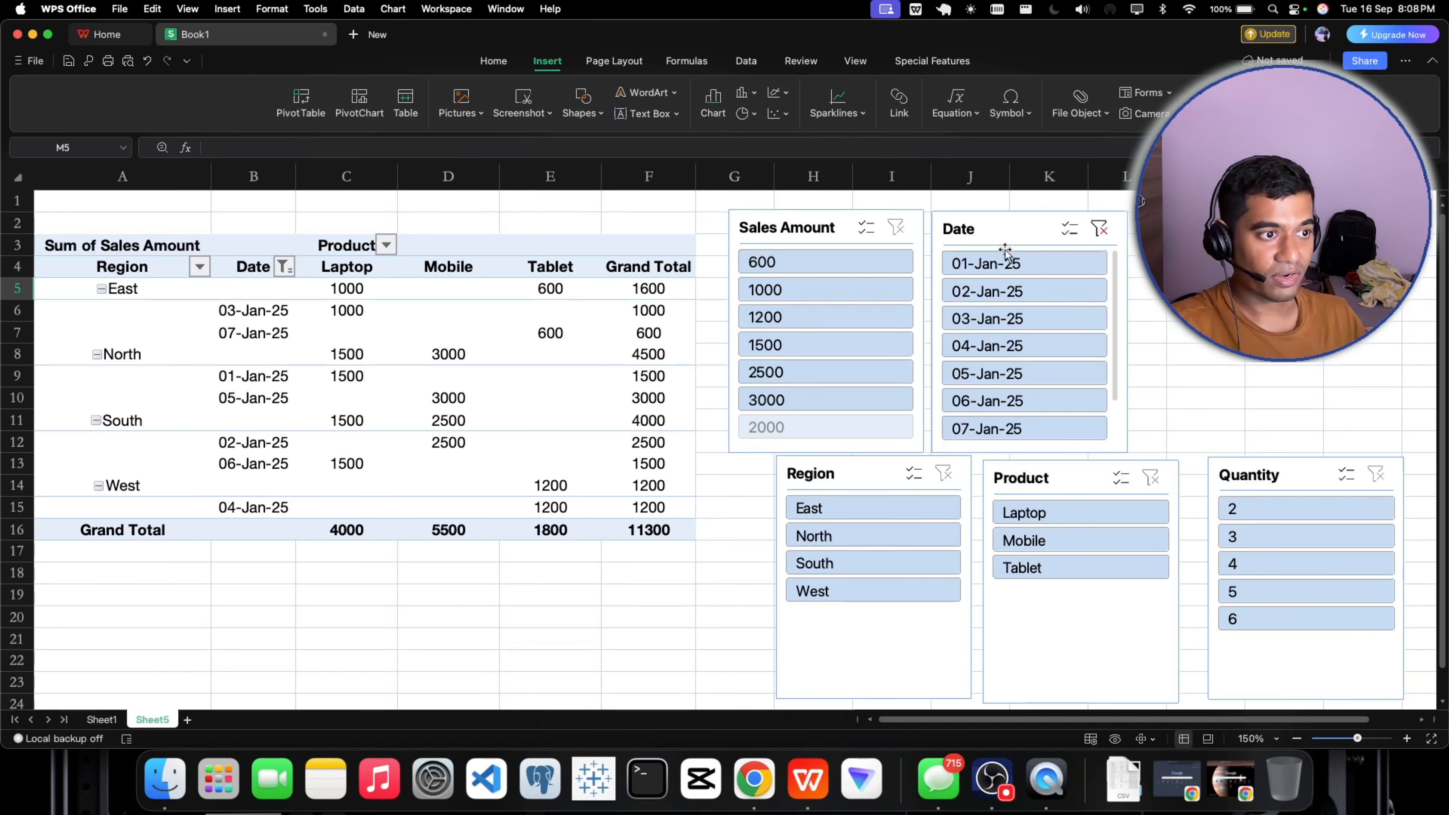
click(981, 263)
click(977, 292)
click(979, 318)
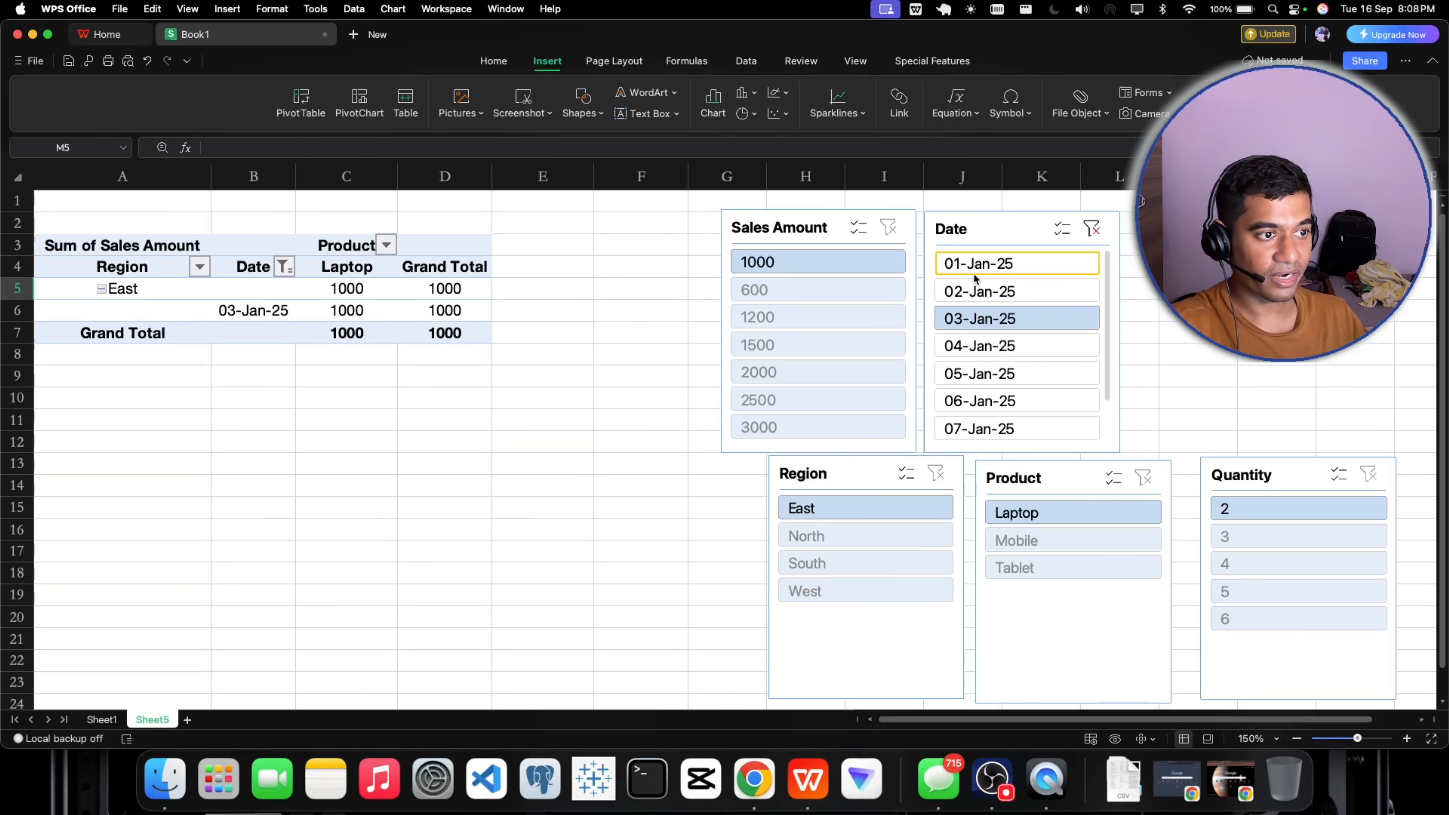
Filter to 01-Jan-25, re-enable multi-select in the Date slicer, and extend the selection through 07-Jan-25
click(1021, 263)
click(1066, 236)
click(981, 291)
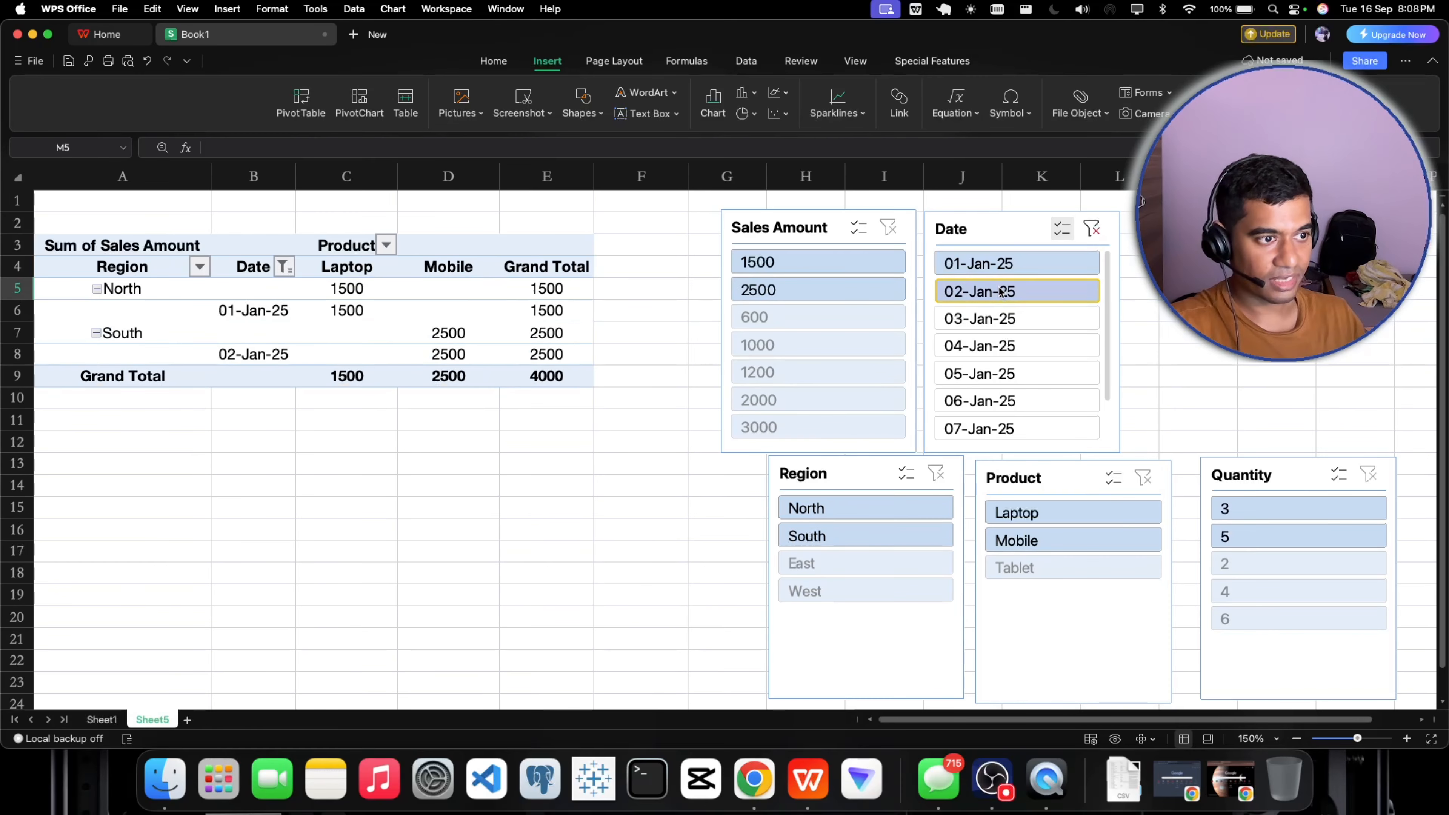
click(981, 318)
click(982, 346)
click(987, 375)
click(986, 402)
click(987, 429)
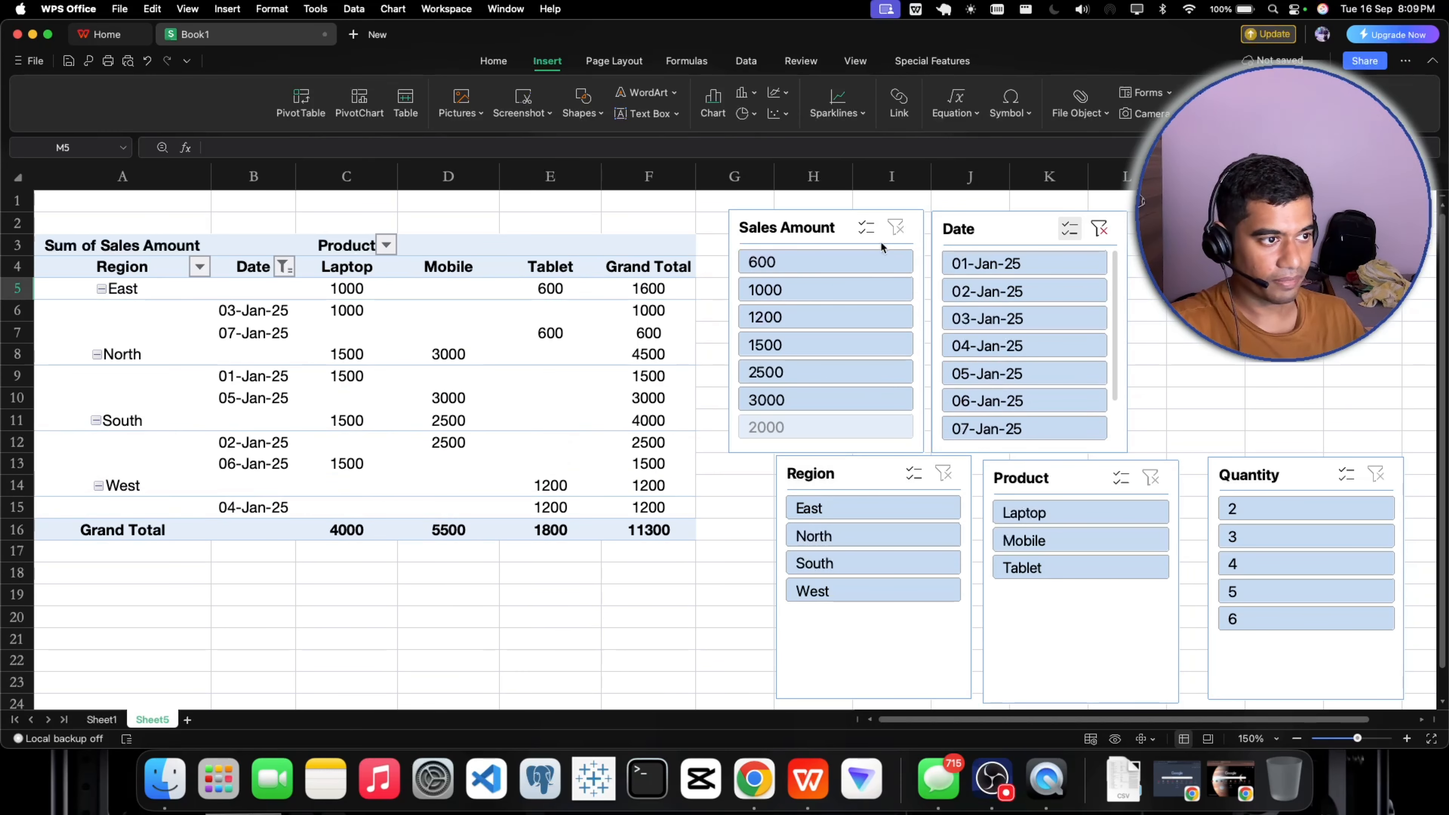
Enable multi-select in the Sales Amount, Region, Product and Quantity slicers, and clear the Date slicer's filter
click(1120, 477)
click(1346, 474)
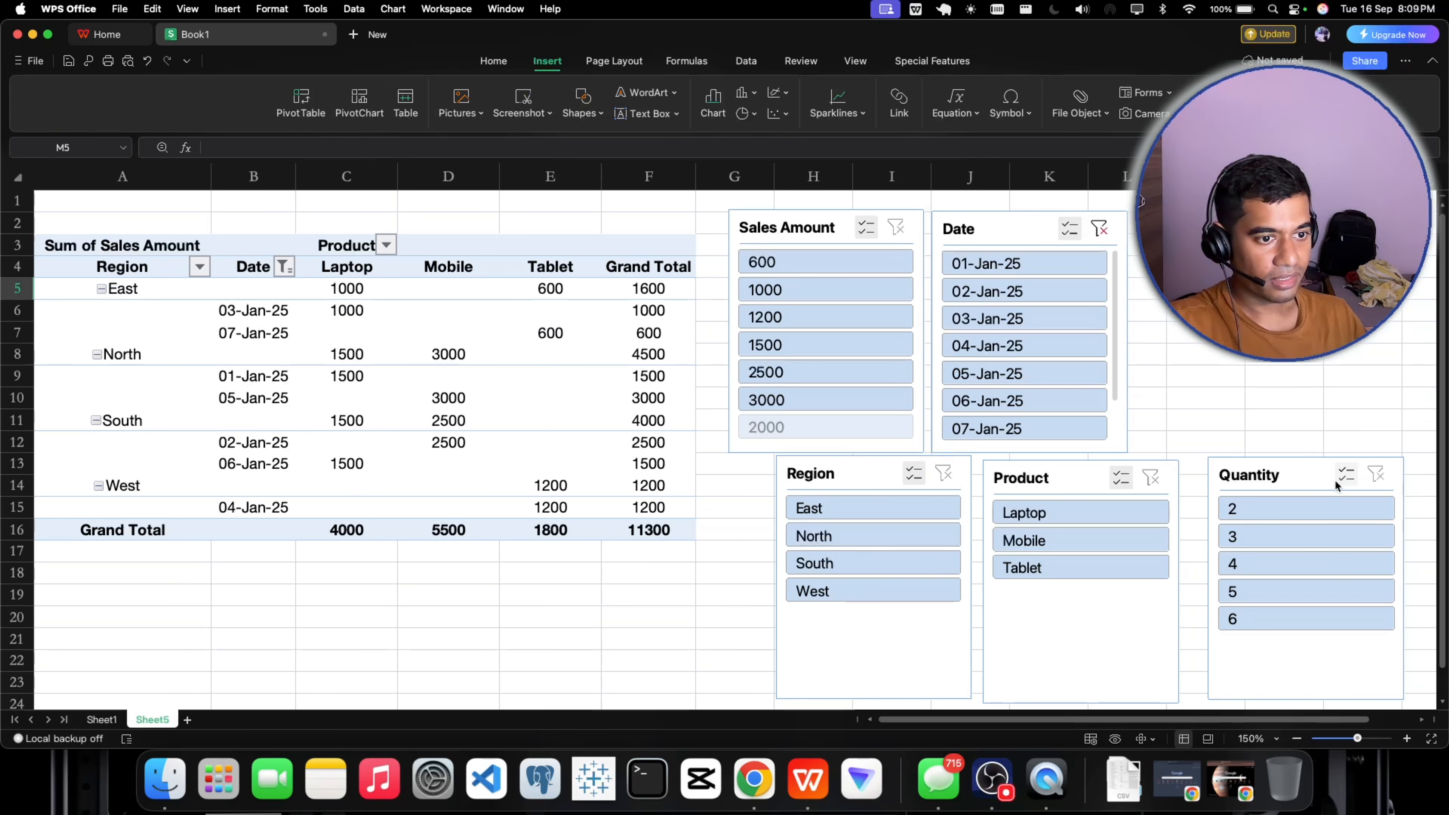
click(1101, 230)
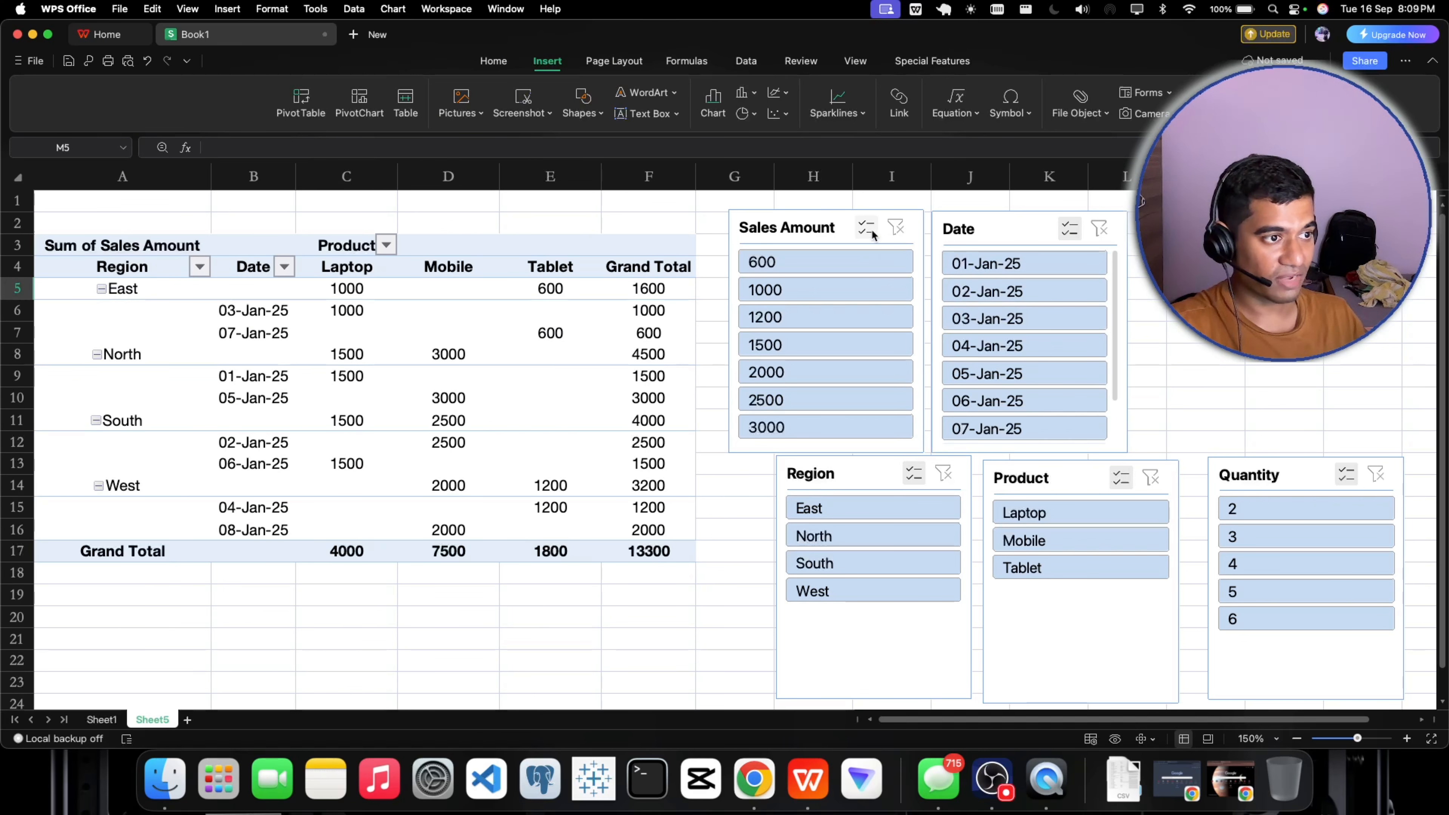
Filter the PivotTable to Sales Amount values 1200 and 2000, and clear that slicer's filter again
click(832, 290)
click(829, 315)
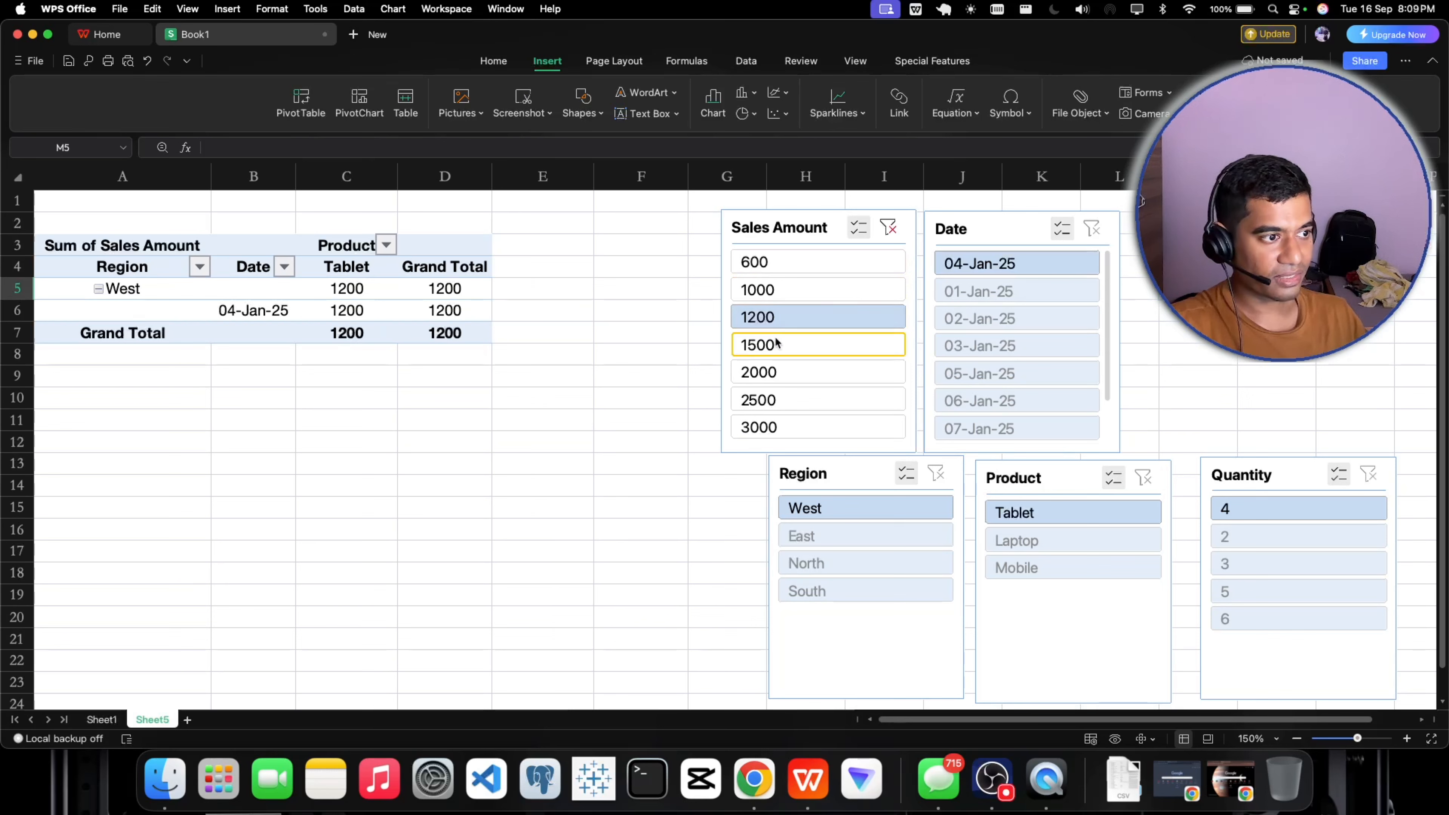
super+click(771, 372)
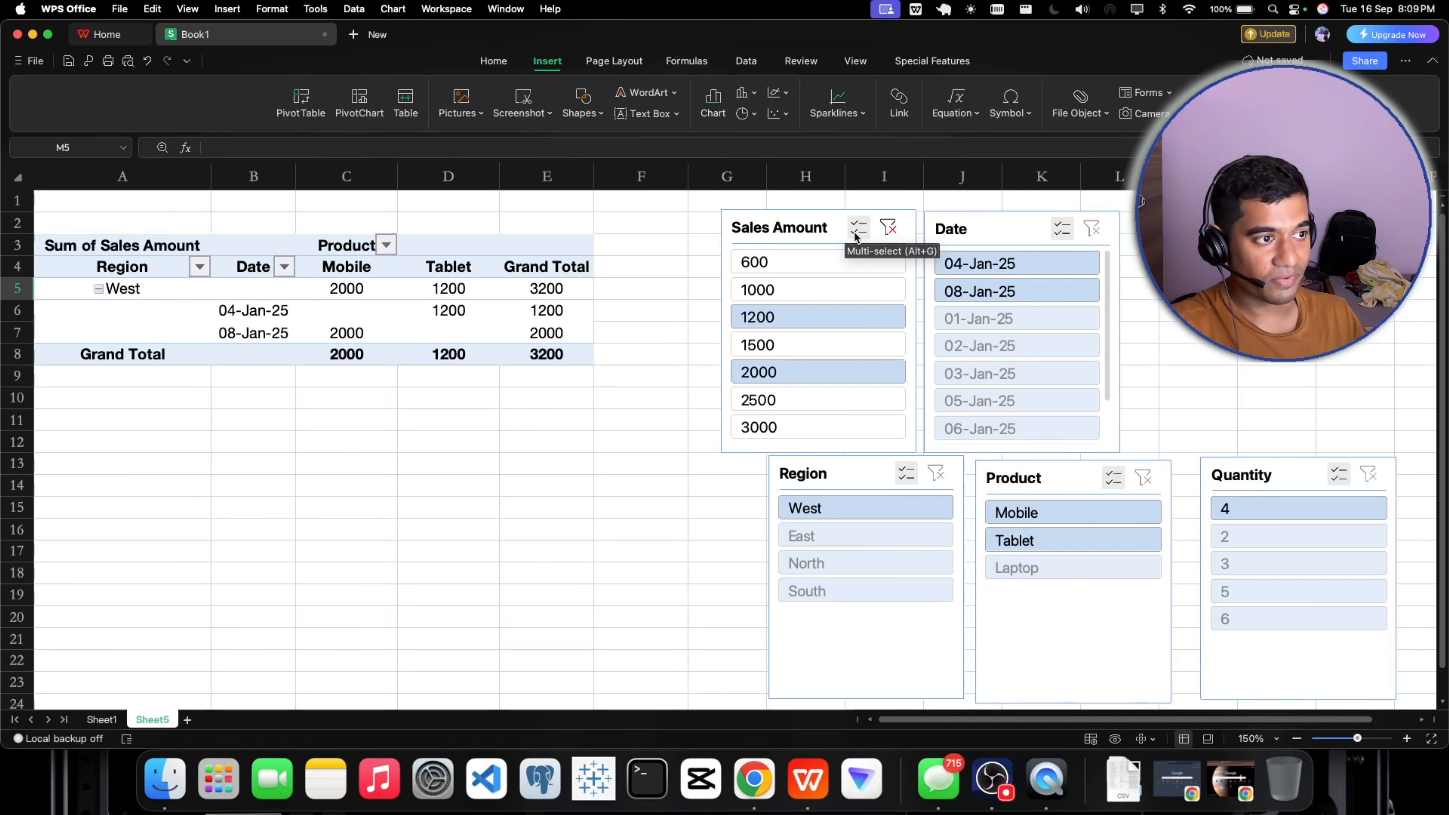
click(888, 228)
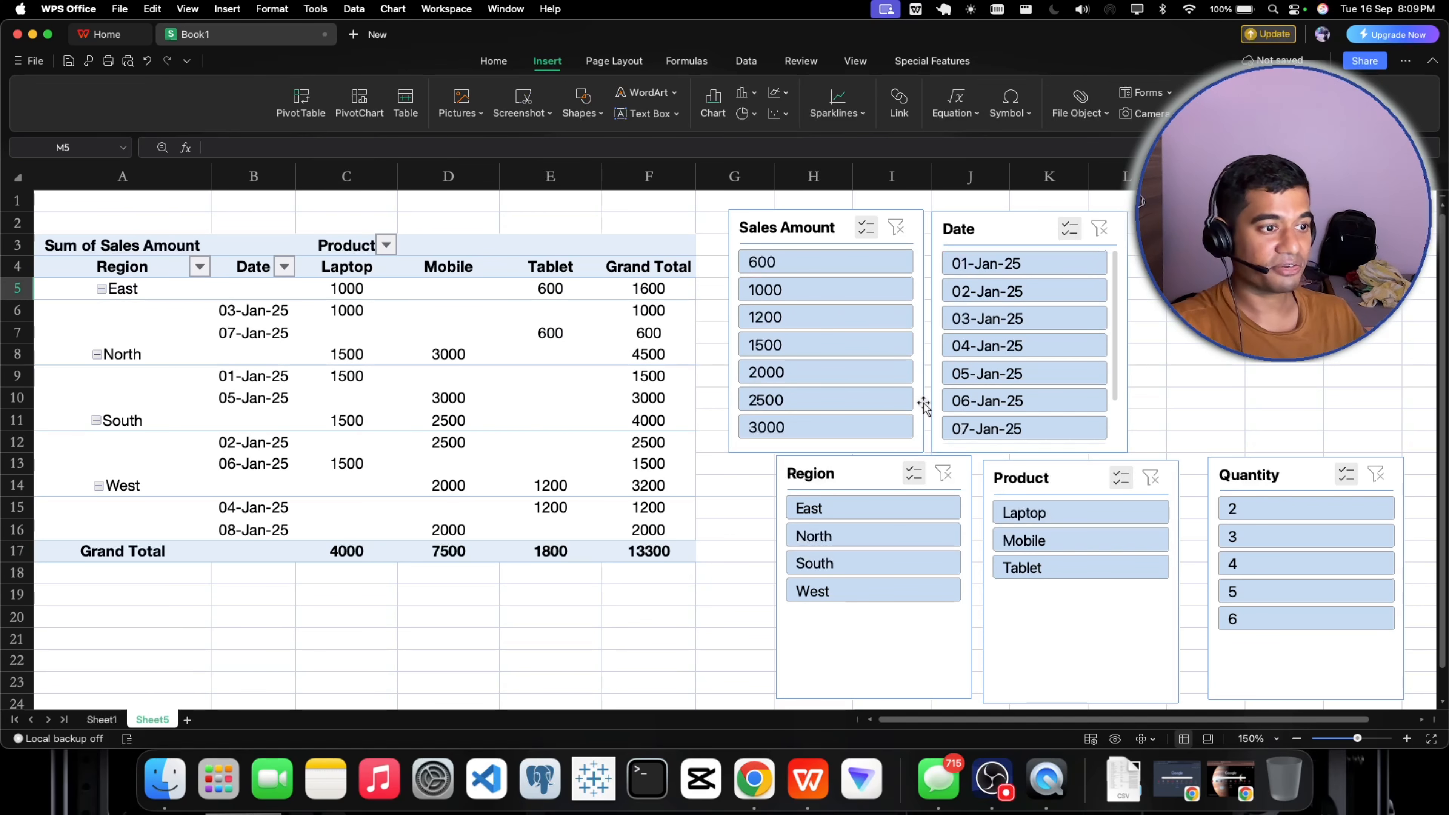
Switch the Date slicer to single selection, clear its filter, and filter the PivotTable to 03-Jan-25 and finally 05-Jan-25
click(977, 379)
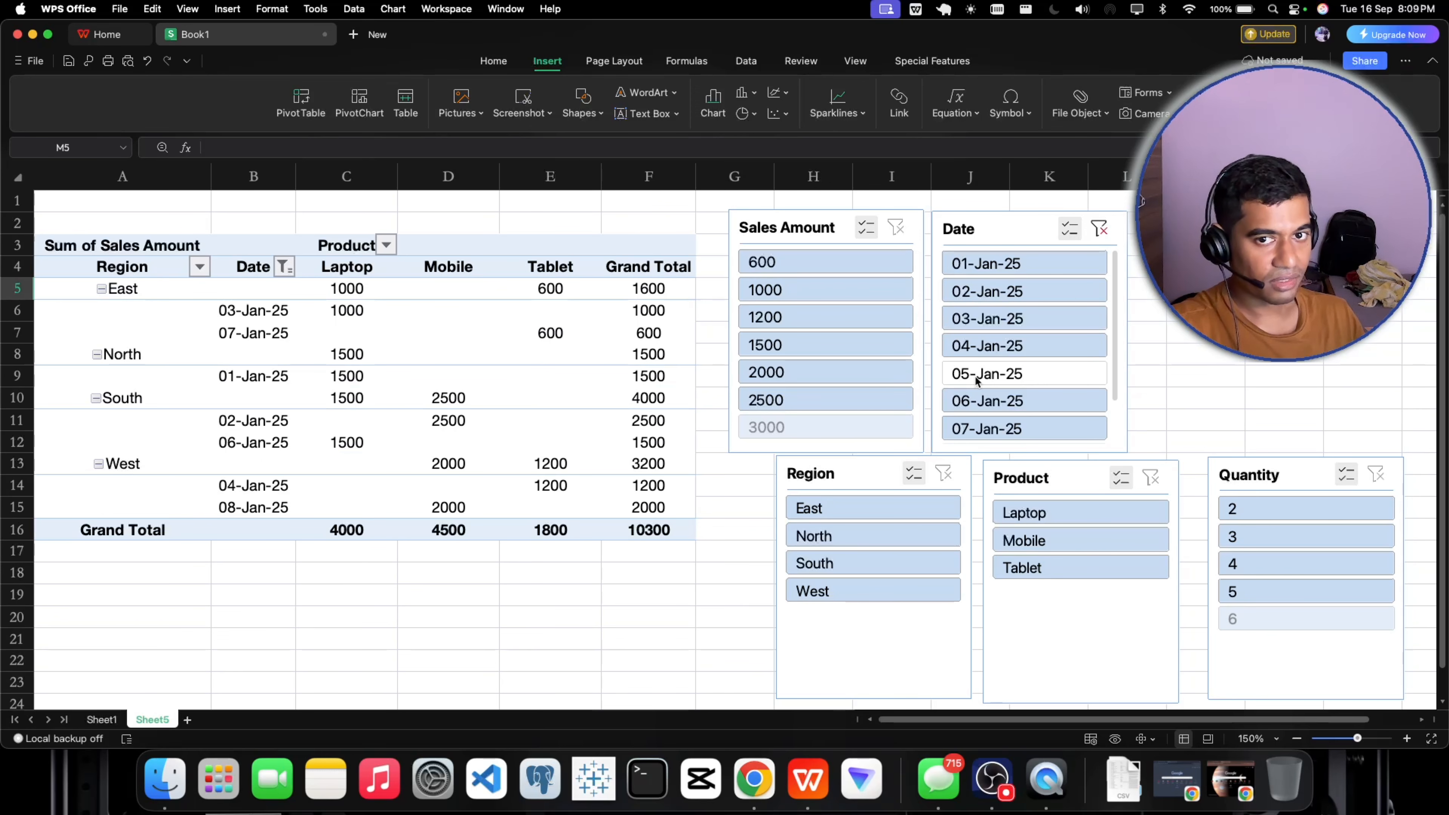
click(1067, 233)
click(1099, 231)
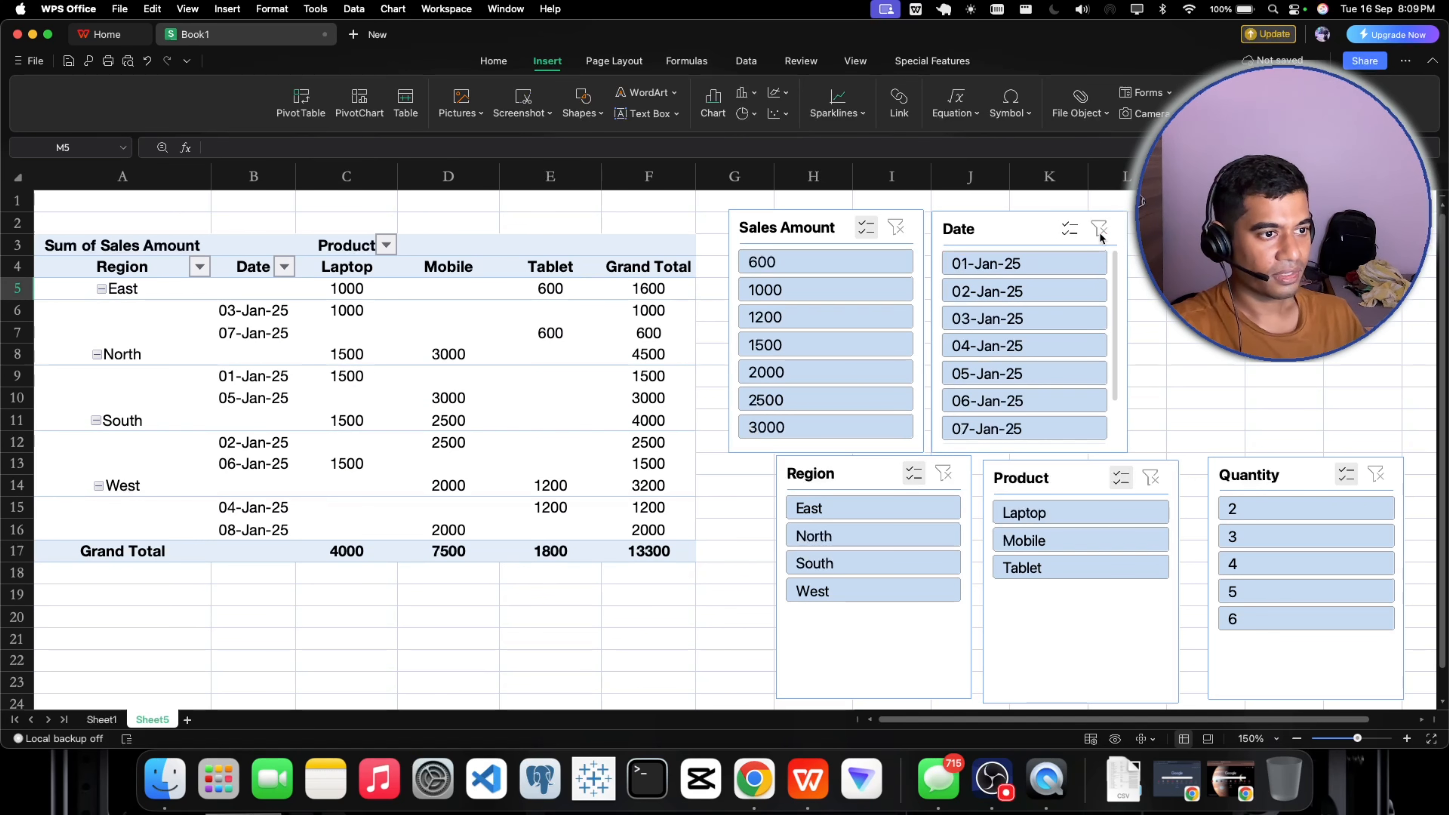
click(1004, 318)
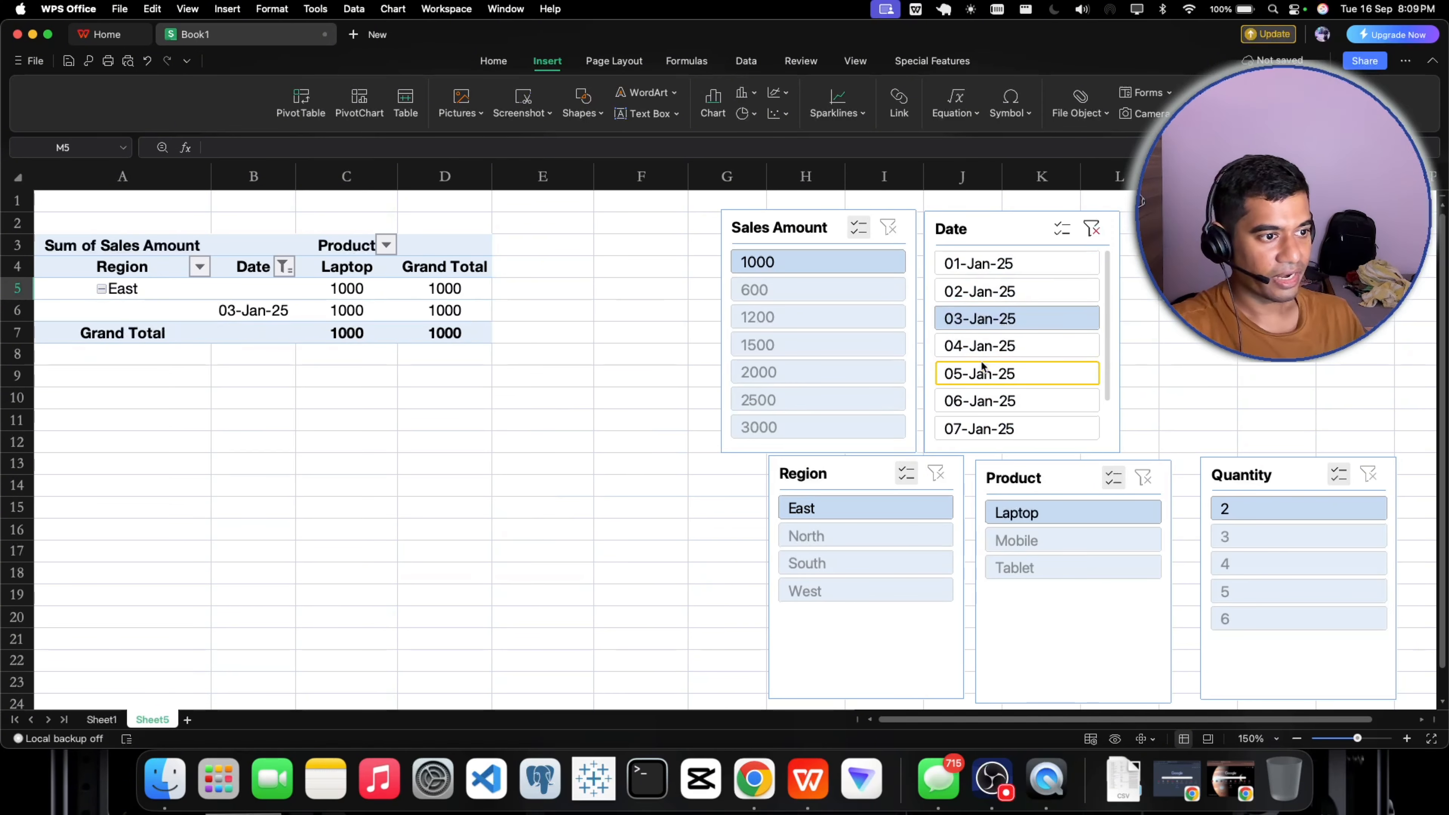
click(966, 377)
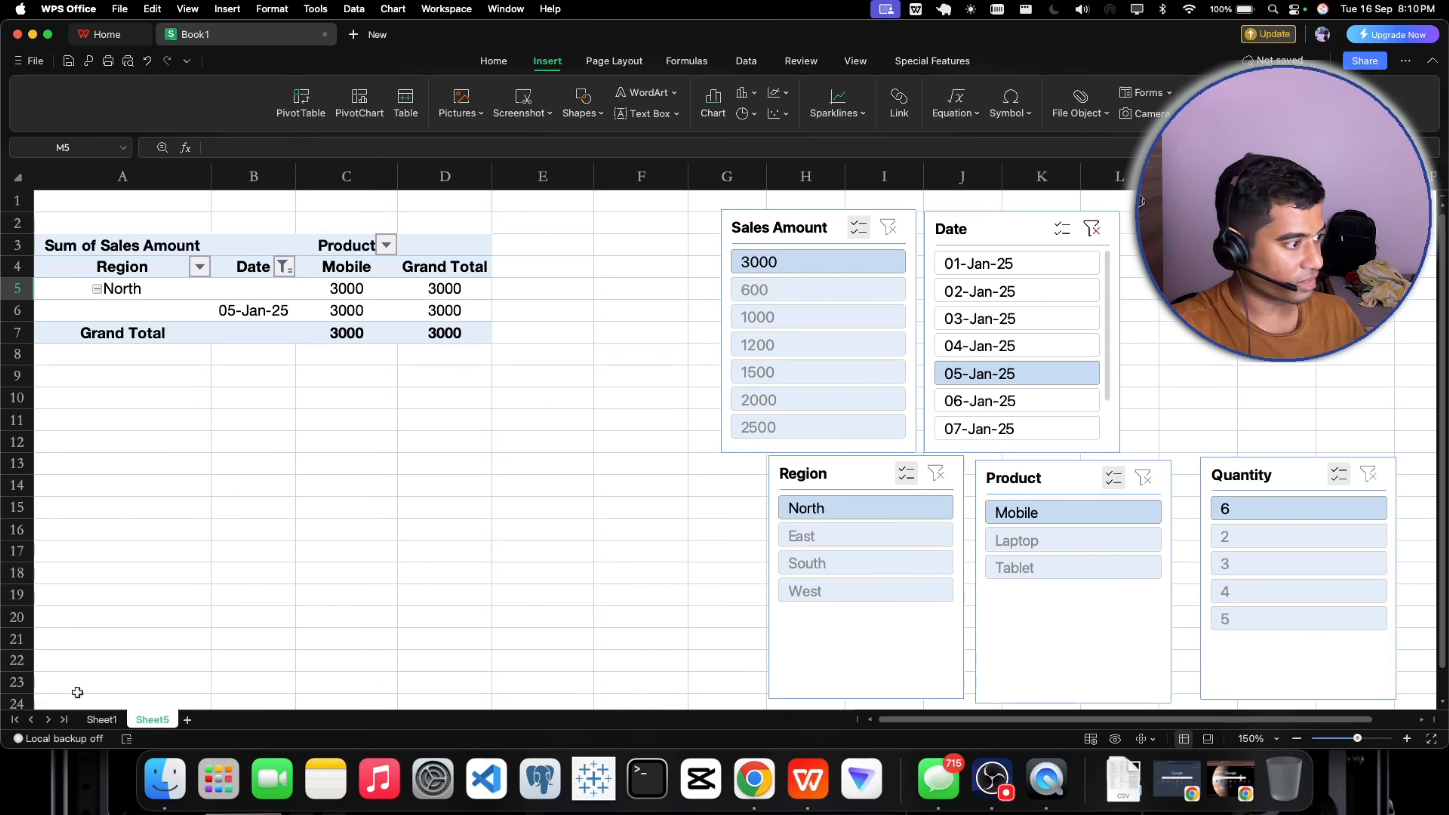
Check the North rows in Sheet1's source data, including the 05-Jan-25 Quantity and Sales Amount, and return to the PivotTable on Sheet5
click(101, 719)
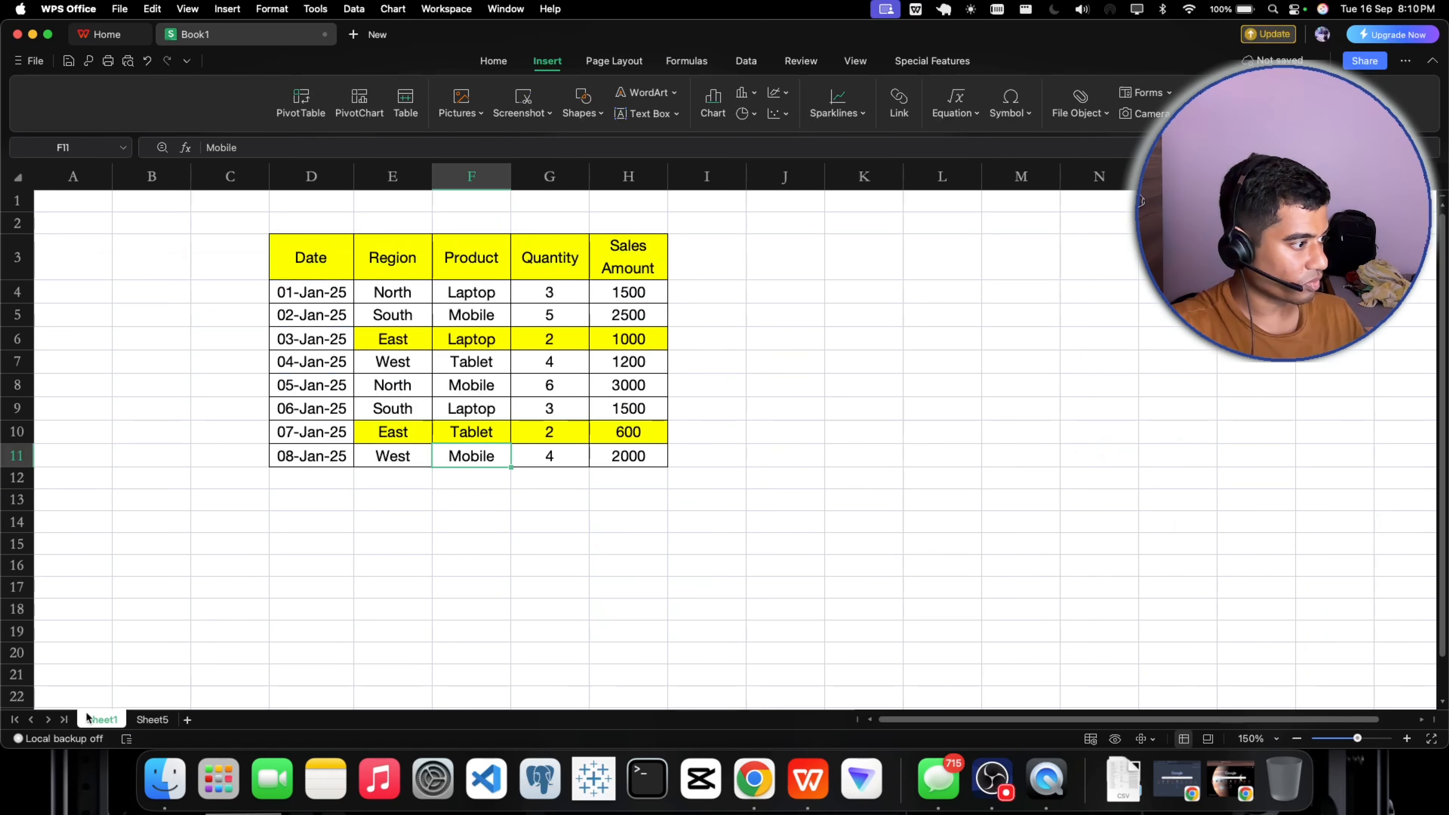
click(390, 301)
super+click(397, 388)
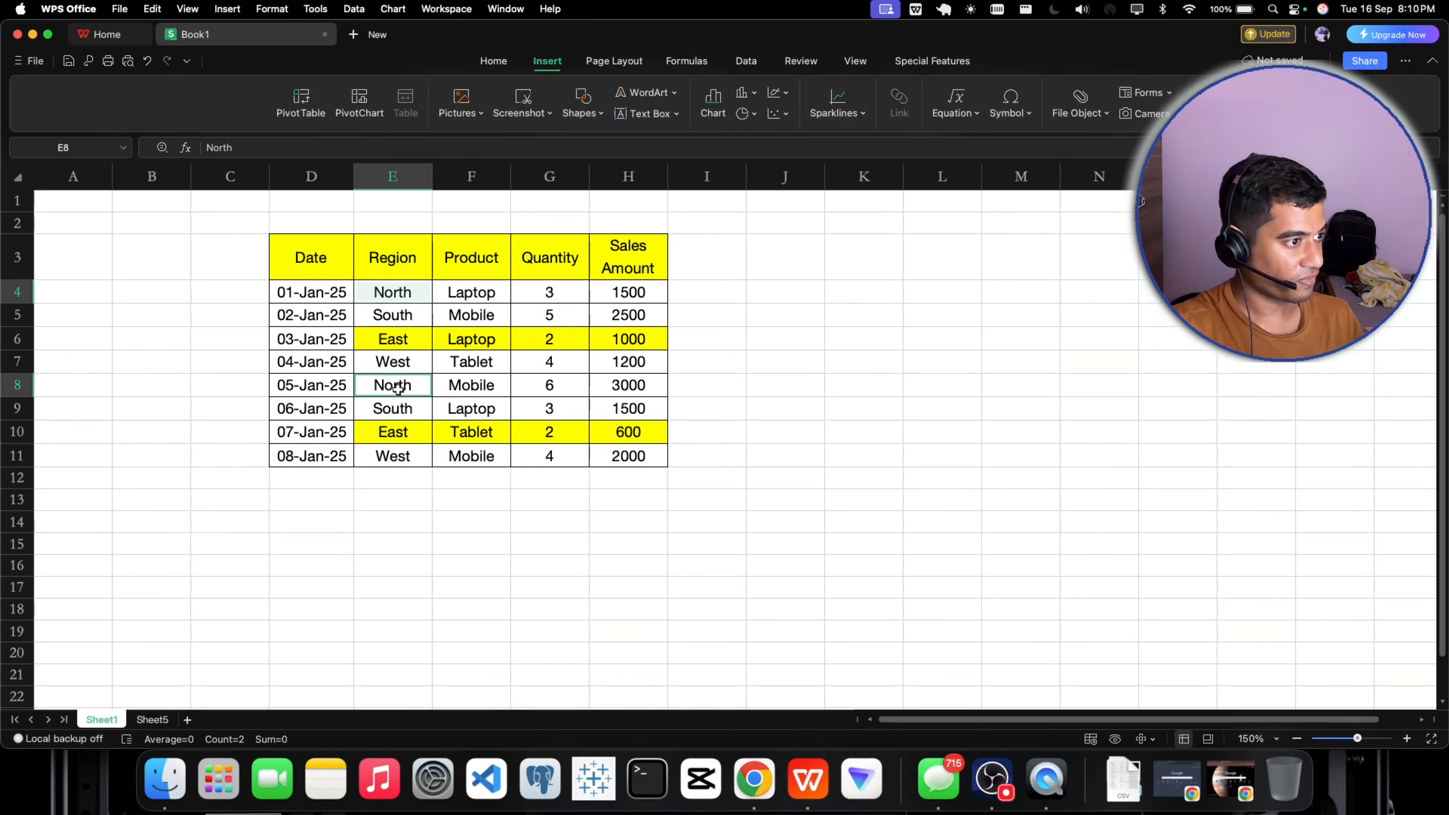
click(547, 393)
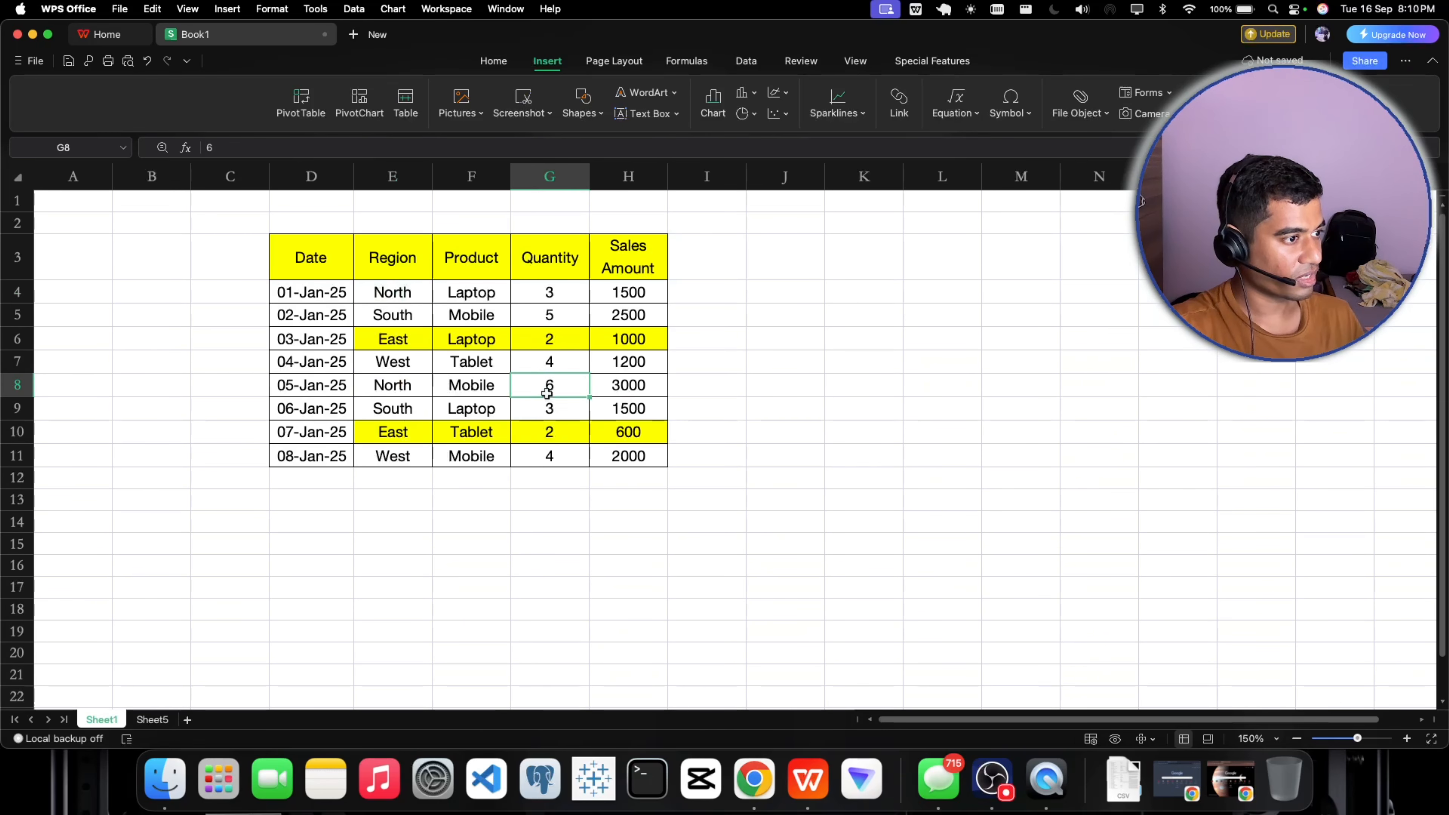
click(406, 387)
click(621, 384)
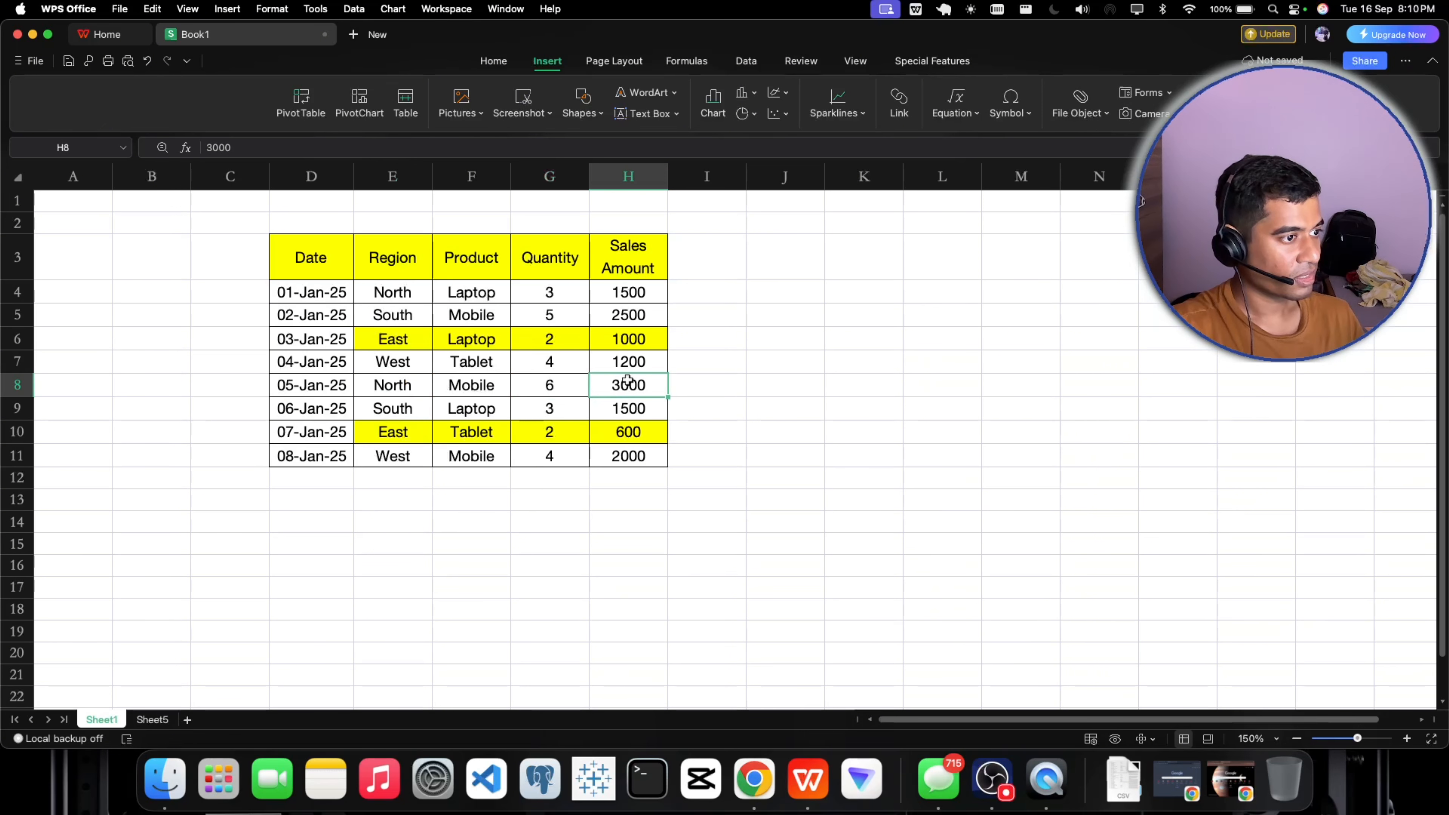
click(154, 720)
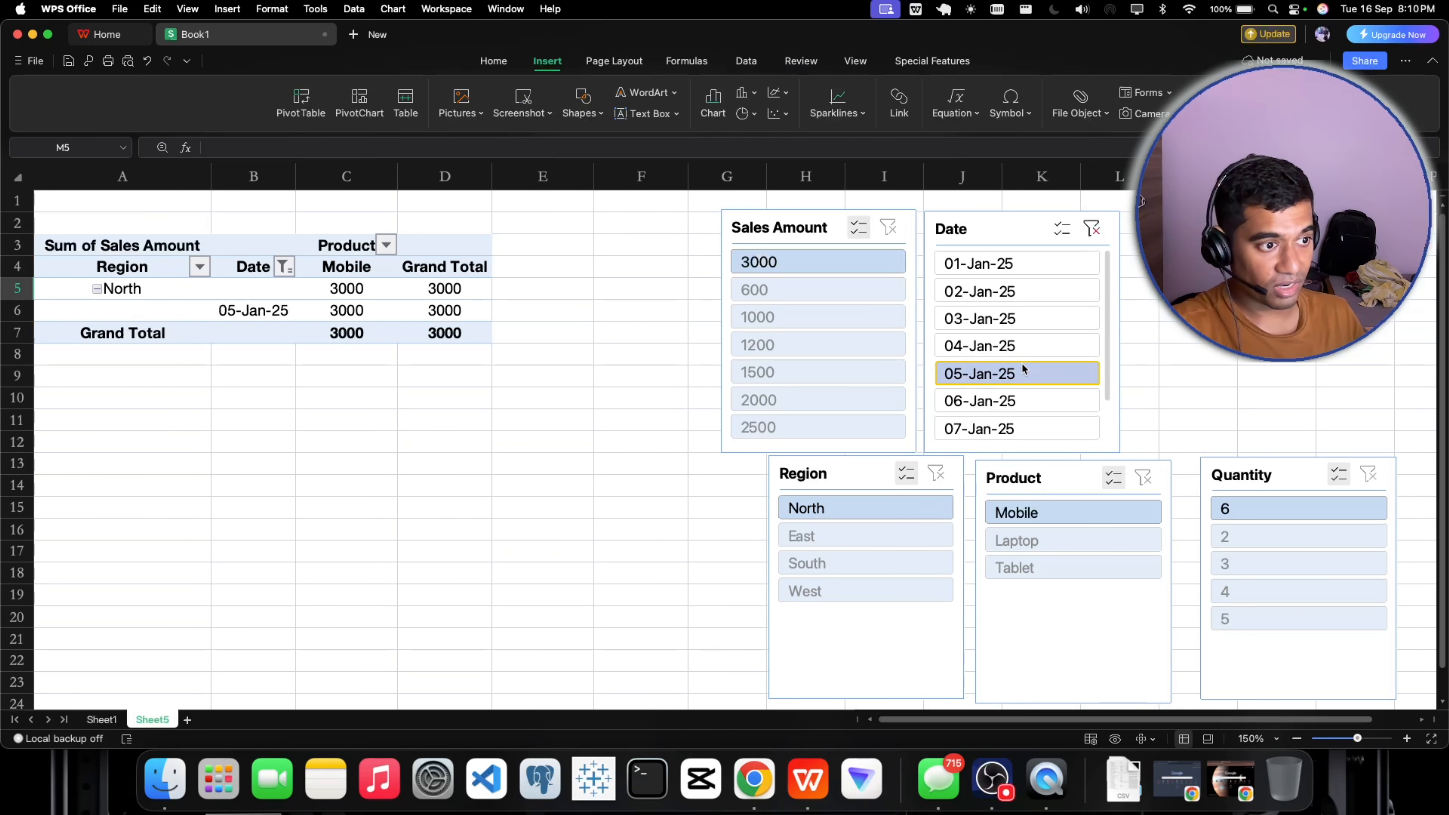
Compare each field of Sheet1's 05-Jan-25 record, from Date to Sales Amount, with the slicer selections on Sheet5
click(101, 720)
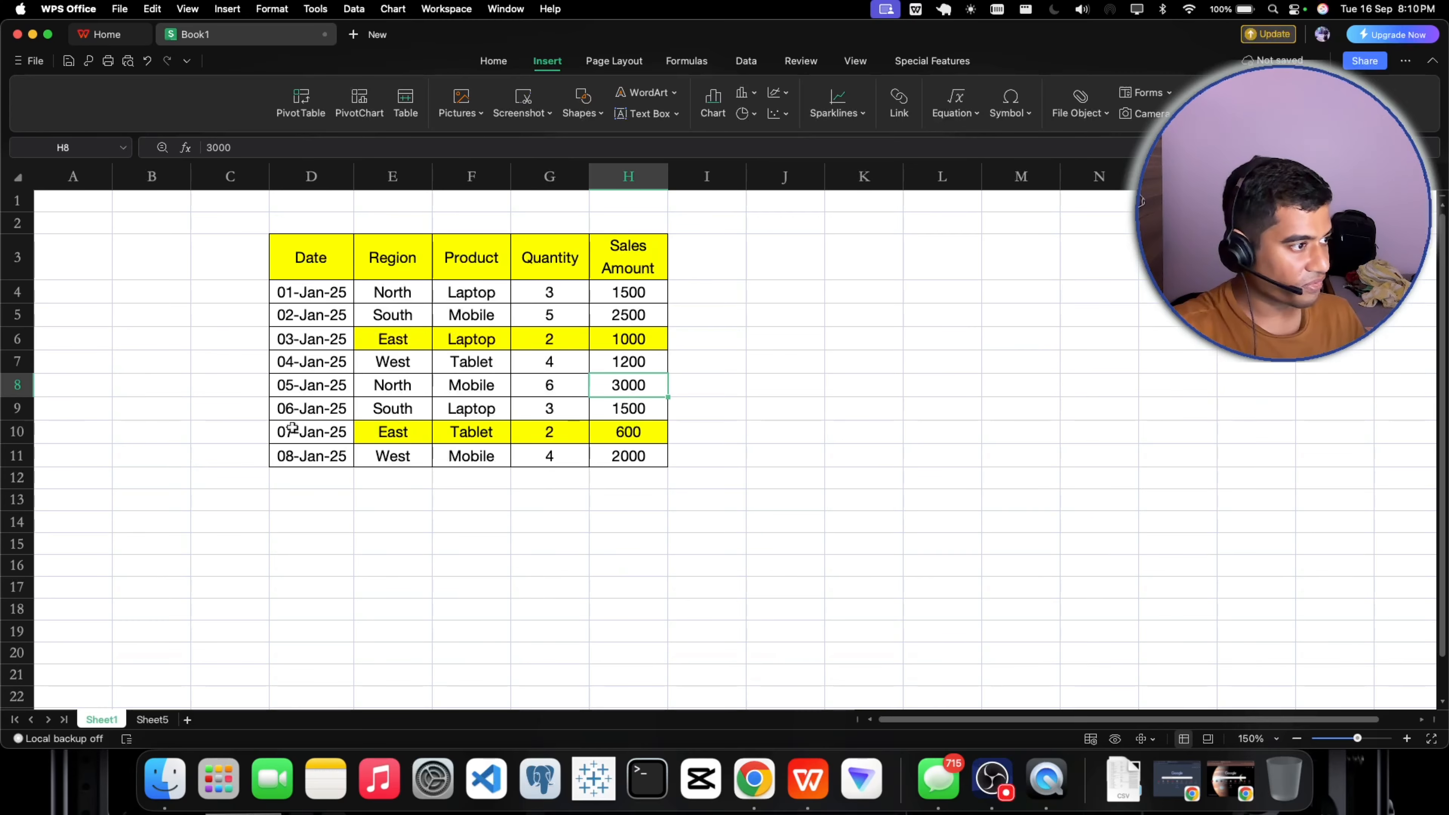
click(393, 387)
click(299, 386)
click(383, 390)
click(454, 385)
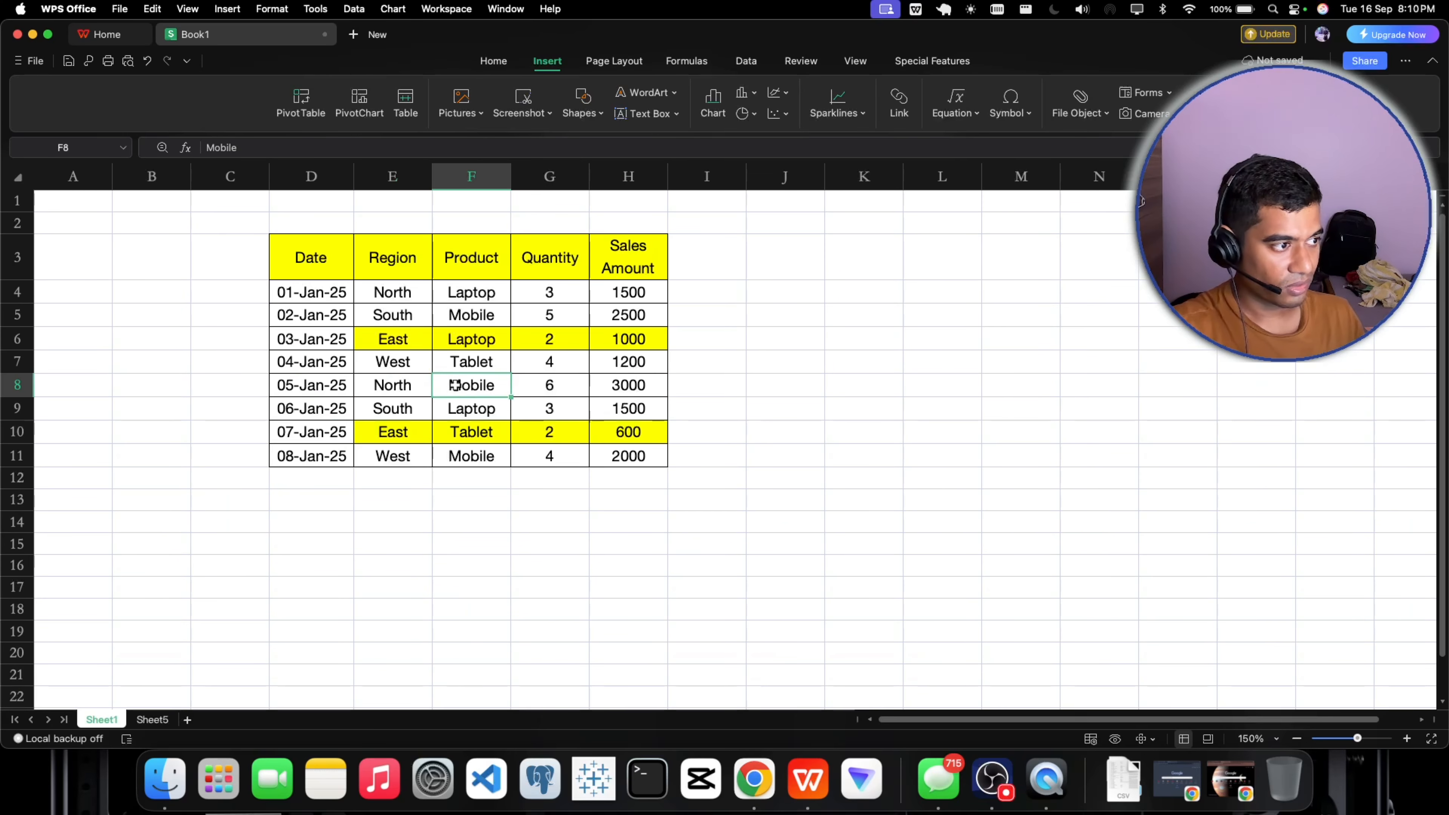
click(549, 385)
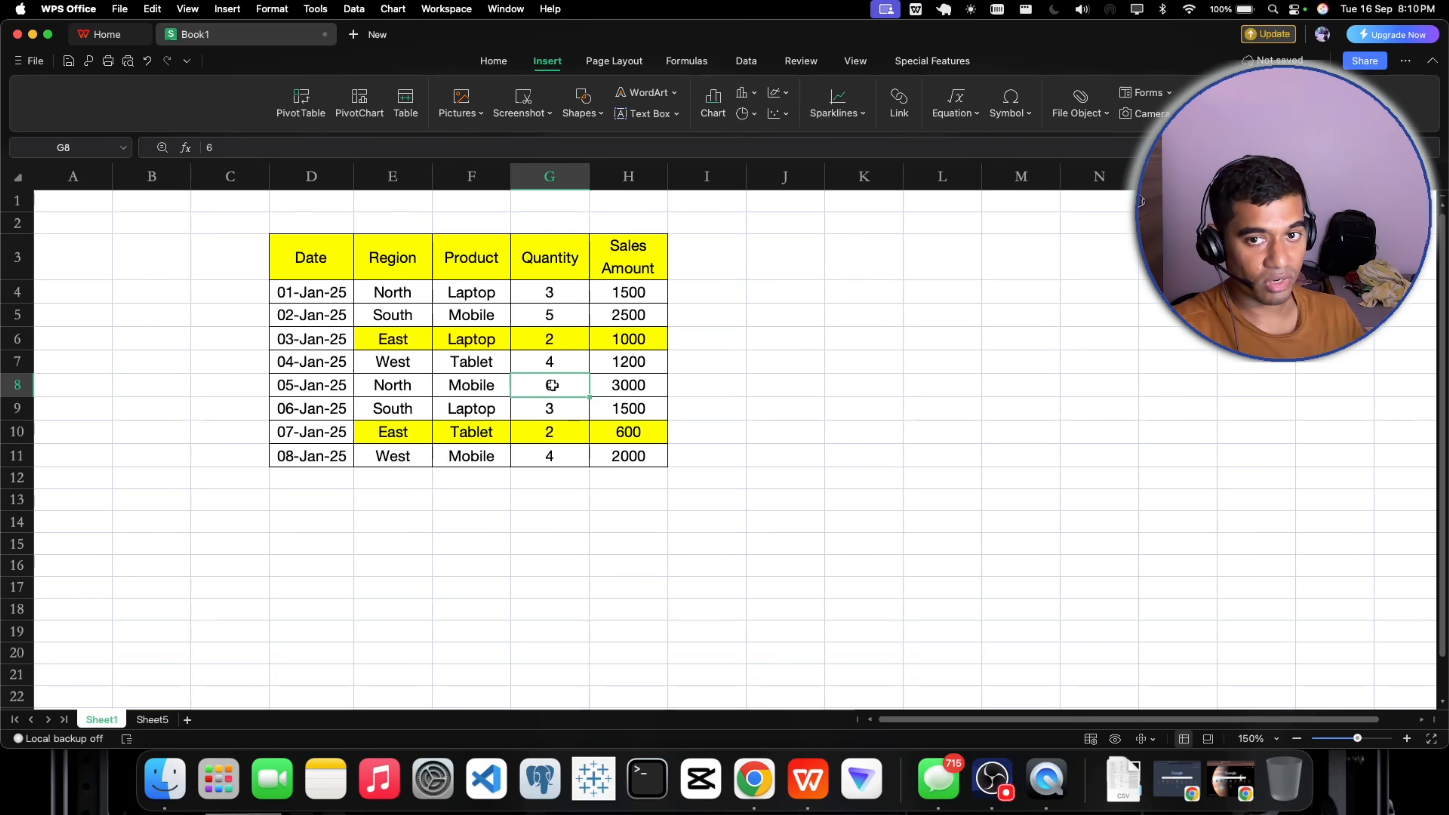
click(623, 386)
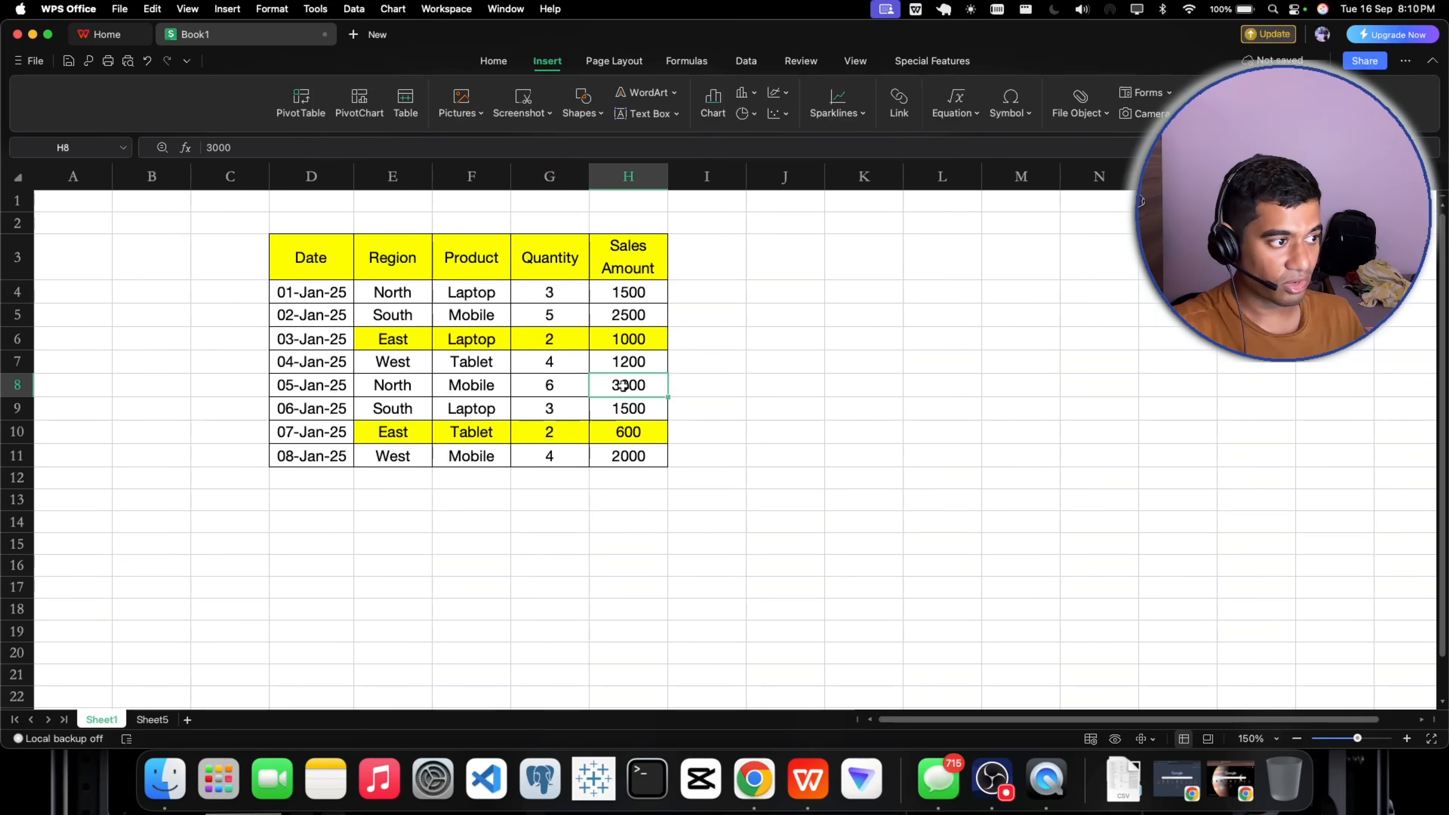
click(472, 388)
click(154, 719)
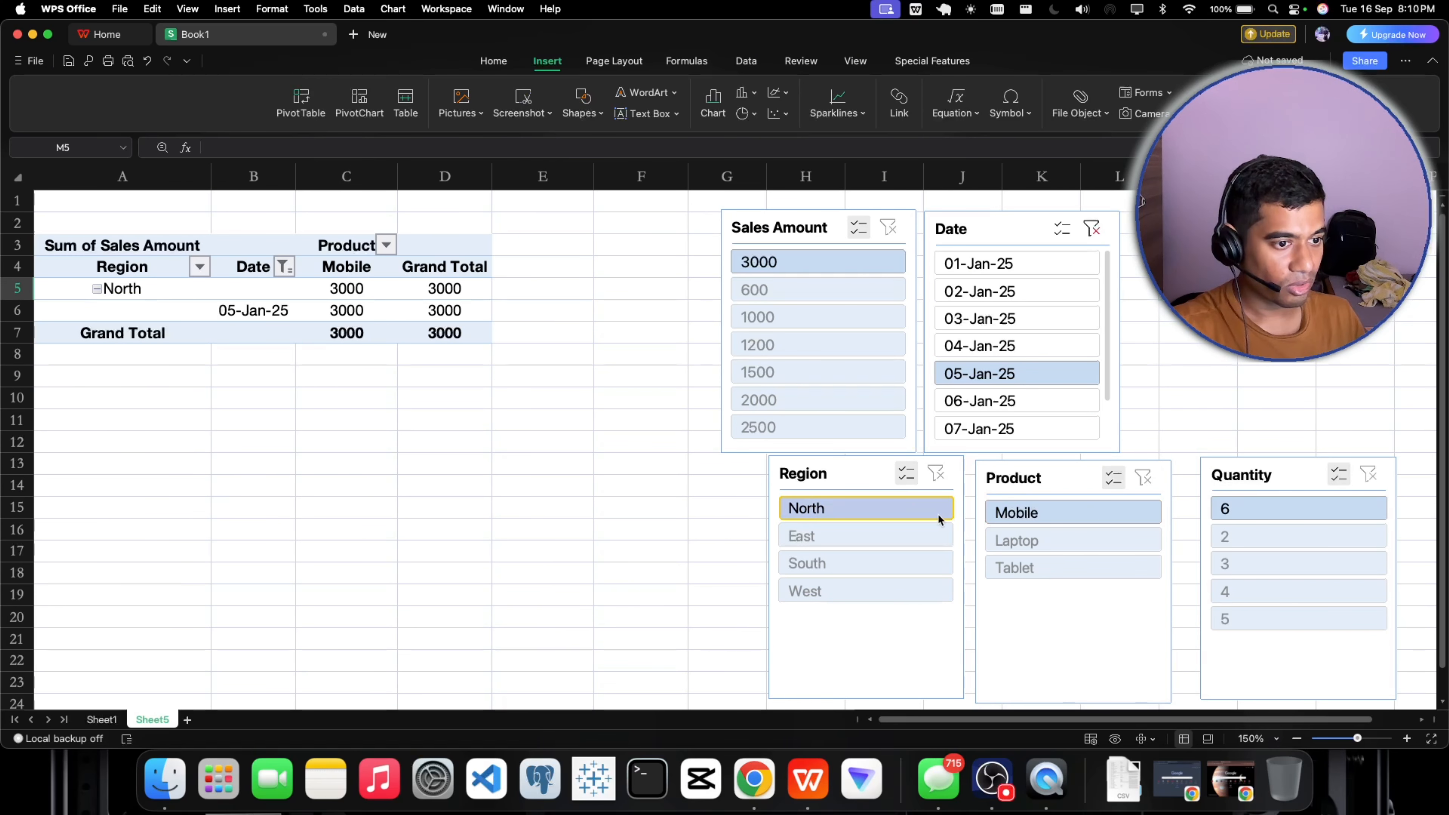
Select the full 05-Jan-25 record, D8:H8, on Sheet1 for review and go back to Sheet5
click(102, 720)
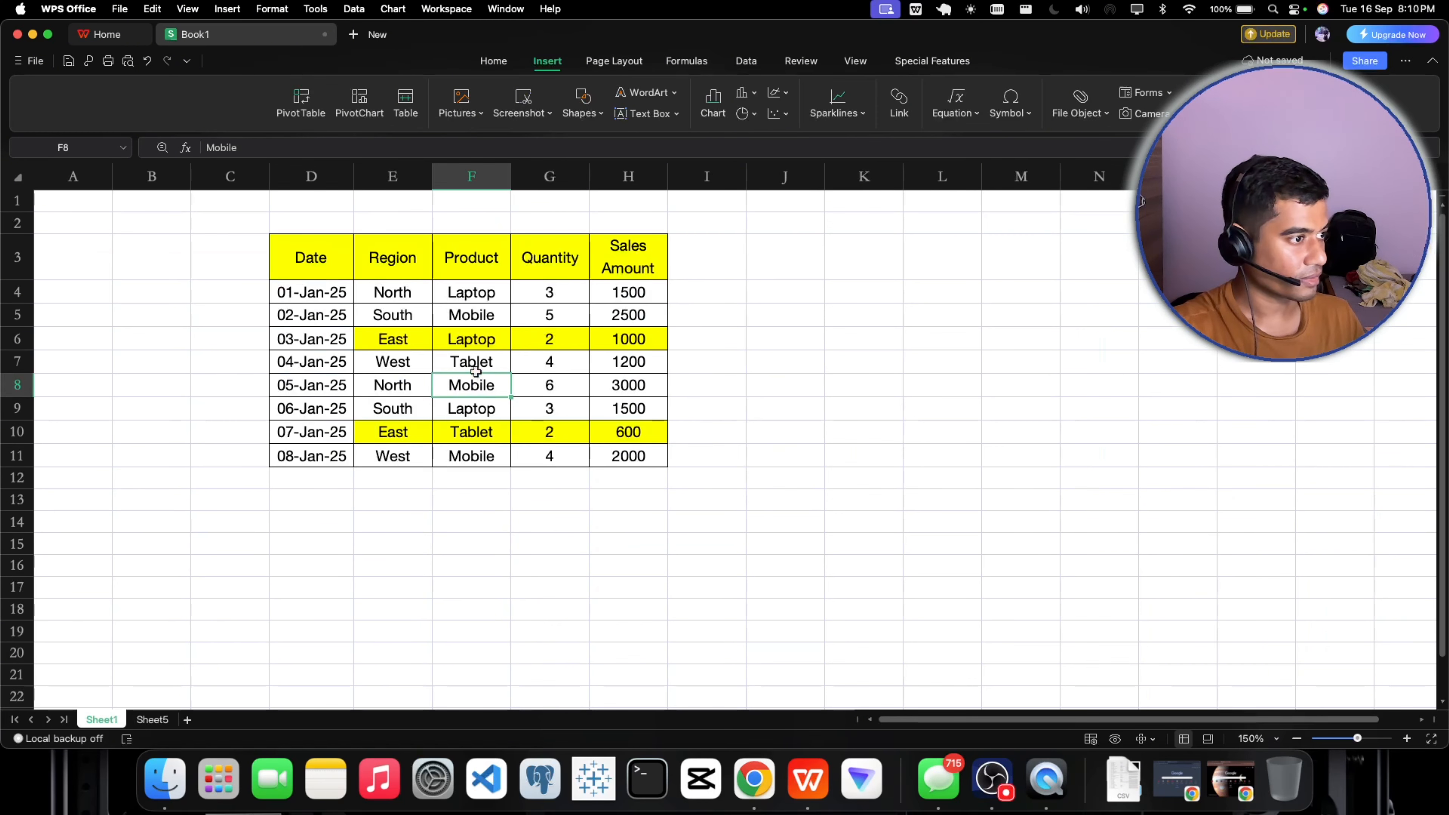
click(312, 384)
drag(311, 384, 638, 379)
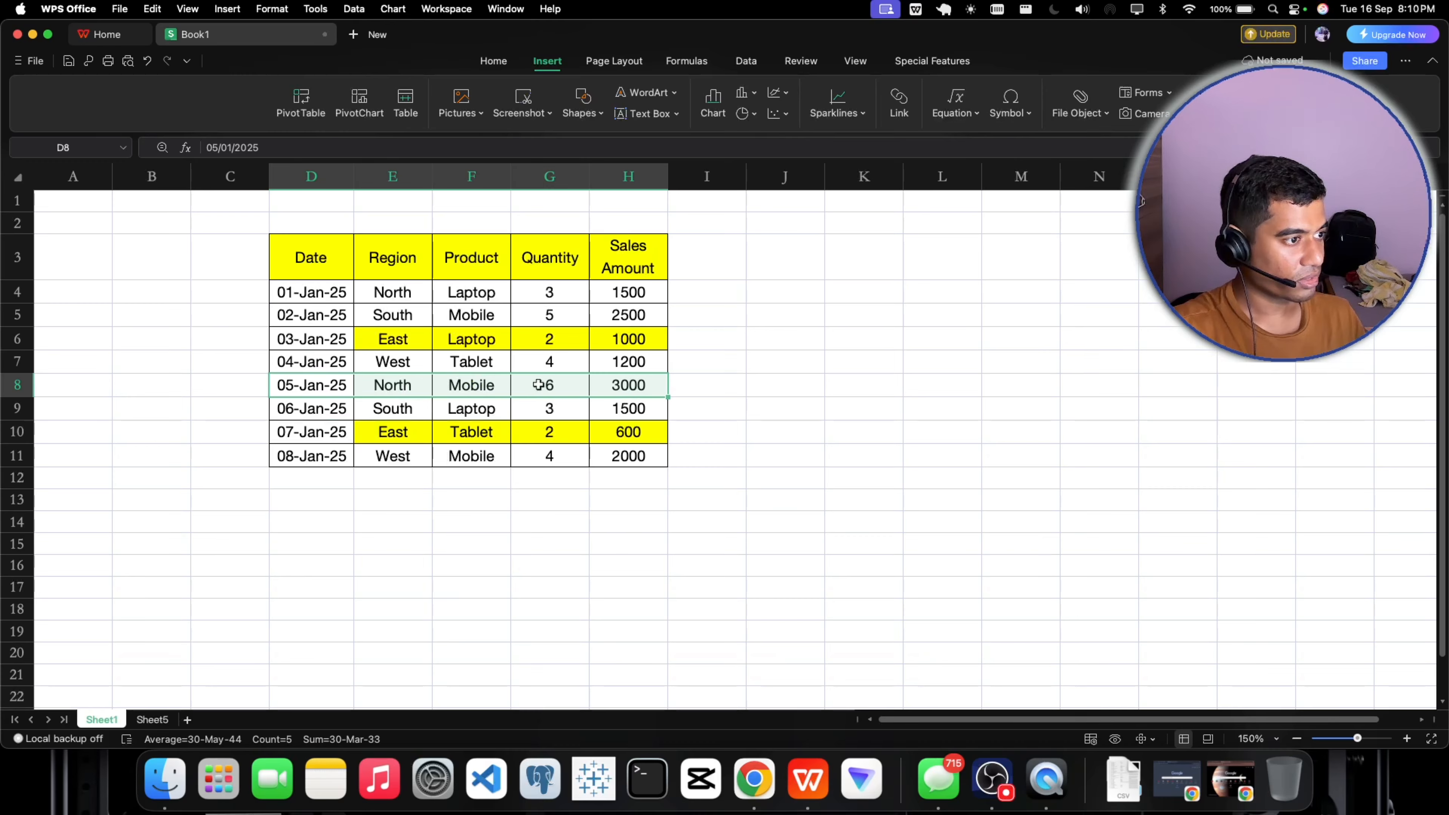
click(152, 719)
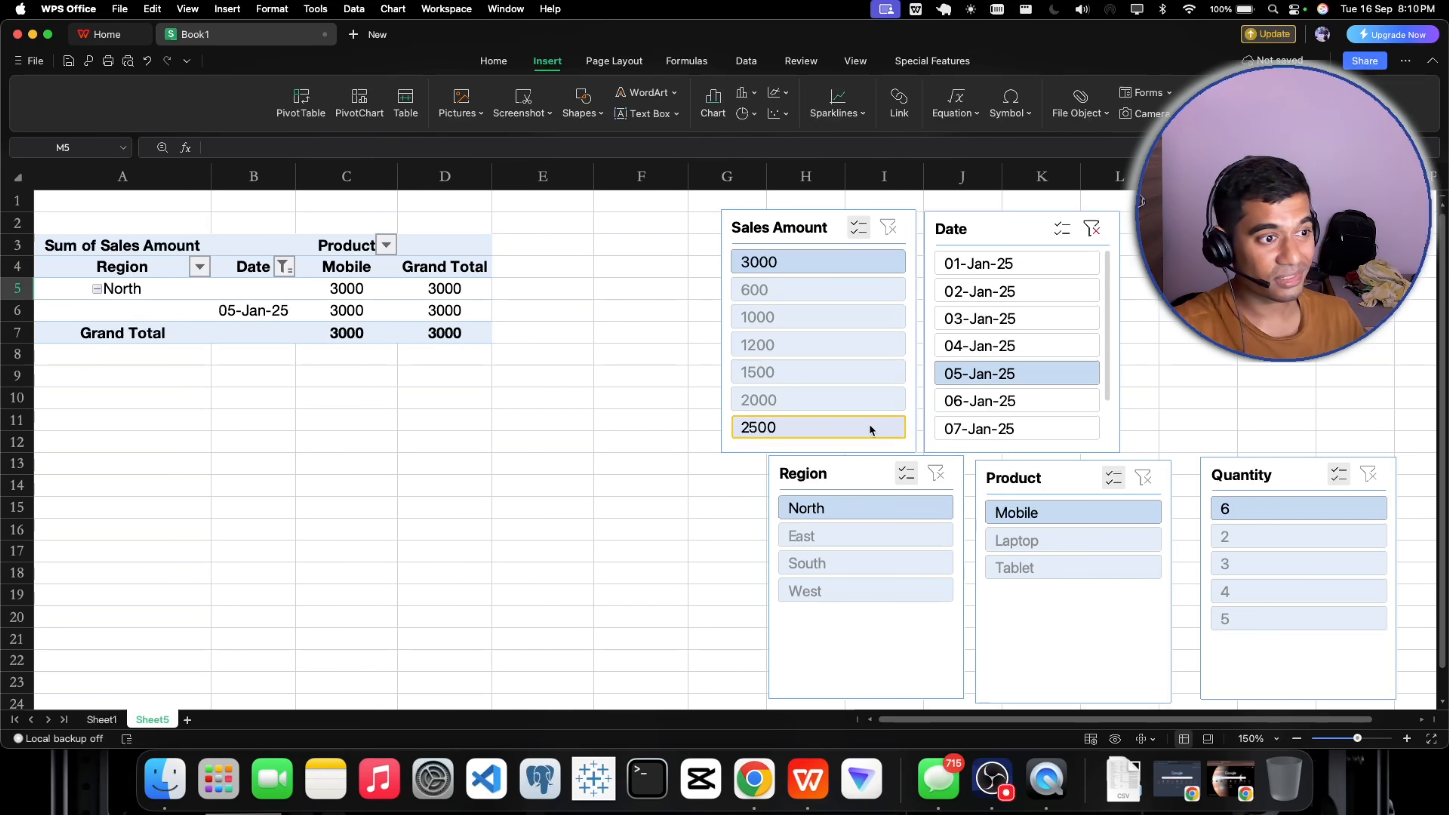
Filter the PivotTable by 06-Jan-25, 01-Jan-25, 02-Jan-25 and 04-Jan-25 in turn, ending on 05-Jan-25
click(974, 401)
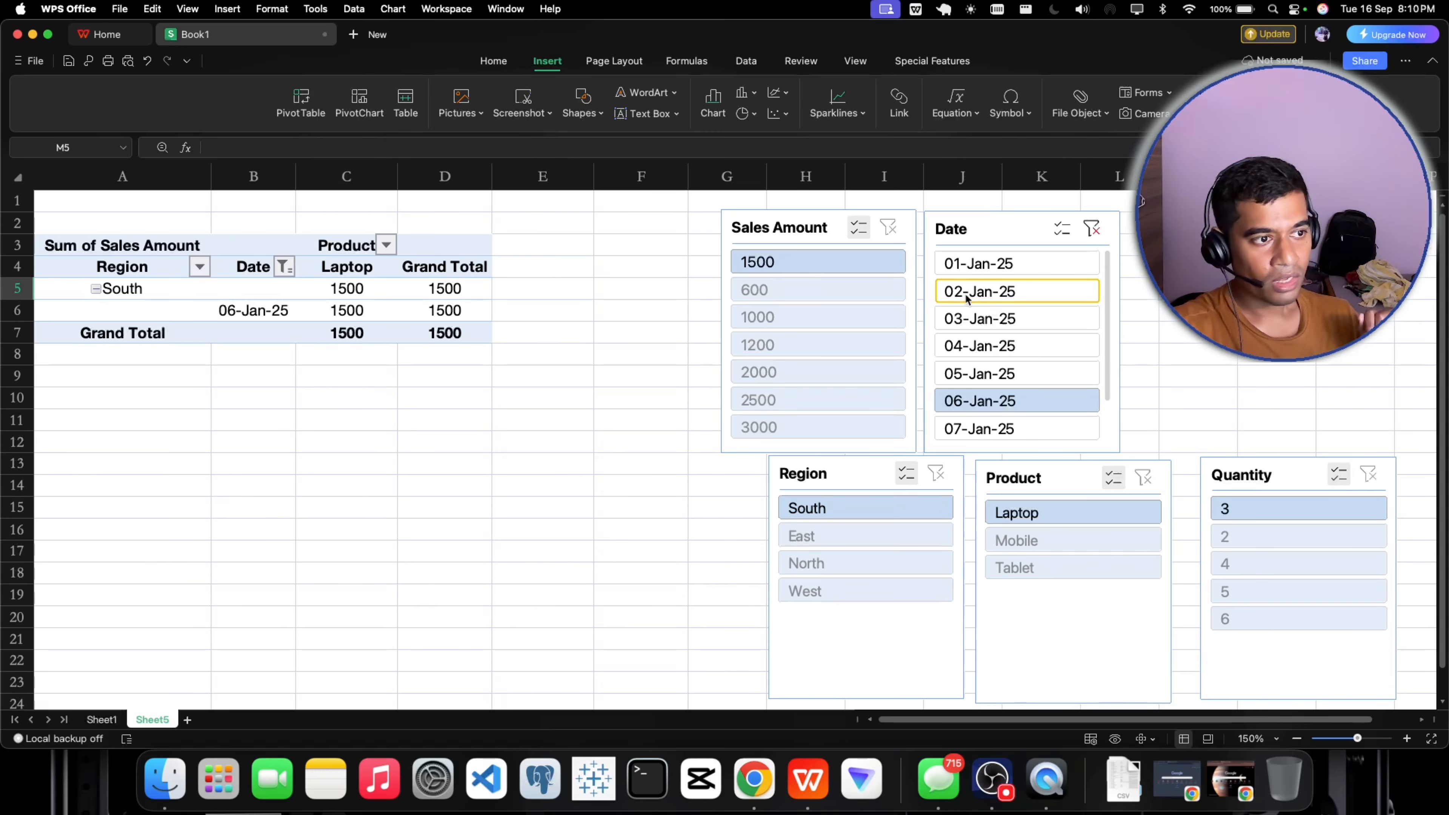
click(973, 265)
click(973, 292)
click(973, 346)
click(974, 374)
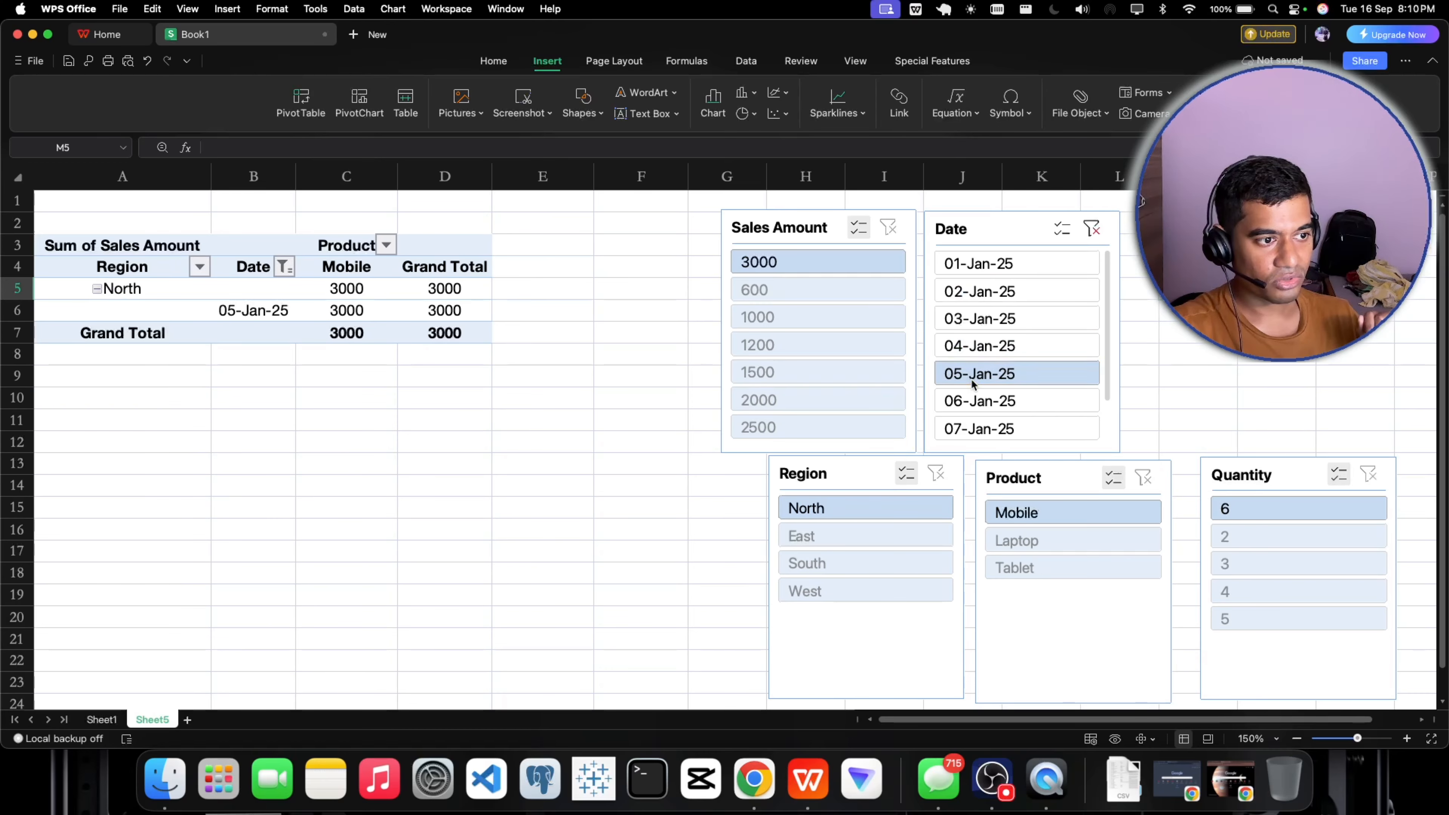
Turn on multi-select for the Date slicer and add 01-Jan-25 to the 05-Jan-25 selection
click(1061, 232)
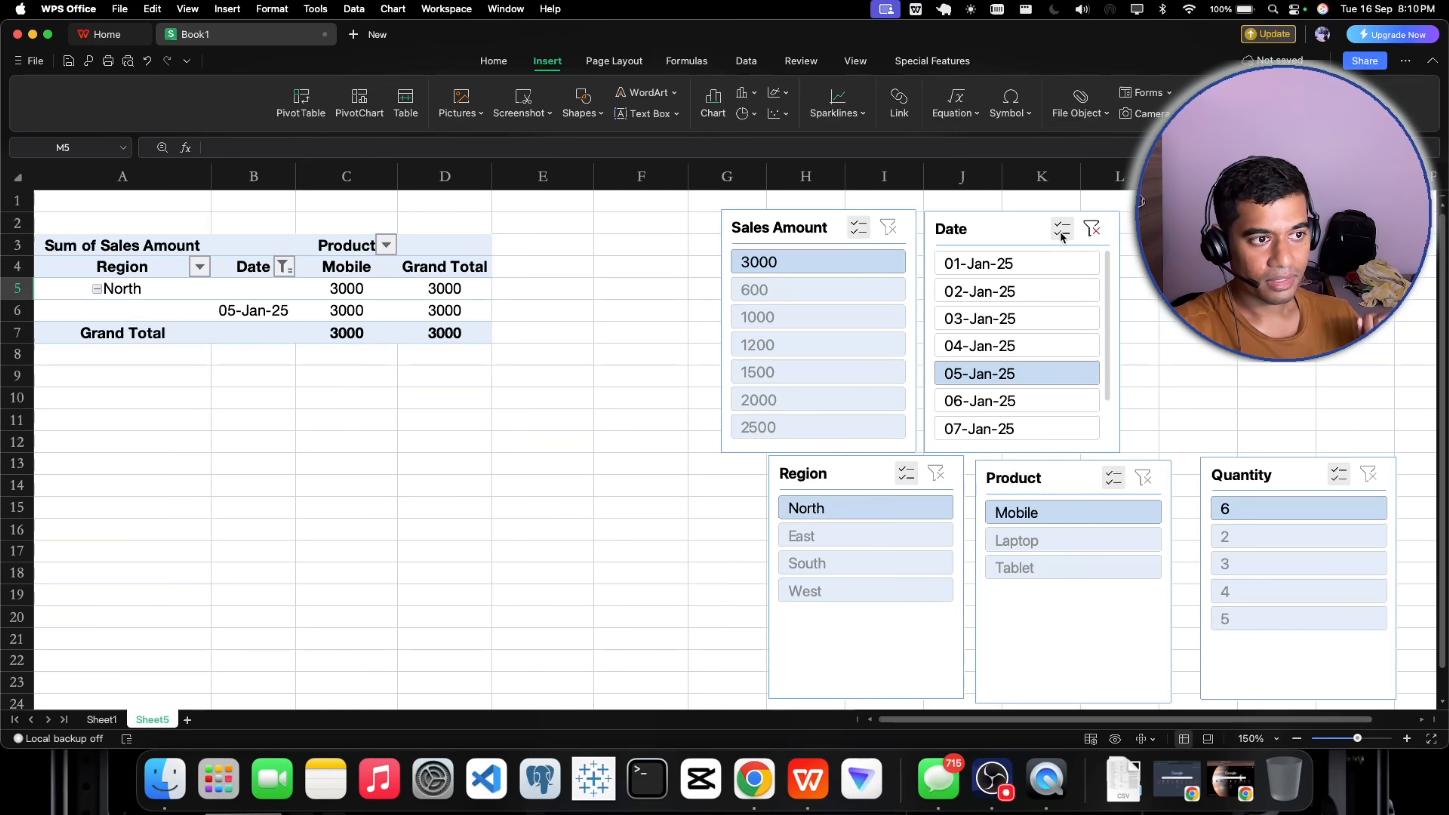
click(965, 267)
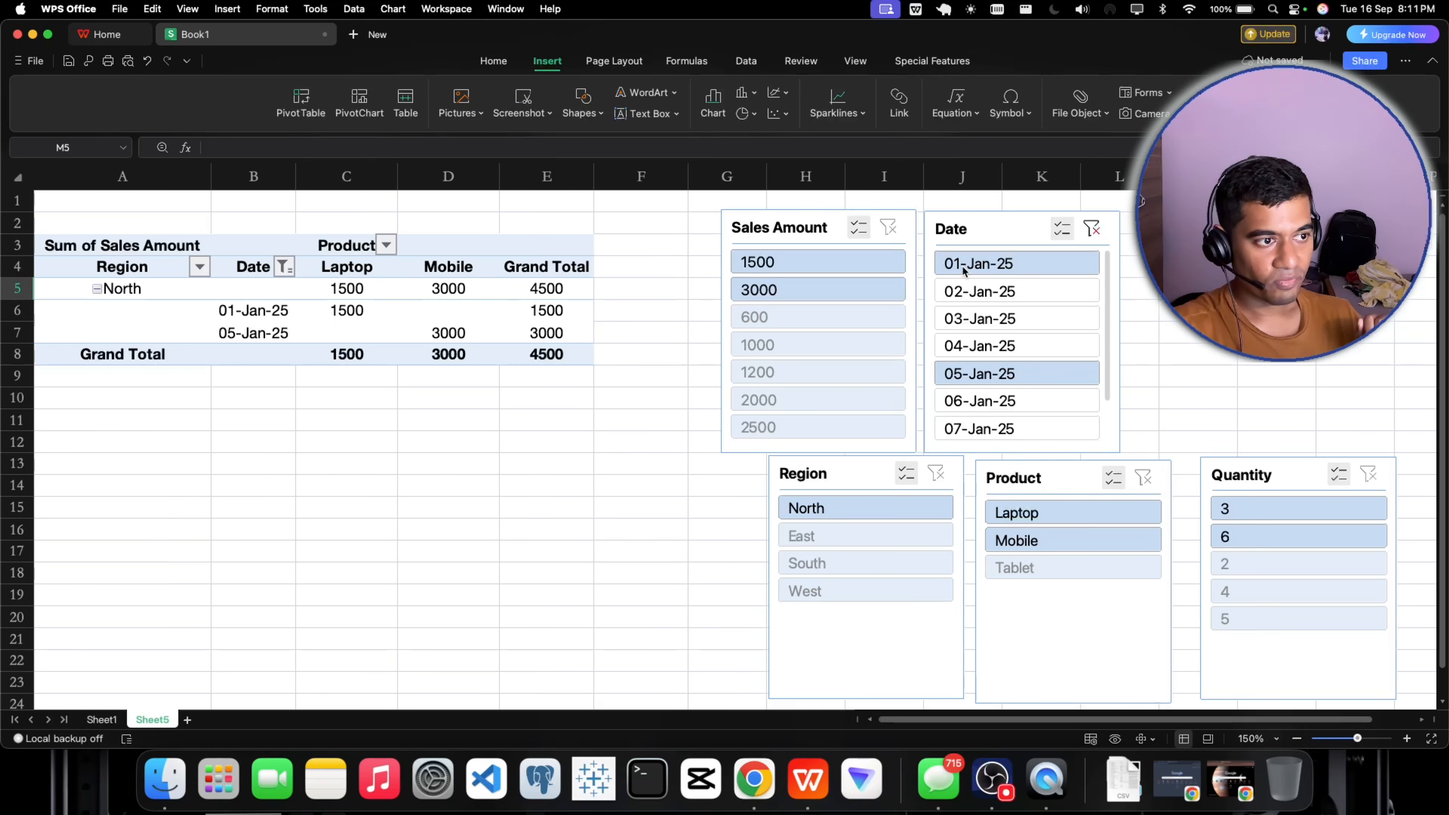
click(964, 379)
click(968, 379)
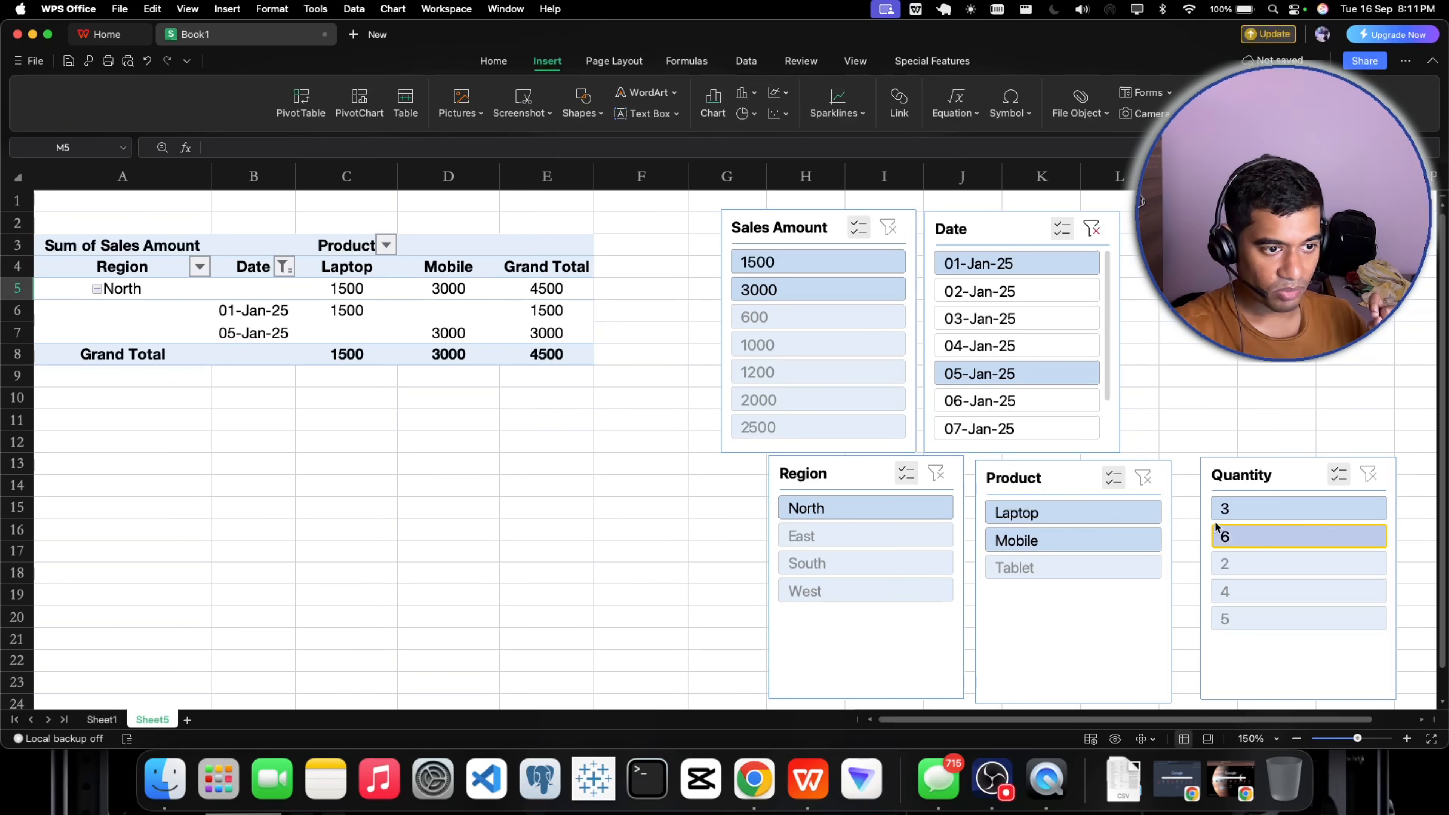
Check the 01-Jan-25 and 05-Jan-25 records in Sheet1's source data and return to the PivotTable on Sheet5
click(104, 718)
click(312, 297)
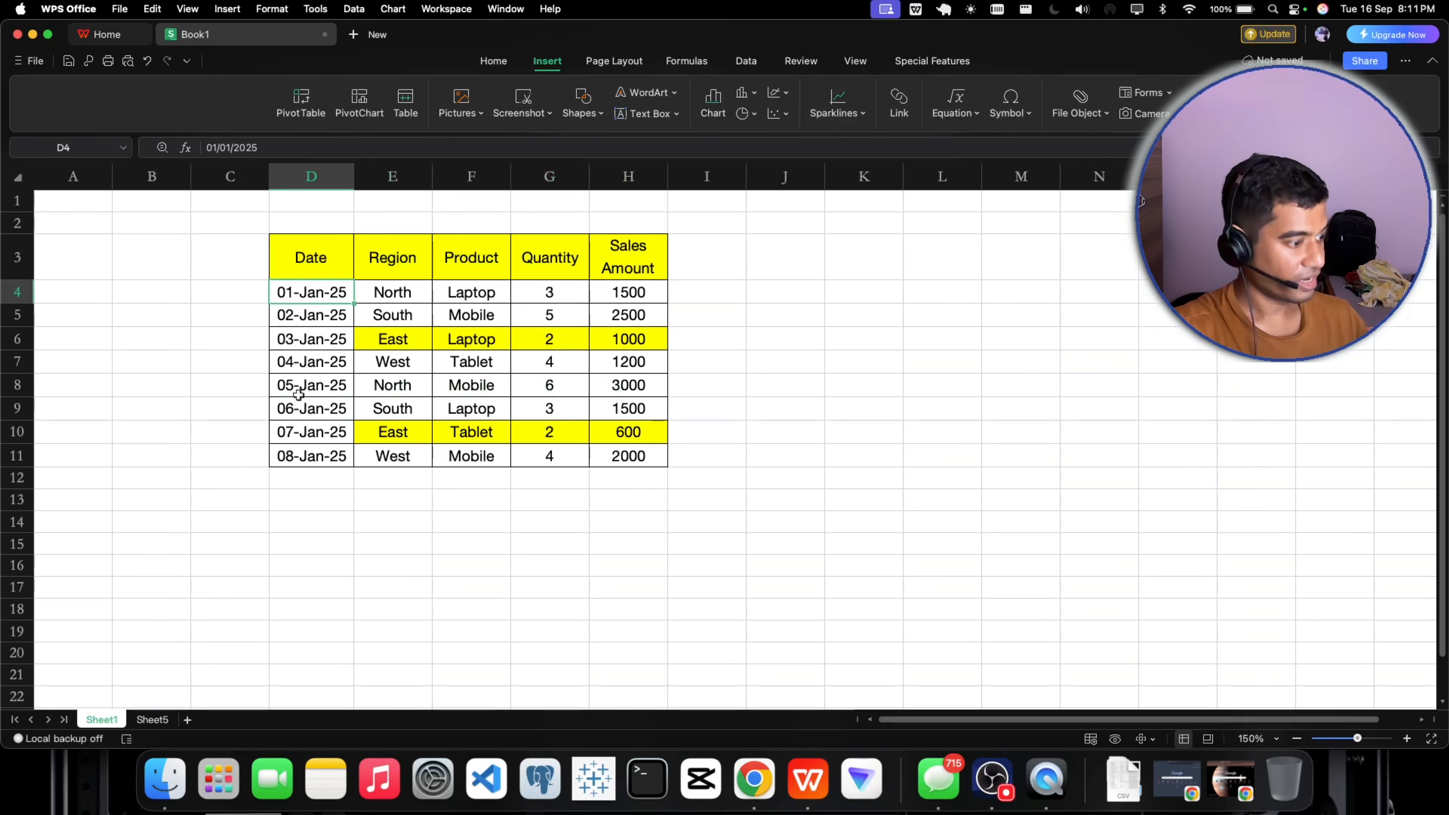
super+click(298, 394)
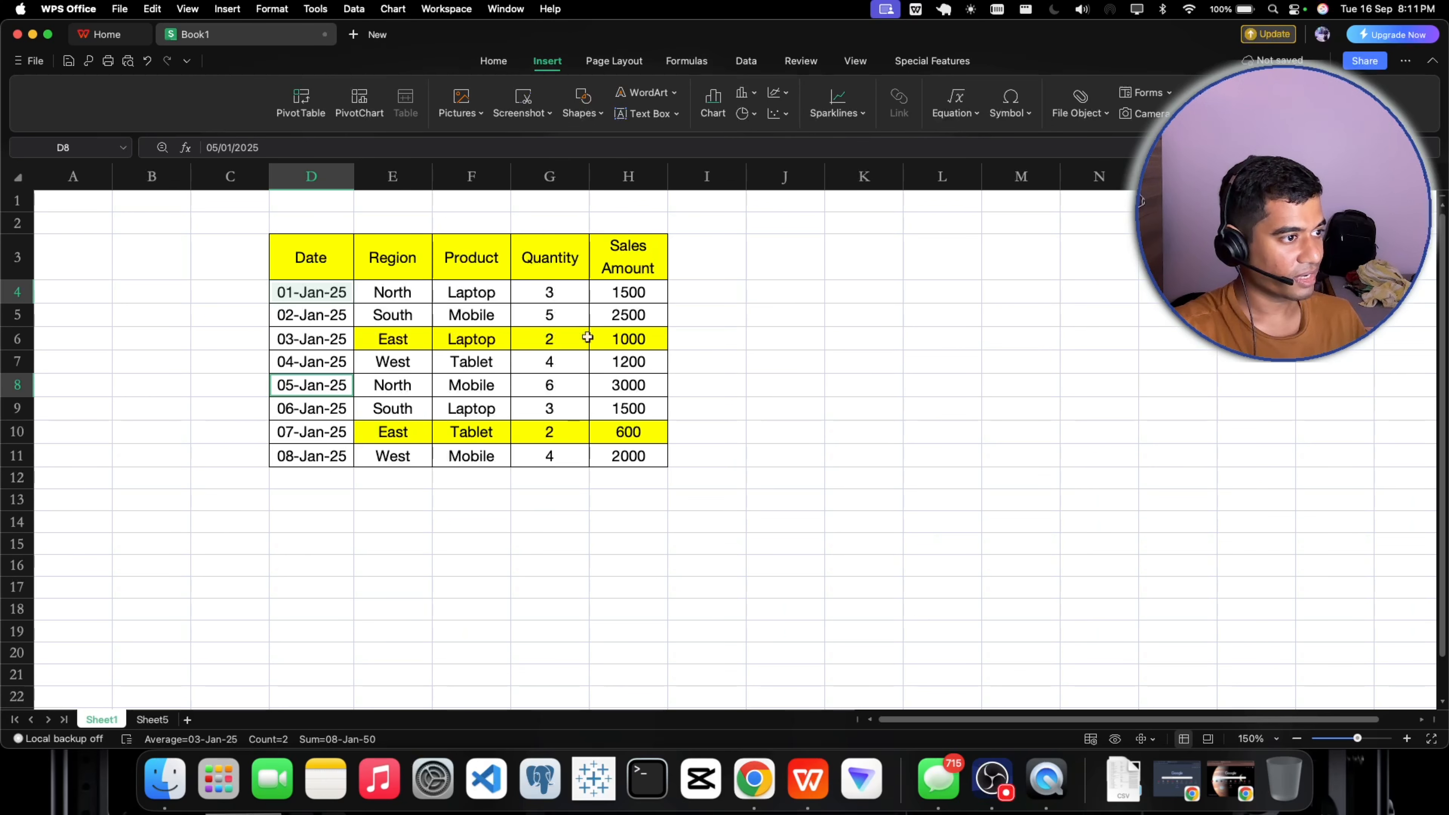
click(152, 719)
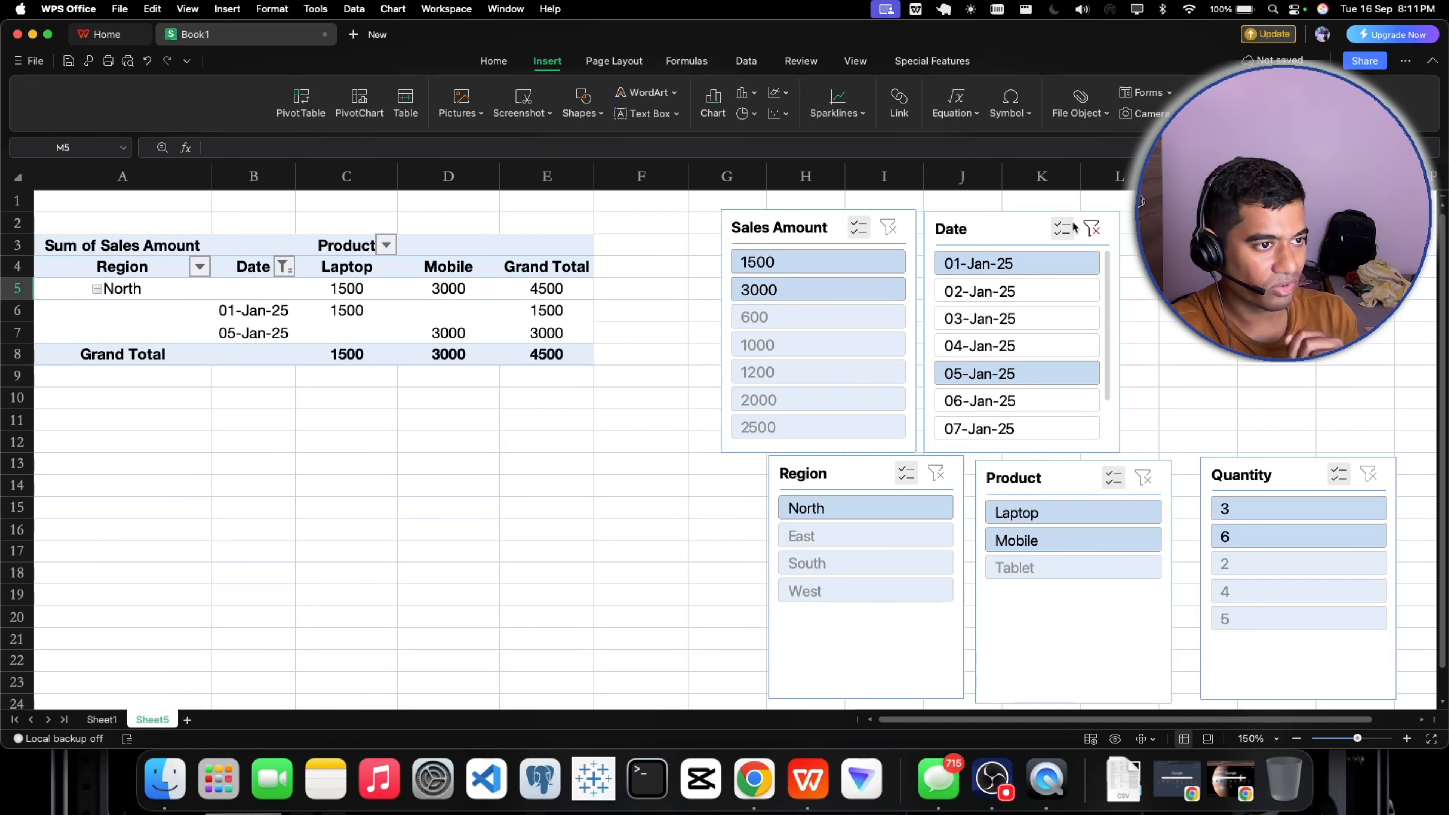
Clear the Date filter, then filter the PivotTable by the products Tablet and Mobile together with multi-select
click(1091, 228)
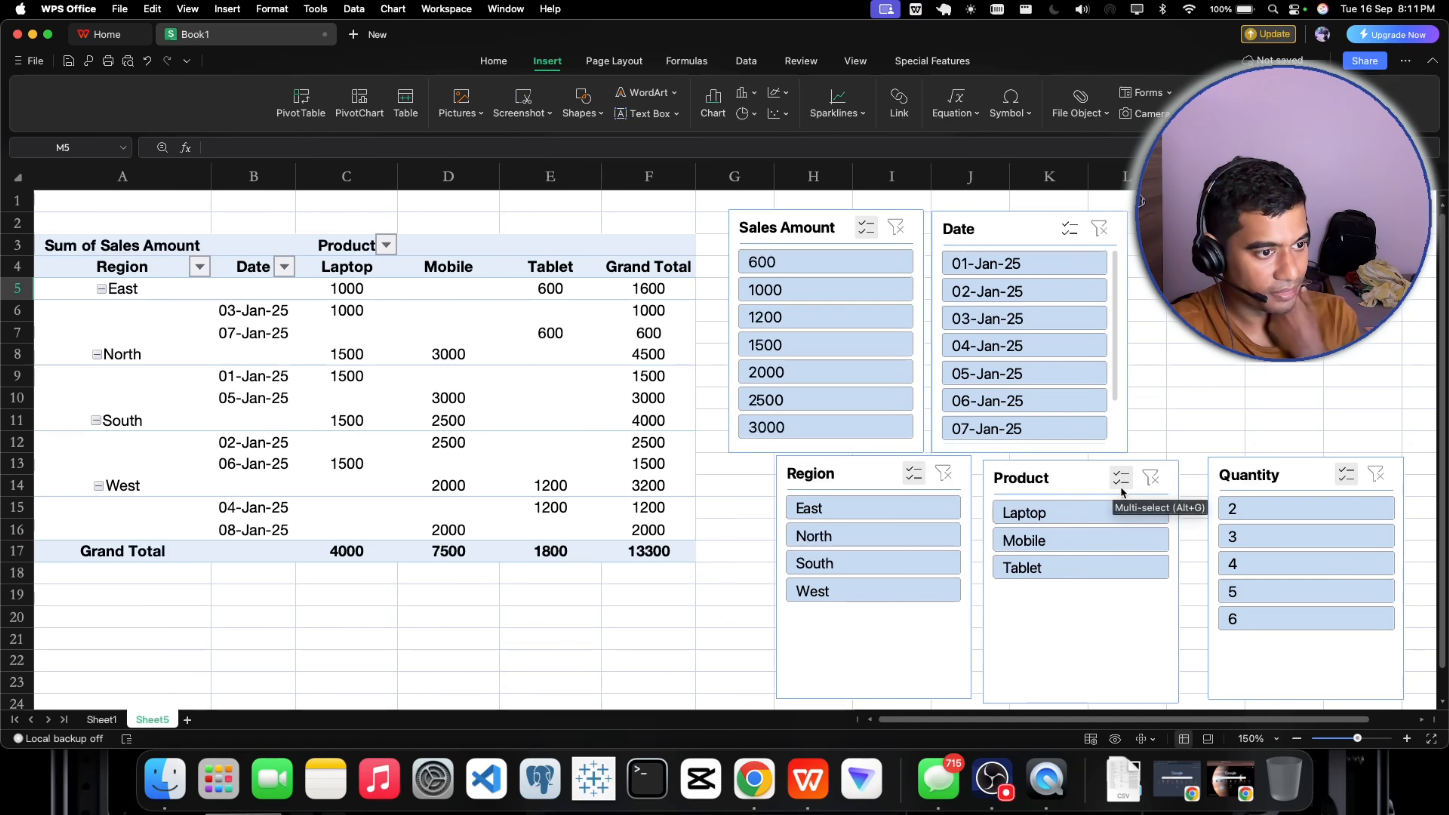
click(1021, 569)
click(1027, 571)
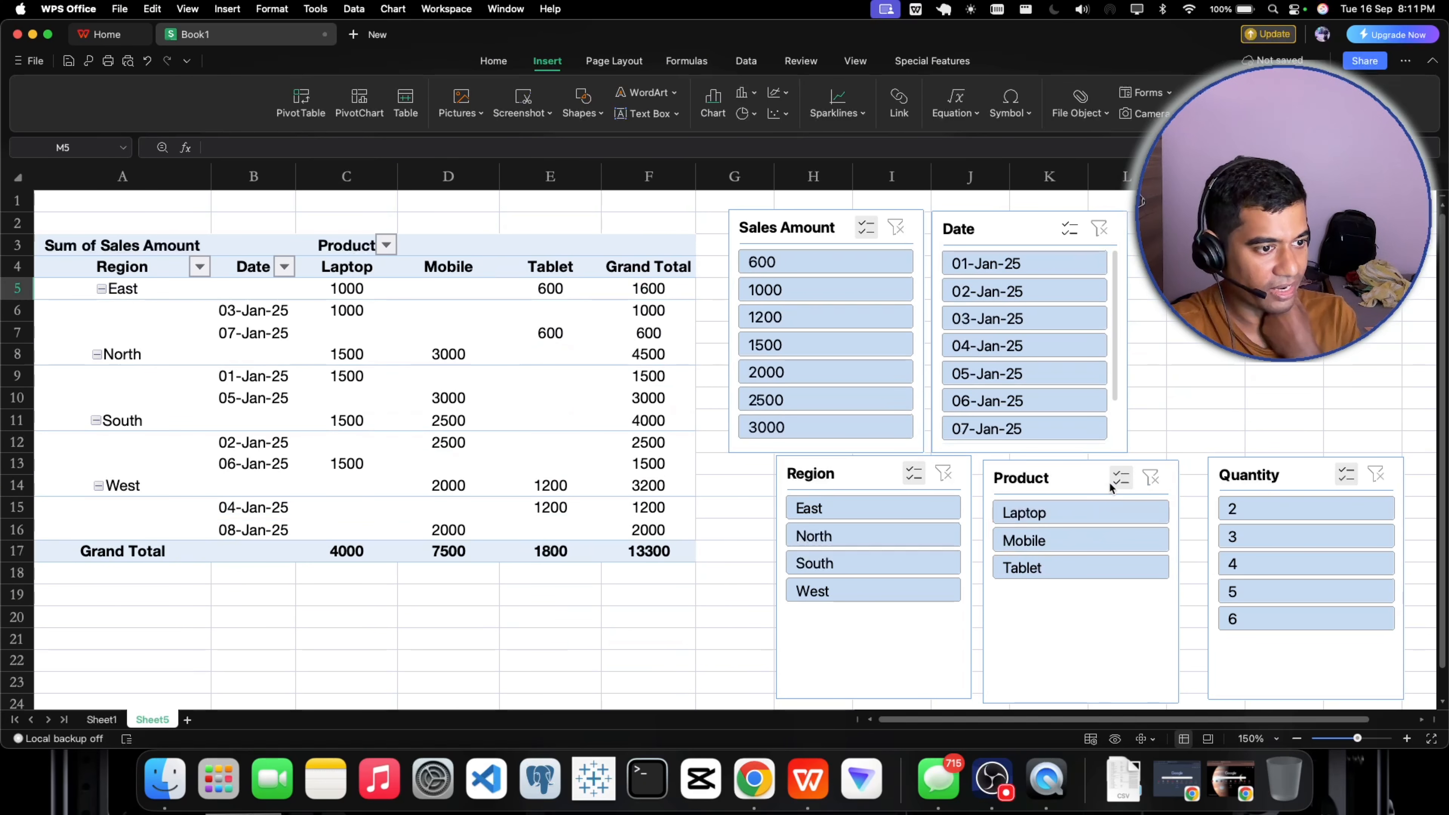
click(1021, 569)
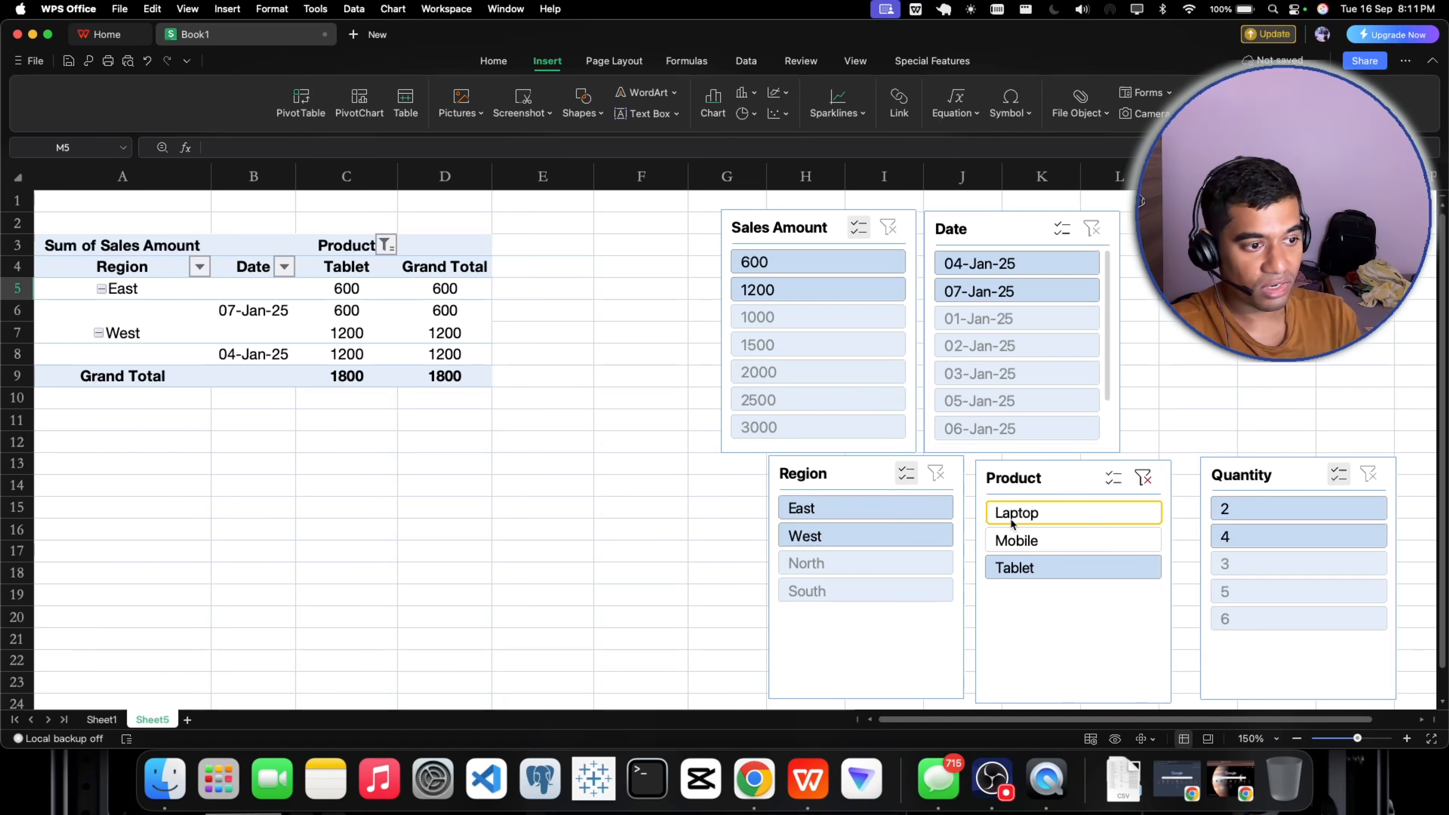
click(1111, 479)
click(1015, 546)
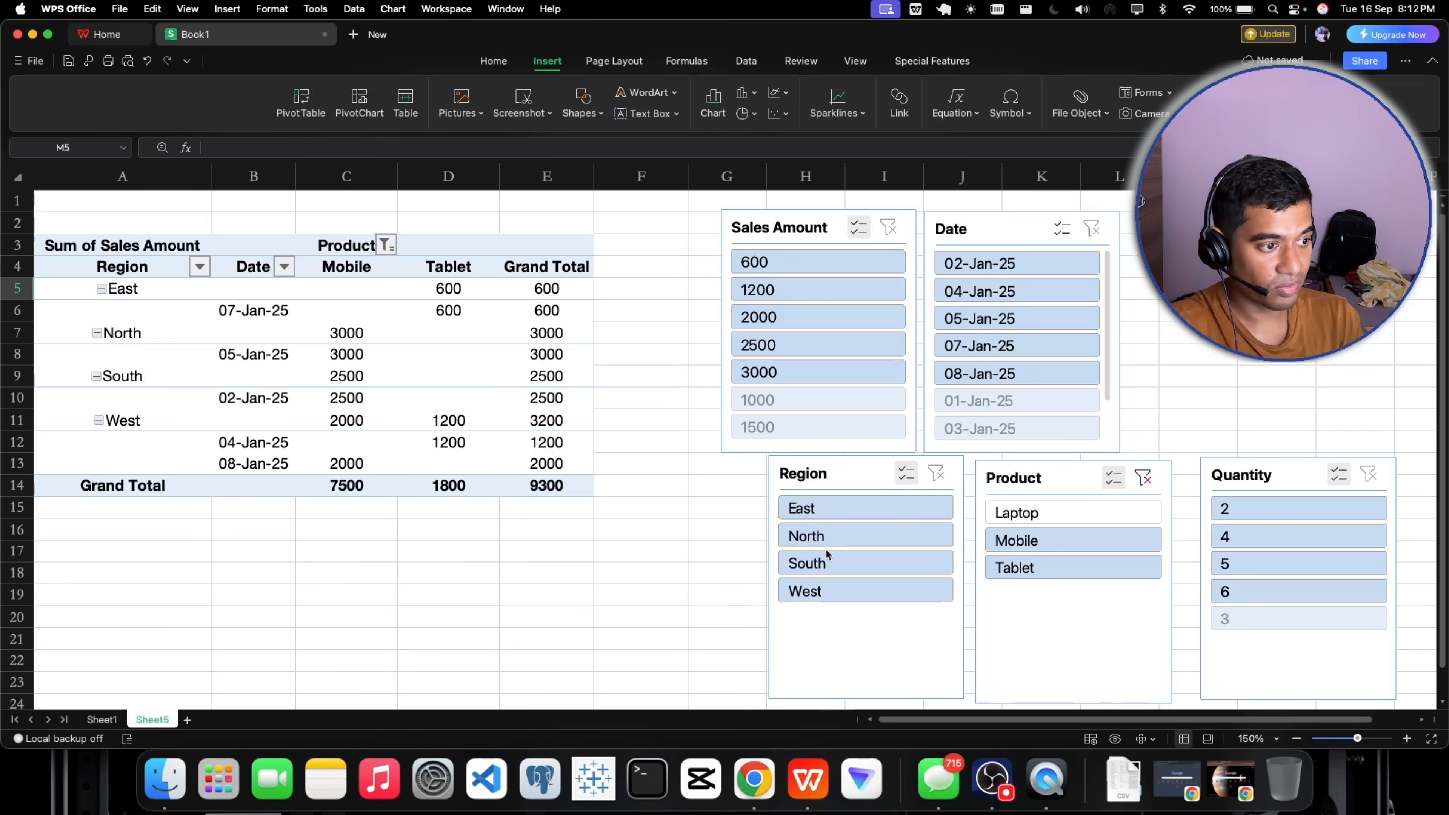
Filter the PivotTable to the South region and add Laptop to the Product selection, toggling it off and on again
click(909, 479)
click(804, 565)
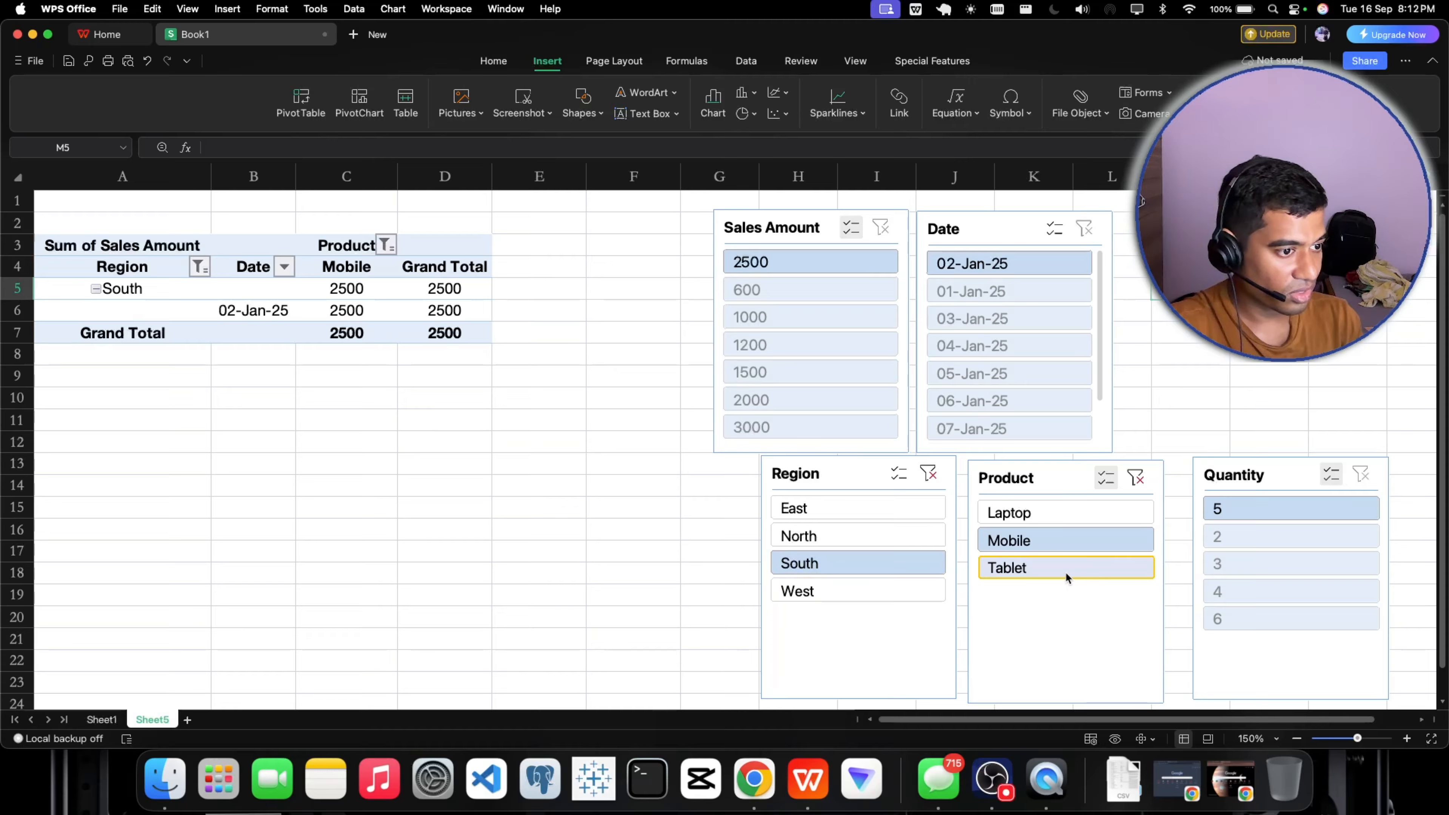
click(992, 512)
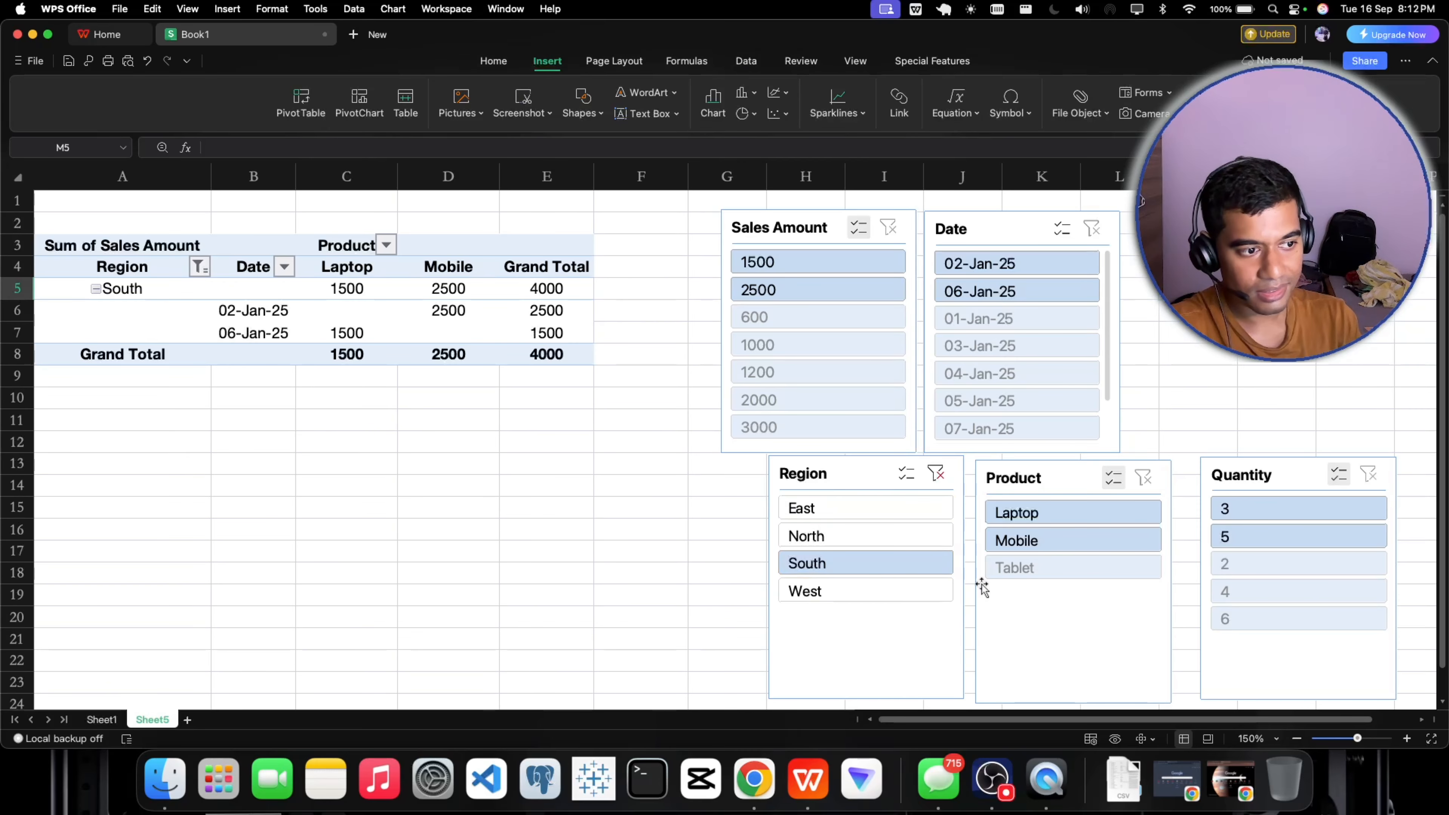
click(1016, 514)
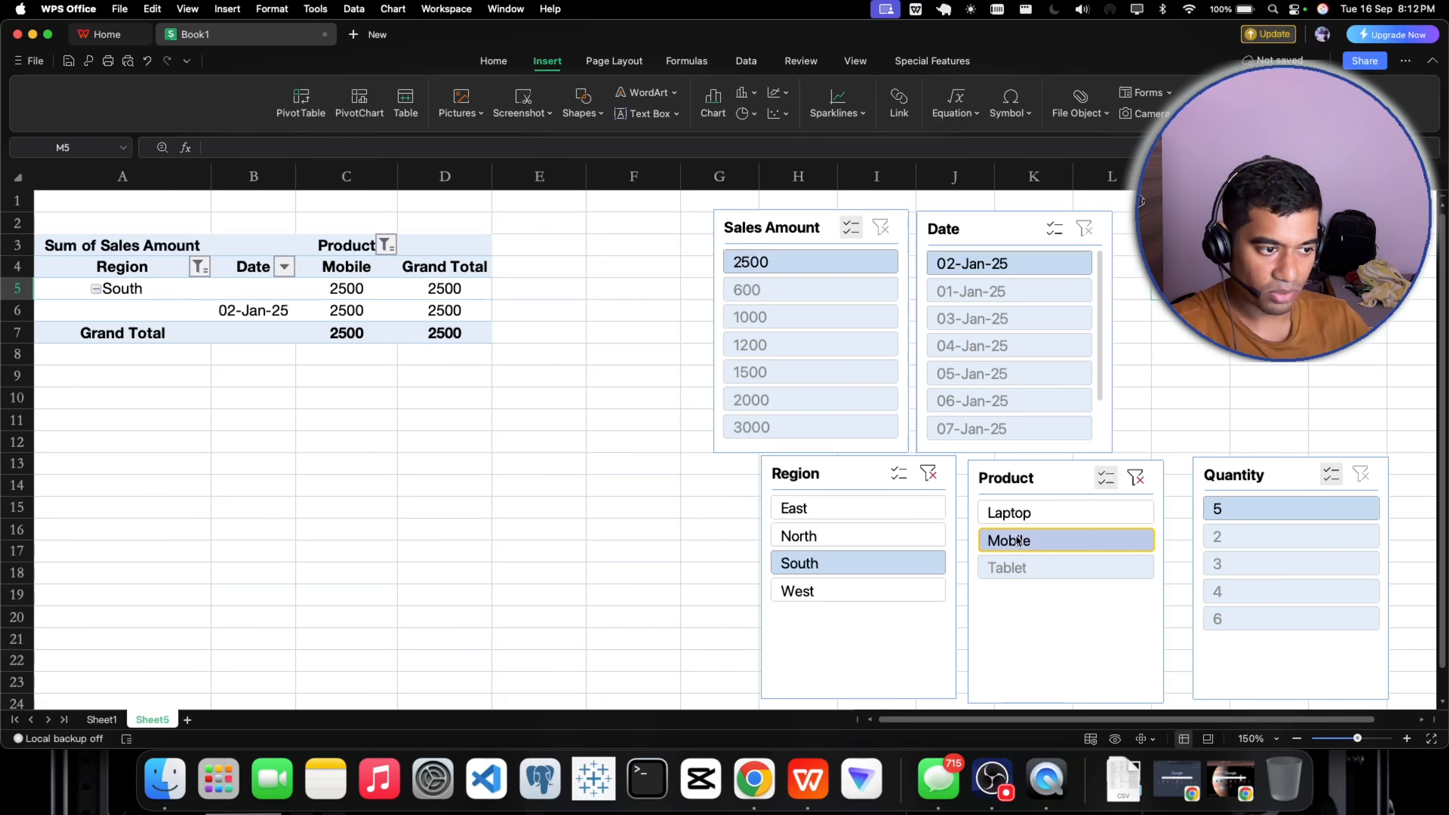
super+click(1006, 517)
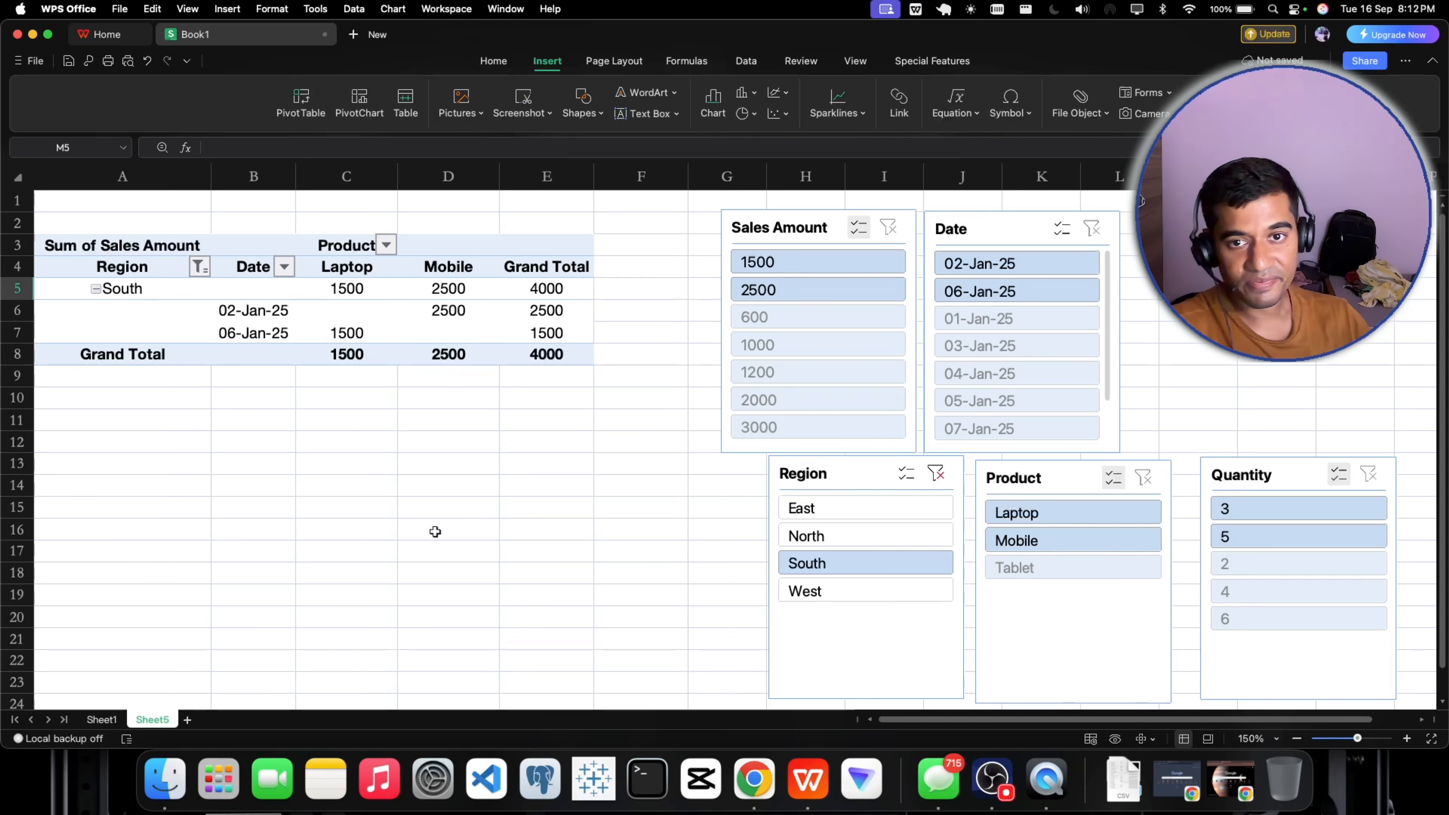
click(989, 759)
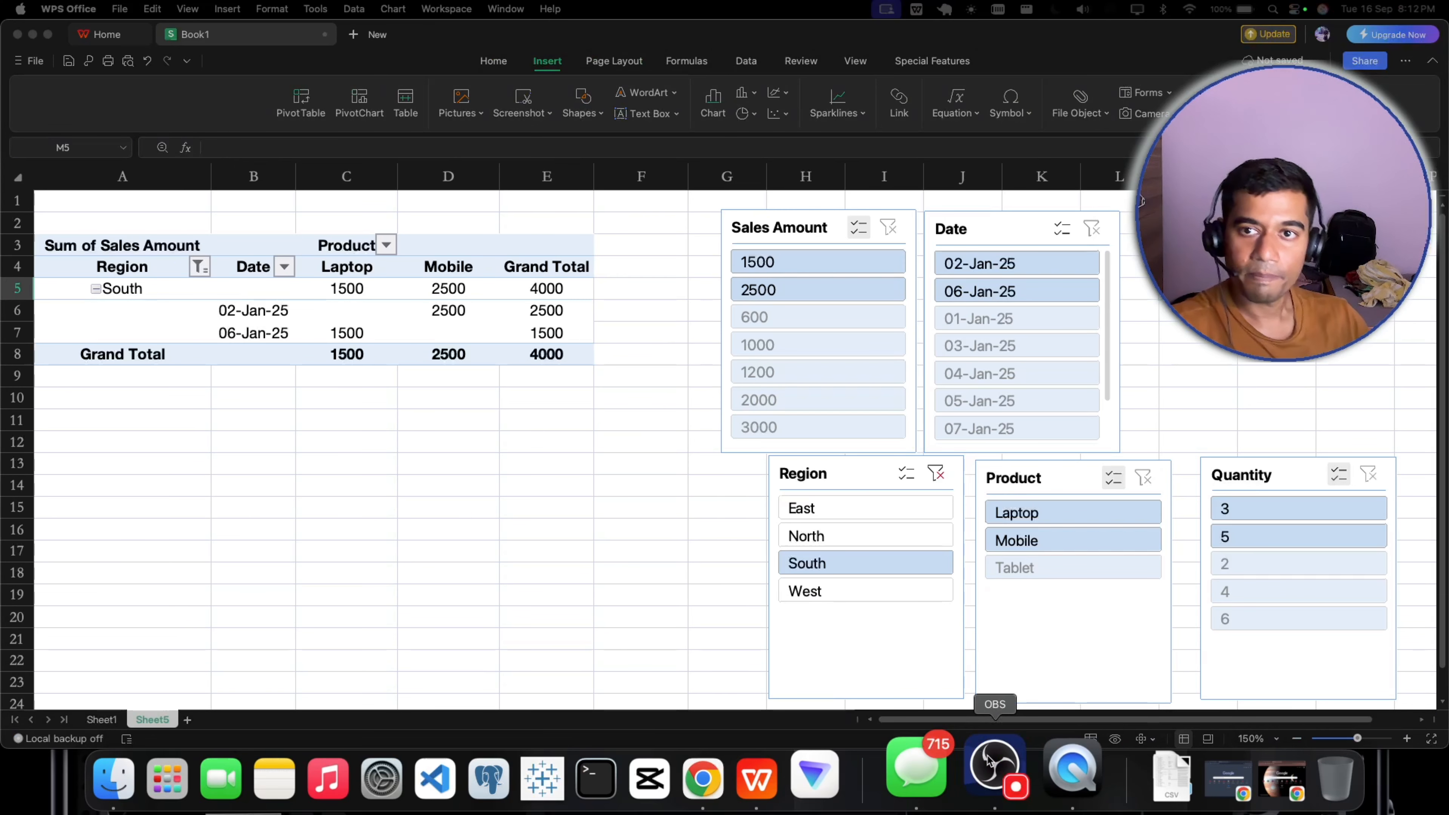